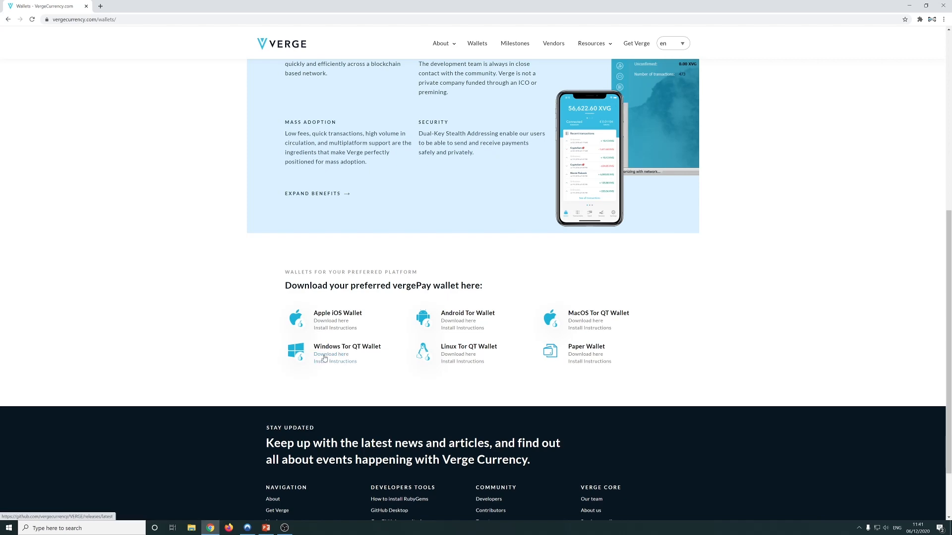
Follow the Windows Tor QT Wallet 'Download here' link to GitHub's v6.0.2 release tab
left_click(324, 355)
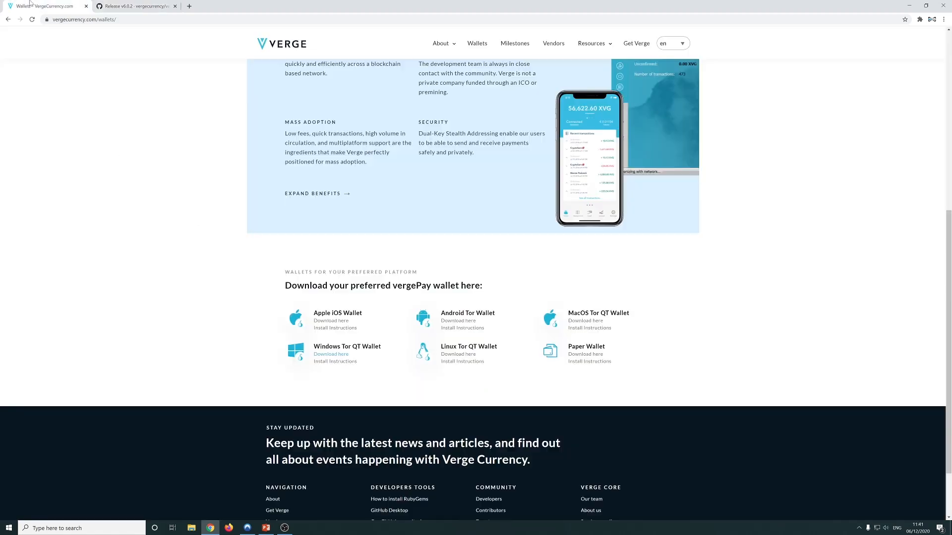
left_click(34, 8)
left_click(134, 5)
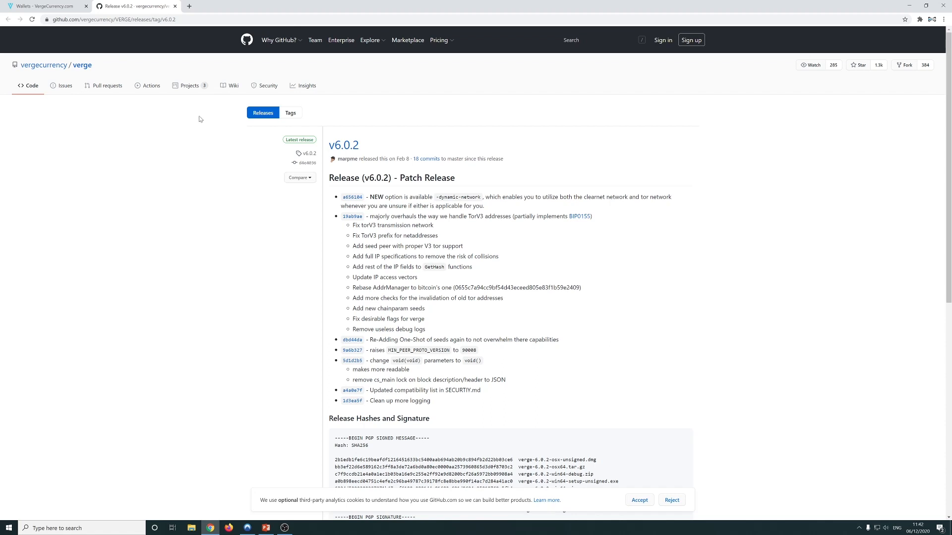
right_click(88, 65)
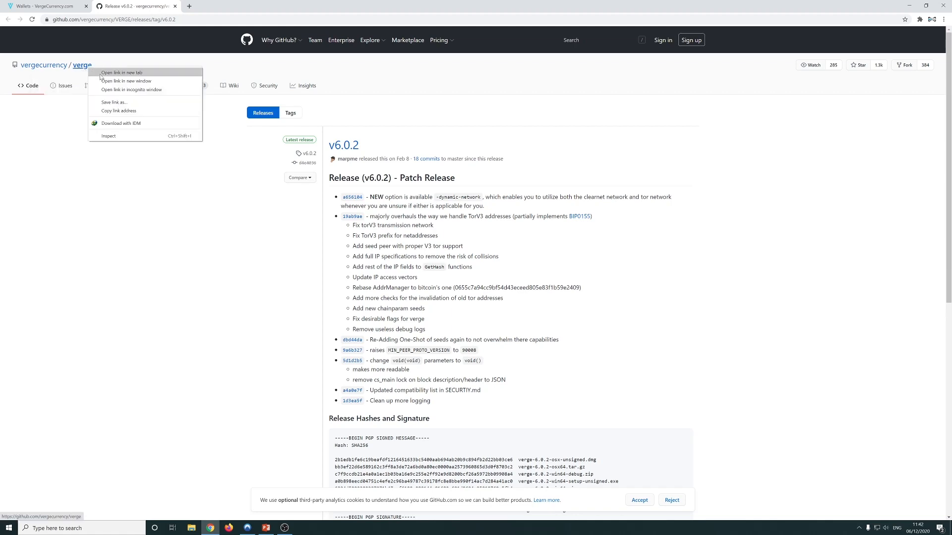
left_click(124, 71)
left_click(216, 5)
scroll(261, 304, "down", 15)
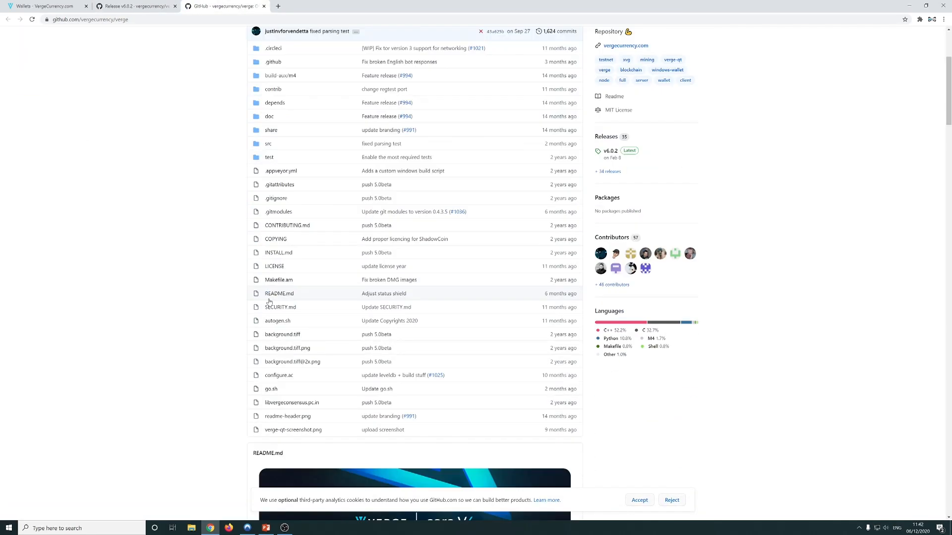
scroll(260, 314, "down", 9)
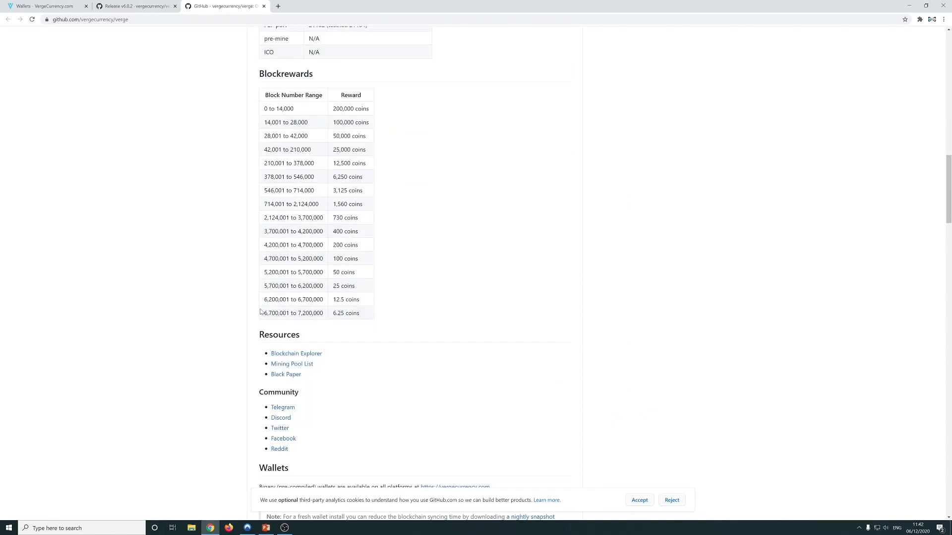
scroll(229, 344, "down", 2)
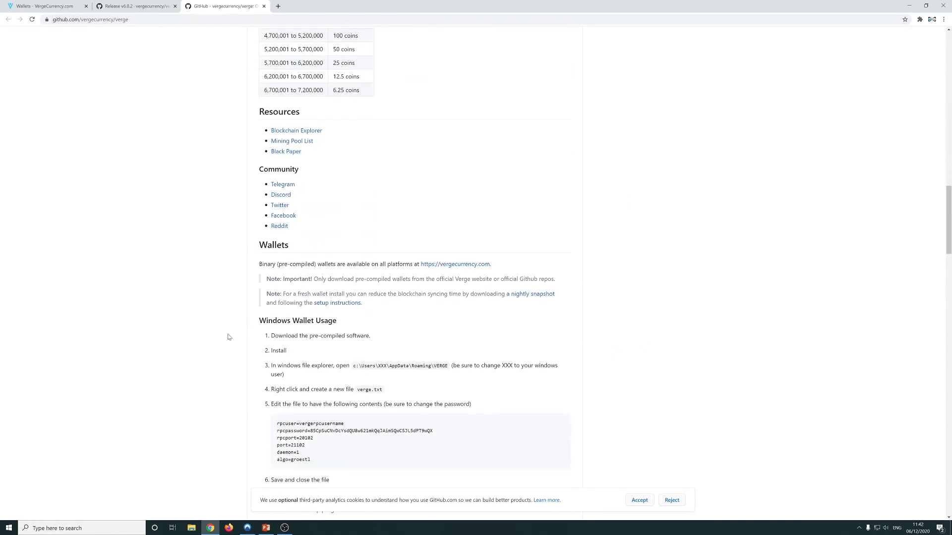
scroll(243, 352, "up", 20)
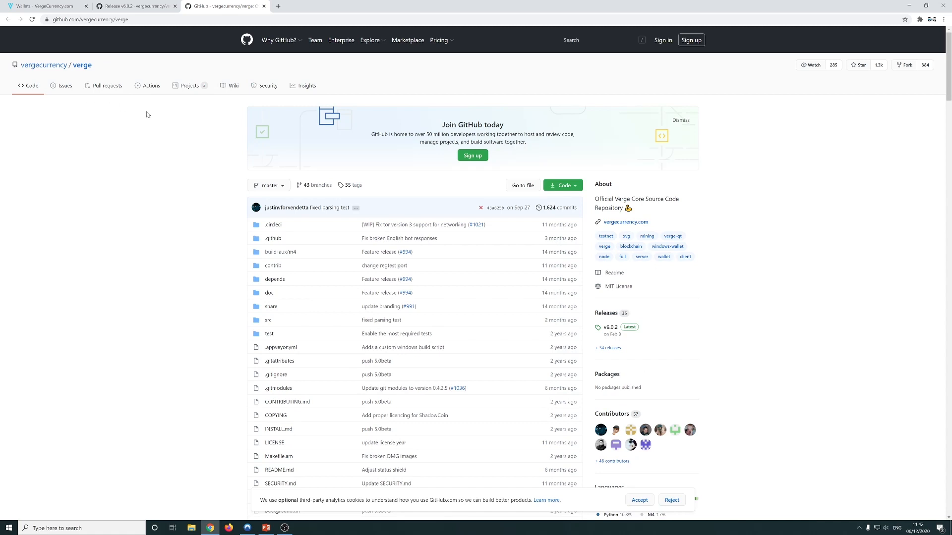
left_click(310, 87)
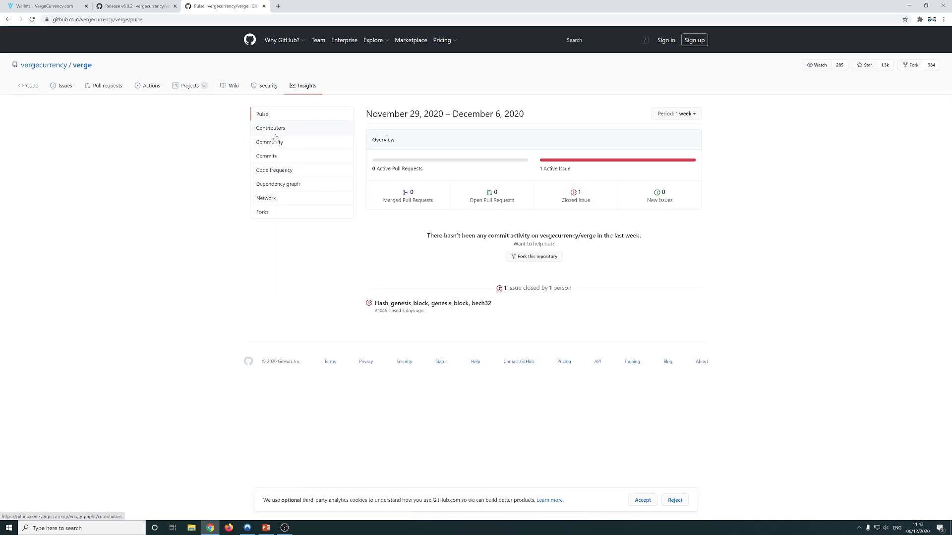
left_click(289, 130)
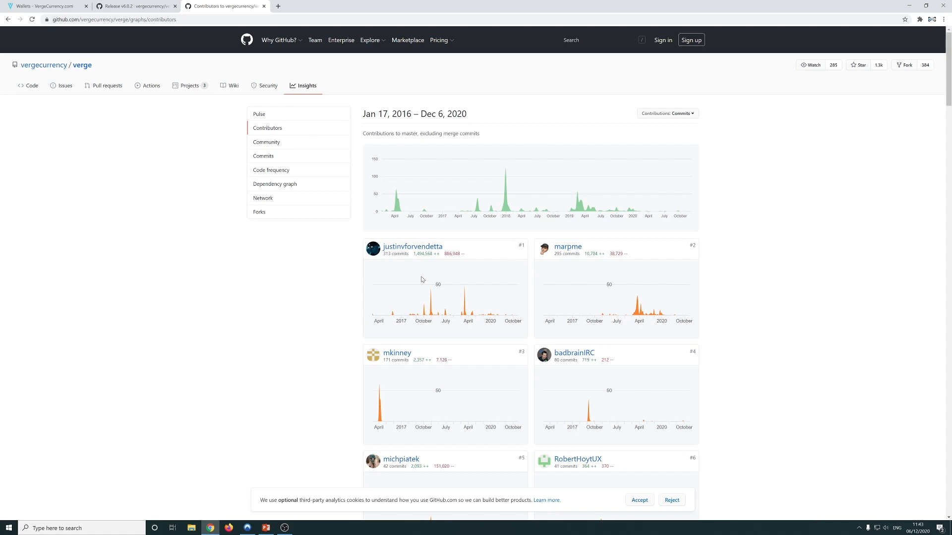
scroll(482, 292, "down", 2)
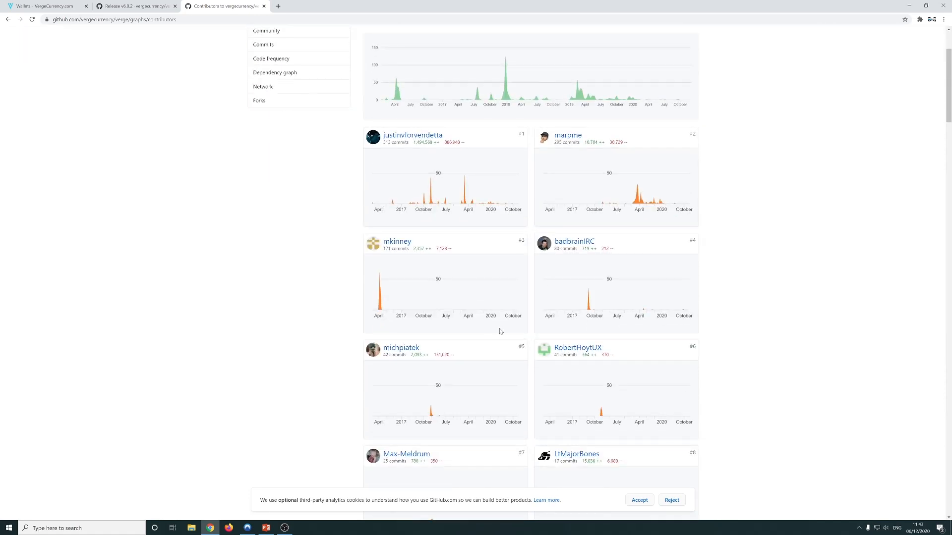
scroll(589, 327, "down", 3)
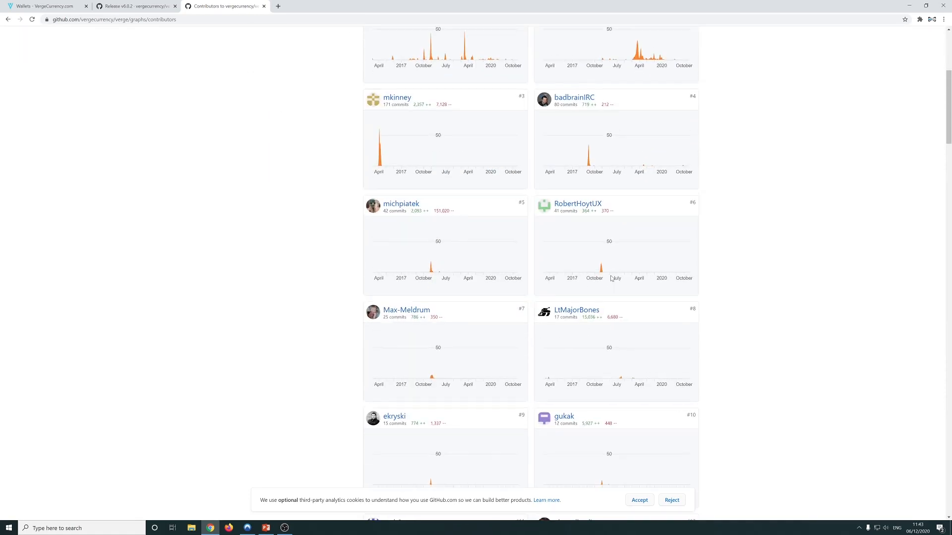
scroll(771, 382, "down", 15)
scroll(778, 397, "down", 15)
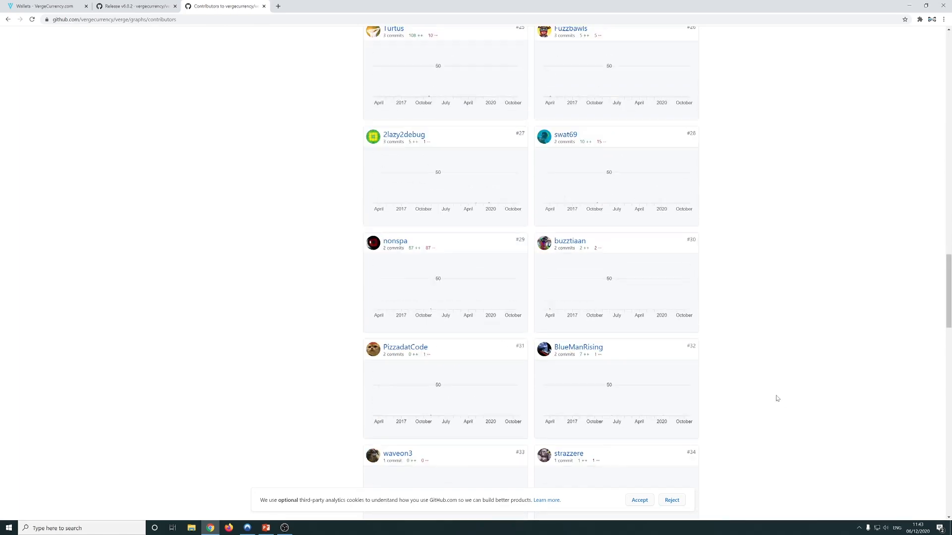
scroll(725, 233, "up", 8)
key("Home")
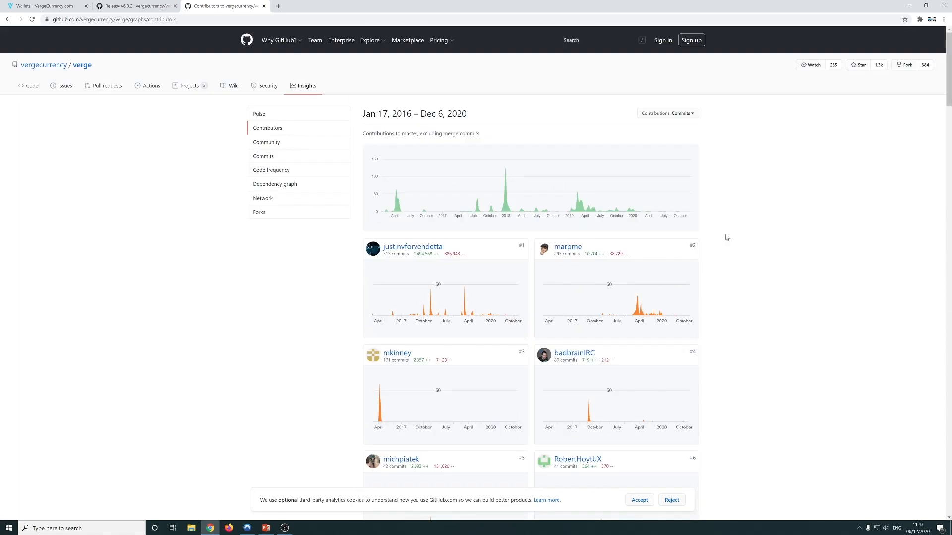
left_click(8, 20)
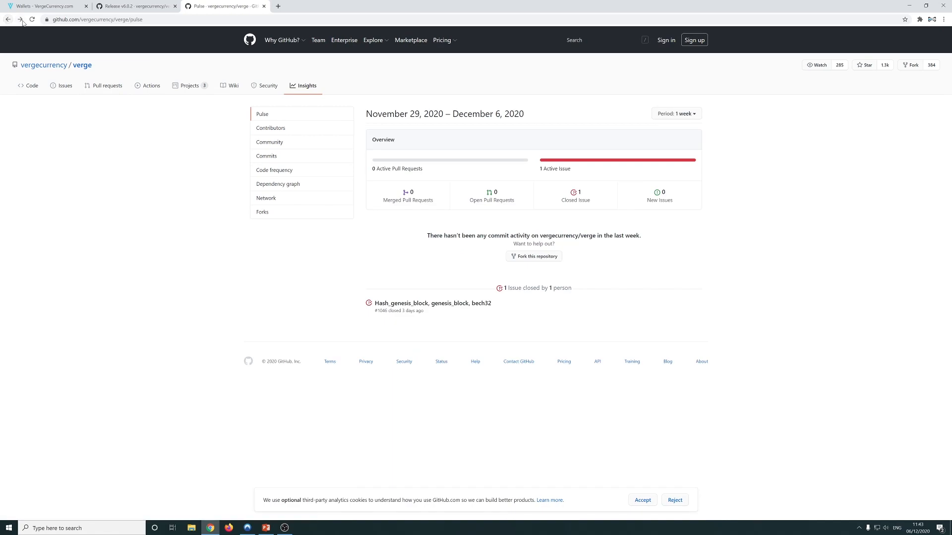
left_click(121, 6)
left_click(263, 6)
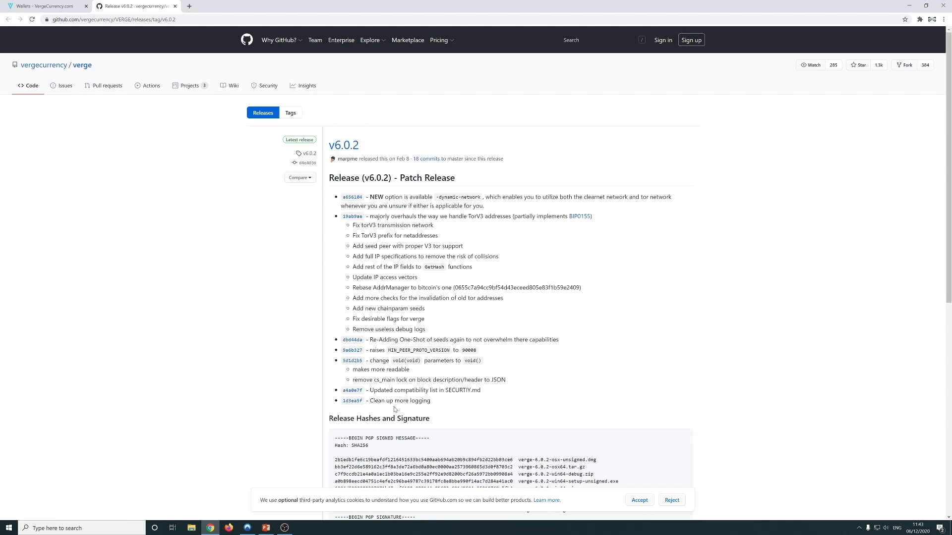
Scroll past the hashes and signature to the release's Assets section
scroll(394, 409, "down", 3)
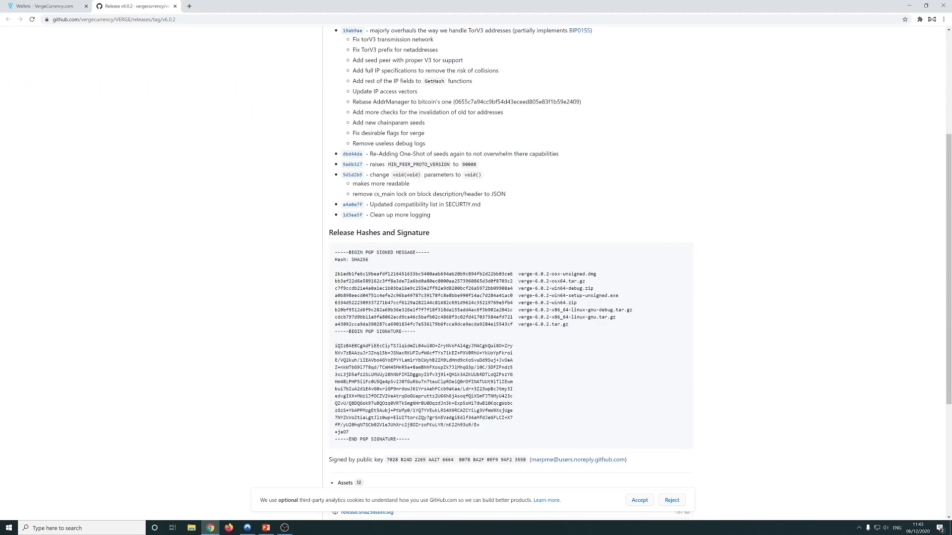
scroll(439, 370, "down", 3)
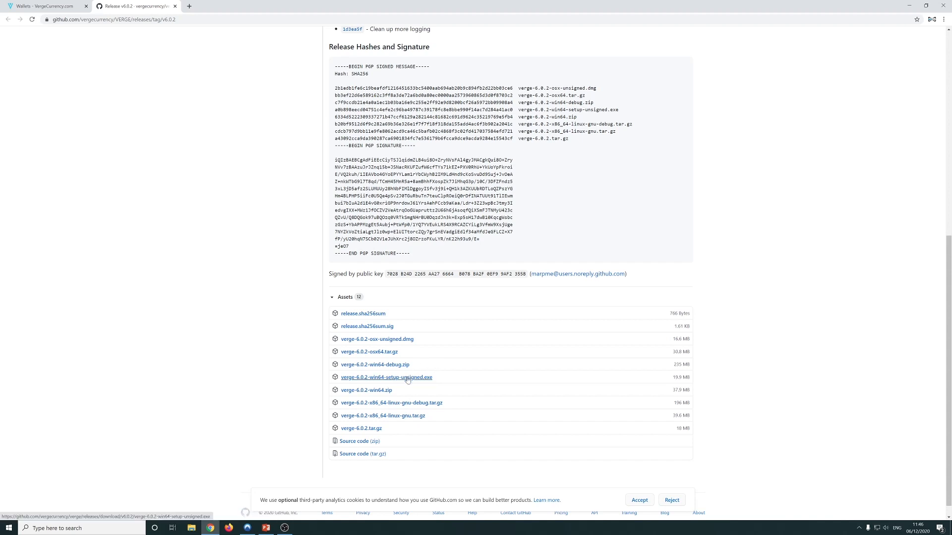
Download verge-6.0.2-win64-setup-unsigned.exe, show it in Downloads, and run the installer
left_click(407, 380)
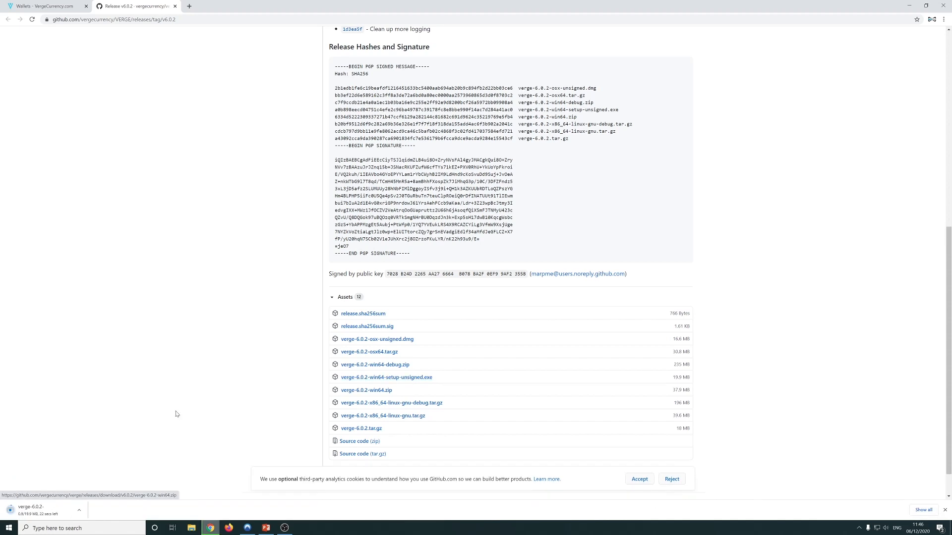
left_click(79, 510)
left_click(101, 487)
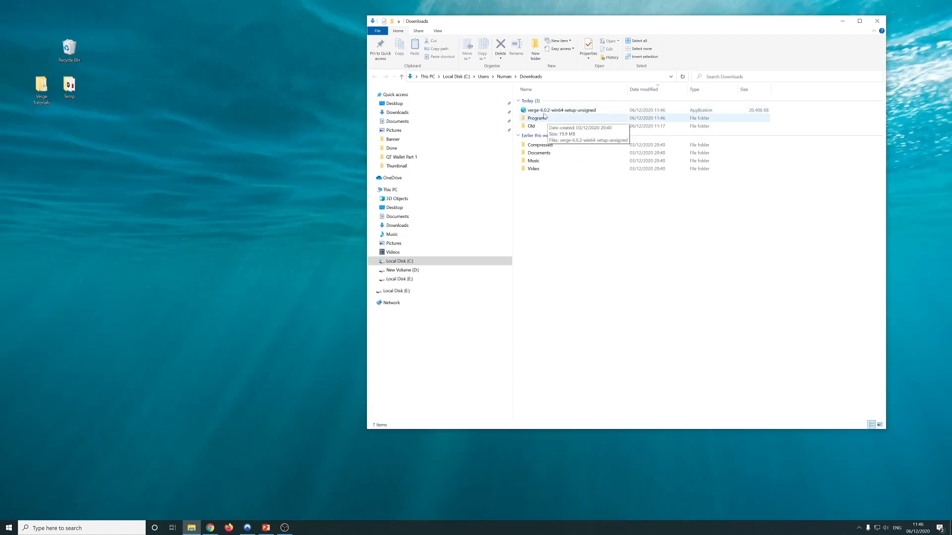
left_click(544, 112)
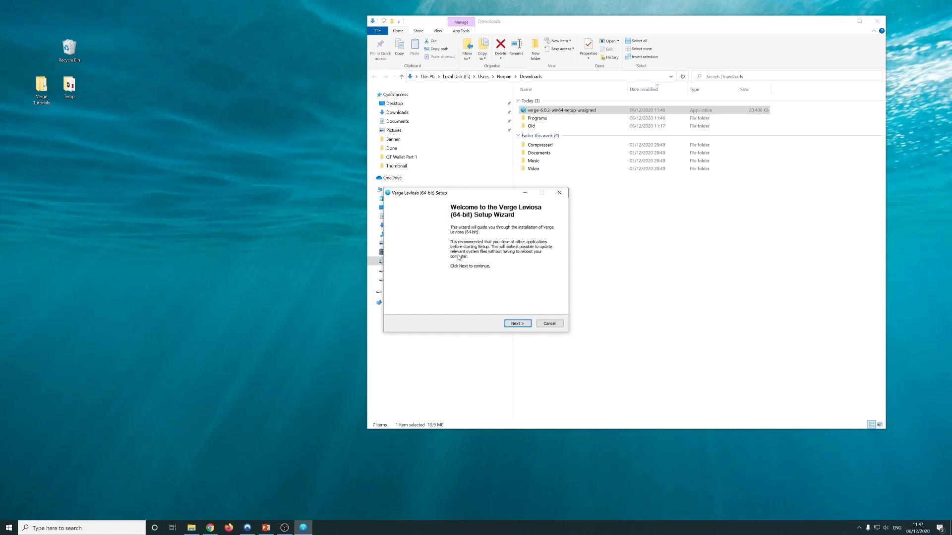
Install Verge Leviosa (64-bit) to the default C:\Program Files\Verge folder and finish the wizard
left_click(518, 324)
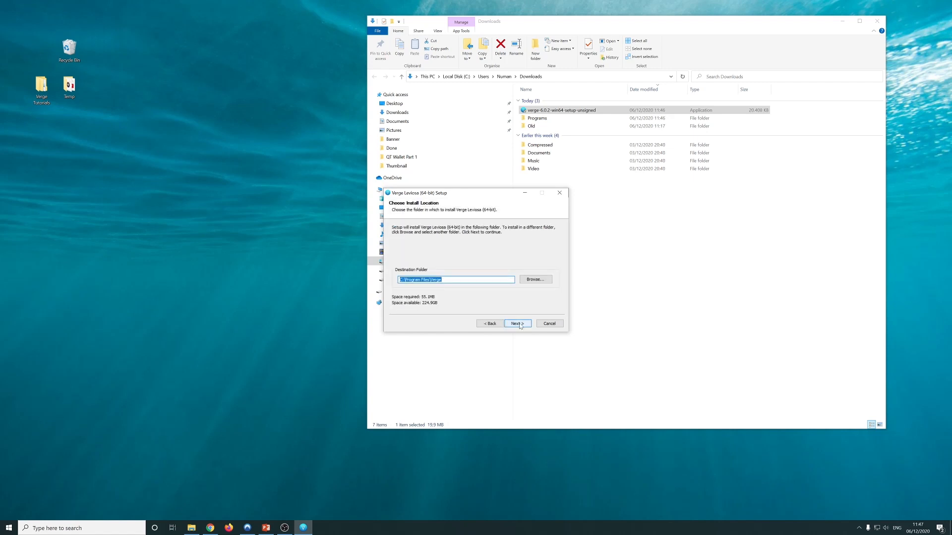
left_click(446, 279)
left_click(517, 323)
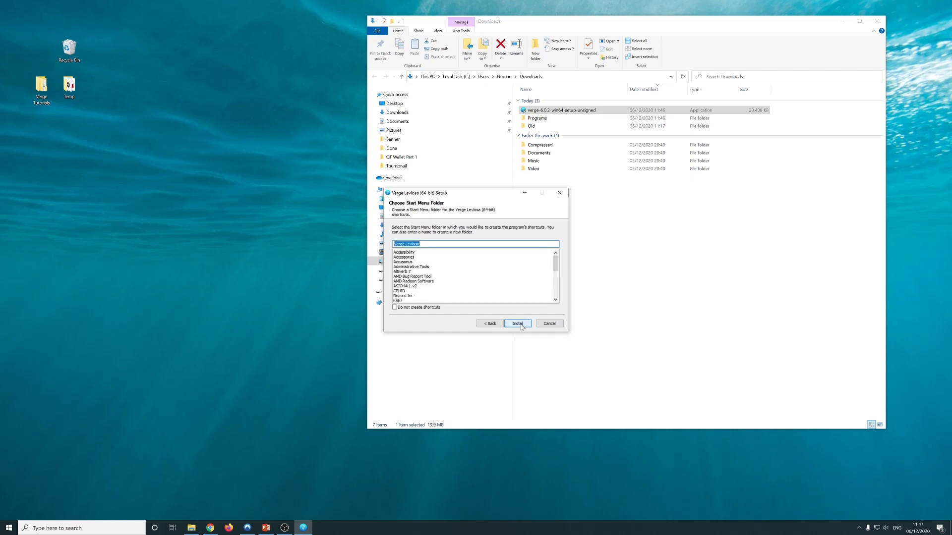
left_click(520, 324)
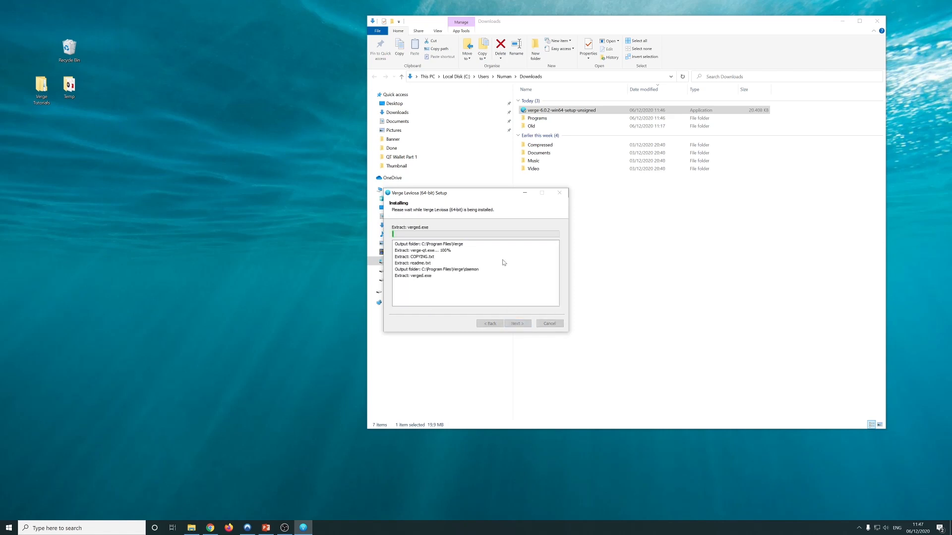
left_click(516, 323)
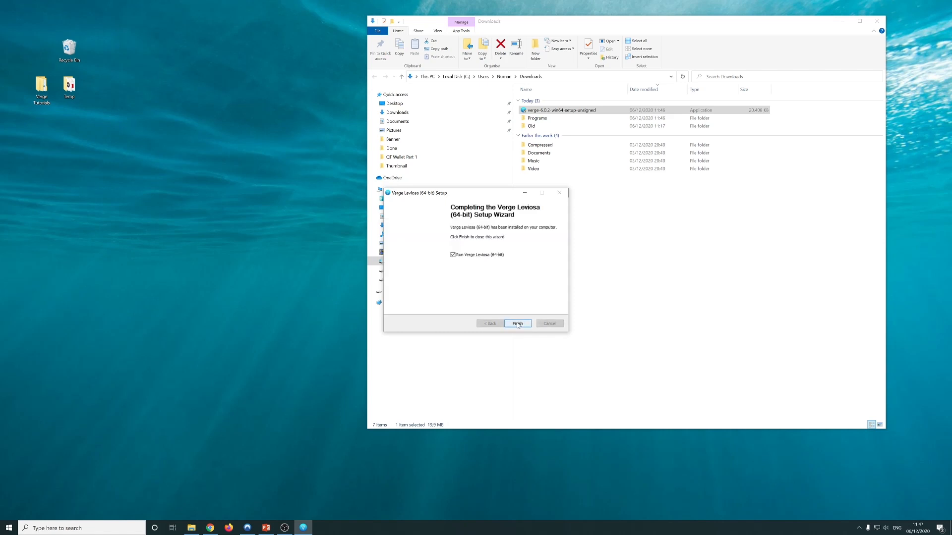
left_click(518, 324)
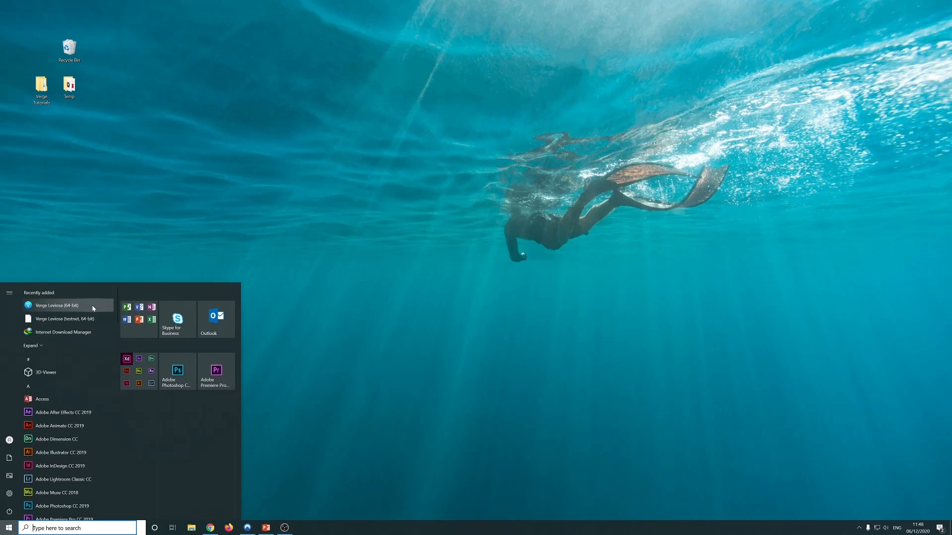
Launch Verge Leviosa and confirm 'Use the default data directory' in the Welcome dialog
left_click(93, 308)
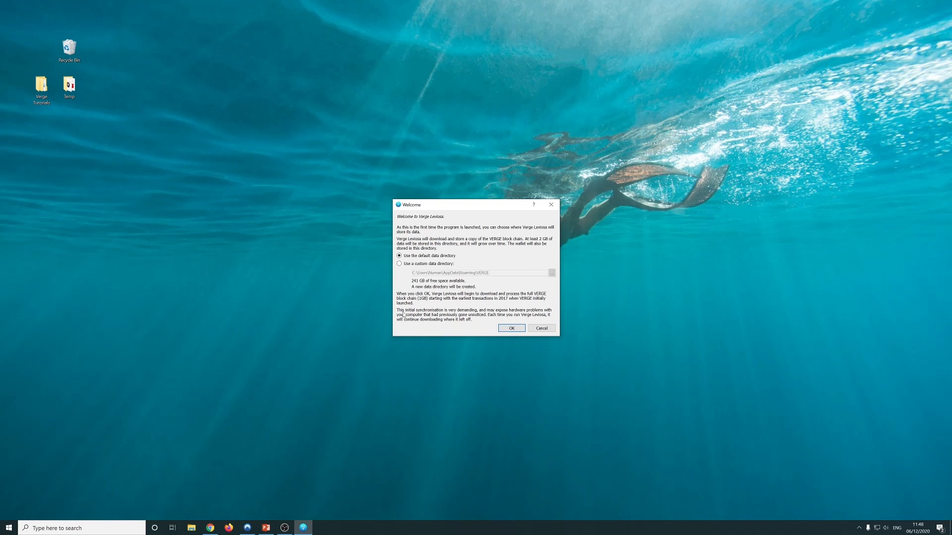
left_click(447, 264)
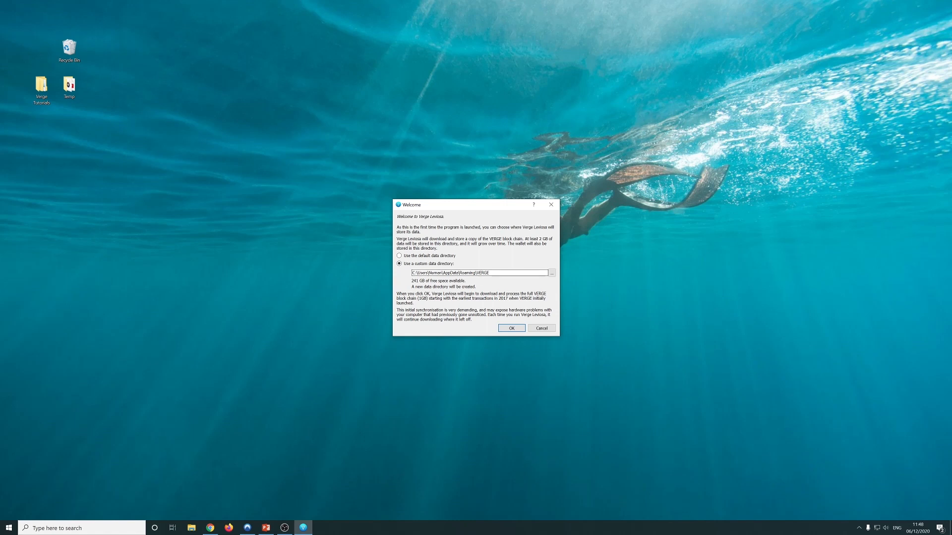
left_click(428, 256)
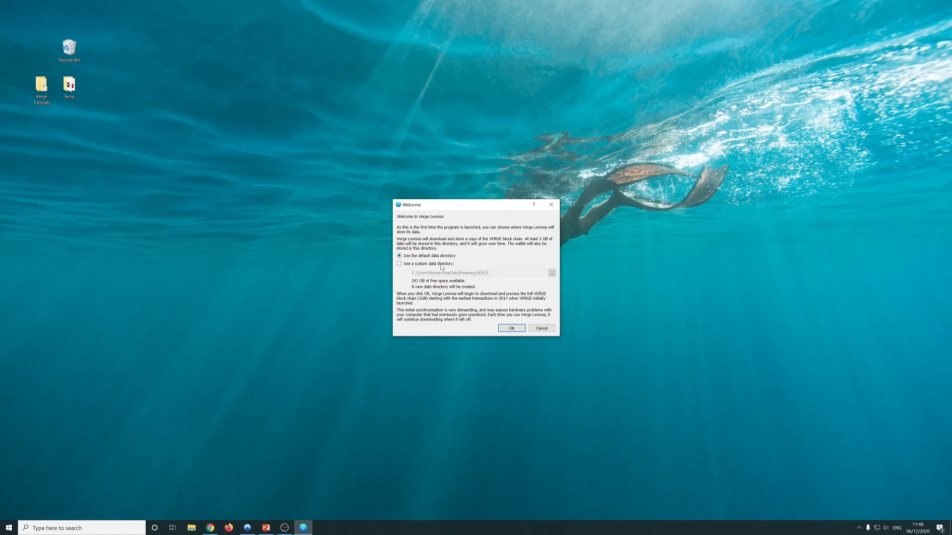
left_click(441, 264)
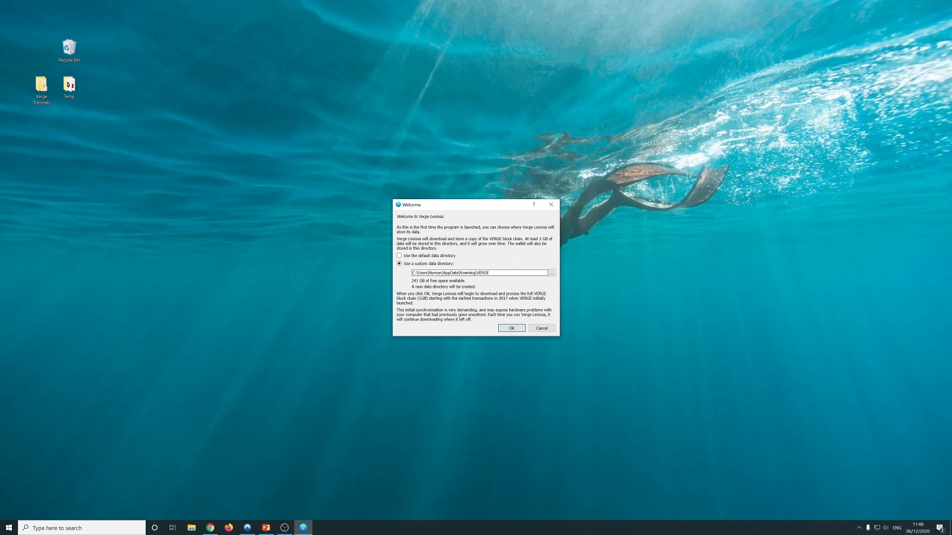
left_click(444, 256)
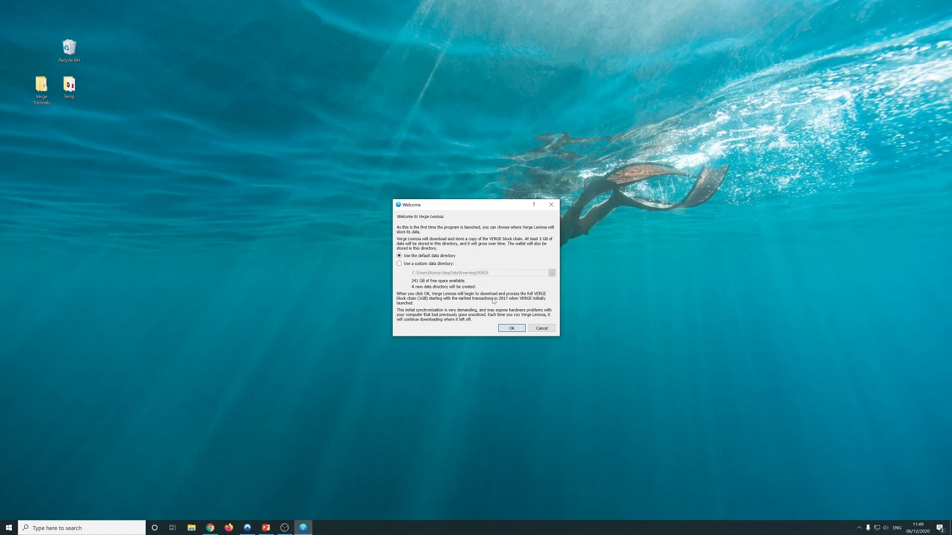
left_click(512, 328)
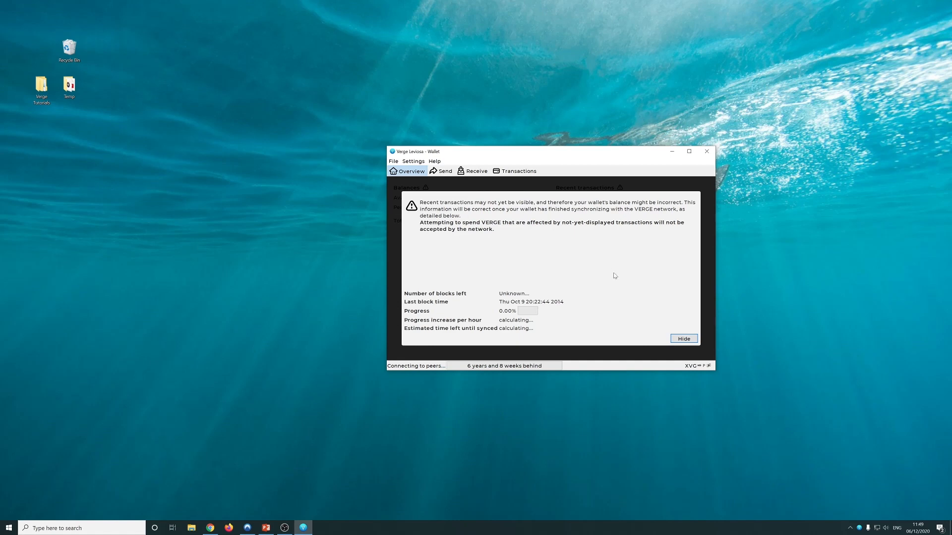
left_click(682, 339)
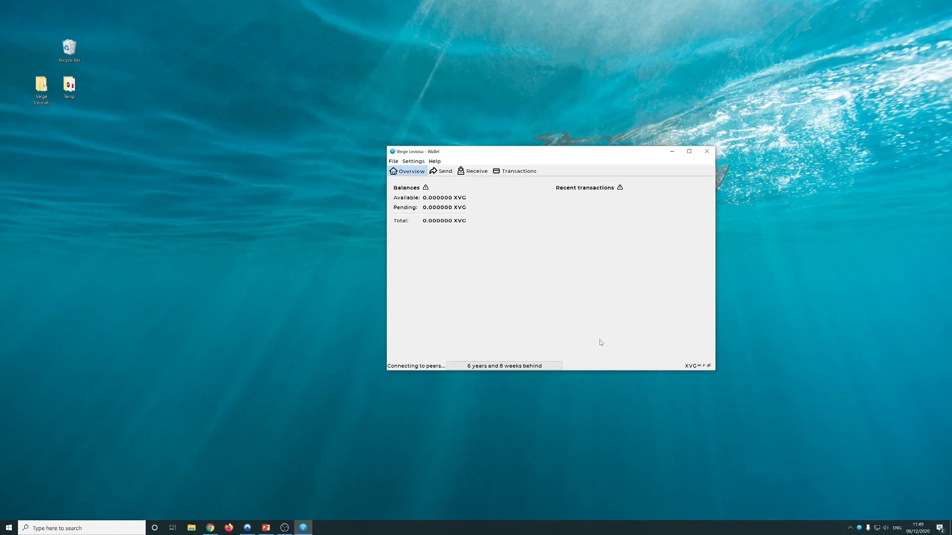
left_click(515, 367)
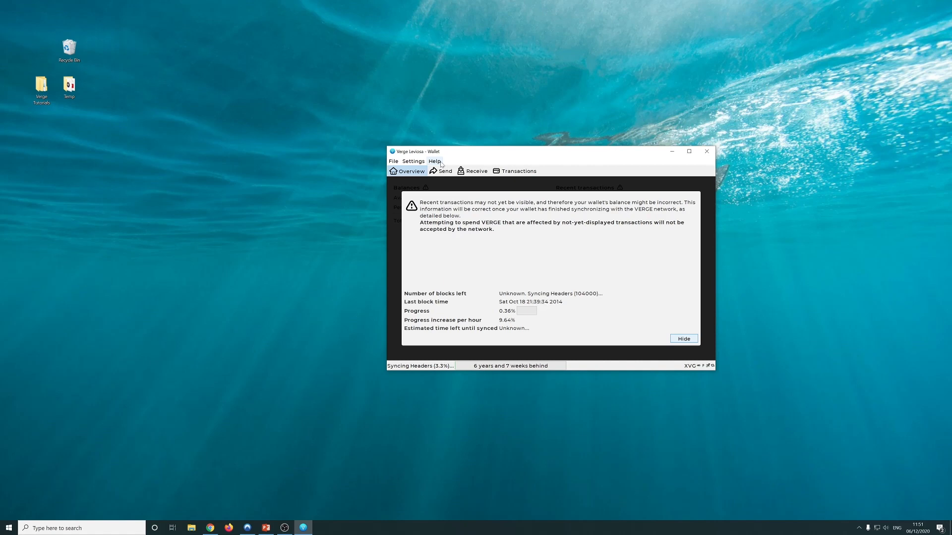
left_click(440, 164)
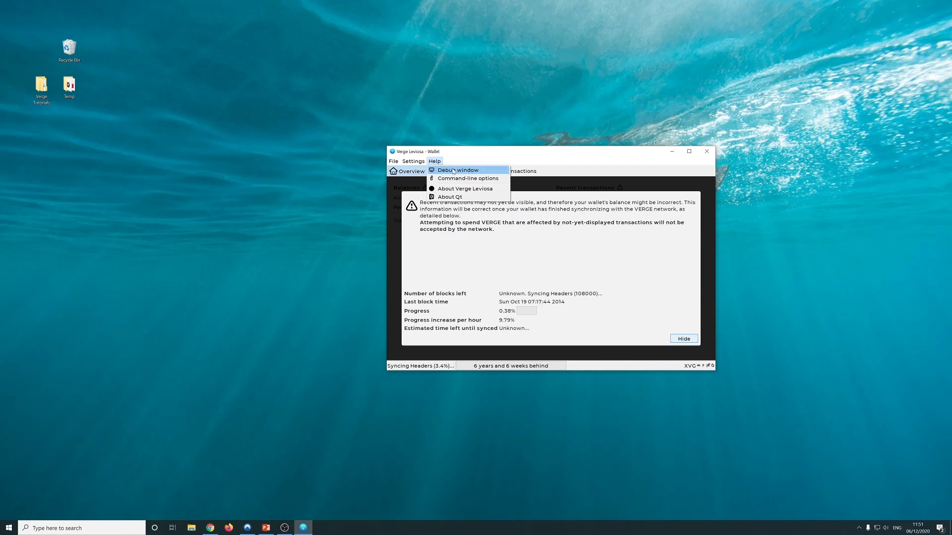
left_click(454, 171)
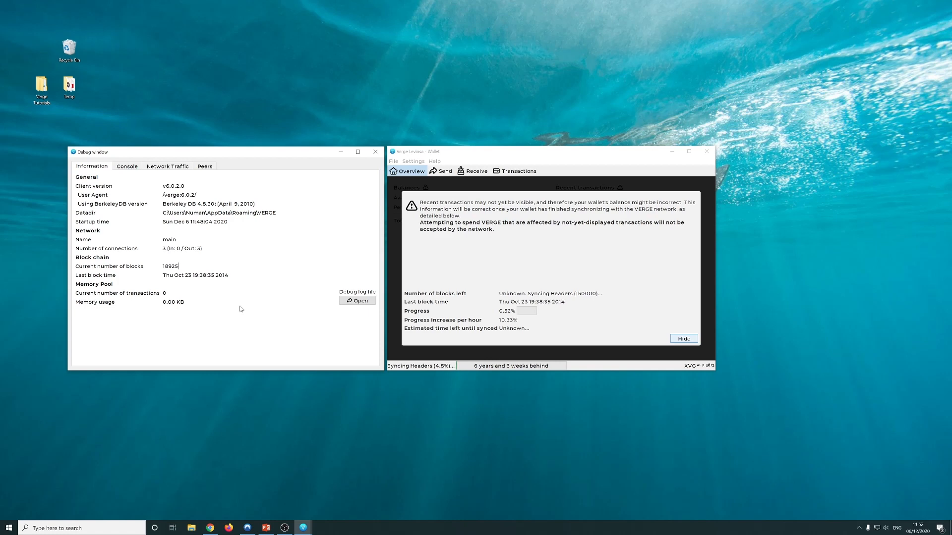
left_click(375, 151)
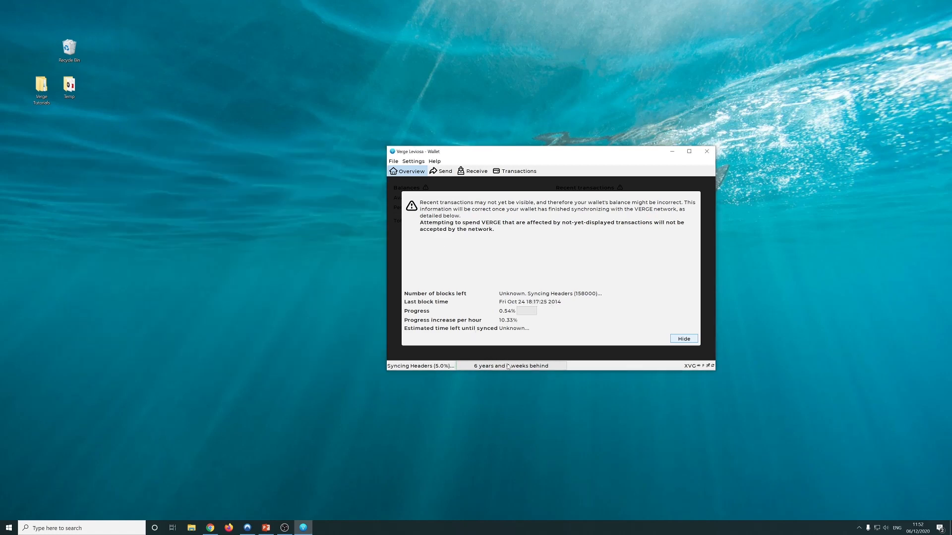
mouse_move(507, 367)
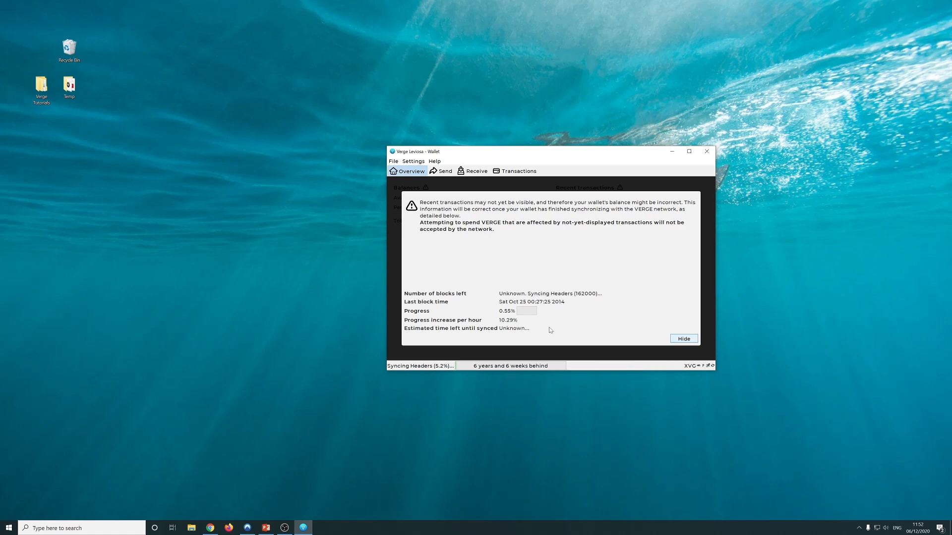
Dismiss the sync overlay and switch to the Send page
mouse_move(539, 367)
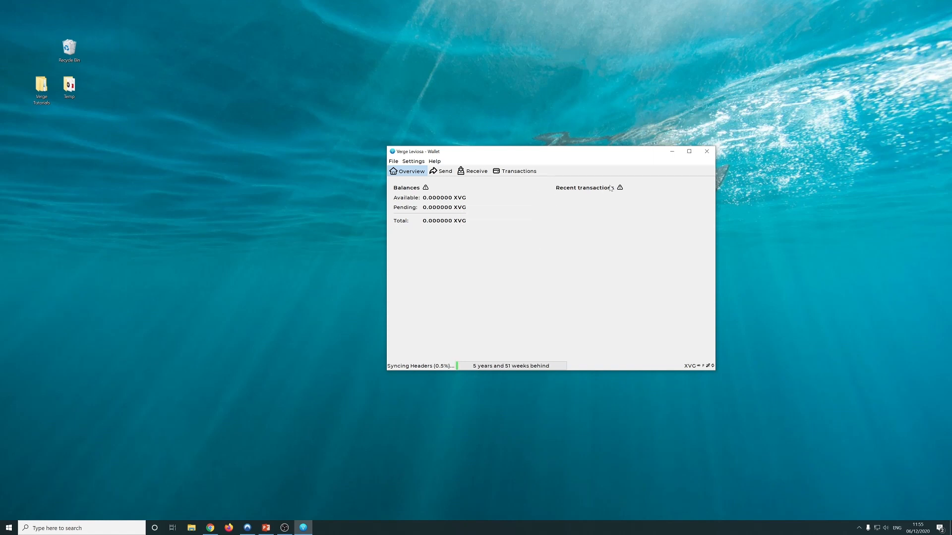
left_click(441, 174)
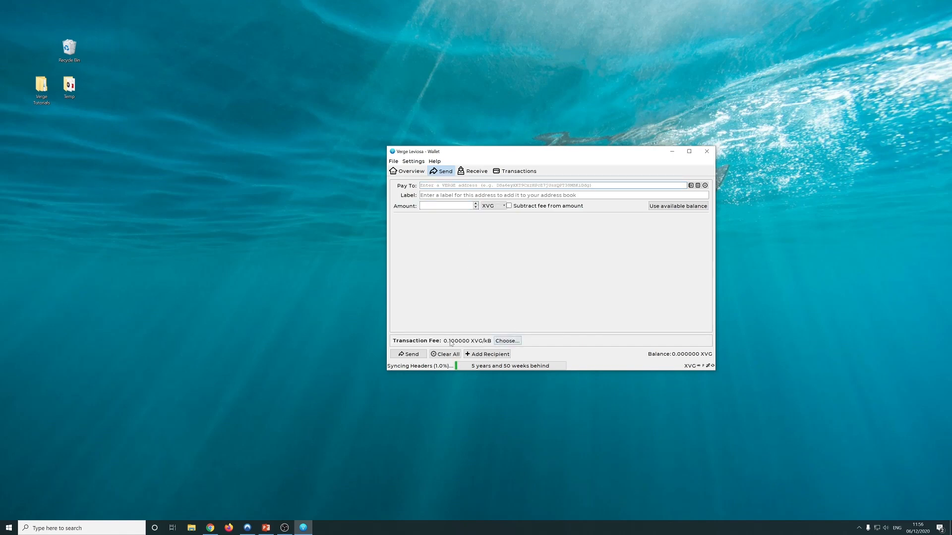
Expand and collapse the Send page's transaction fee choices twice
left_click(507, 342)
left_click(697, 293)
left_click(507, 341)
left_click(696, 293)
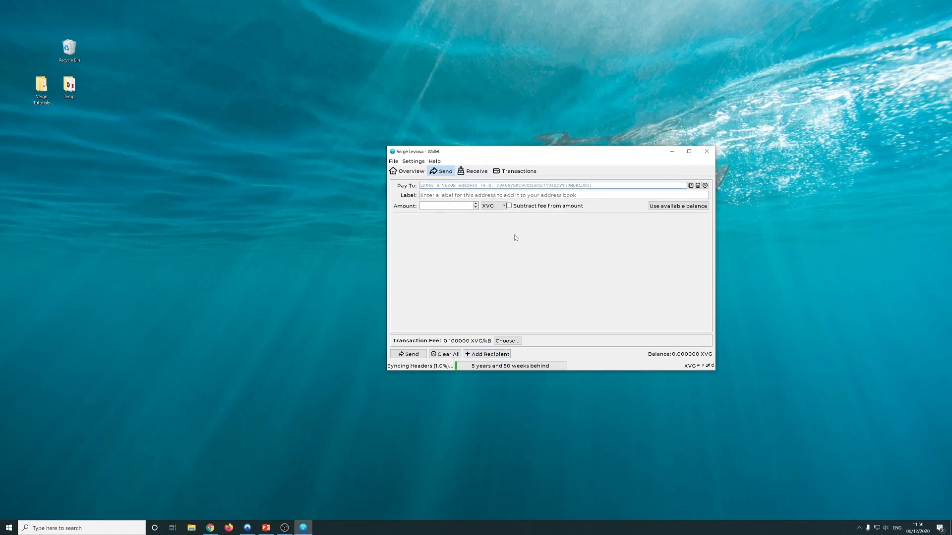
Browse the Receive, Transactions and Send pages, ending on the Overview balances
left_click(473, 172)
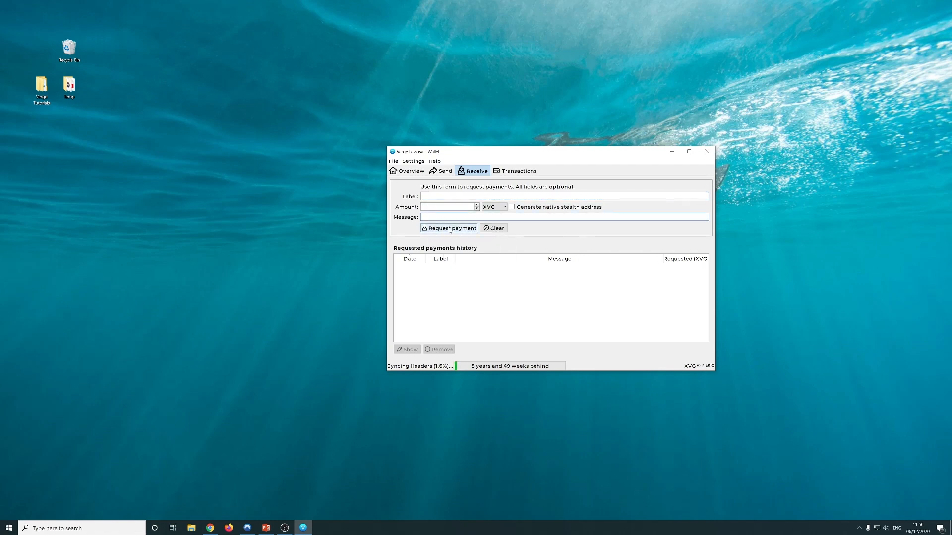
left_click(508, 173)
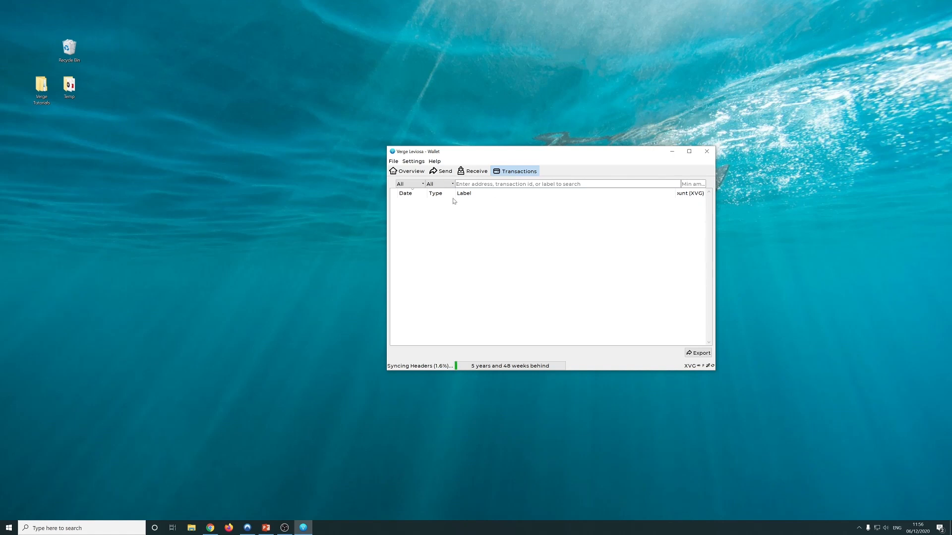
left_click(418, 172)
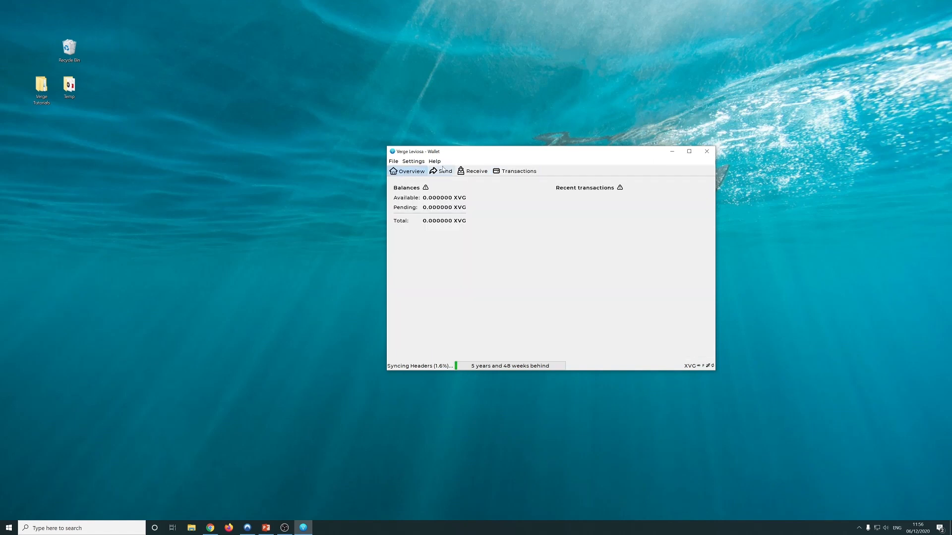
left_click(443, 171)
left_click(516, 171)
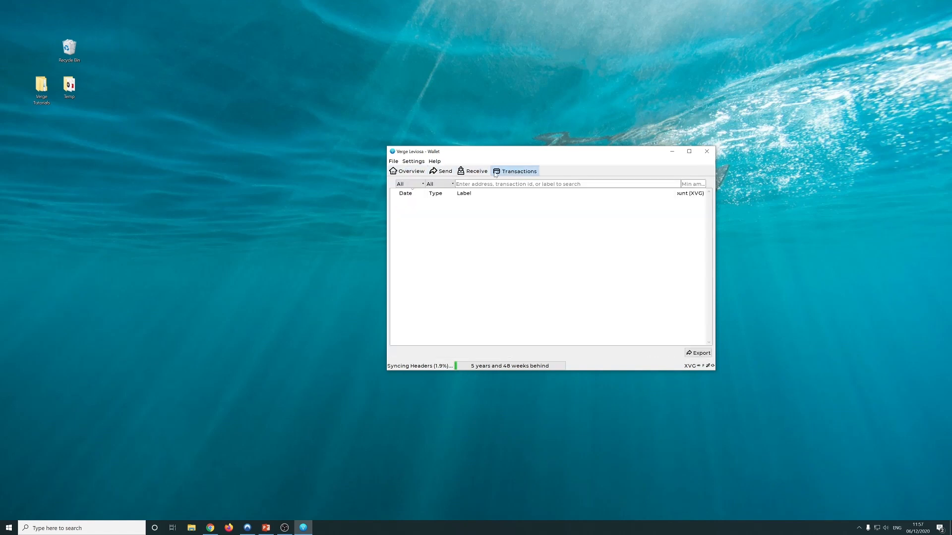
left_click(475, 171)
left_click(414, 172)
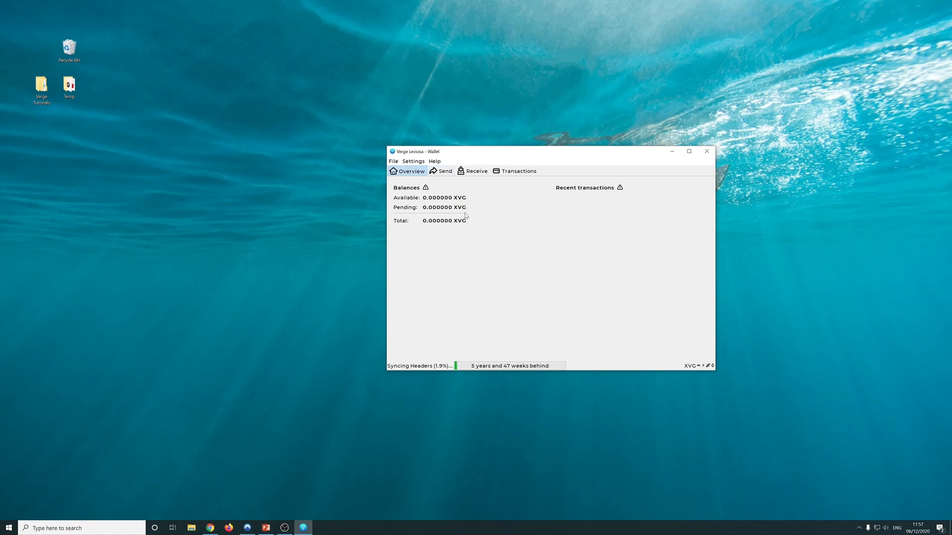
left_click(397, 163)
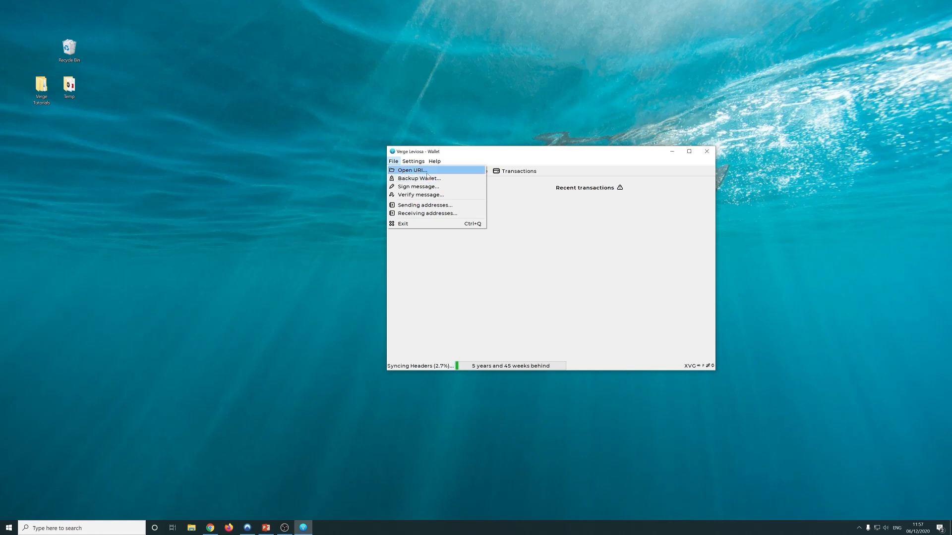
Return to the Send page and inspect the empty Sending addresses list, enlarging then closing it
left_click(586, 235)
left_click(438, 173)
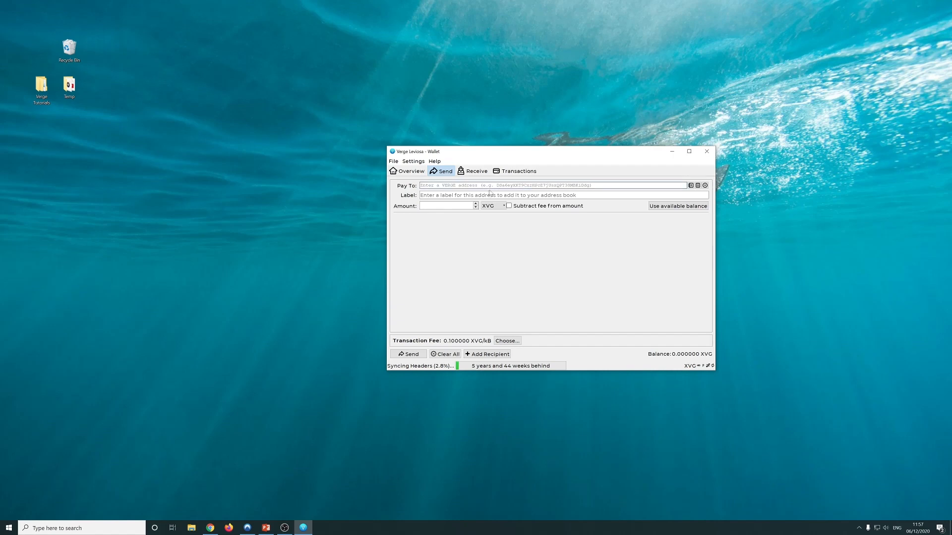
left_click(393, 161)
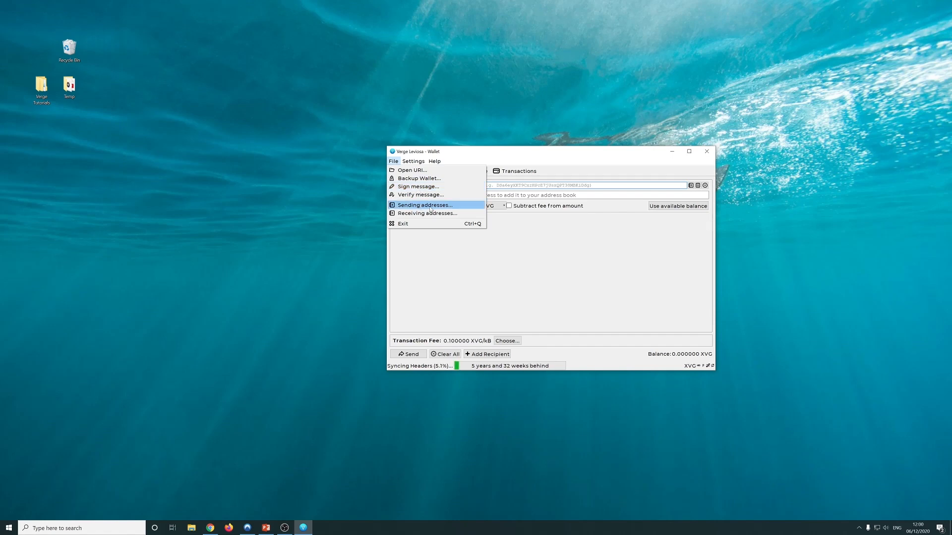
left_click(428, 208)
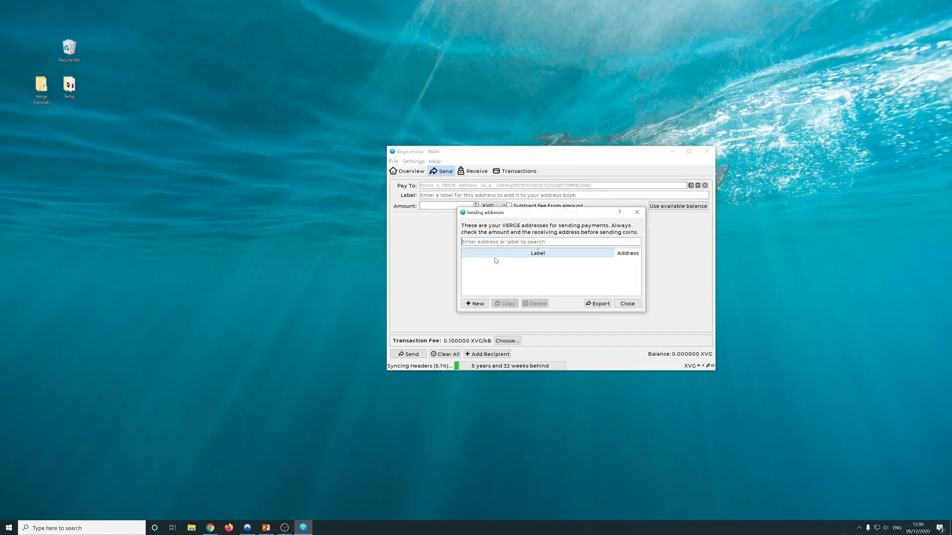
left_click_drag(629, 312, 633, 373)
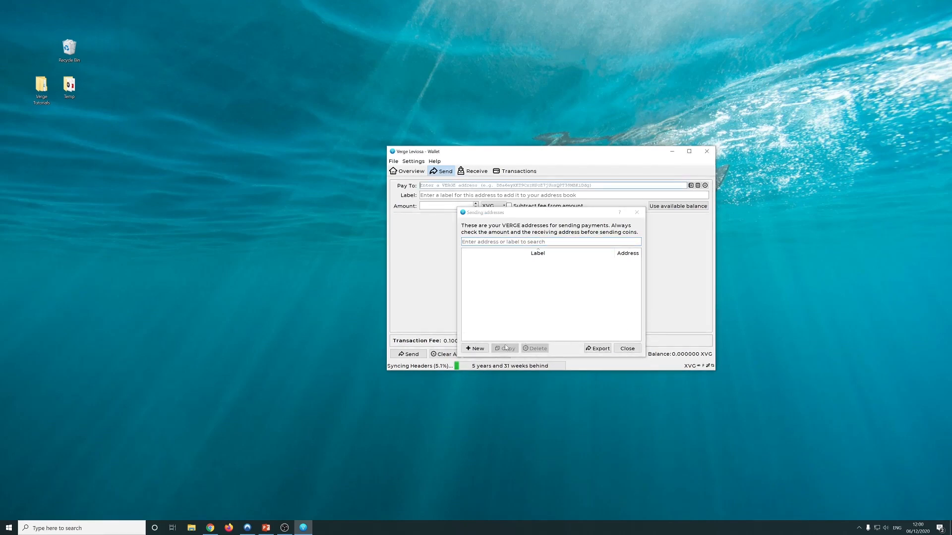
left_click(636, 212)
left_click(410, 162)
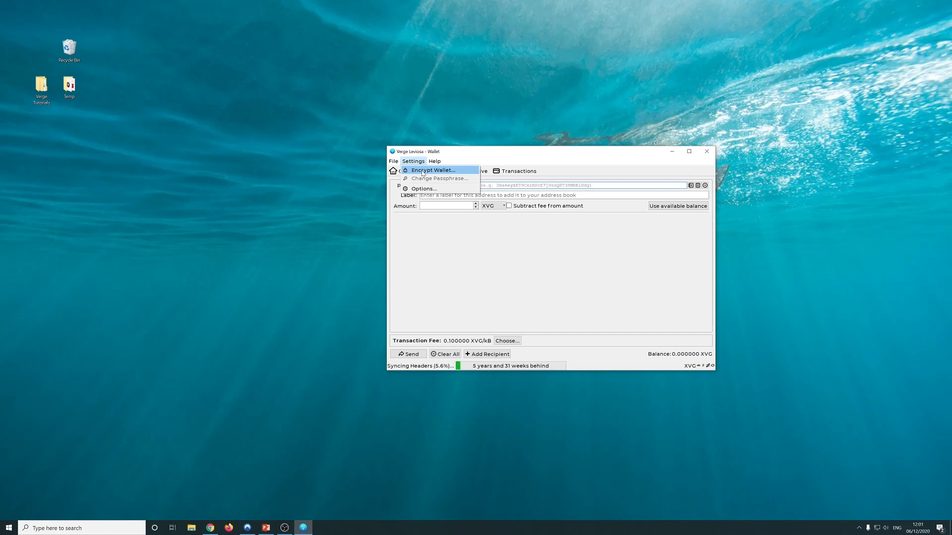
Open Options at the Display tab, leaving the interface language at (default)
left_click(438, 191)
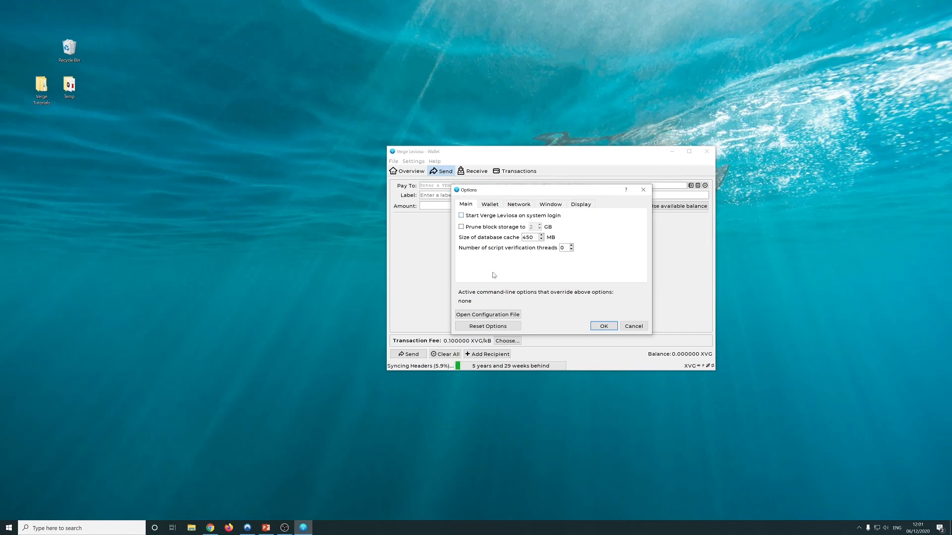
left_click(580, 204)
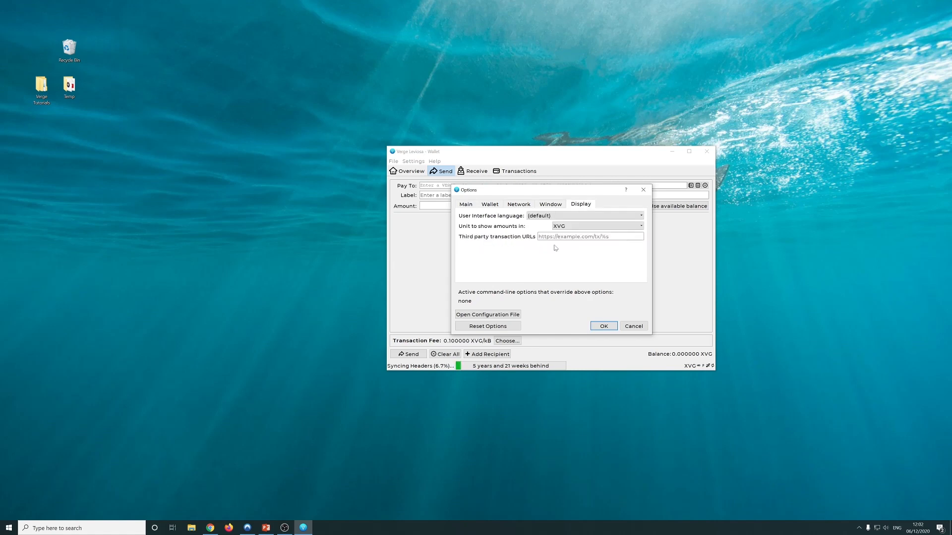
left_click(553, 216)
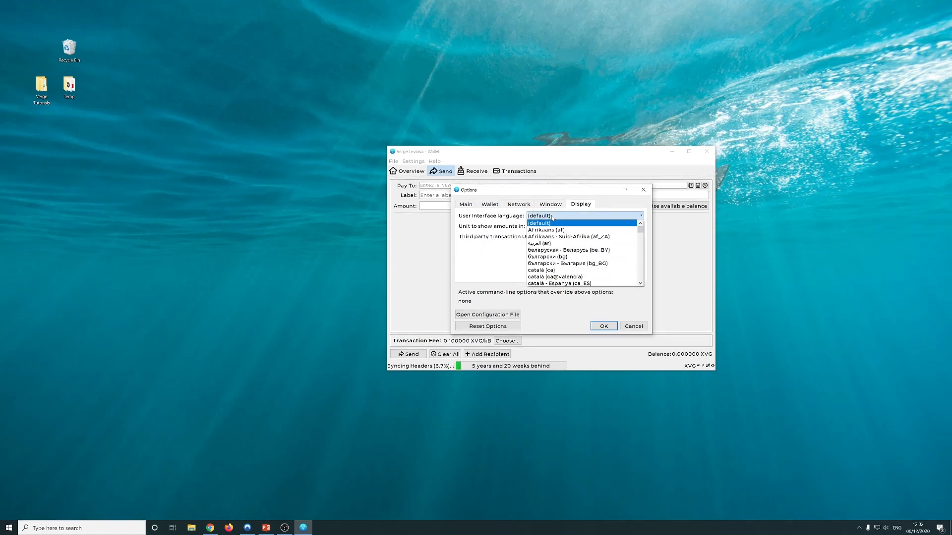
mouse_move(640, 228)
left_mouse_down()
mouse_move(646, 289)
mouse_move(648, 226)
left_mouse_up()
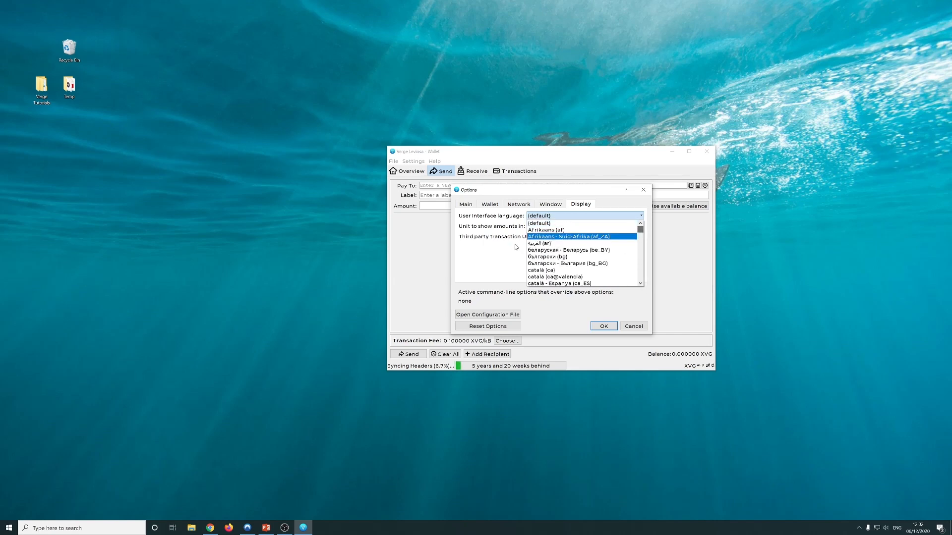
left_click(496, 258)
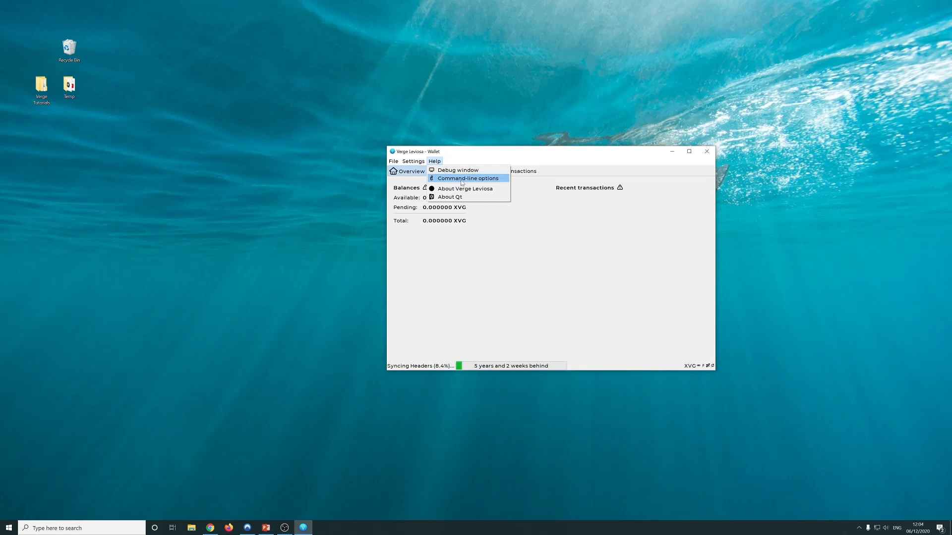
View the command-line options help, move its window aside, and close it
left_click(462, 182)
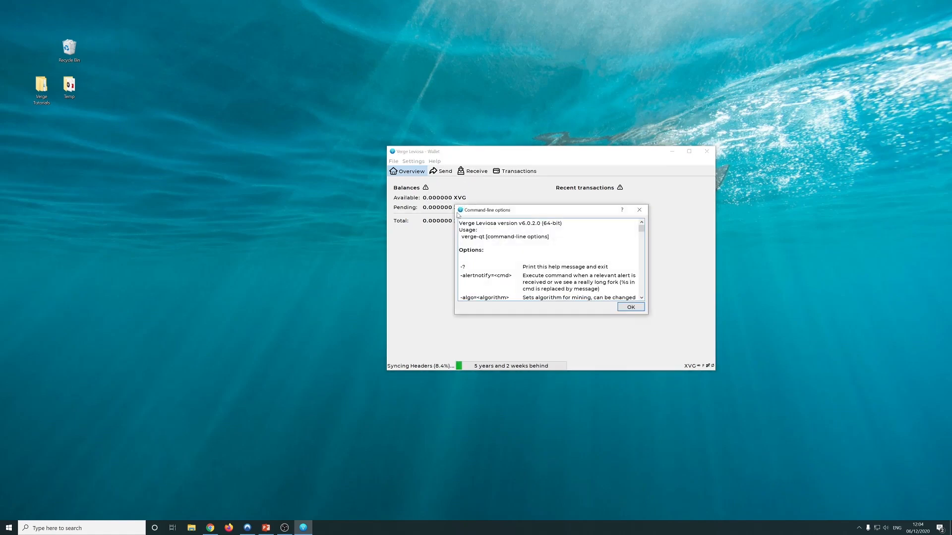
left_click_drag(641, 236, 764, 374)
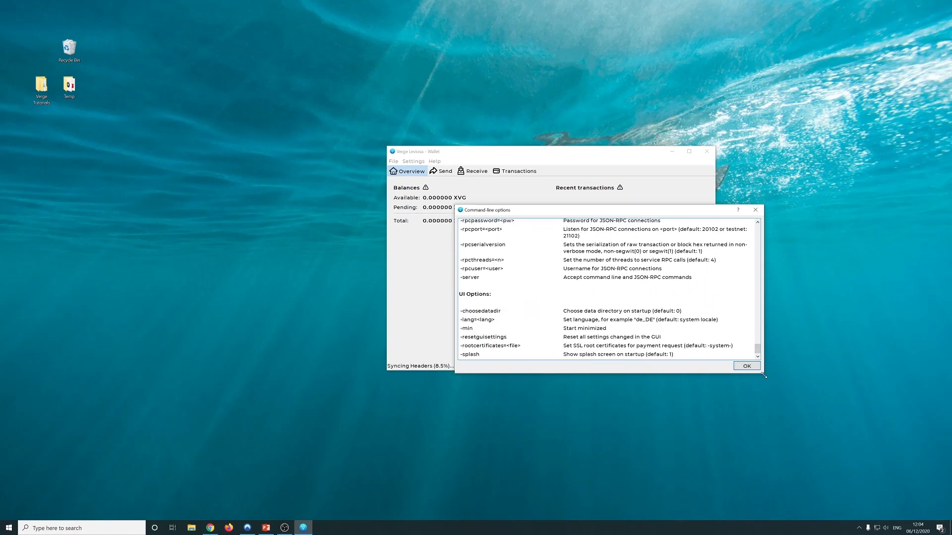
left_click_drag(536, 214, 473, 208)
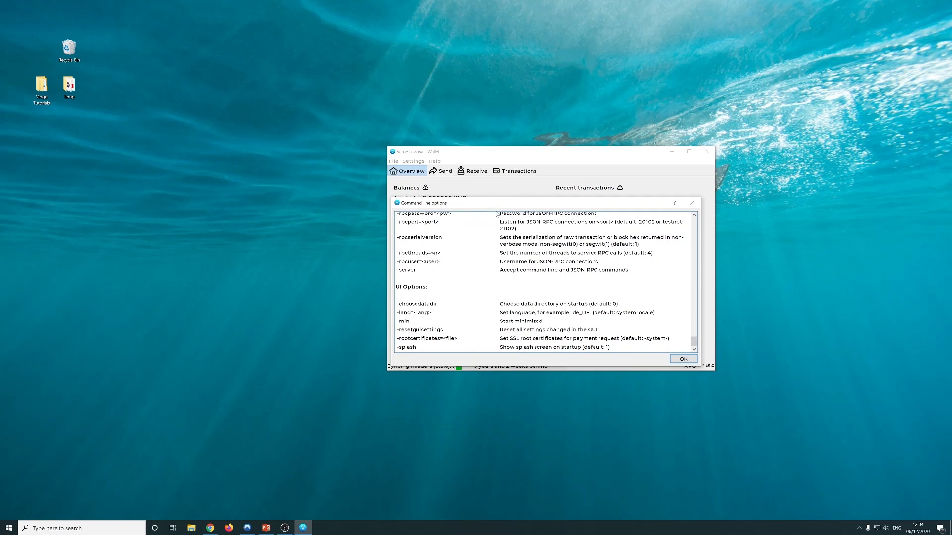
left_click(692, 202)
Review About Verge Leviosa (v6.0.2.0) and About Qt (5.9.8), closing each
left_click(436, 162)
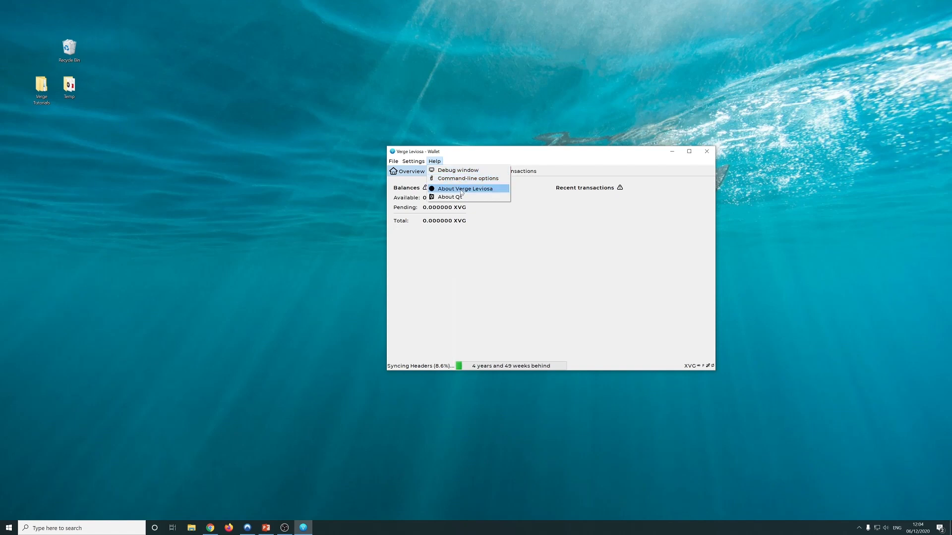
left_click(461, 190)
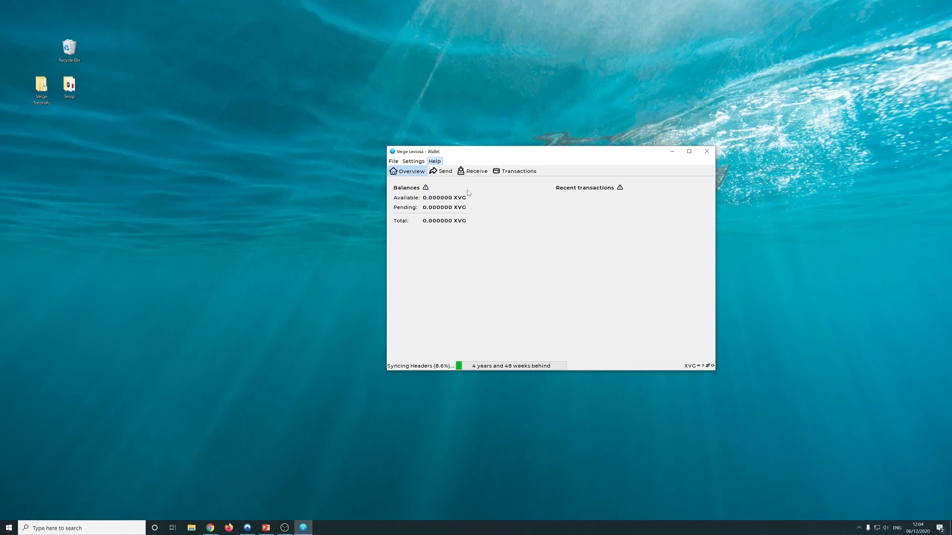
mouse_move(644, 243)
left_mouse_down()
mouse_move(640, 286)
mouse_move(641, 233)
left_mouse_up()
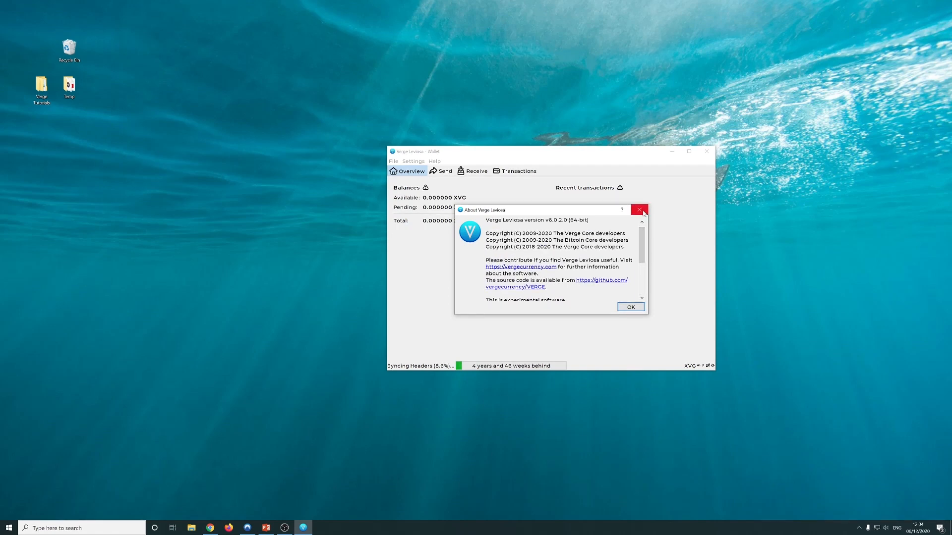
left_click(639, 210)
left_click(434, 161)
left_click(466, 198)
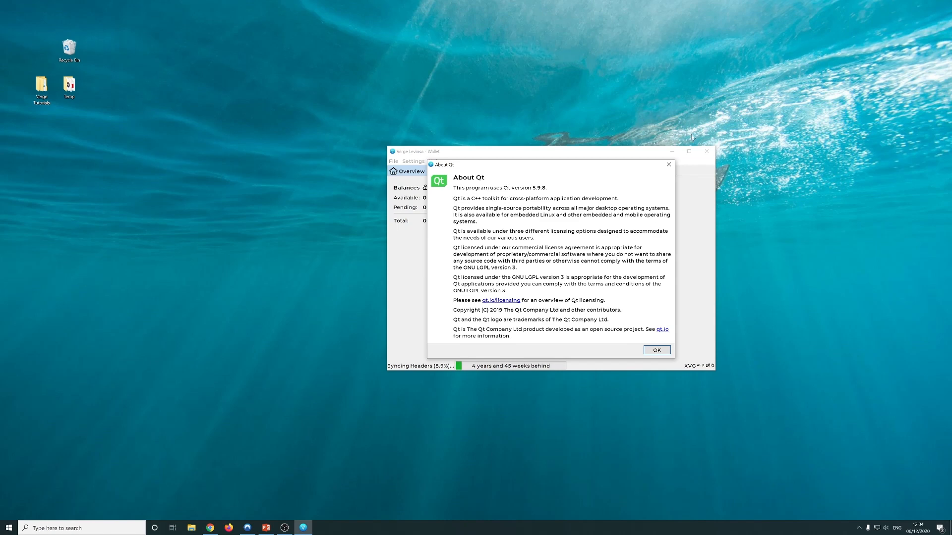
left_click(669, 164)
left_click(434, 161)
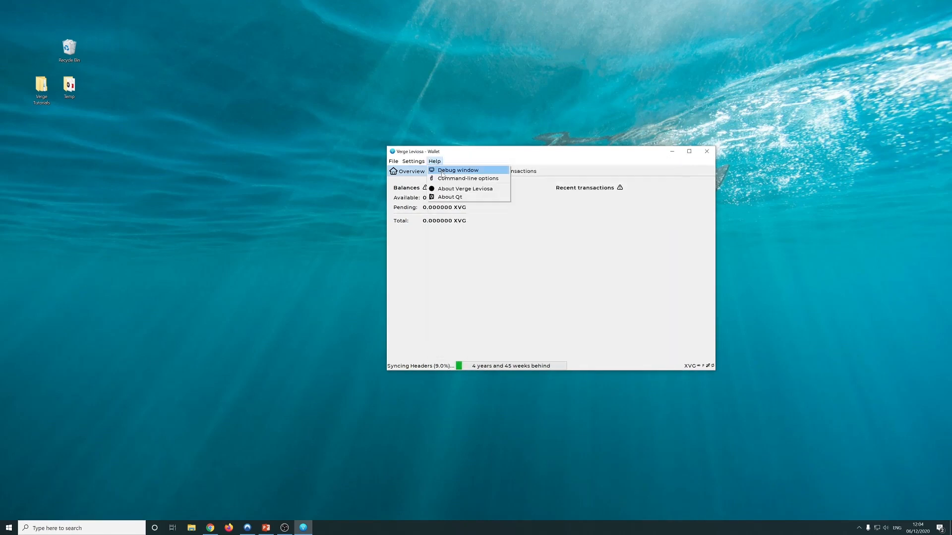
Open the debug window over the wallet and copy the Datadir path from its Information page
left_click(442, 172)
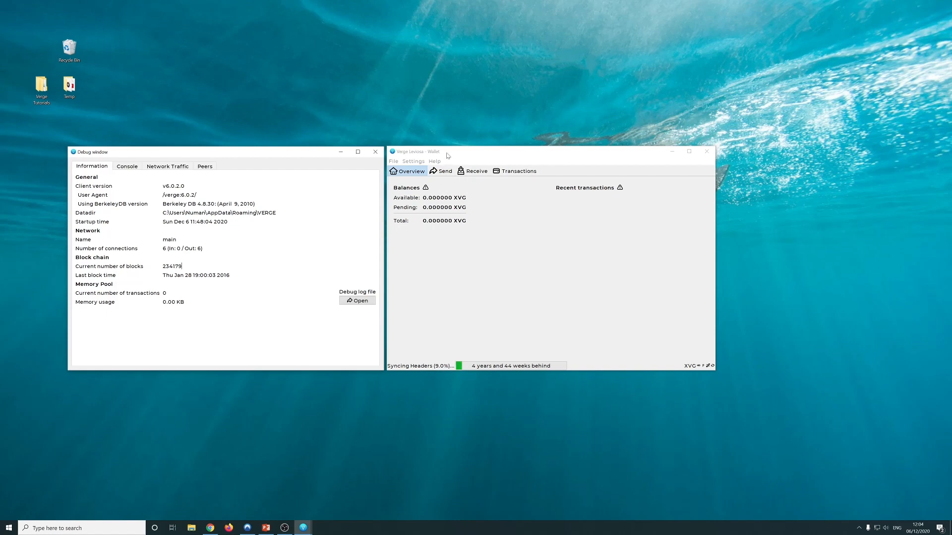
left_click_drag(225, 151, 546, 150)
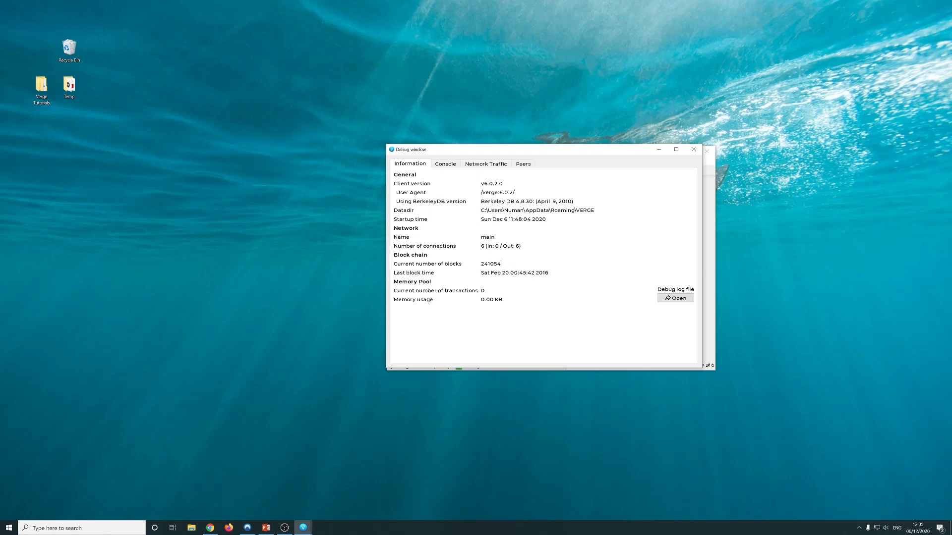
left_click_drag(594, 210, 481, 211)
key("ctrl+c")
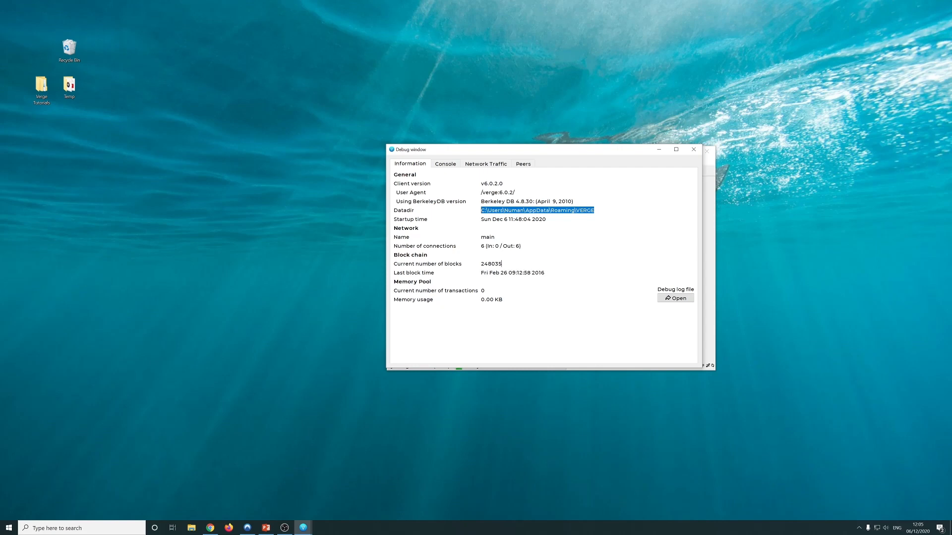
left_click(293, 277)
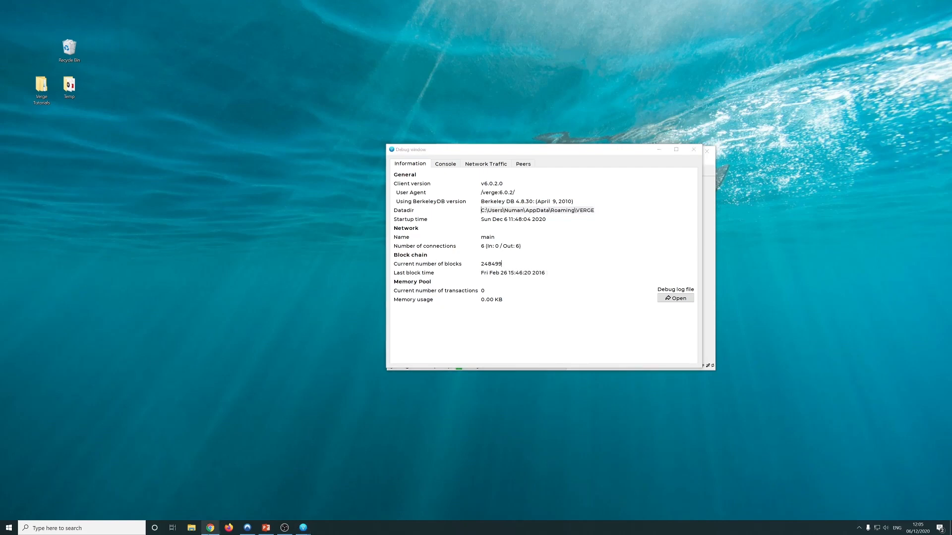
left_click(192, 527)
Paste the copied Datadir path into File Explorer to reach the VERGE data folder, then arrange the windows
left_click(502, 78)
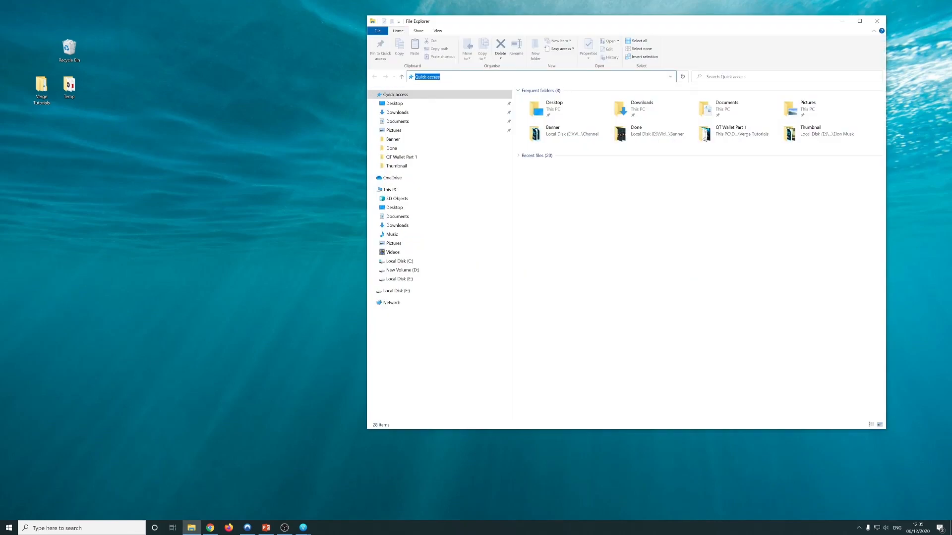
key("ctrl+v")
key("Return")
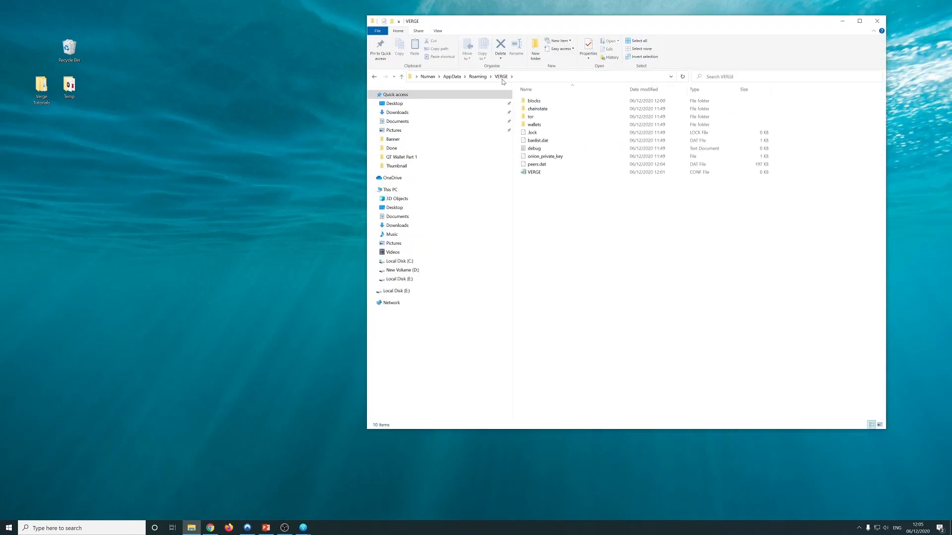
left_click_drag(604, 22, 252, 36)
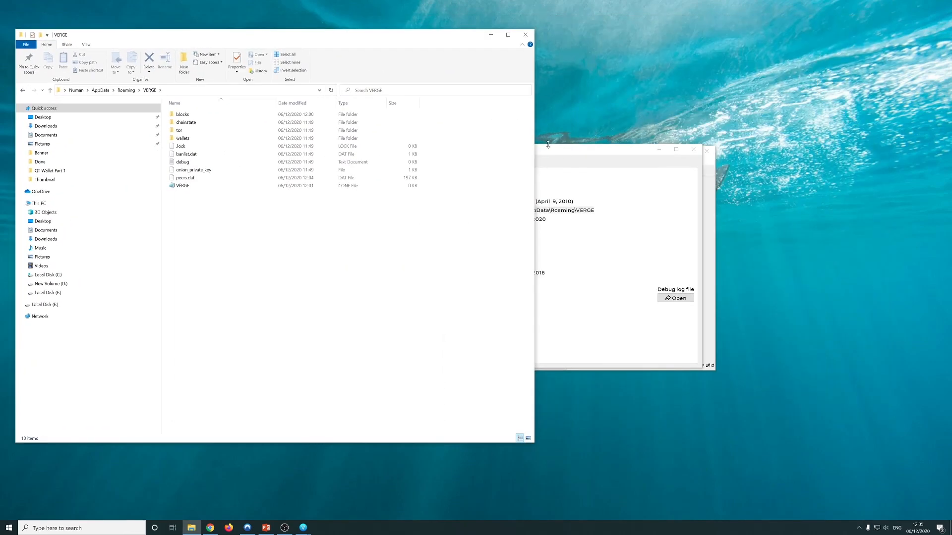
left_click_drag(563, 155, 718, 47)
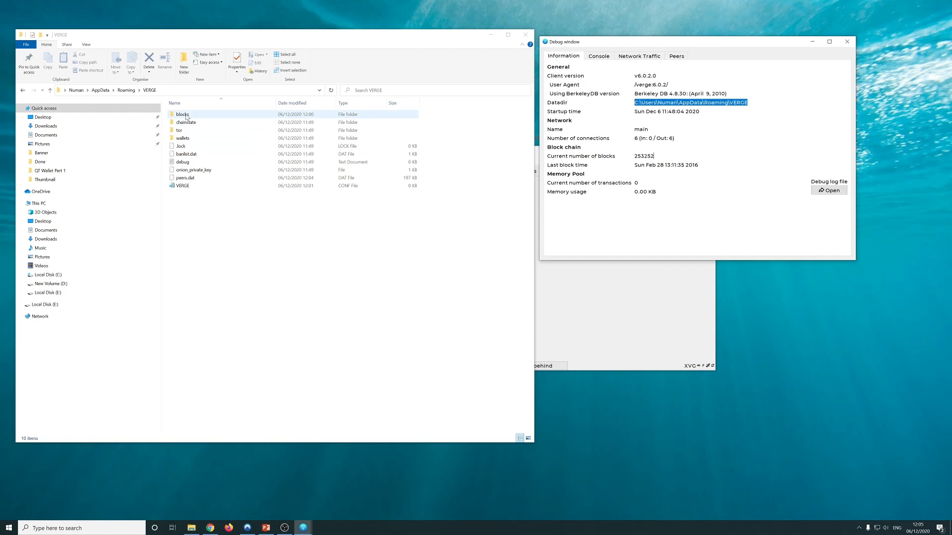
Browse the tor, wallets and database folders and locate wallet.dat
left_click(186, 124)
double_click(179, 130)
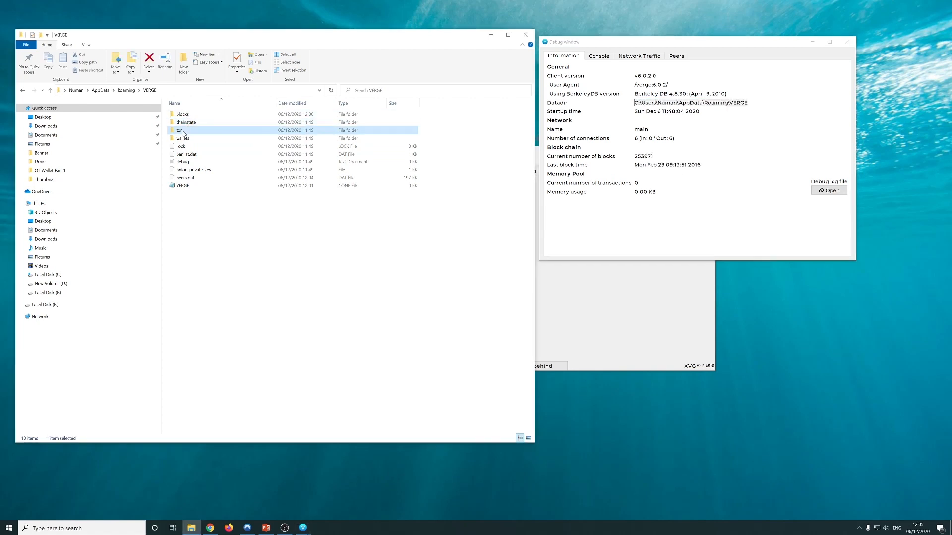
left_click(23, 91)
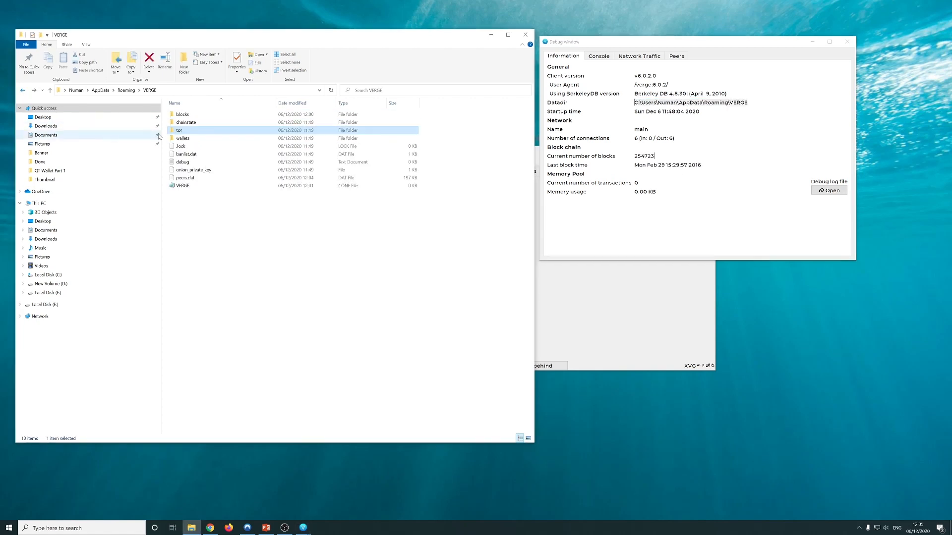
double_click(183, 138)
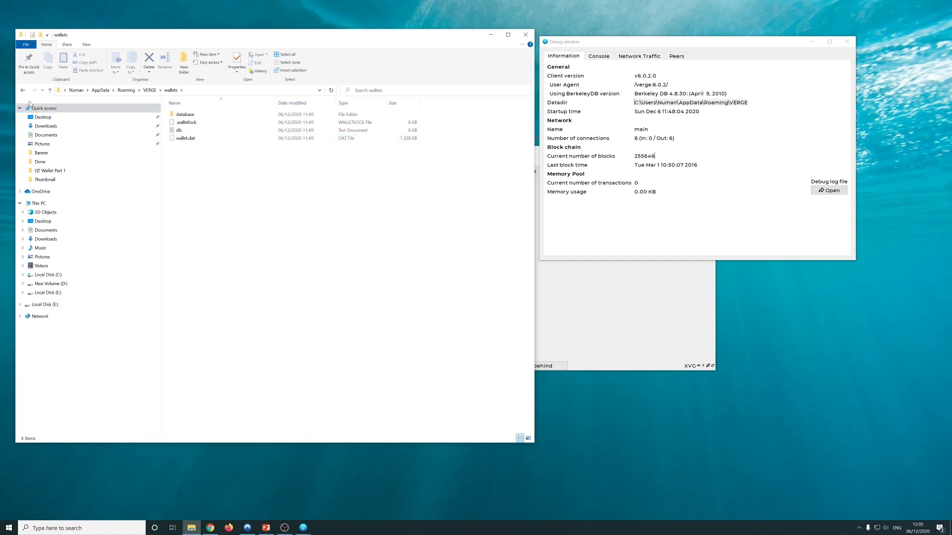
double_click(182, 115)
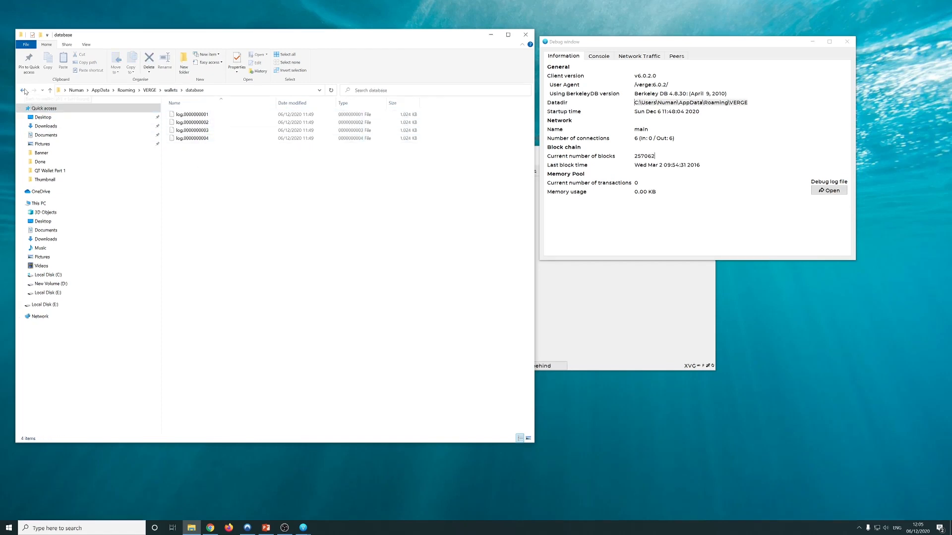
left_click(23, 90)
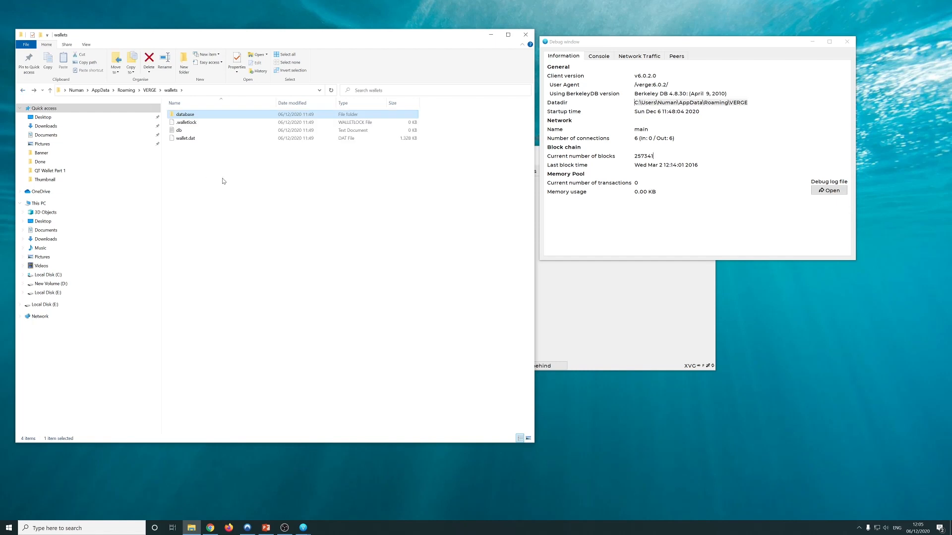
left_click(184, 140)
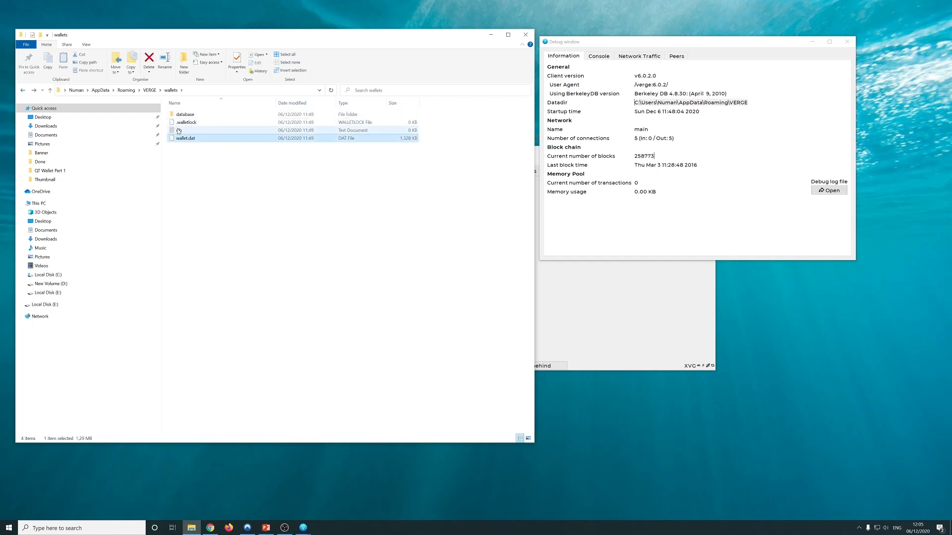
left_click(22, 89)
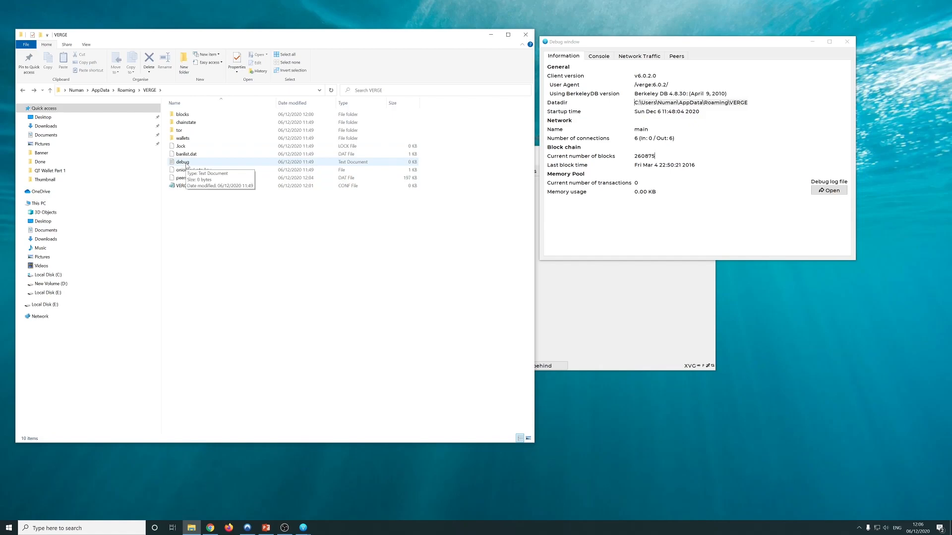
View the debug log in Notepad, close it, then inspect peers.dat and the VERGE configuration file
left_click(186, 164)
double_click(186, 163)
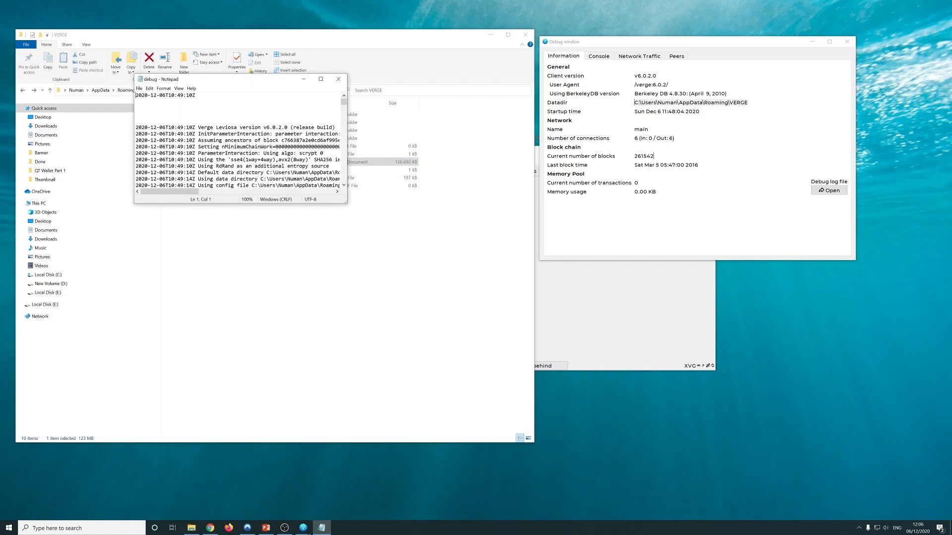
left_click_drag(346, 202, 522, 468)
mouse_move(519, 101)
left_mouse_down()
mouse_move(520, 113)
mouse_move(512, 96)
left_mouse_up()
left_click(515, 79)
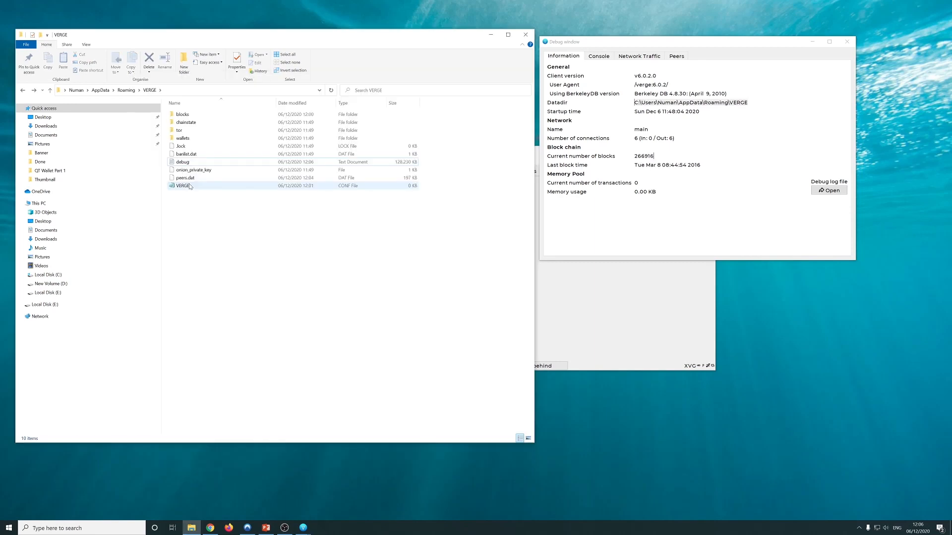
left_click(192, 178)
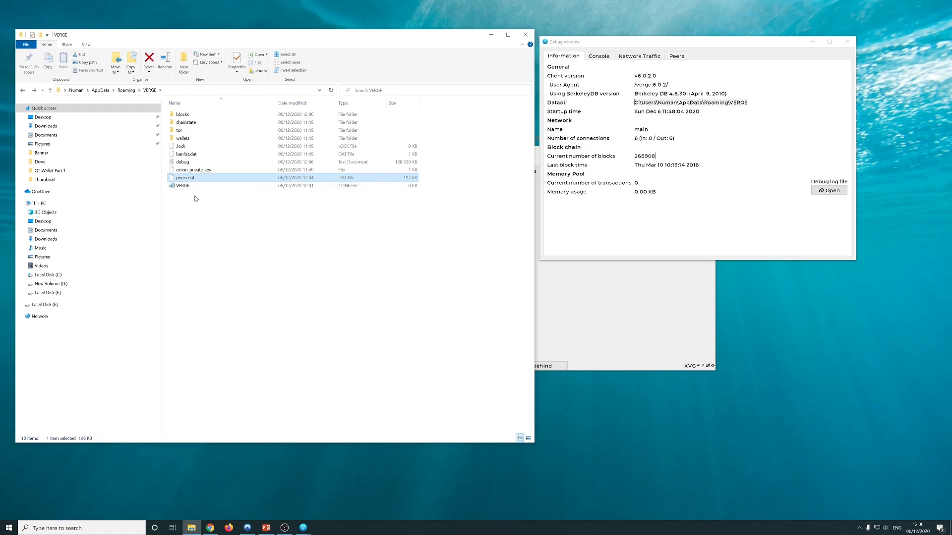
left_click(195, 198)
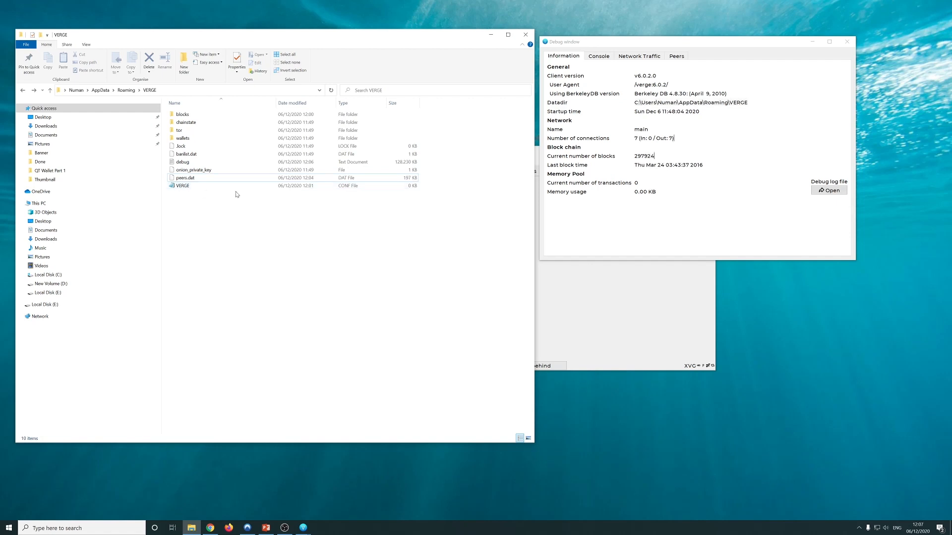
left_click(177, 186)
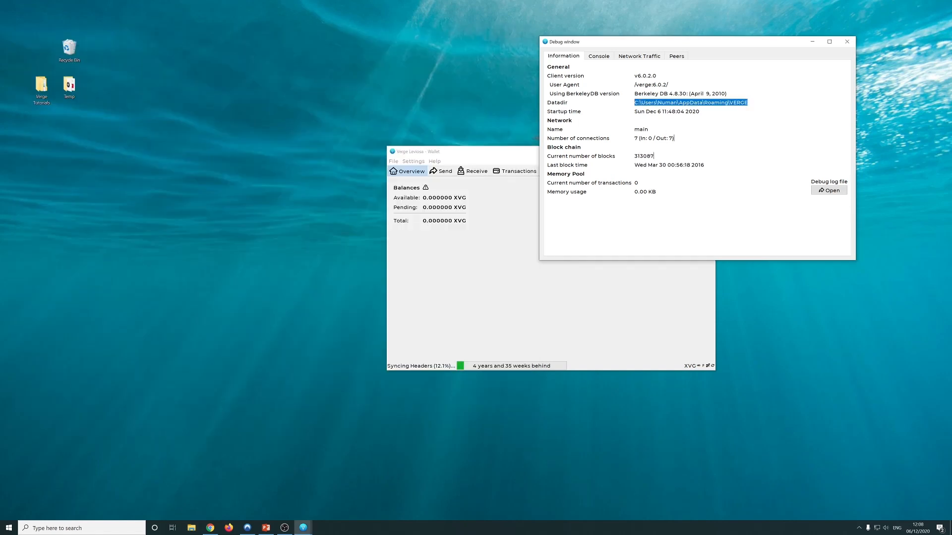
Switch the debug window from the Information page to the RPC Console
left_click_drag(673, 138, 635, 138)
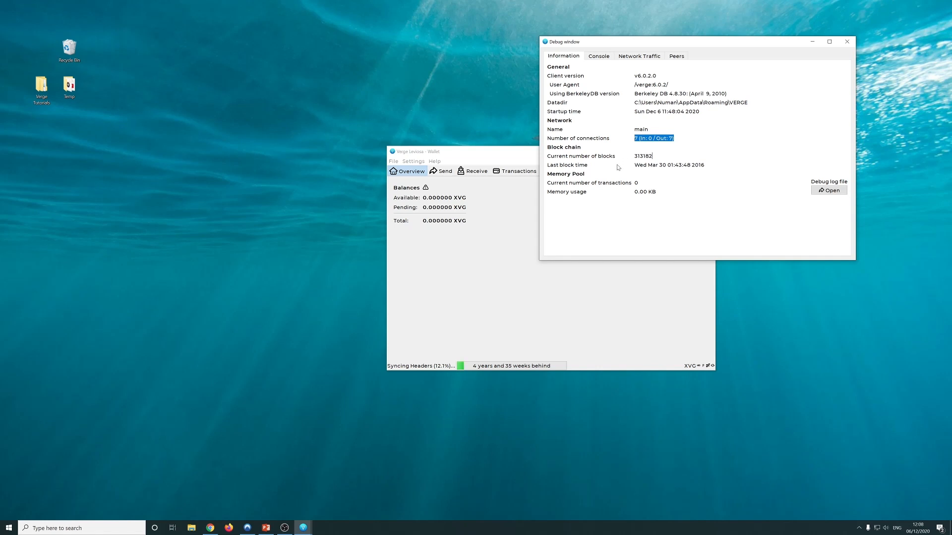
left_click(653, 155)
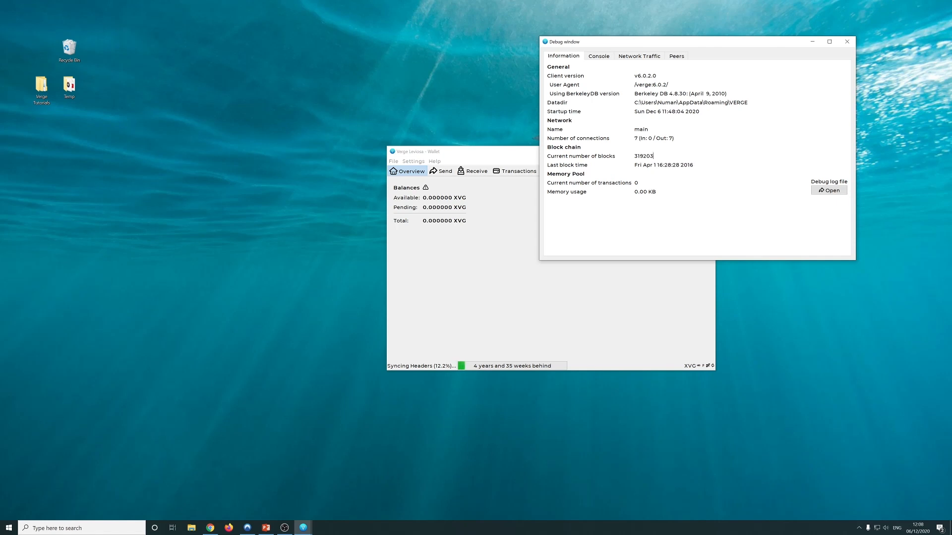
left_click(599, 57)
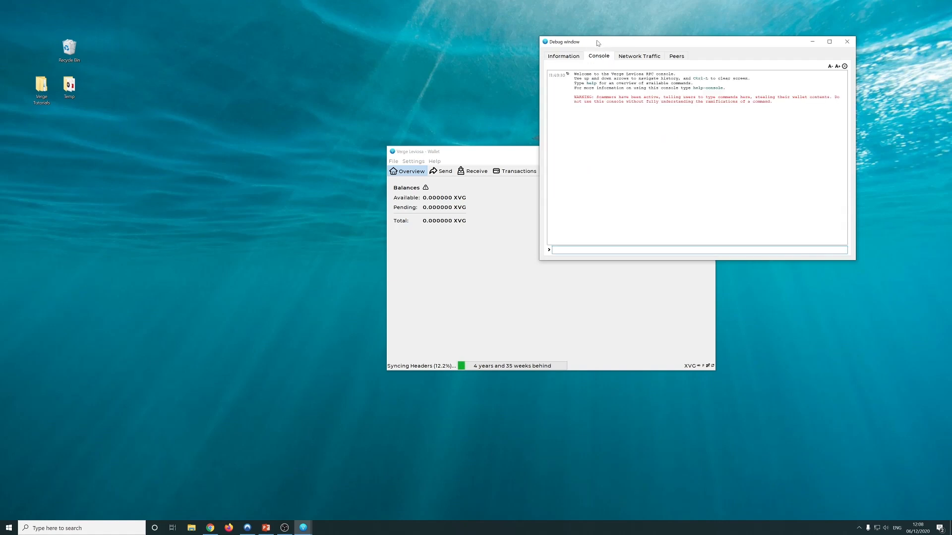
Submit the made-up command 'asdk' to test the console
left_click_drag(599, 47, 591, 43)
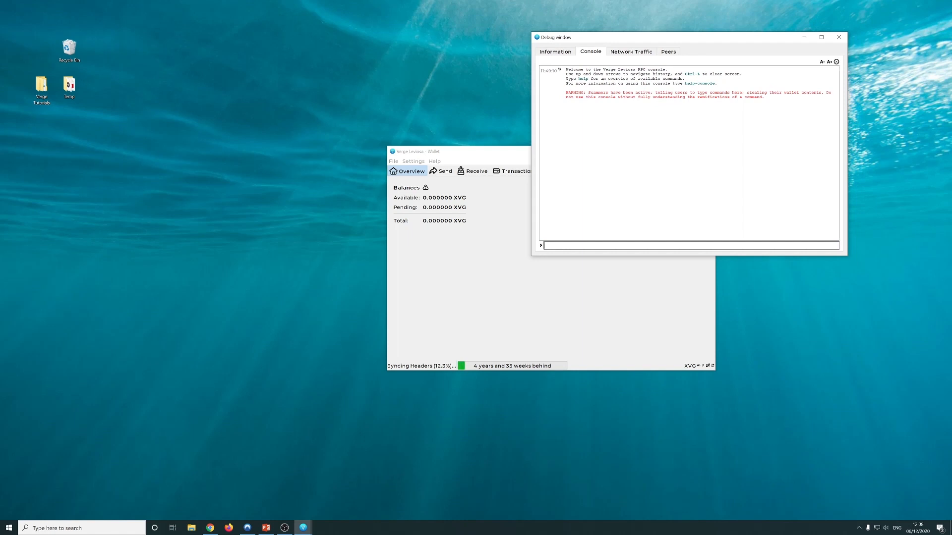
type("asdk")
key("Return")
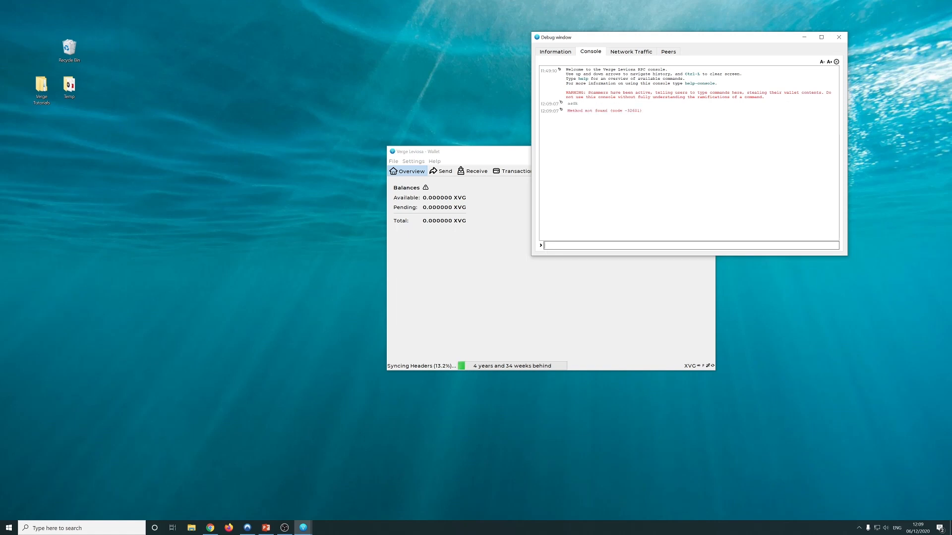
Run the help command in the console to list all RPC commands
type("resc")
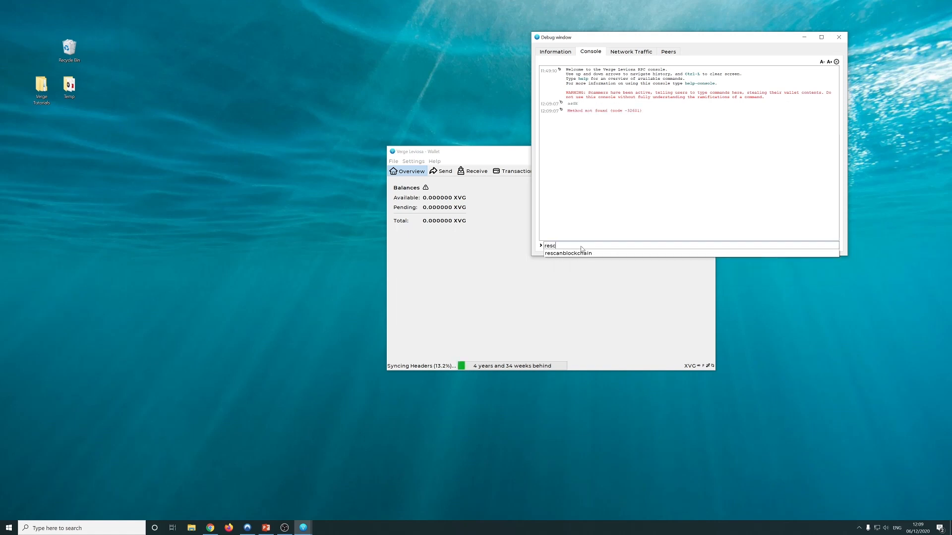
key("BackSpace")
key("BackSpace")
key("BackSpace")
key("BackSpace")
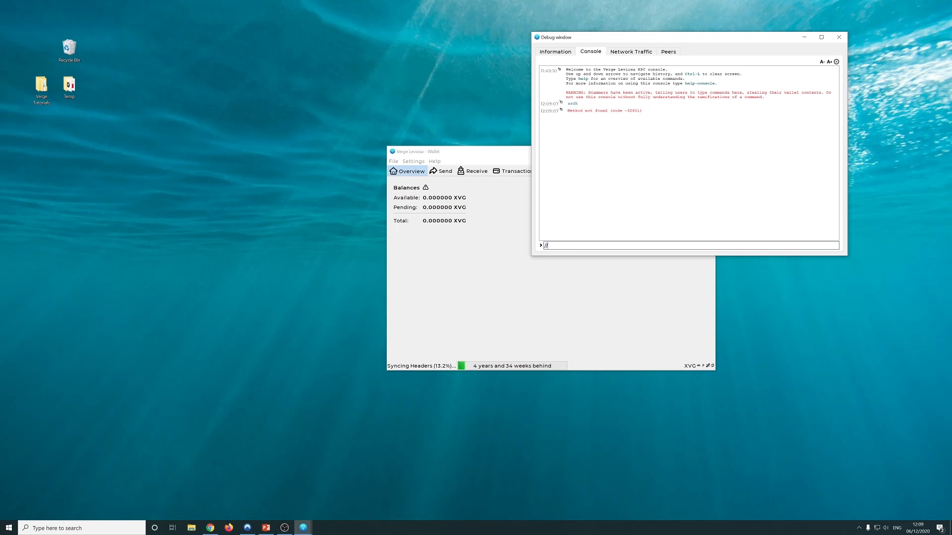
type("//help")
key("BackSpace")
key("BackSpace")
key("BackSpace")
key("BackSpace")
key("BackSpace")
key("BackSpace")
type("help")
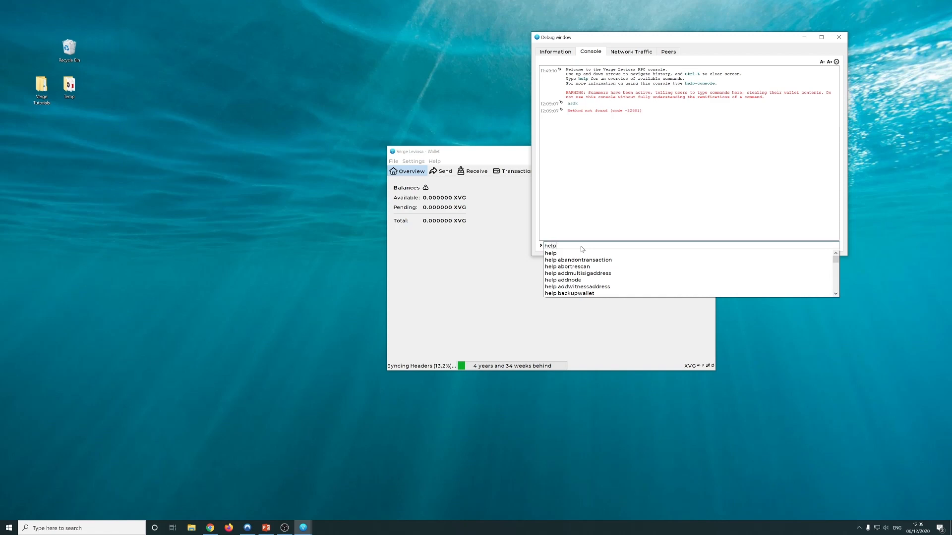
key("Return")
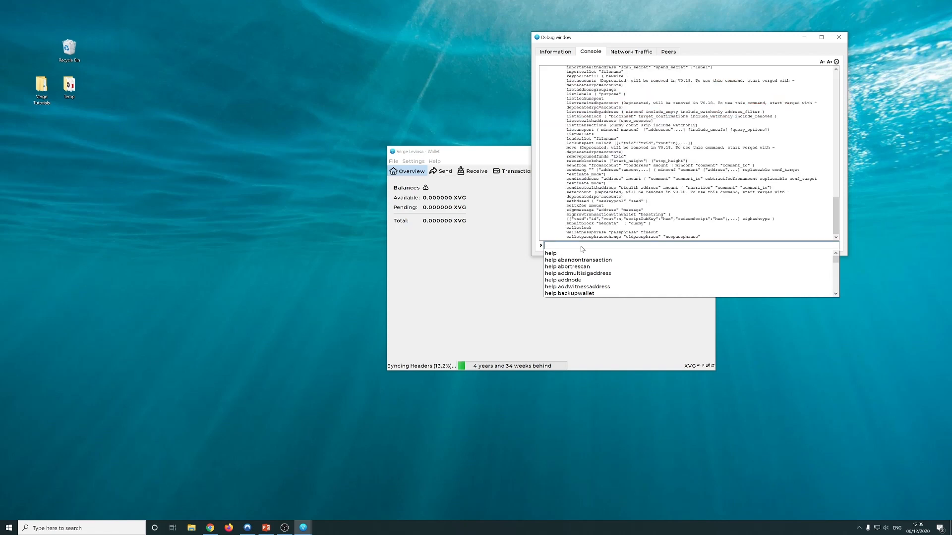
left_click(594, 229)
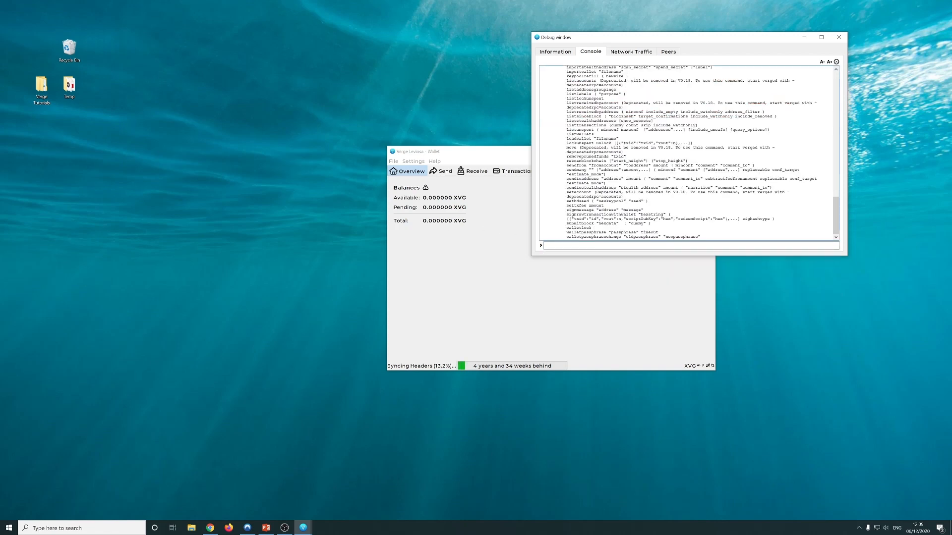
Scroll up through the full help command list
scroll(689, 154, "up", 12)
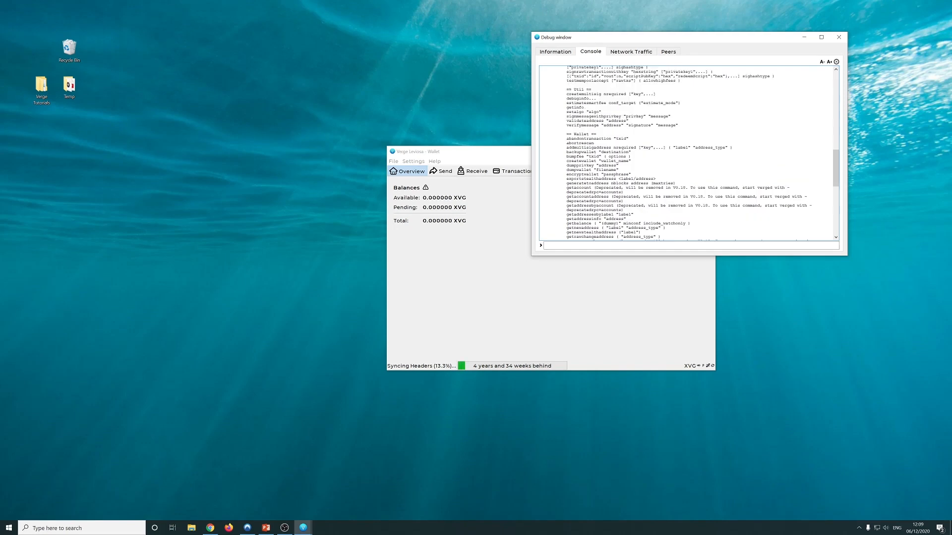
left_click_drag(835, 176, 833, 239)
scroll(689, 154, "up", 2)
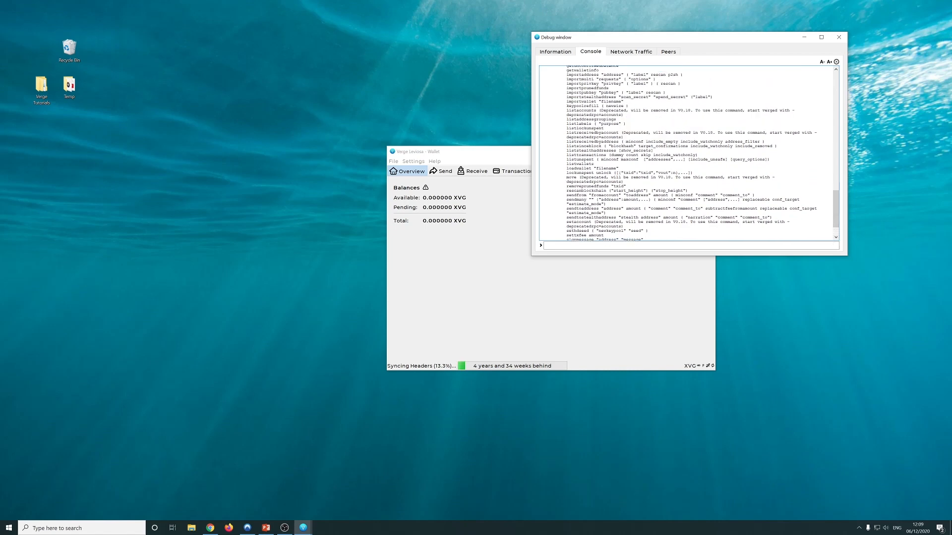
scroll(689, 154, "up", 15)
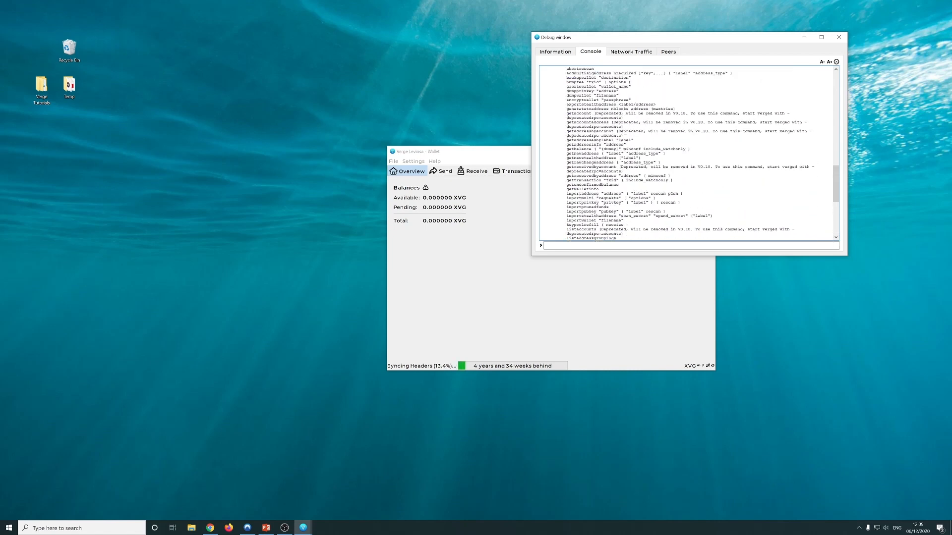
scroll(689, 154, "up", 2)
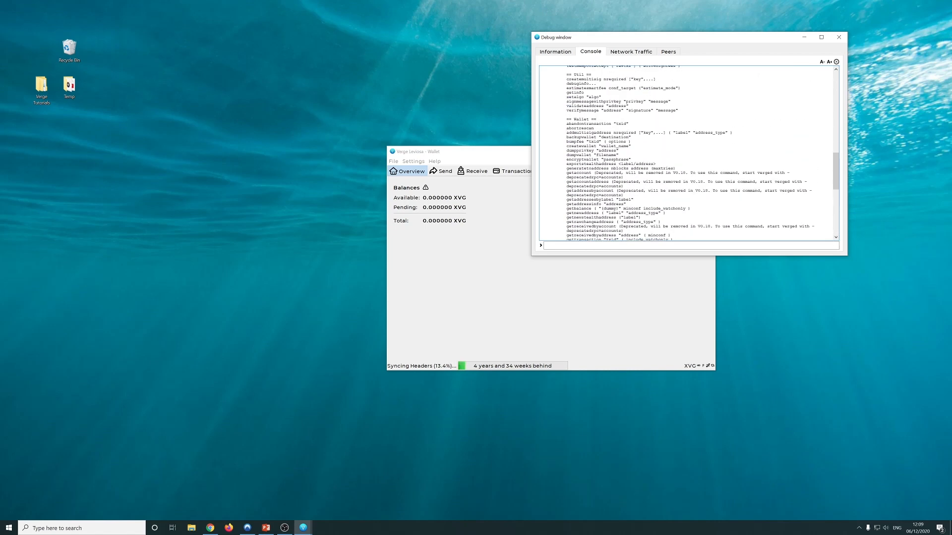
scroll(689, 153, "up", 10)
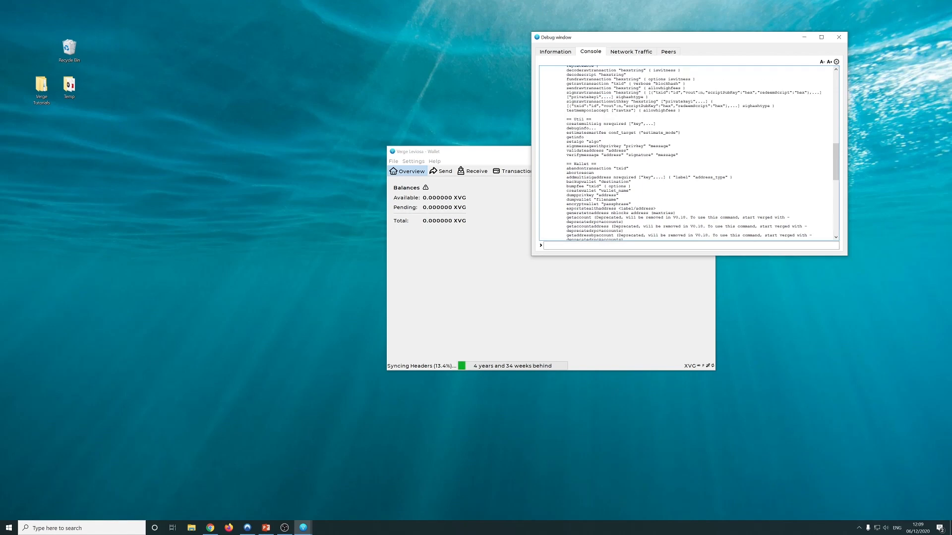
scroll(689, 153, "up", 20)
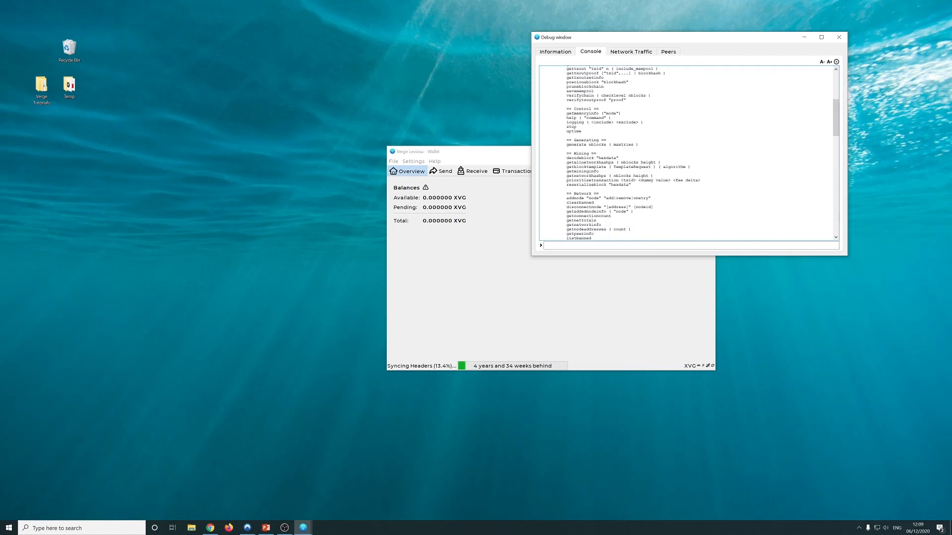
scroll(689, 154, "up", 1)
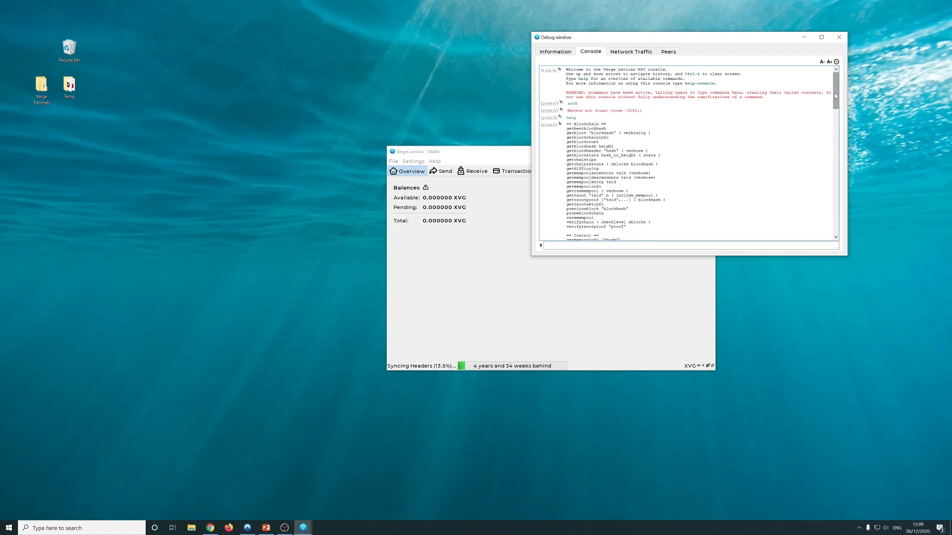
left_click_drag(835, 94, 837, 232)
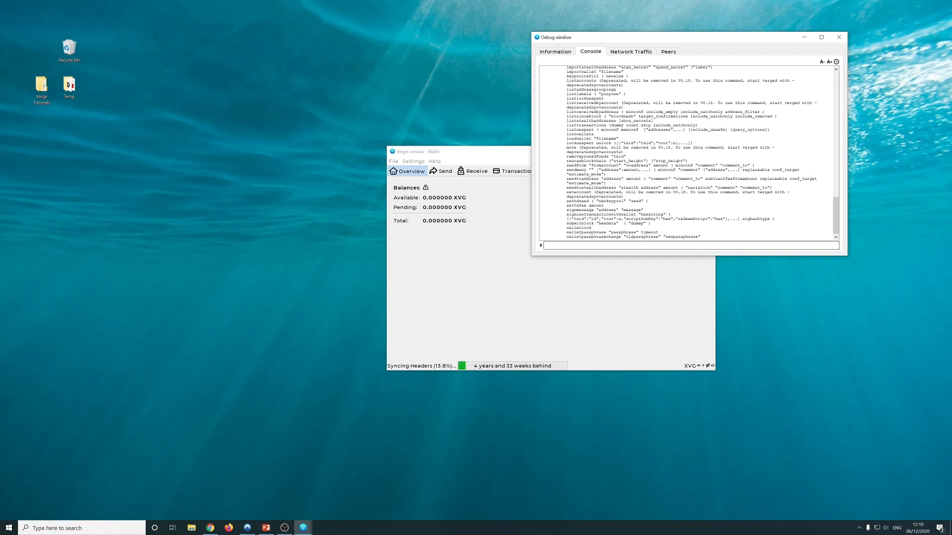
Move the wallet window to the upper left beside the debug window, then reactivate the debug window
left_click(416, 274)
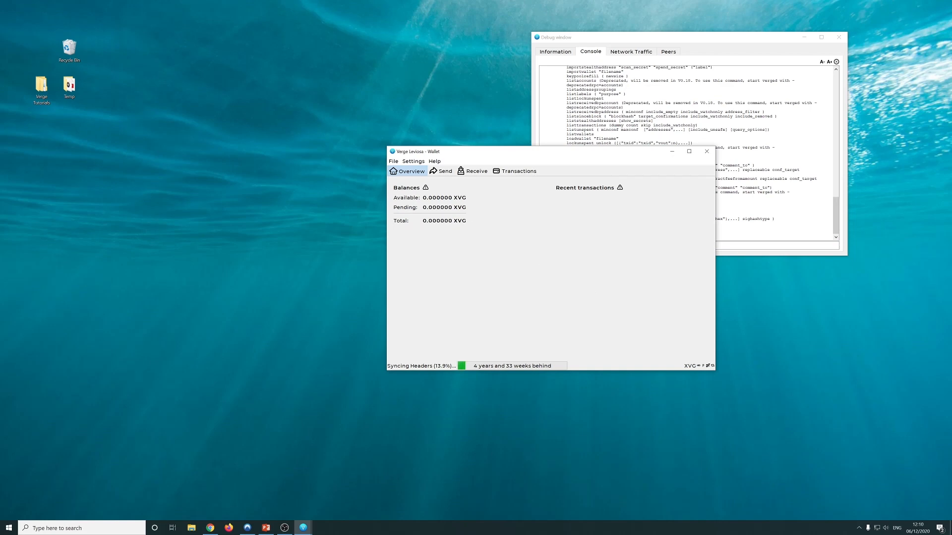
left_click_drag(473, 153, 309, 37)
left_click(260, 75)
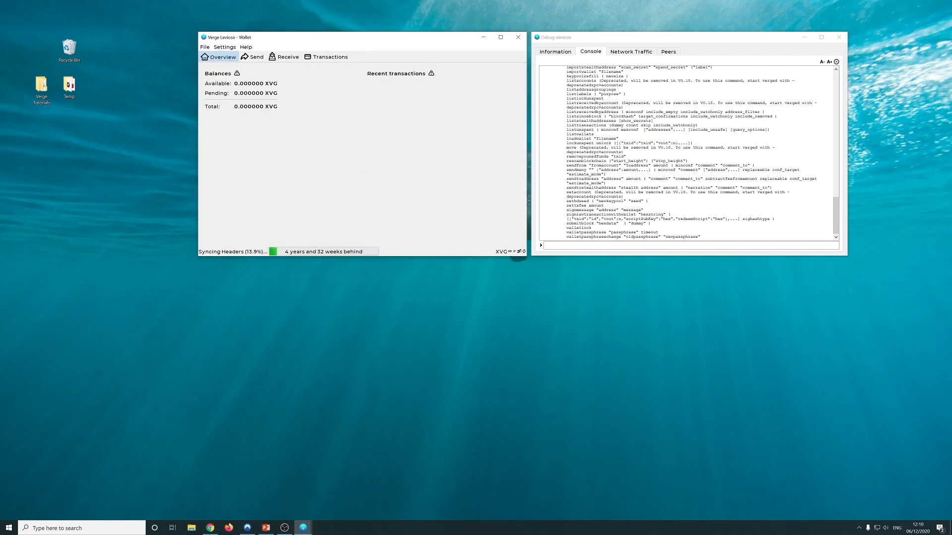
left_click(688, 246)
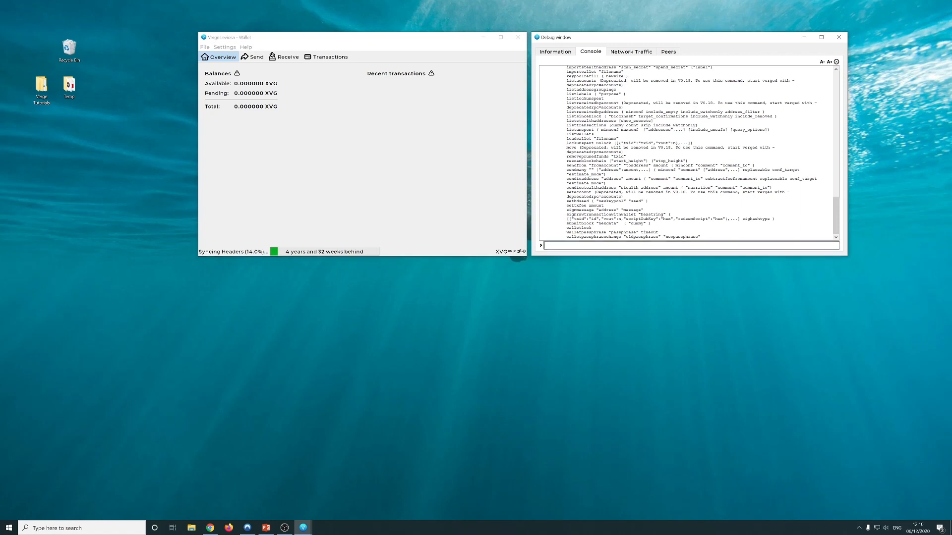
View the Network Traffic graph, then the Peers table in the debug window
left_click(624, 53)
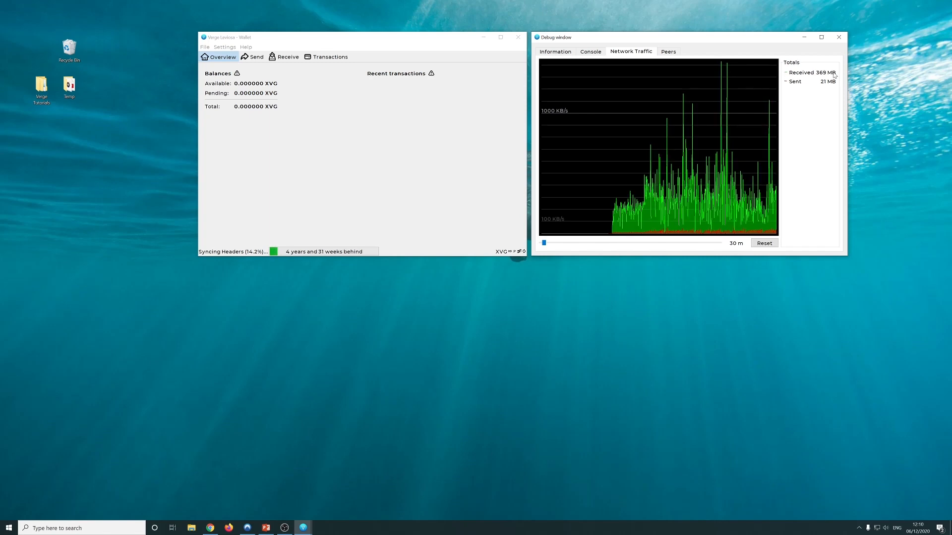
left_click(670, 53)
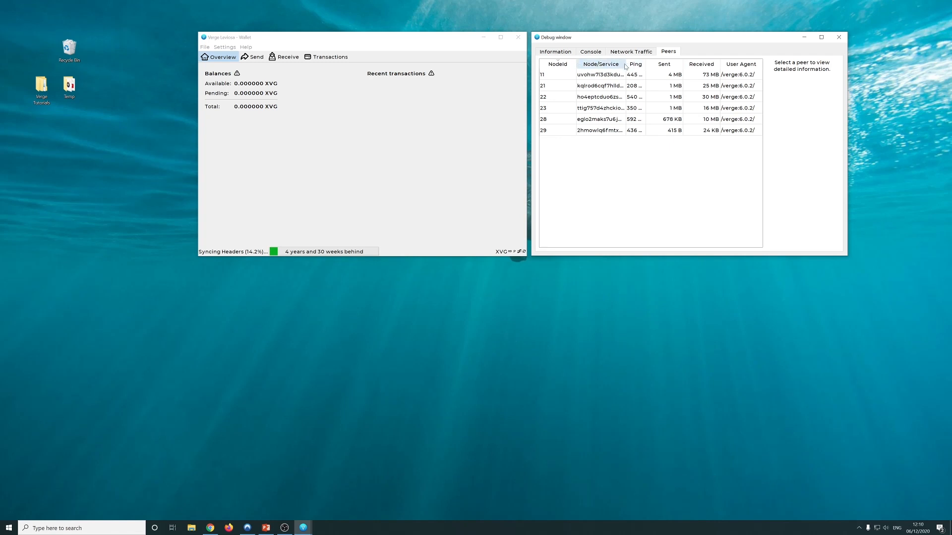
Widen the Node/Service column, inspect peer 11's details, widen the window, then close it
left_click_drag(626, 64, 652, 66)
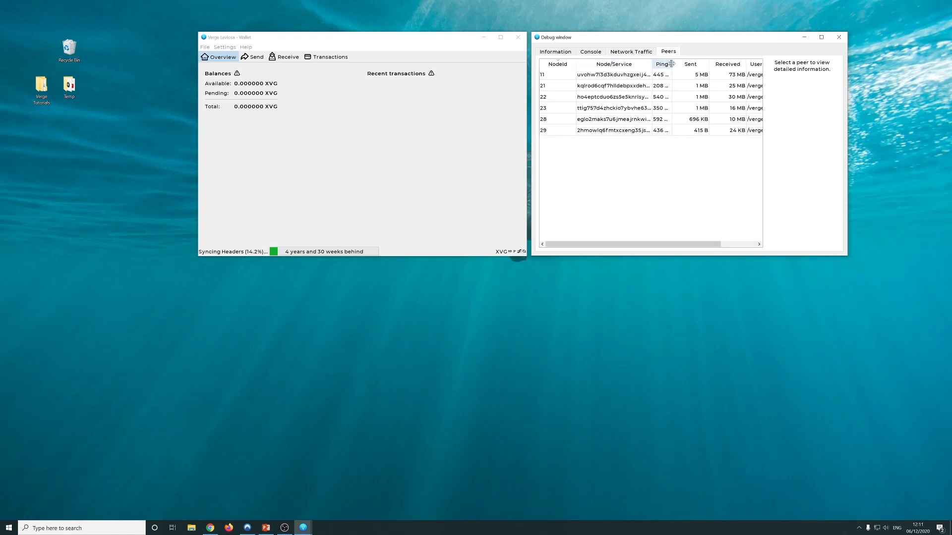
left_click(659, 74)
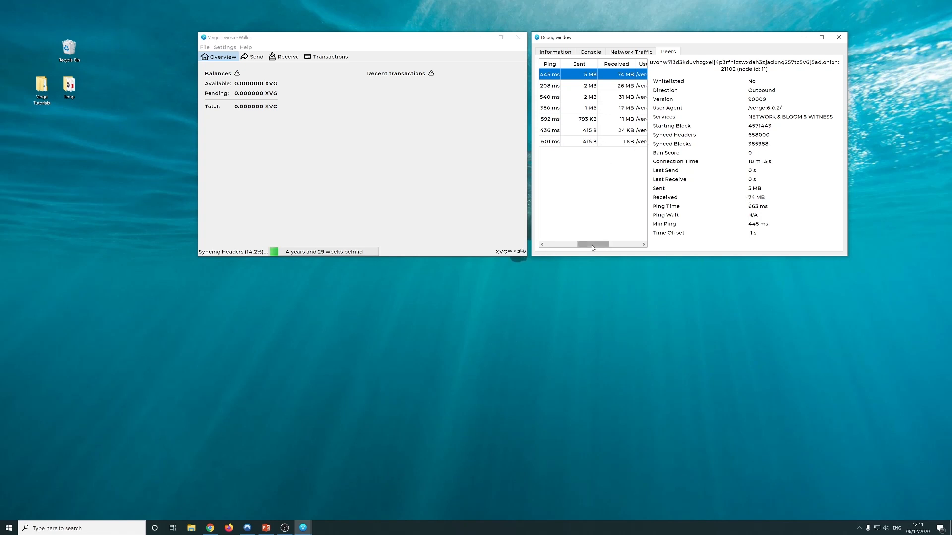
left_click_drag(592, 245, 577, 245)
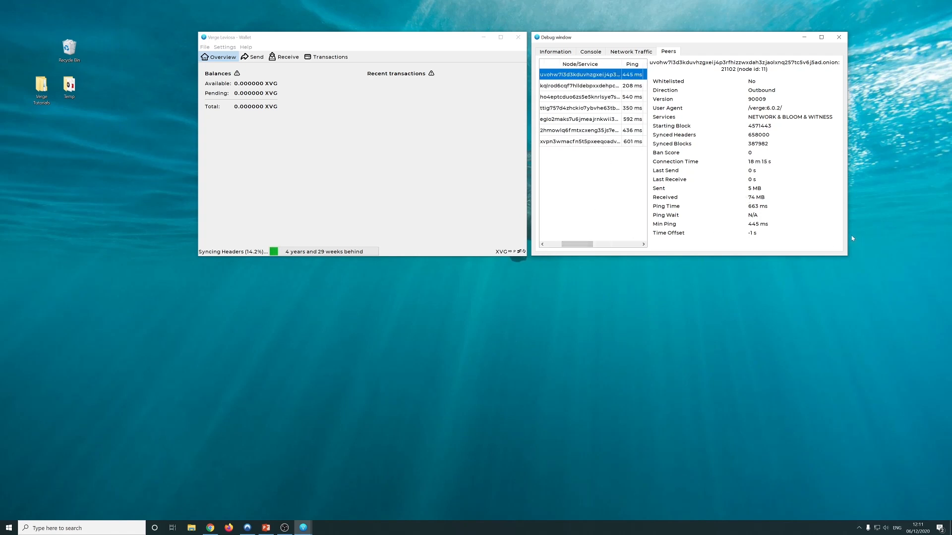
left_click_drag(852, 235, 951, 235)
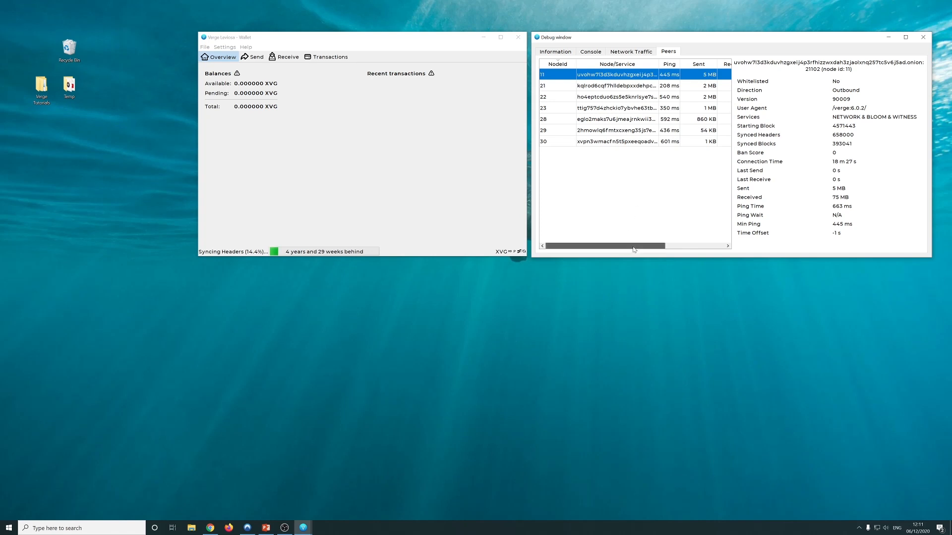
left_click_drag(639, 247, 669, 247)
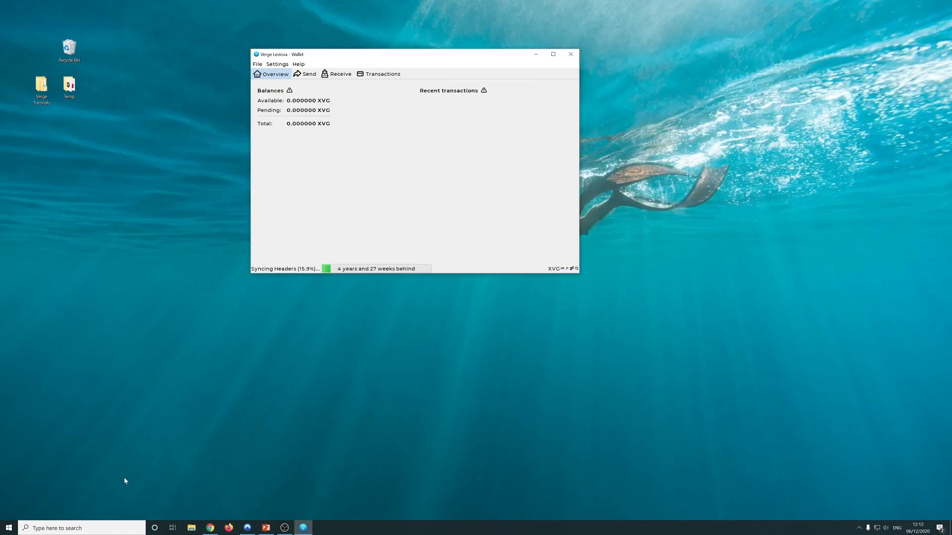
Browse C:\Users > user folder > AppData > Roaming > VERGE > wallets to find wallet.dat
left_click(191, 527)
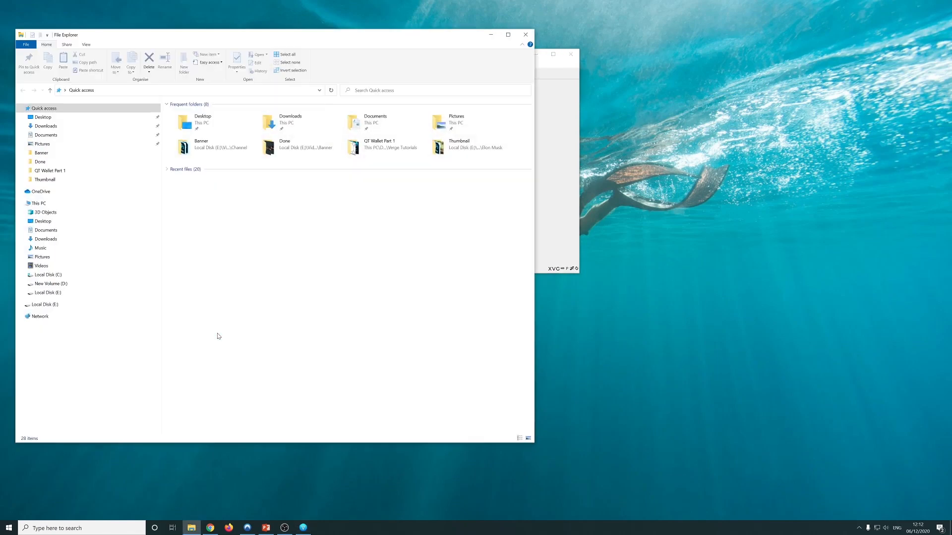
left_click(47, 275)
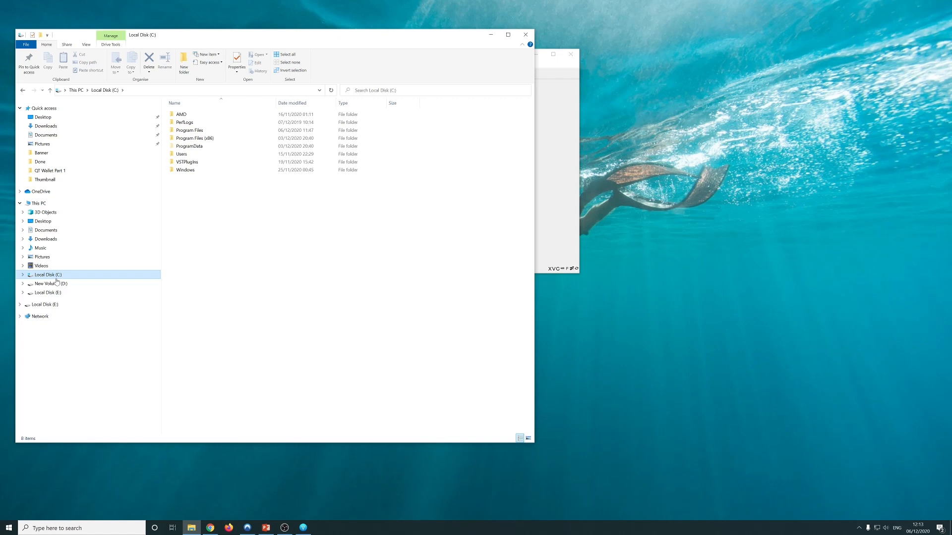
double_click(178, 154)
double_click(187, 122)
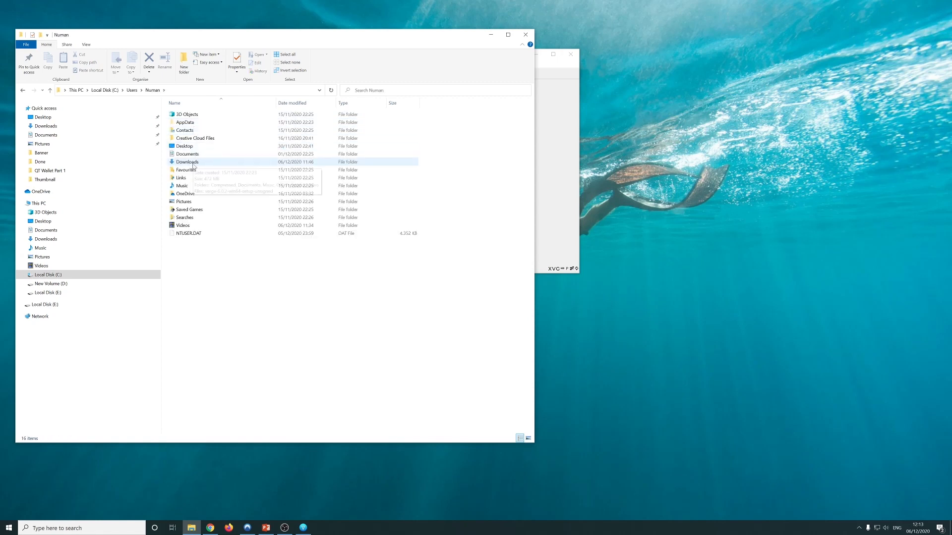
left_click(189, 131)
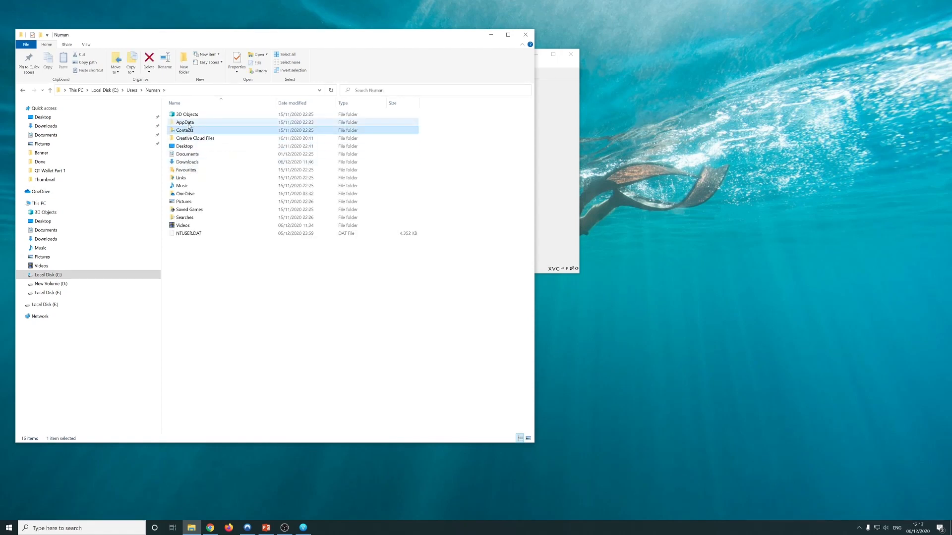
double_click(187, 123)
double_click(188, 130)
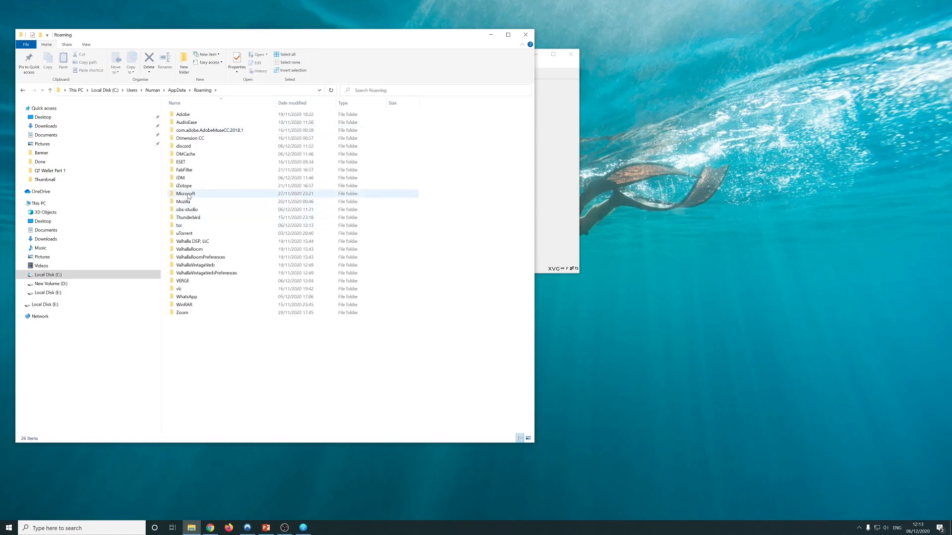
double_click(186, 283)
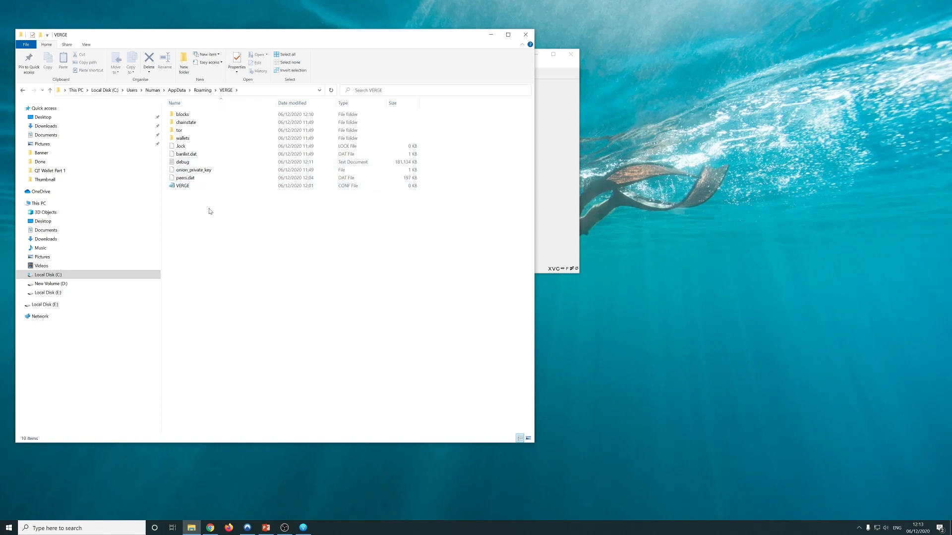
double_click(180, 140)
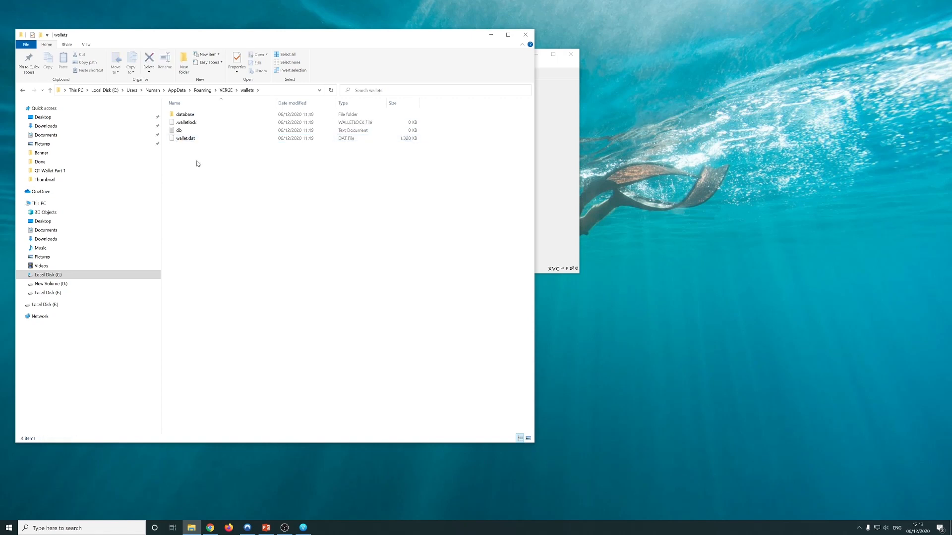
left_click_drag(200, 160, 181, 142)
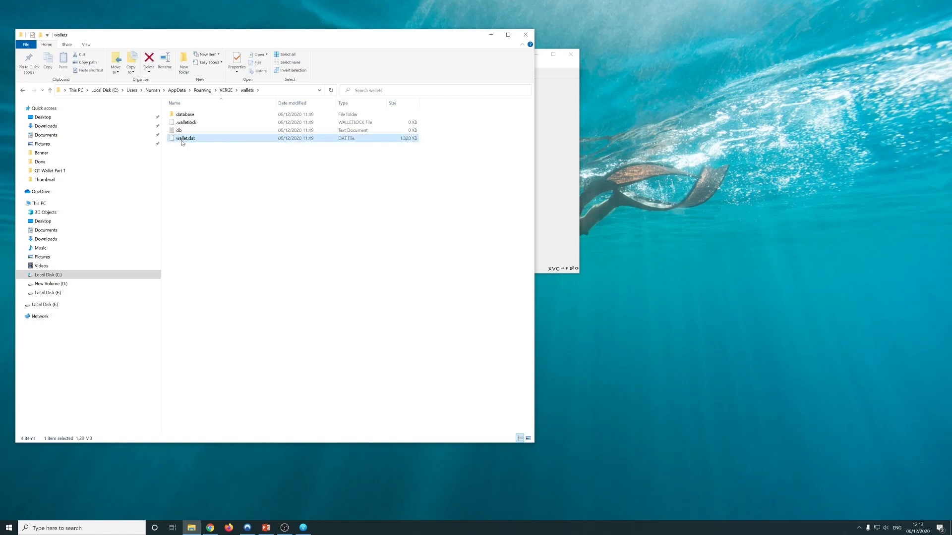
left_click(205, 151)
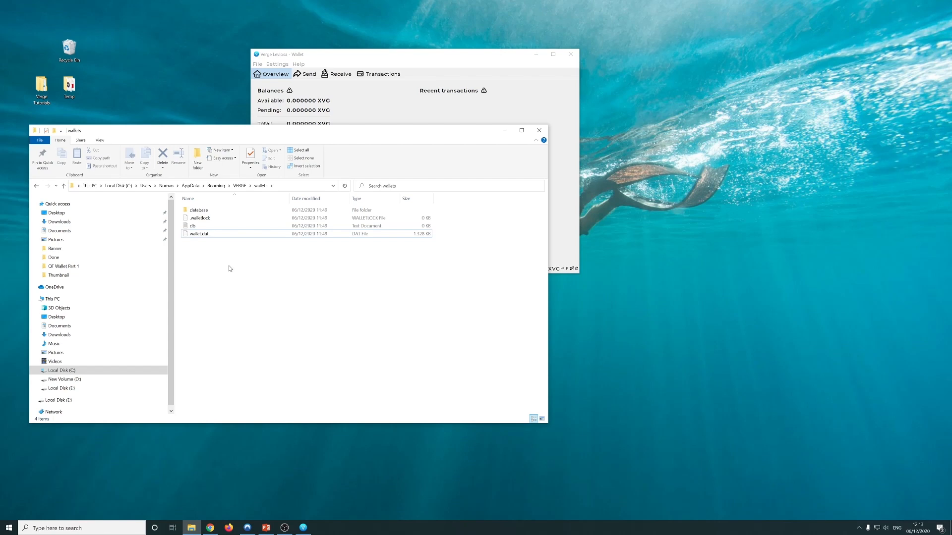
left_click(202, 237)
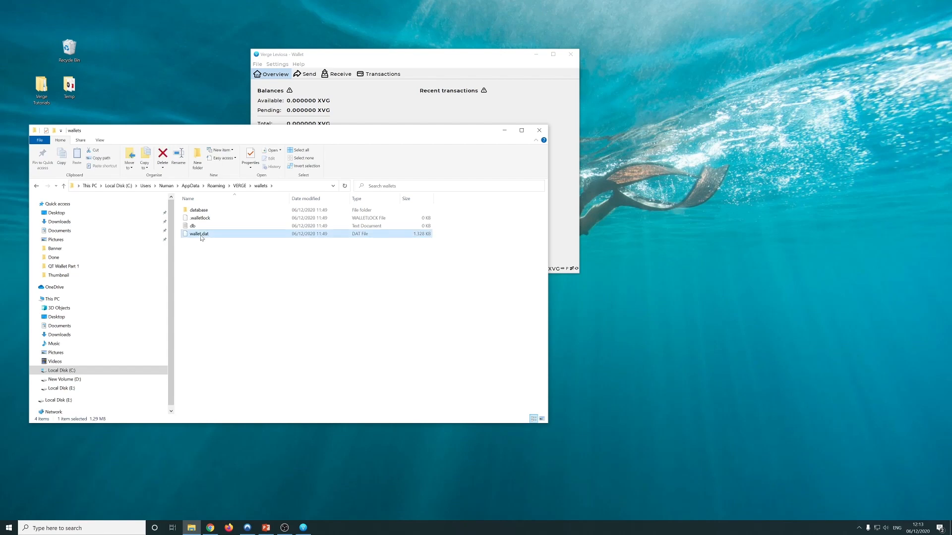
key("ctrl+c")
left_click(127, 17)
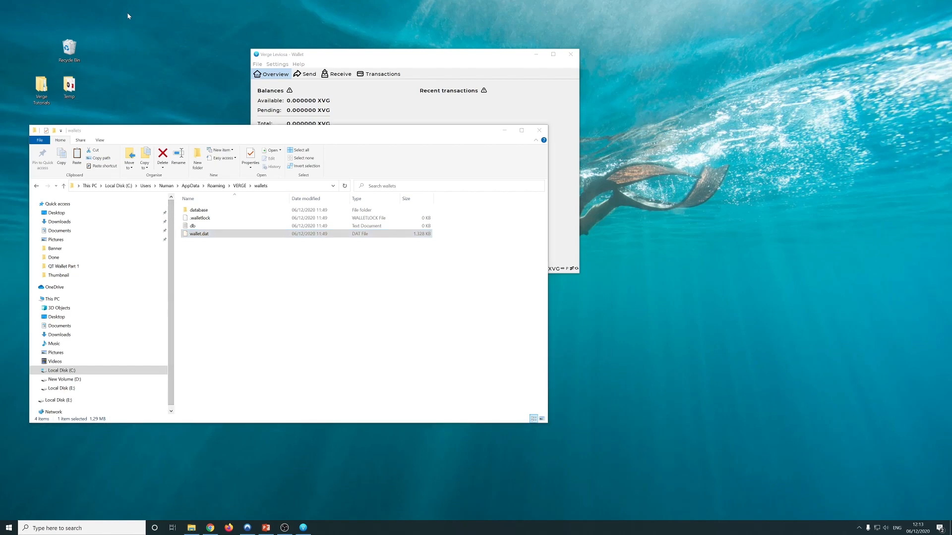
key("ctrl+v")
left_click_drag(15, 19, 95, 23)
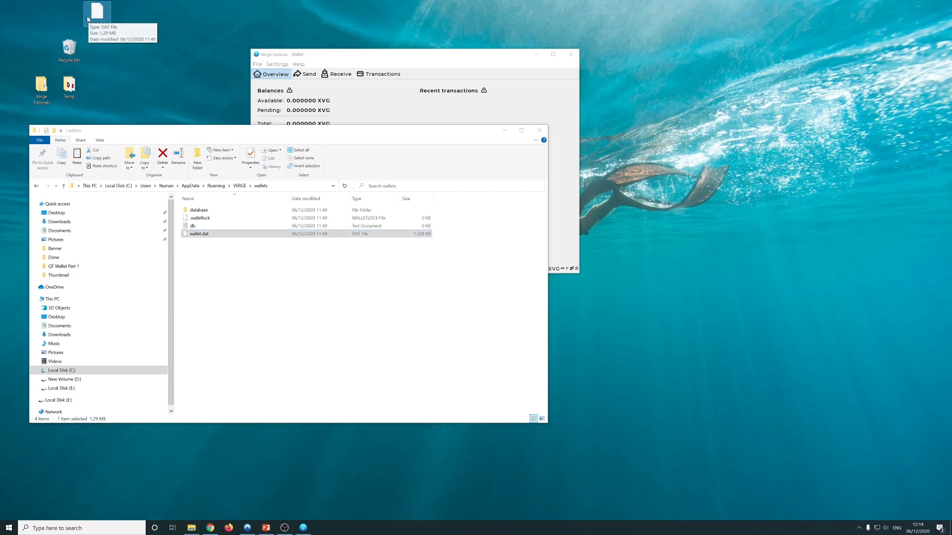
left_click_drag(237, 319, 185, 203)
left_click(239, 185)
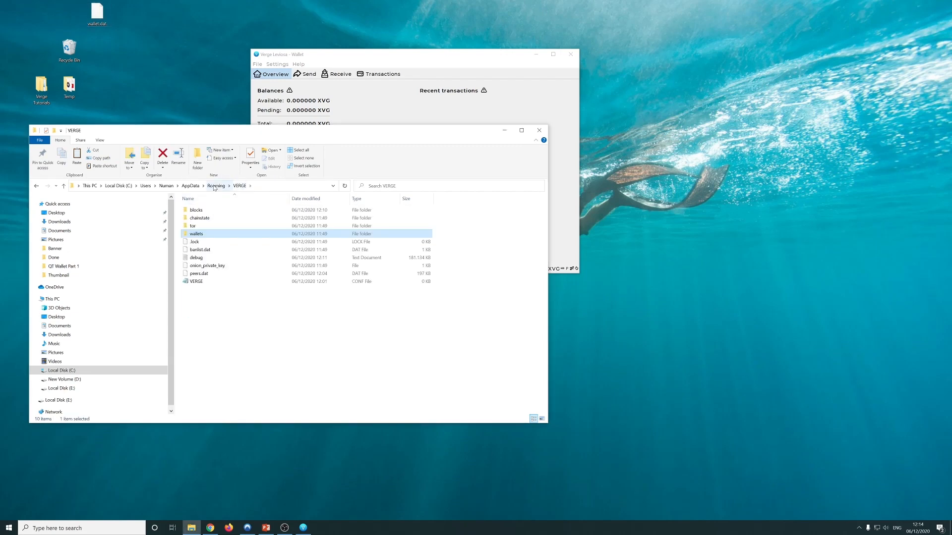
left_click(216, 185)
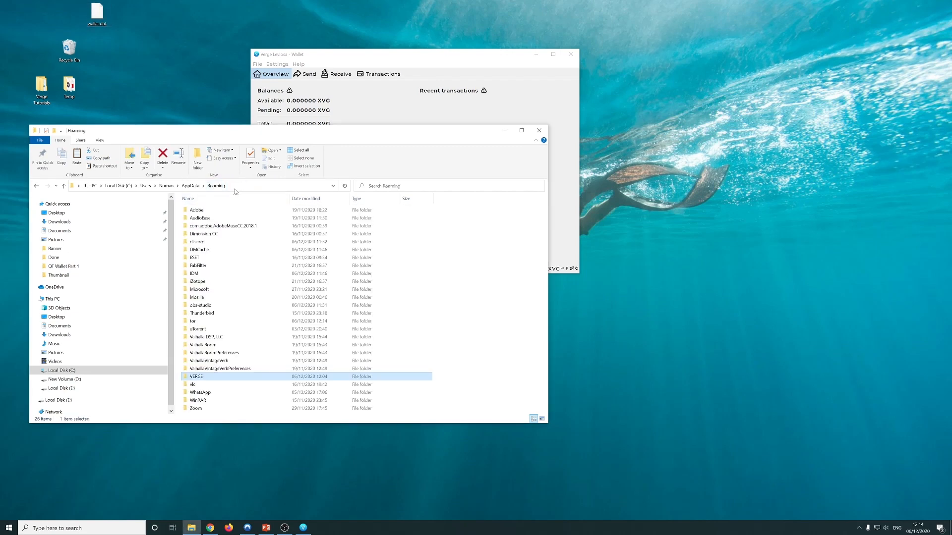
double_click(200, 376)
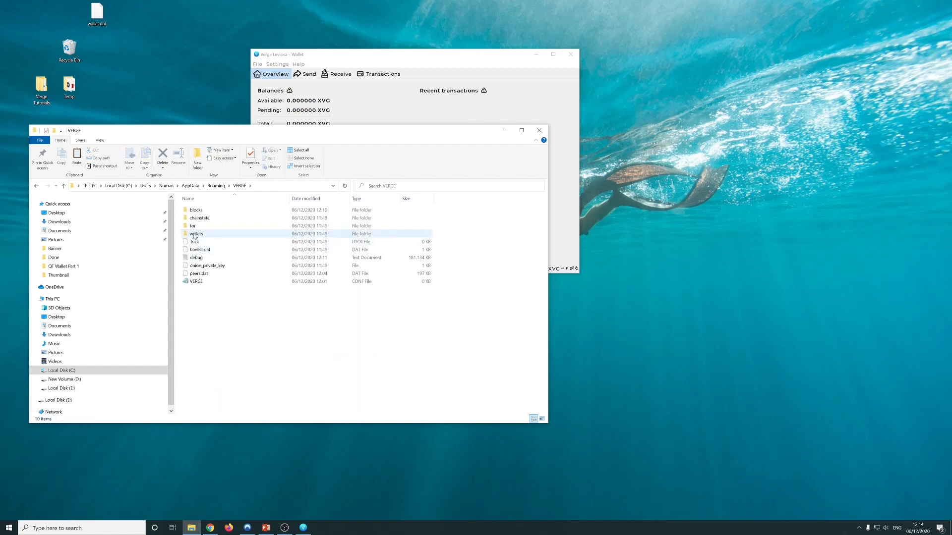
double_click(196, 234)
left_click_drag(199, 233, 261, 270)
left_click(184, 239)
left_click_drag(219, 132, 250, 142)
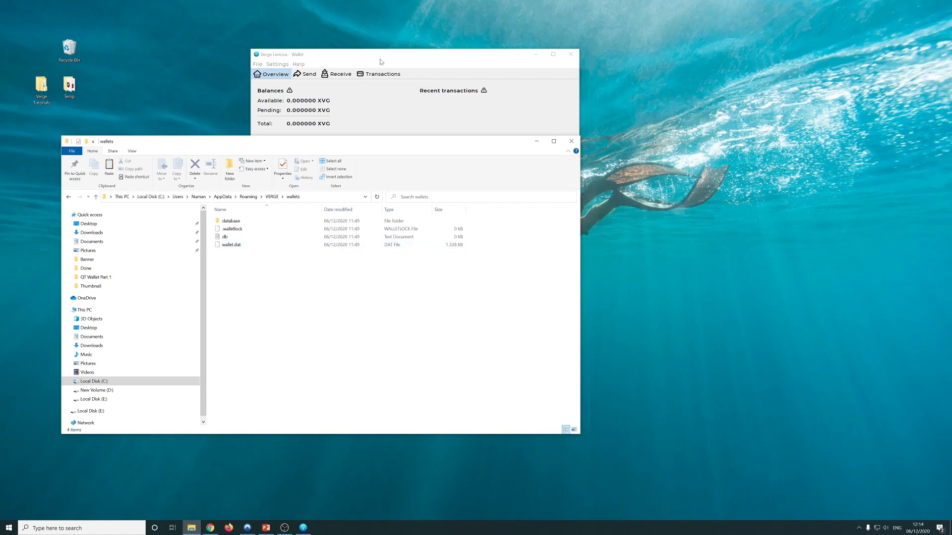
Arrange the wallet and File Explorer windows side by side
left_click_drag(383, 59, 718, 109)
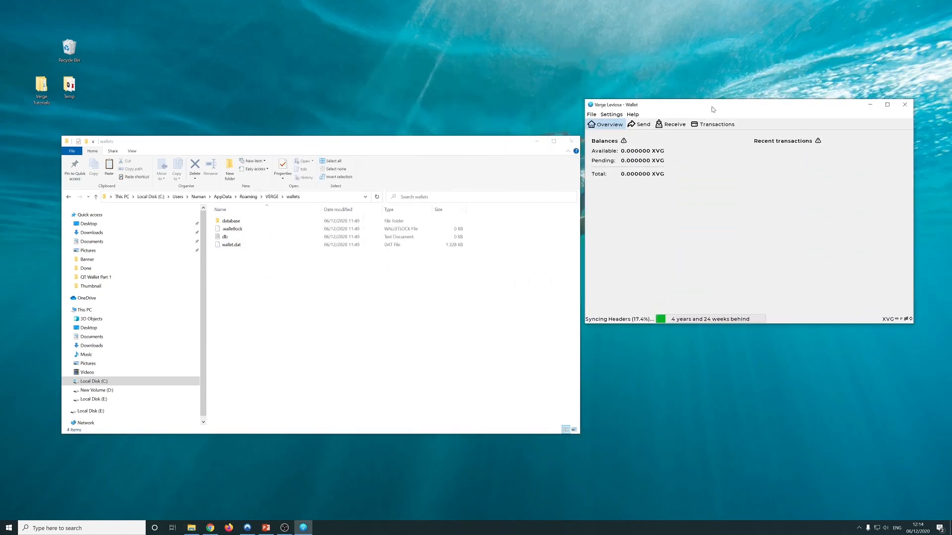
left_click_drag(328, 144, 299, 99)
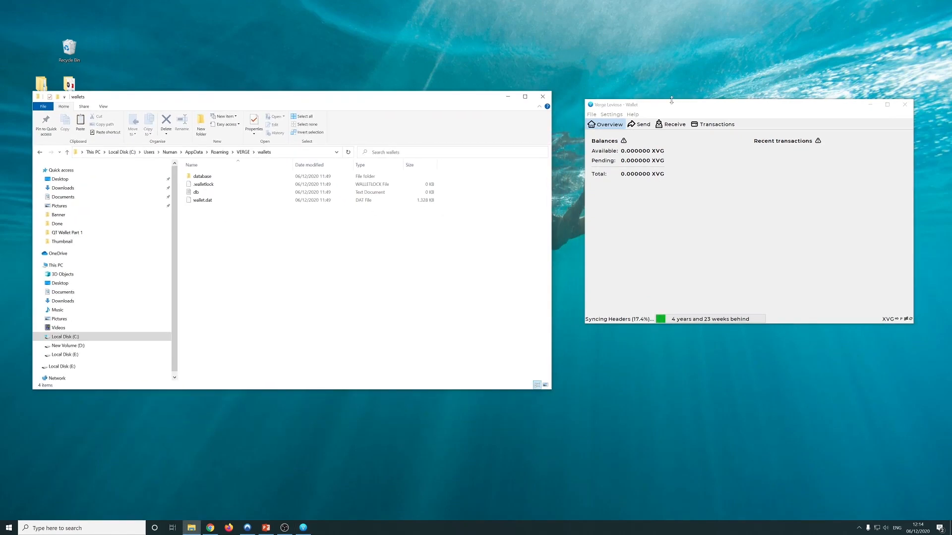
left_click_drag(671, 105, 640, 99)
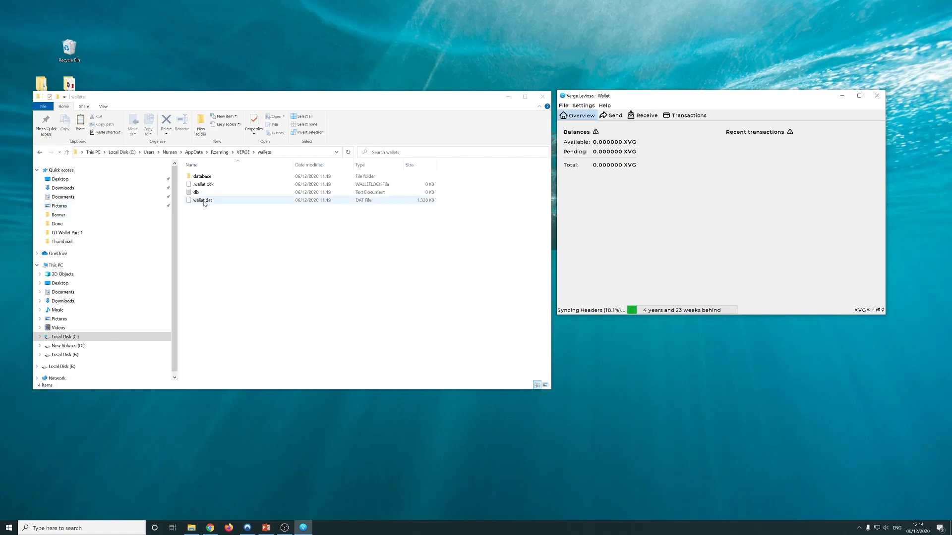
Copy wallet.dat onto the desktop with Copy here, then show the wallet's Send page
left_click_drag(203, 202, 159, 33)
left_click(180, 37)
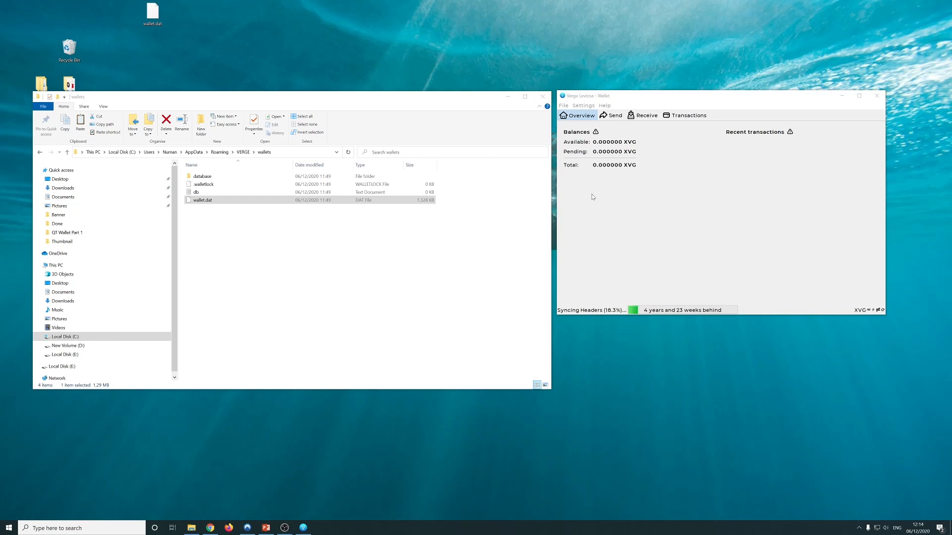
left_click(615, 117)
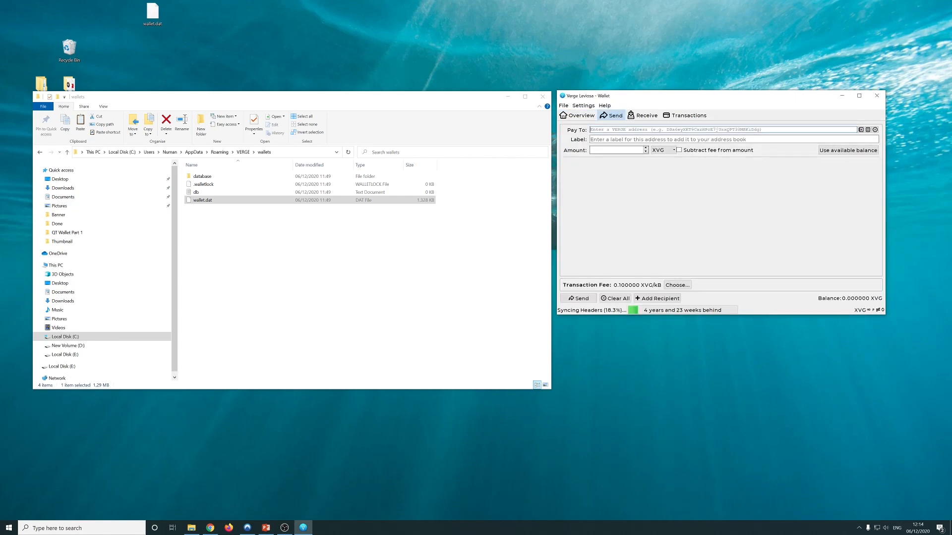
Check the Receive and Send pages, select the desktop wallet.dat copy, and open the wallet's File menu
left_click(642, 115)
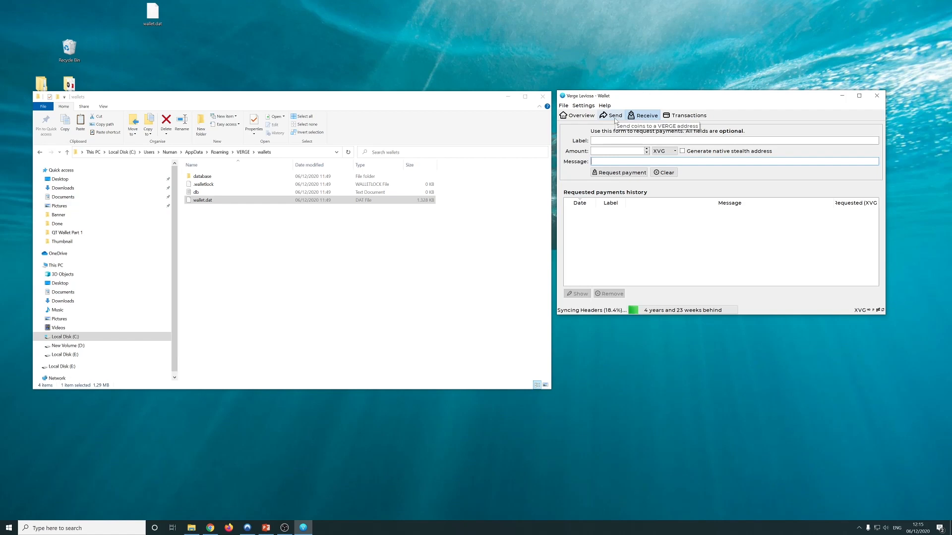
left_click(167, 27)
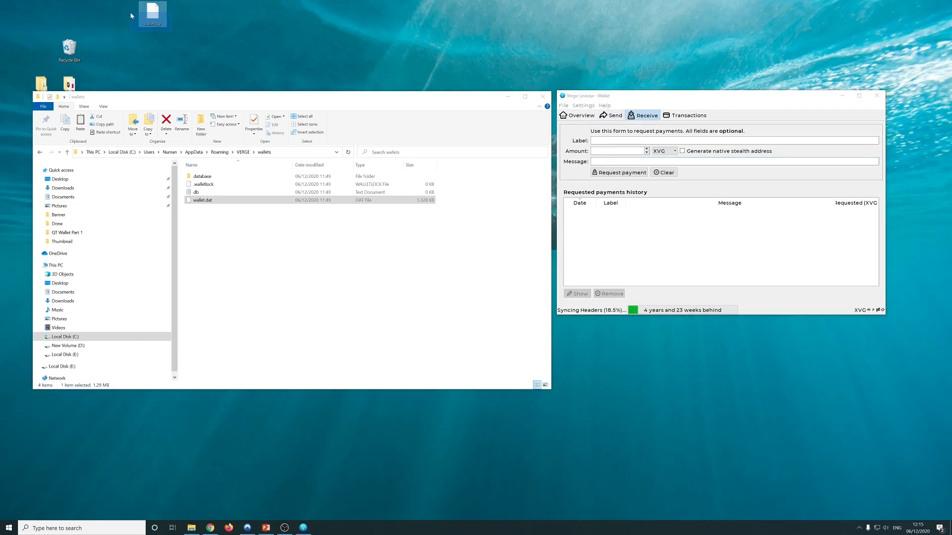
left_click(614, 115)
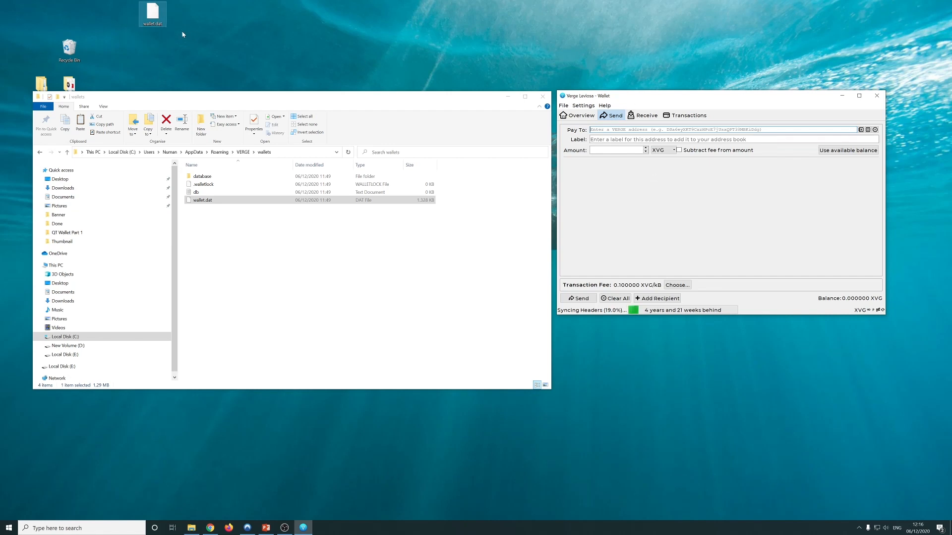
left_click(153, 14)
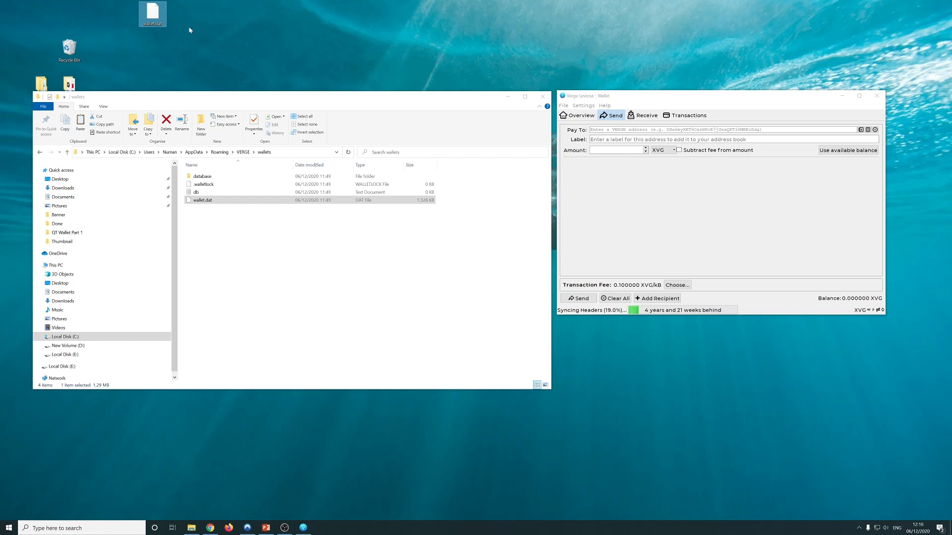
left_click(190, 29)
left_click(616, 118)
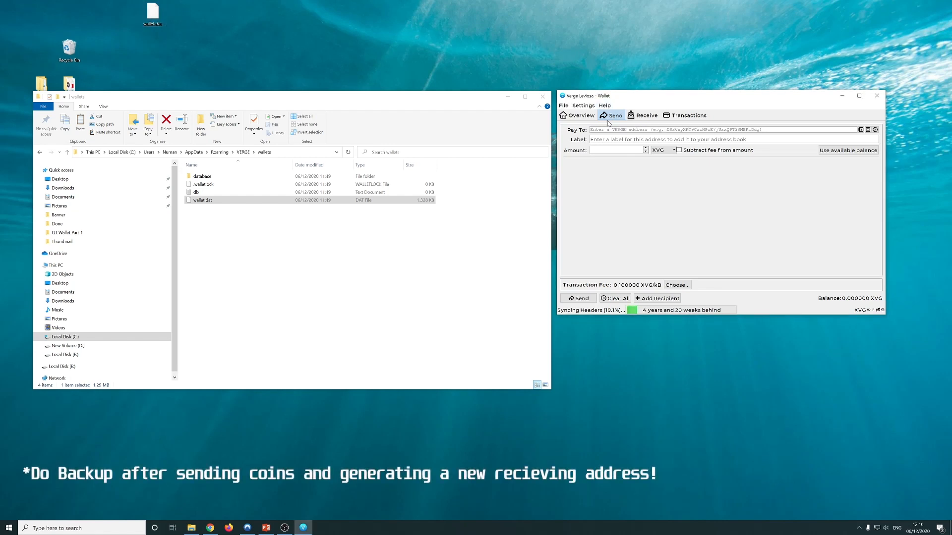
left_click(563, 106)
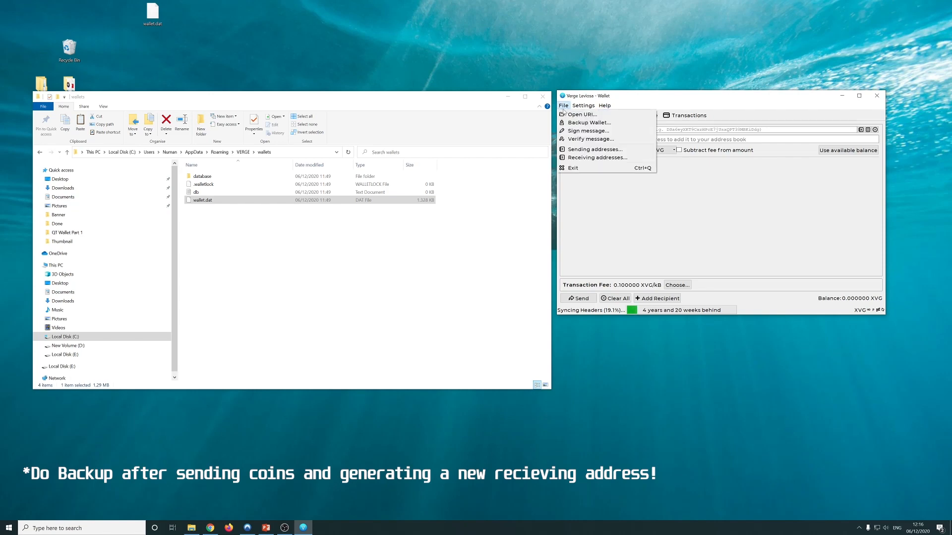
Save a wallet backup named backup_06122020.dat to the Desktop via File > Backup Wallet
left_click(577, 122)
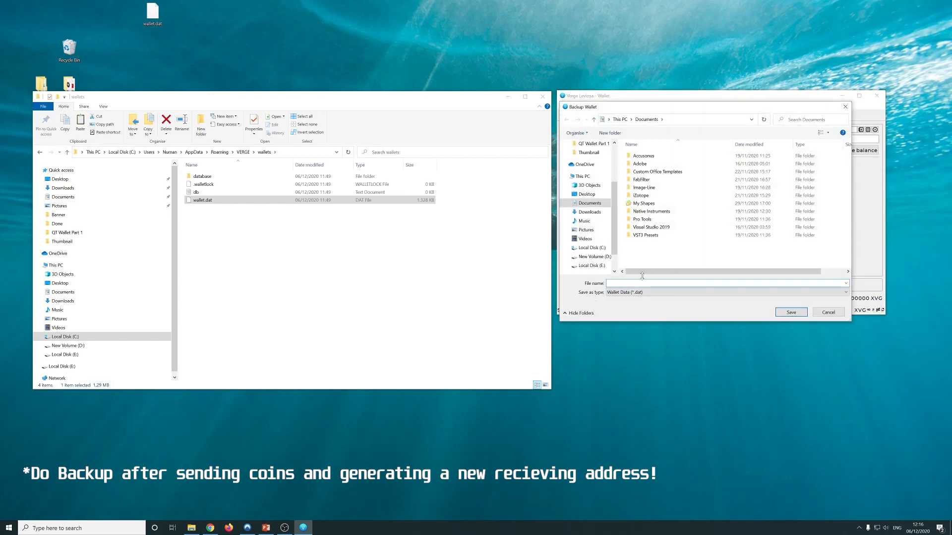
scroll(600, 145, "up", 3)
left_click(586, 158)
type("backu")
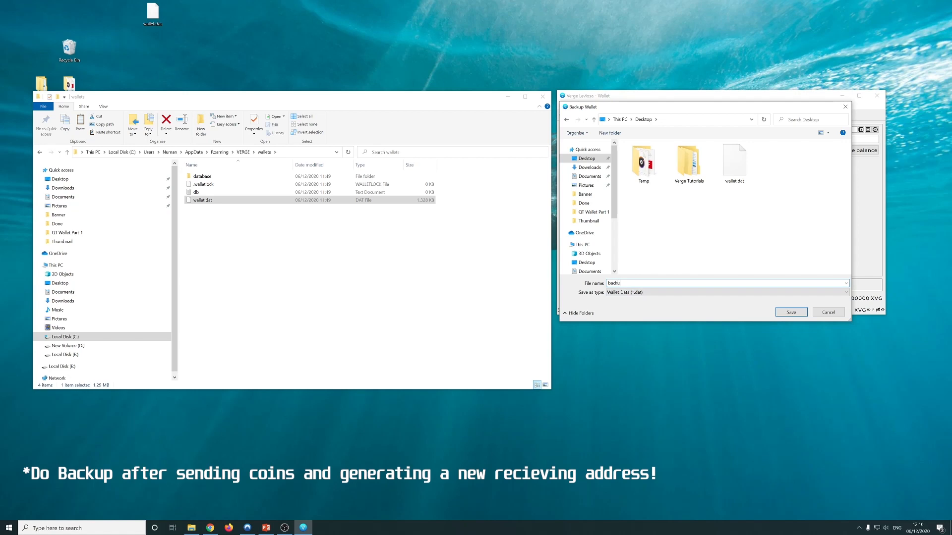
type("p_06122020")
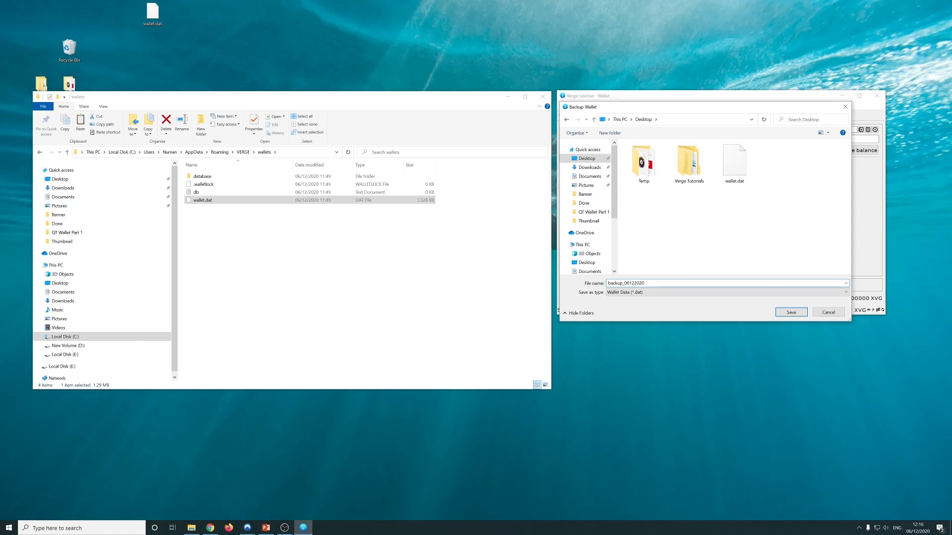
left_click(776, 313)
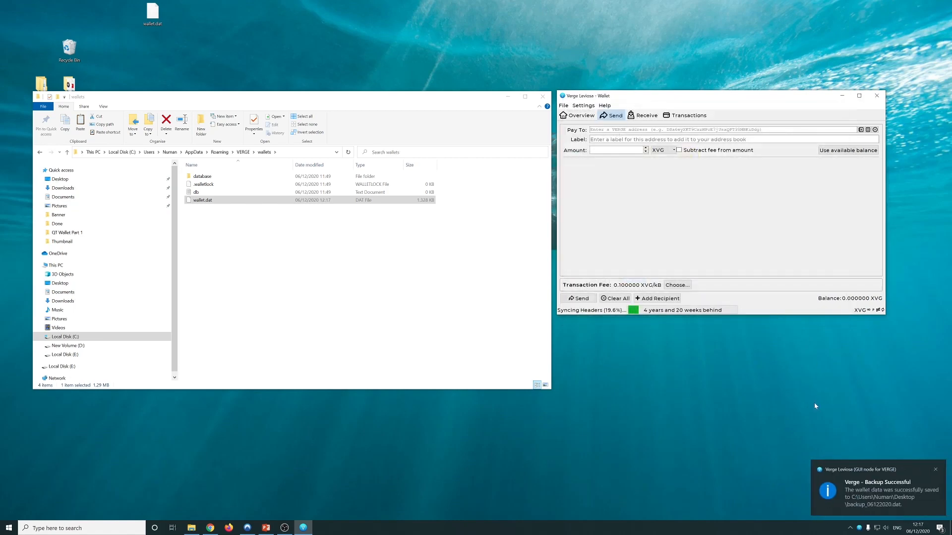
Move the wallets folder window left to uncover the Verge wallet and bring it forward
left_click_drag(238, 109, 337, 142)
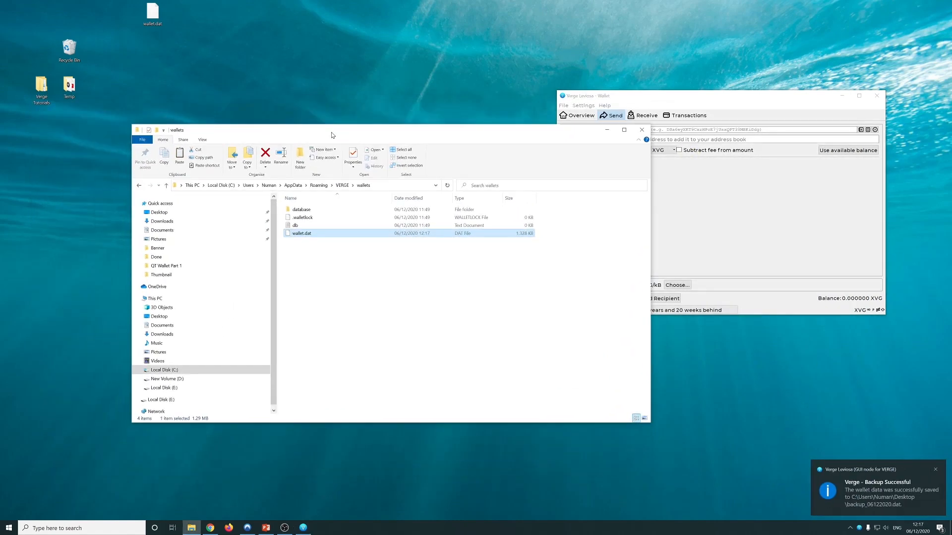
left_click_drag(14, 15, 180, 18)
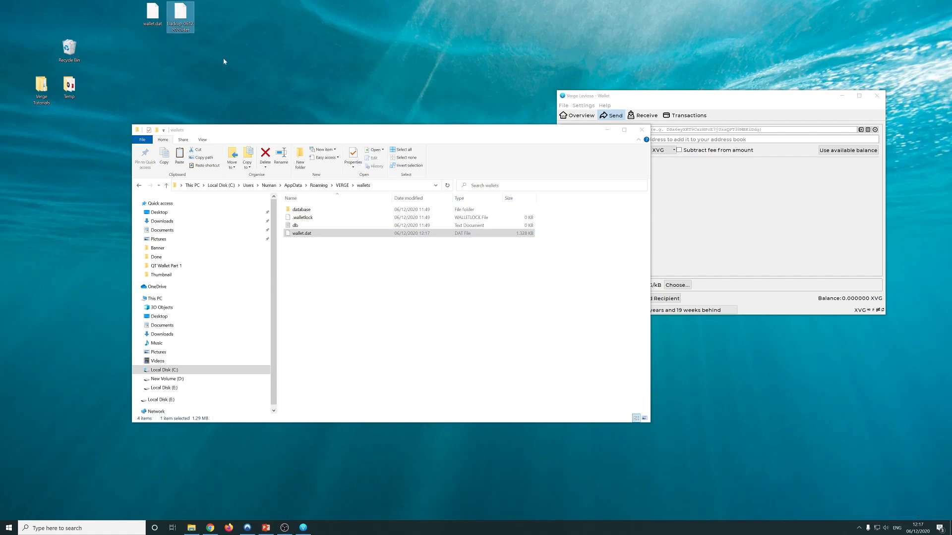
left_click_drag(508, 137, 403, 102)
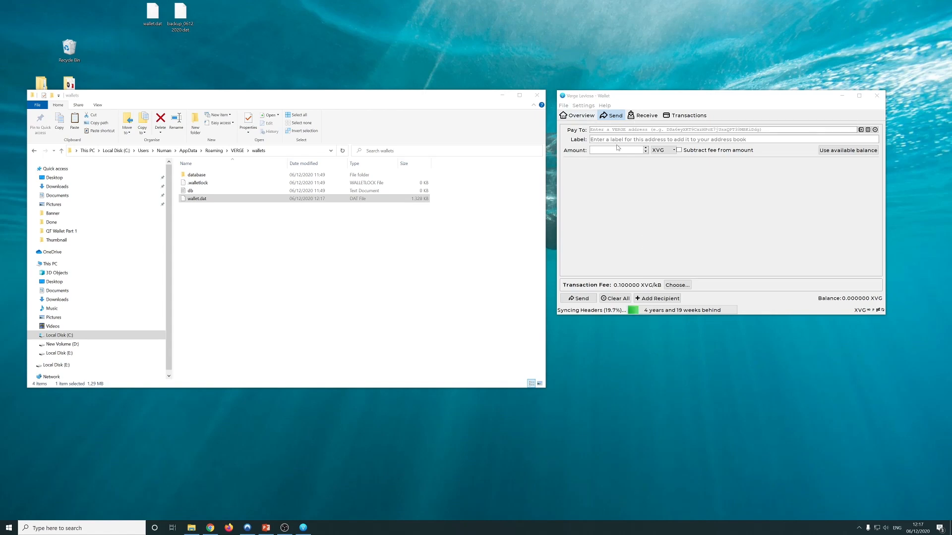
left_click(621, 177)
Place backup_06122020.dat beside wallet.dat and check its details
left_click(202, 36)
left_click_drag(200, 21, 201, 22)
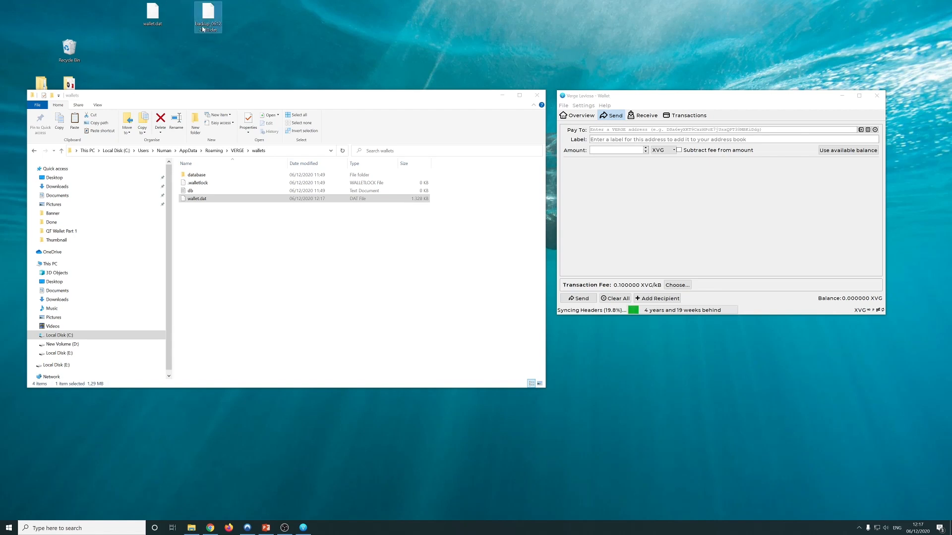
left_click(220, 40)
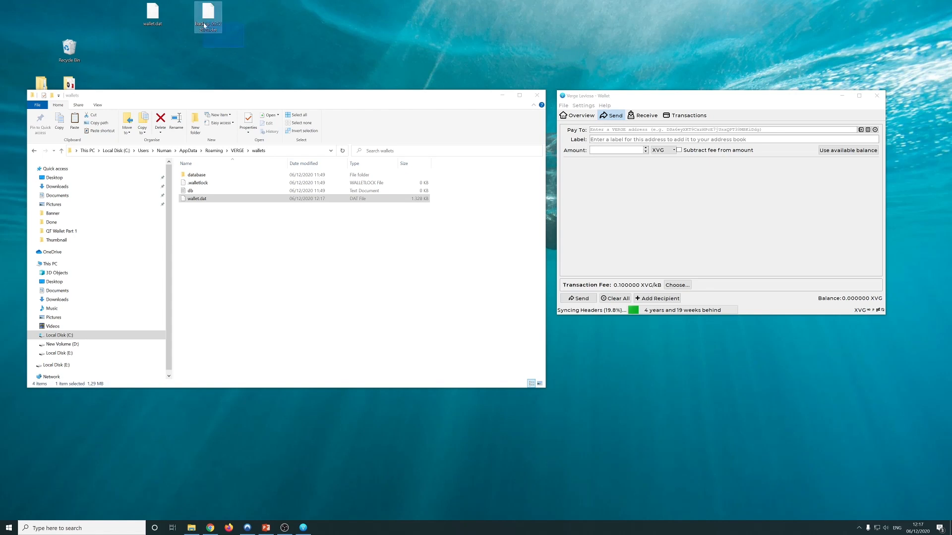
left_click_drag(209, 23, 131, 19)
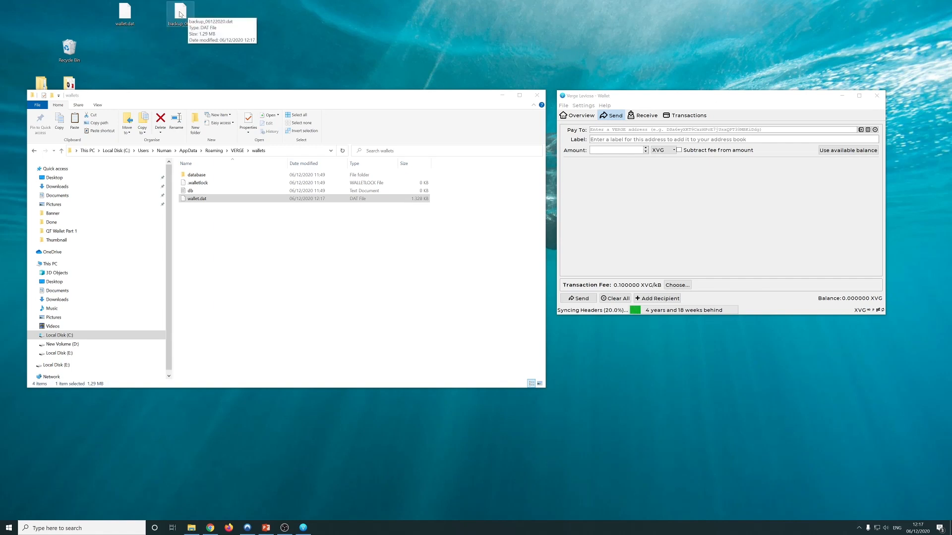
left_click(179, 17)
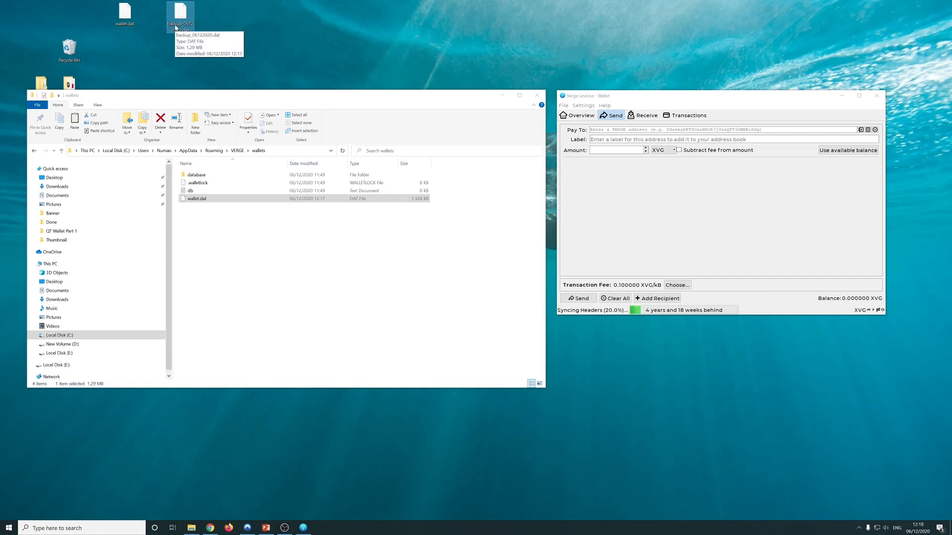
Deselect wallet.dat and return the wallet to its Overview page showing 0.000000 XVG
left_click(193, 201)
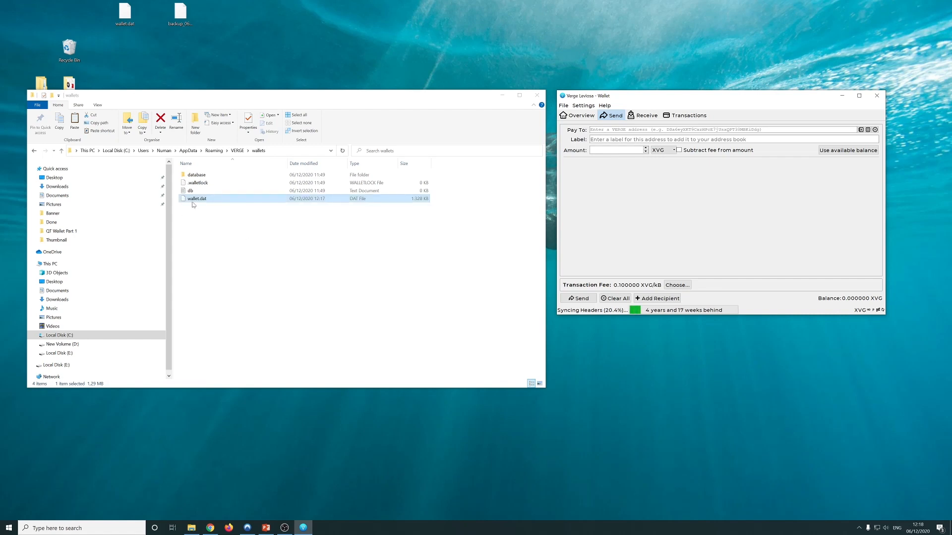
left_click(202, 208)
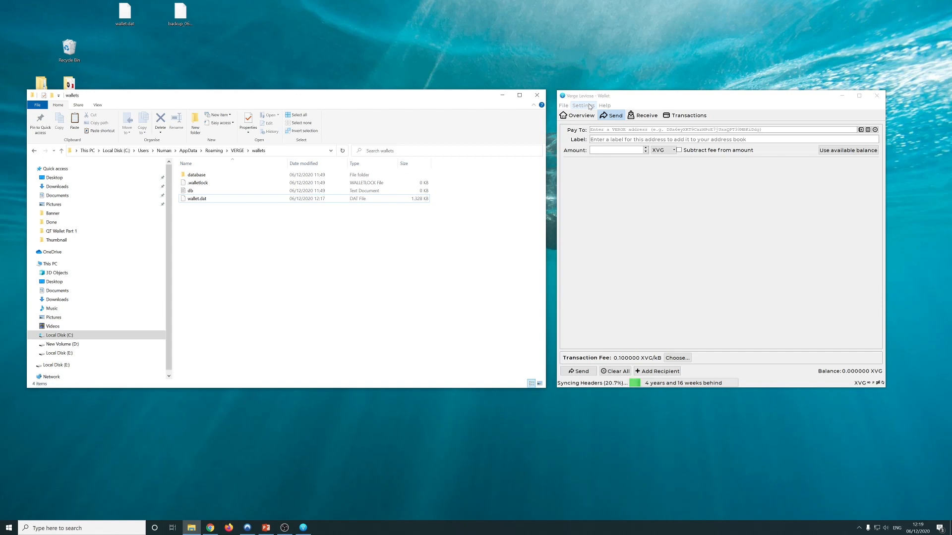
left_click(579, 115)
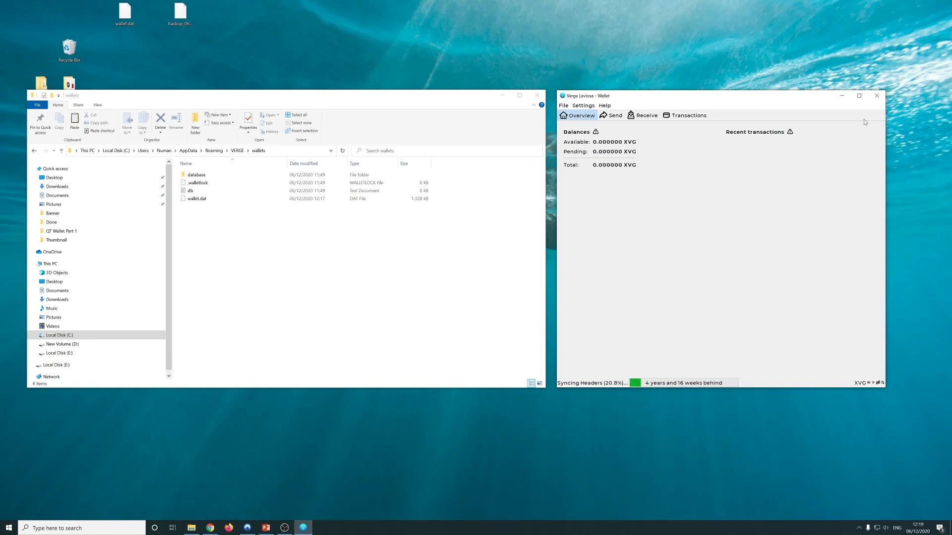
Close the Verge wallet window so it shuts down, then bring up the Start menu
left_click(873, 97)
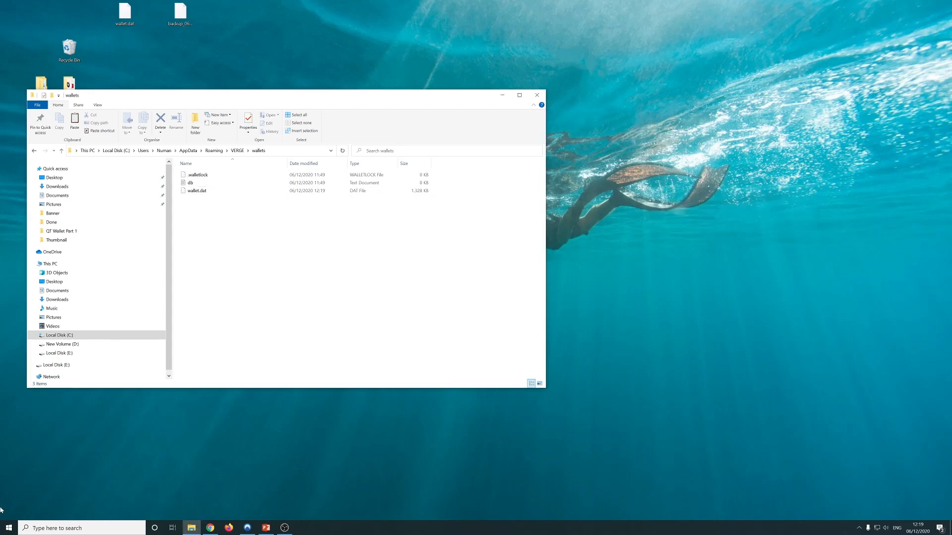
left_click(9, 527)
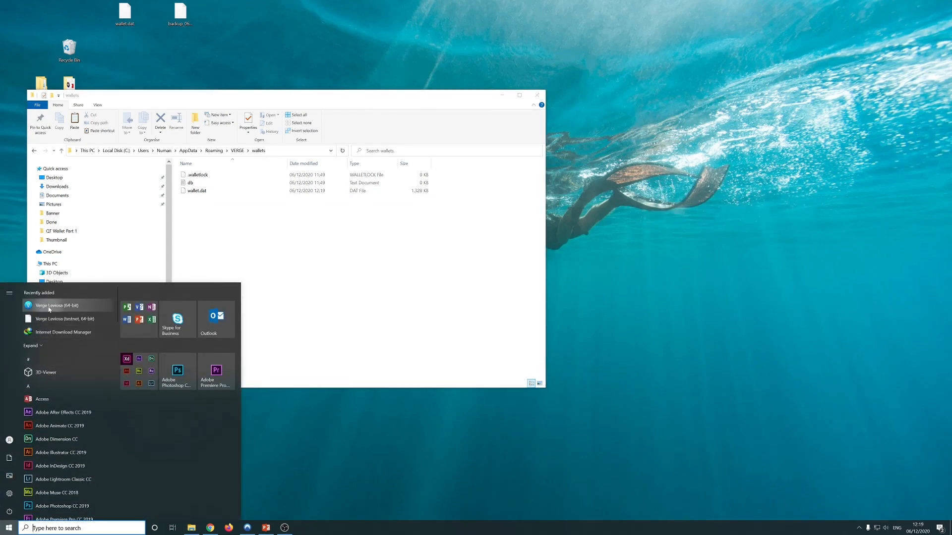
Relaunch Verge Leviosa (64-bit), shrinking the folder window and moving the splash screen to the upper right
left_click(50, 305)
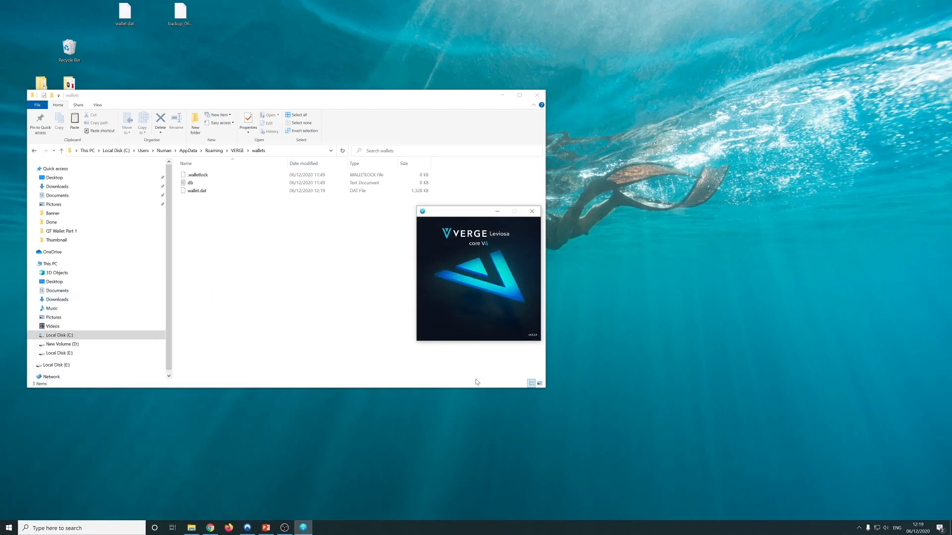
left_click_drag(545, 359, 386, 329)
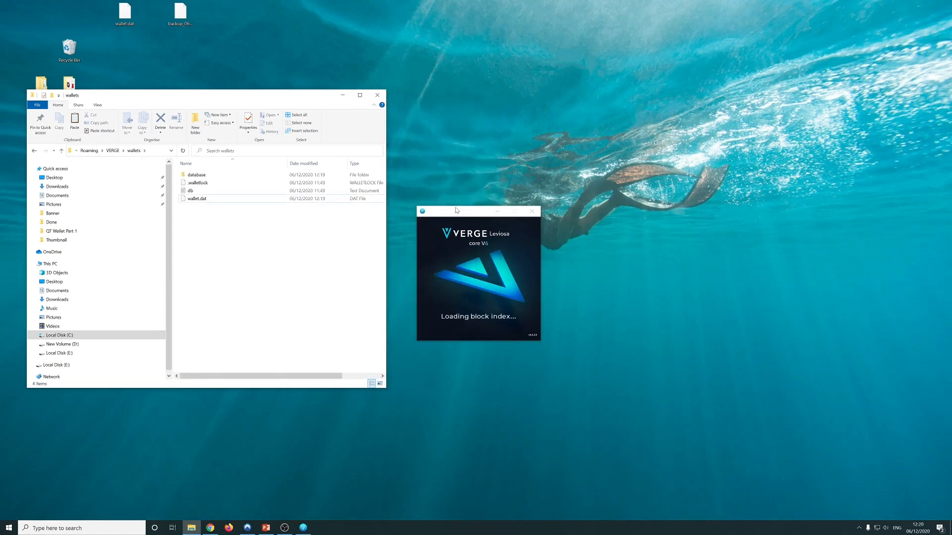
left_click_drag(456, 210, 614, 97)
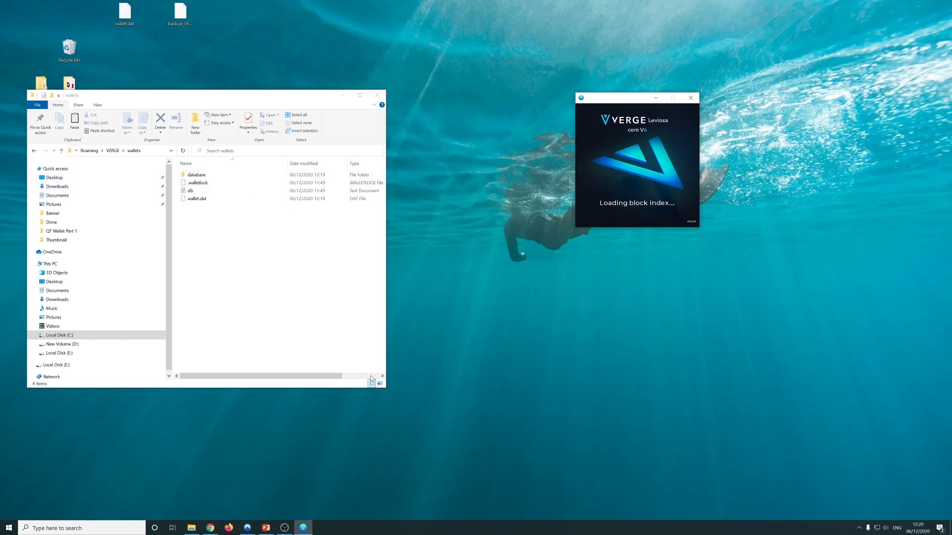
left_click_drag(385, 388, 391, 337)
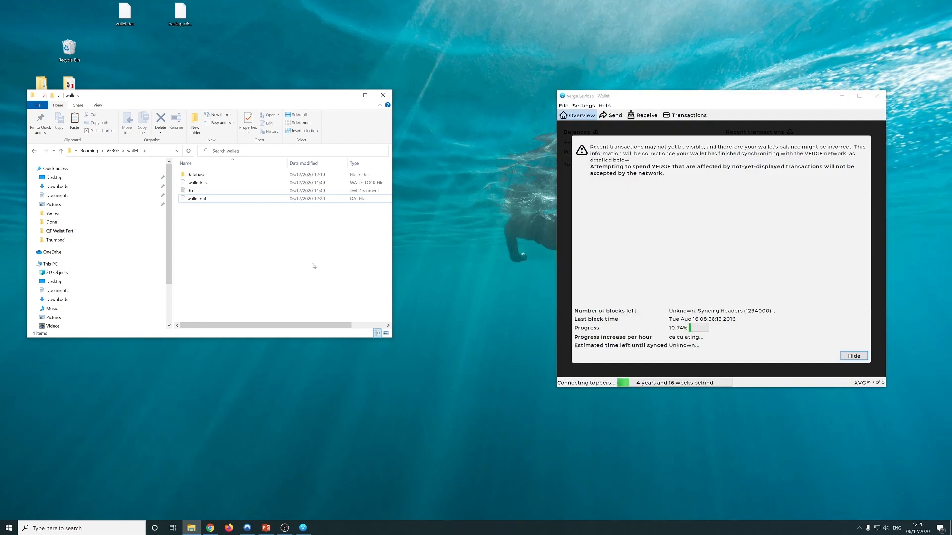
Hide the sync notice and browse the Send, Receive and Transactions pages before returning to Overview
left_click(842, 357)
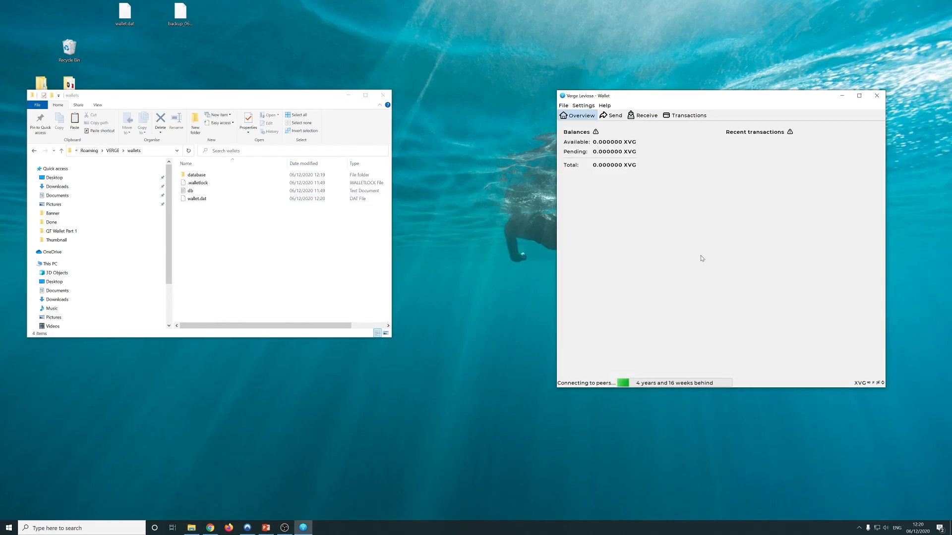
left_click(612, 115)
left_click(644, 115)
left_click(687, 115)
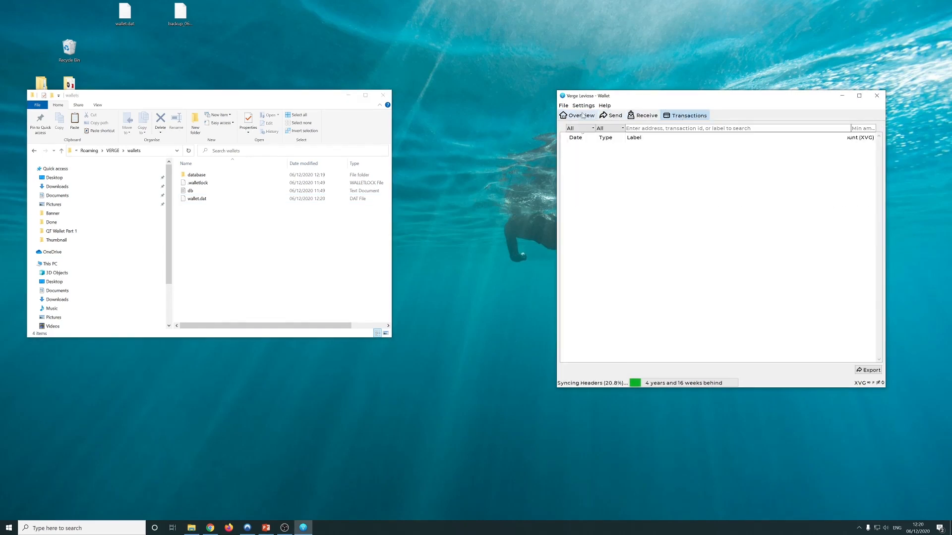
left_click(579, 115)
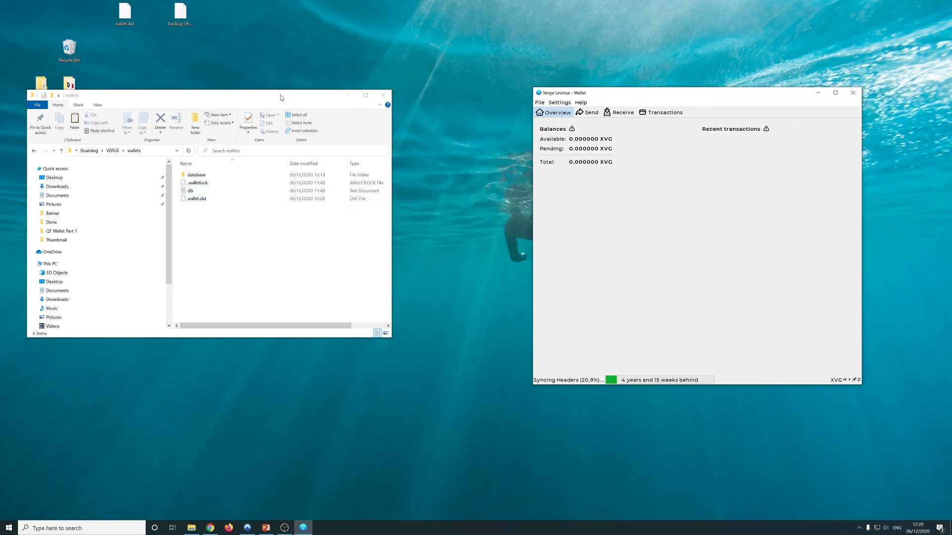
Shift the wallets folder right, select then deselect wallet.dat, and open the wallet's Settings menu
left_click_drag(281, 96, 404, 96)
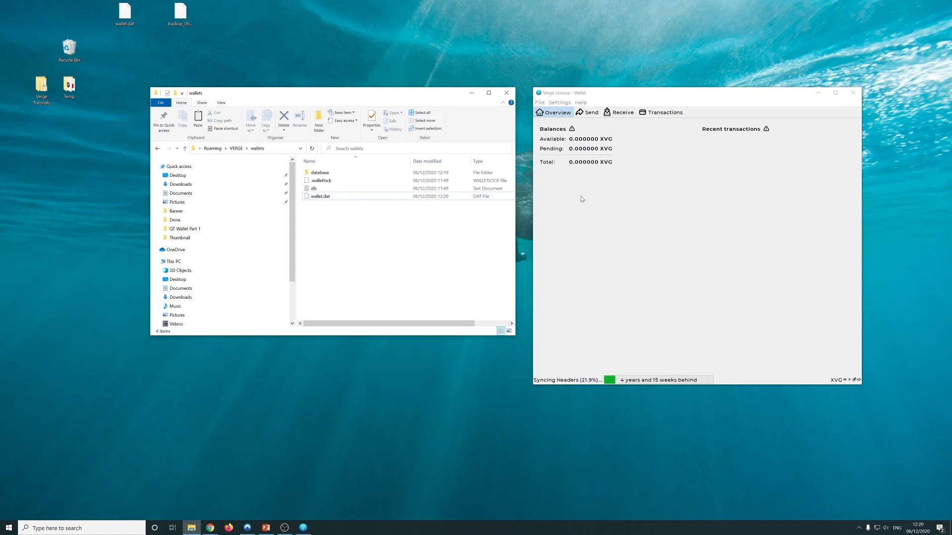
left_click_drag(343, 216, 305, 198)
left_click(374, 241)
left_click(654, 176)
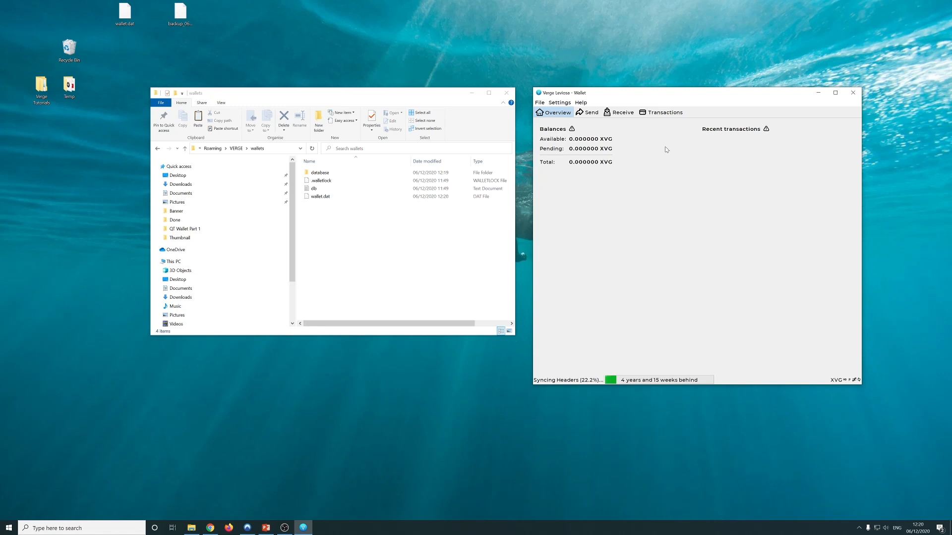
left_click(562, 103)
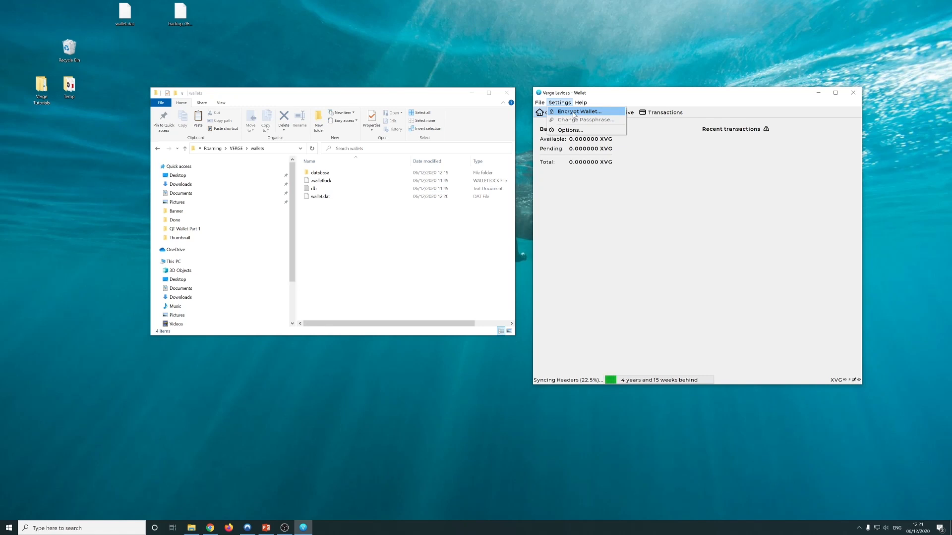
Encrypt the wallet via Settings > Encrypt Wallet, entering an eight-character passphrase twice and confirming with Yes
left_click(561, 103)
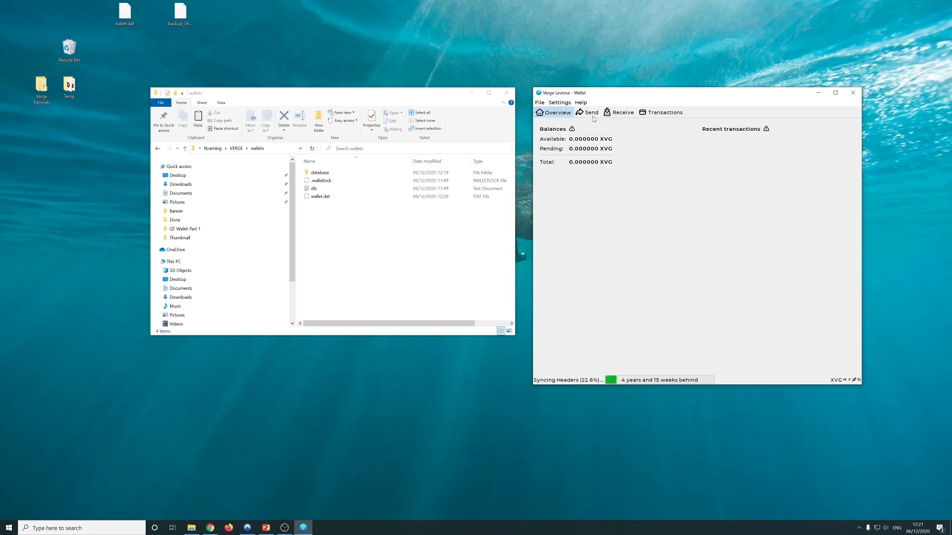
left_click(561, 103)
left_click(570, 114)
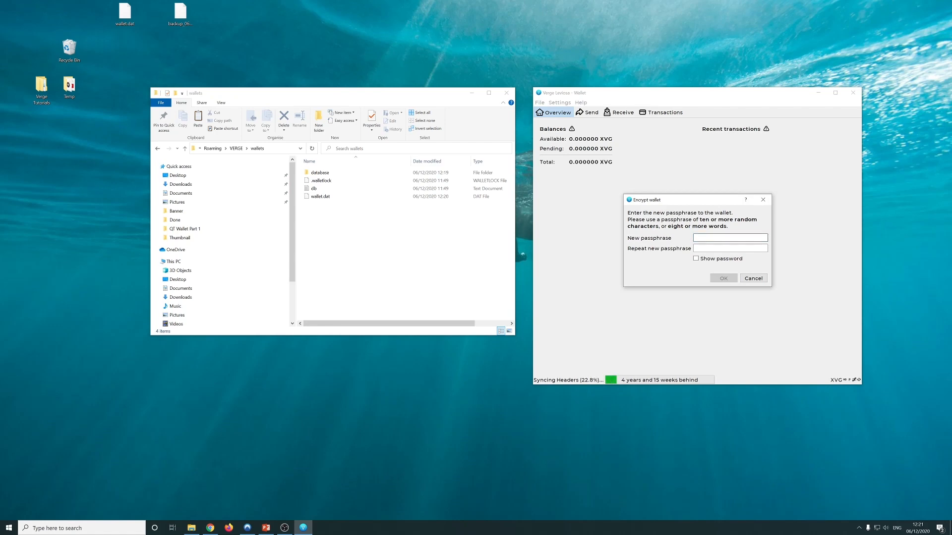
type("********")
key("Tab")
type("********")
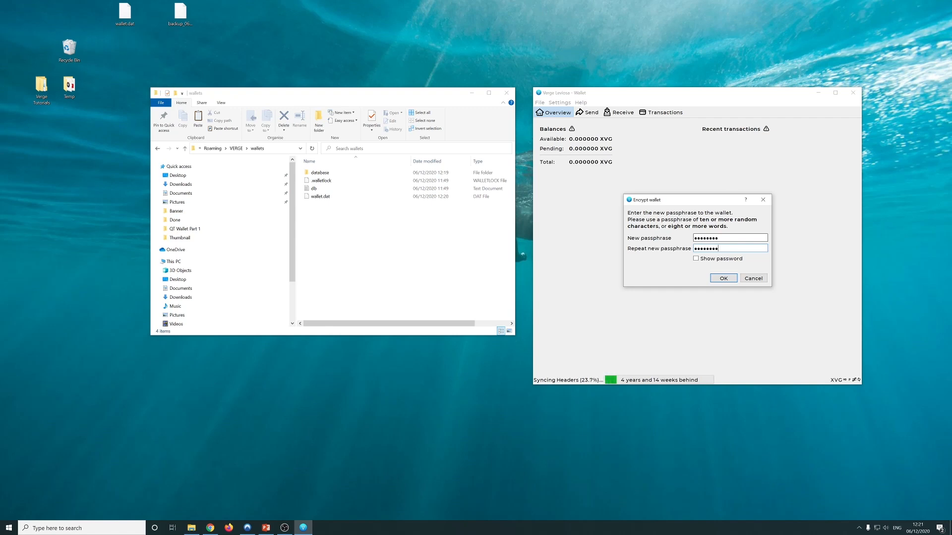
left_click(725, 278)
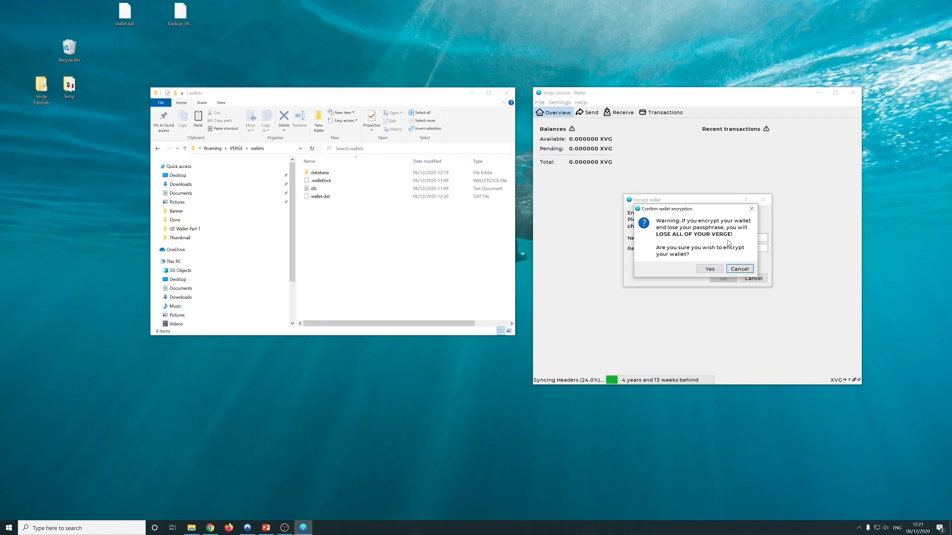
left_click(709, 269)
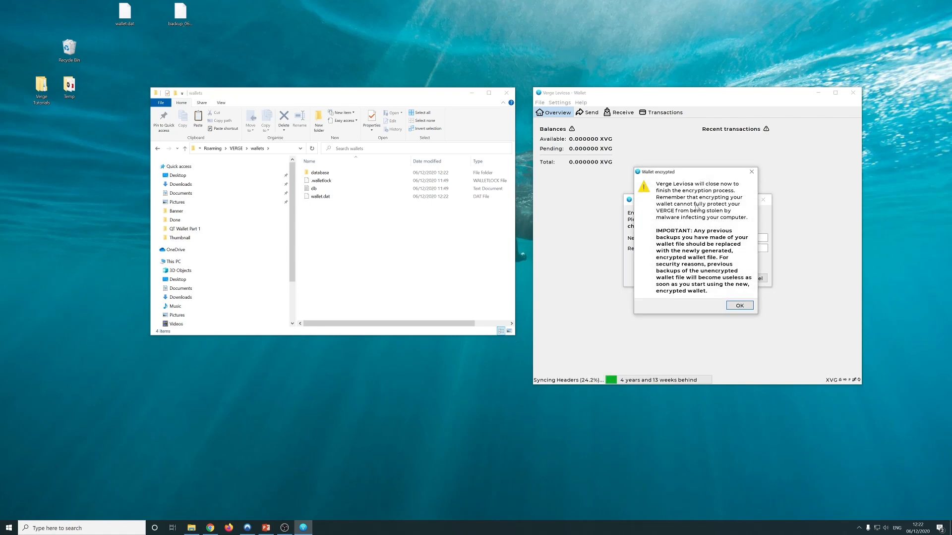
Acknowledge the Wallet encrypted notice so the wallet closes, then bring up the Start menu
left_click(739, 306)
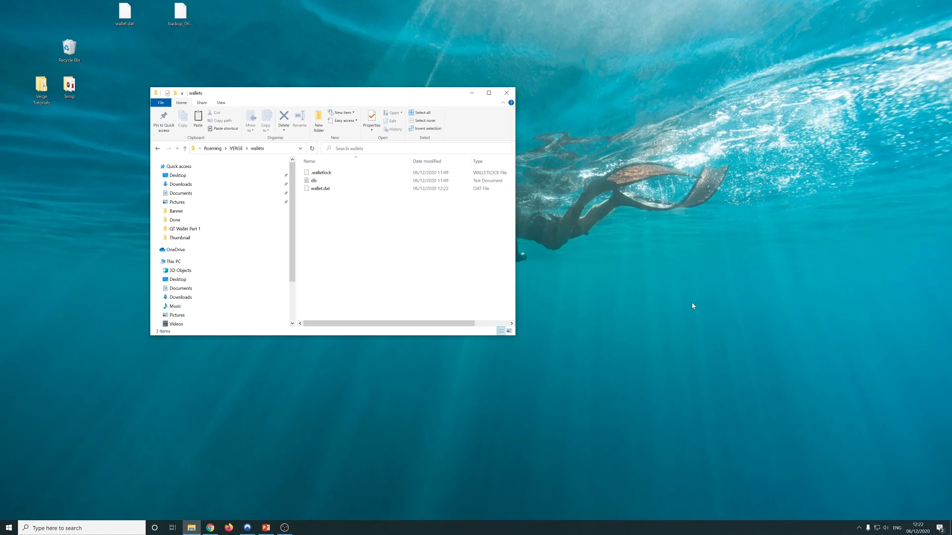
left_click(243, 422)
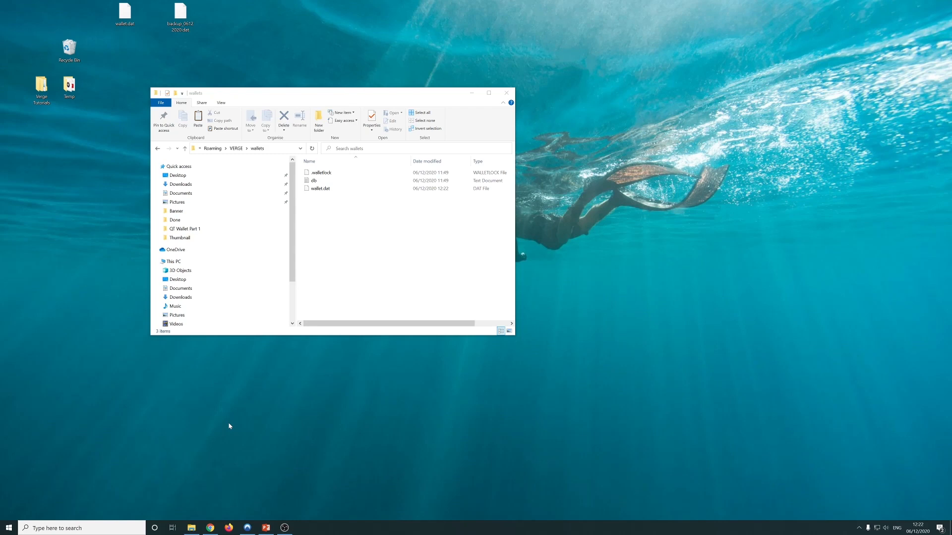
left_click(9, 527)
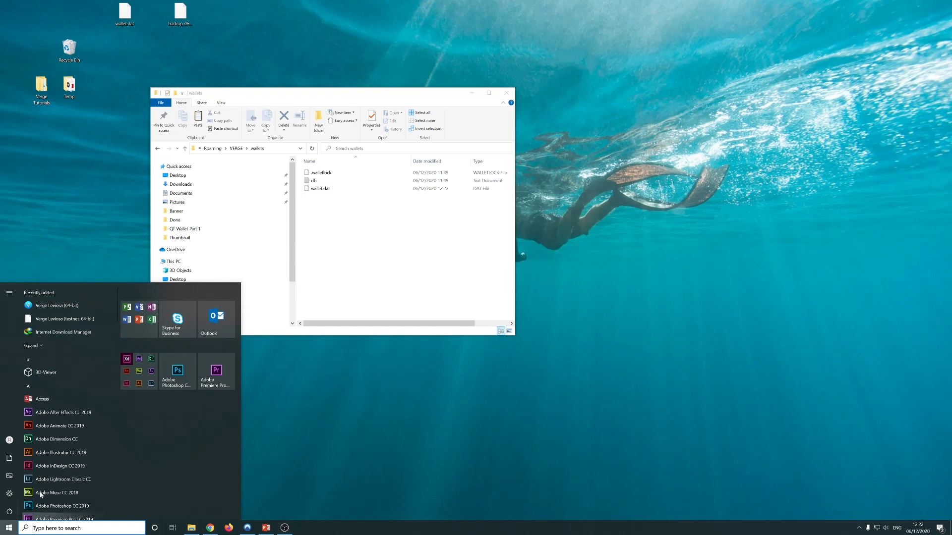
Start Verge Leviosa (64-bit) again and move its loading splash to the upper right
left_click(57, 306)
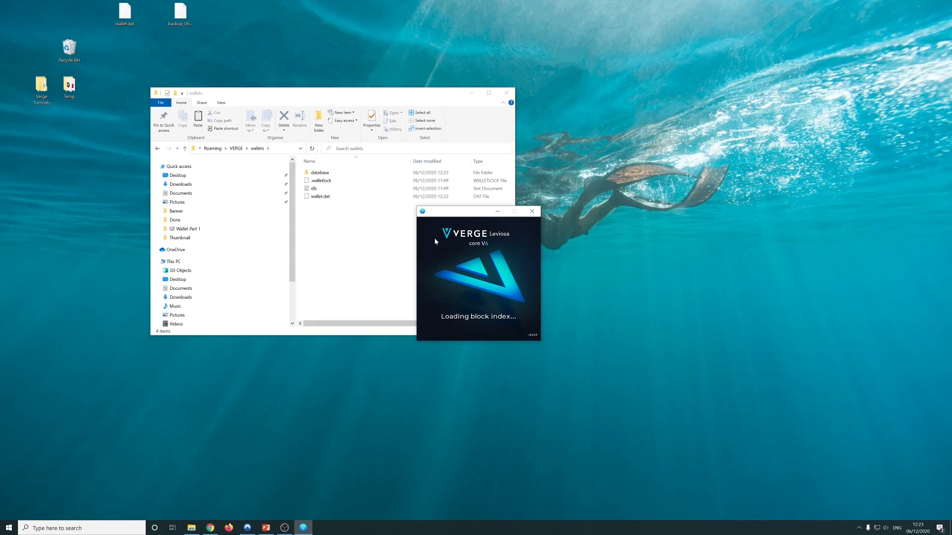
left_click_drag(448, 220, 562, 105)
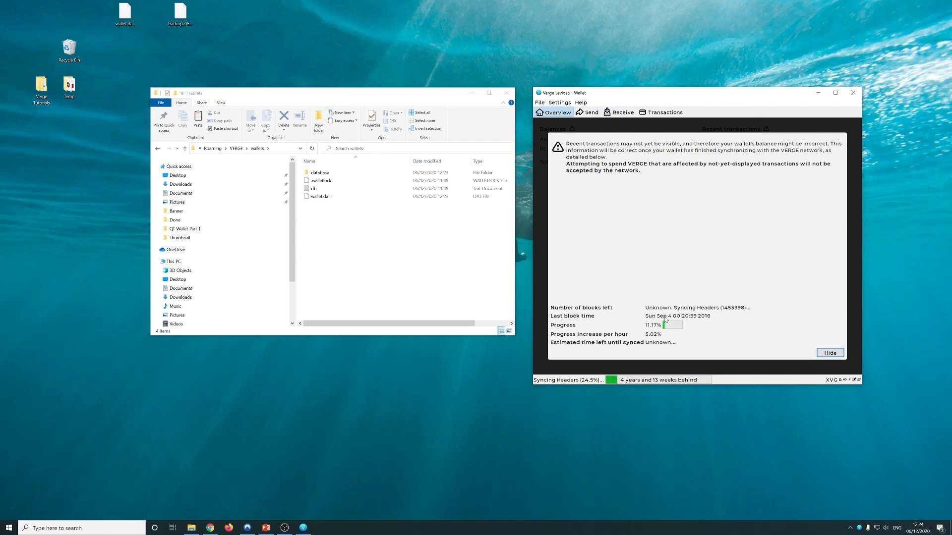
View the connected peers in Help > Debug window's Peers tab
left_click(586, 104)
left_click(589, 112)
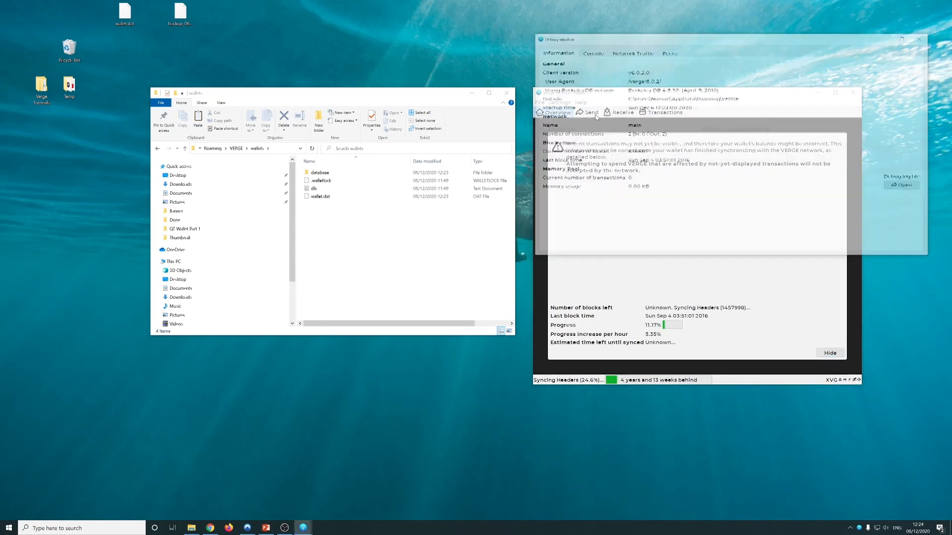
left_click(674, 53)
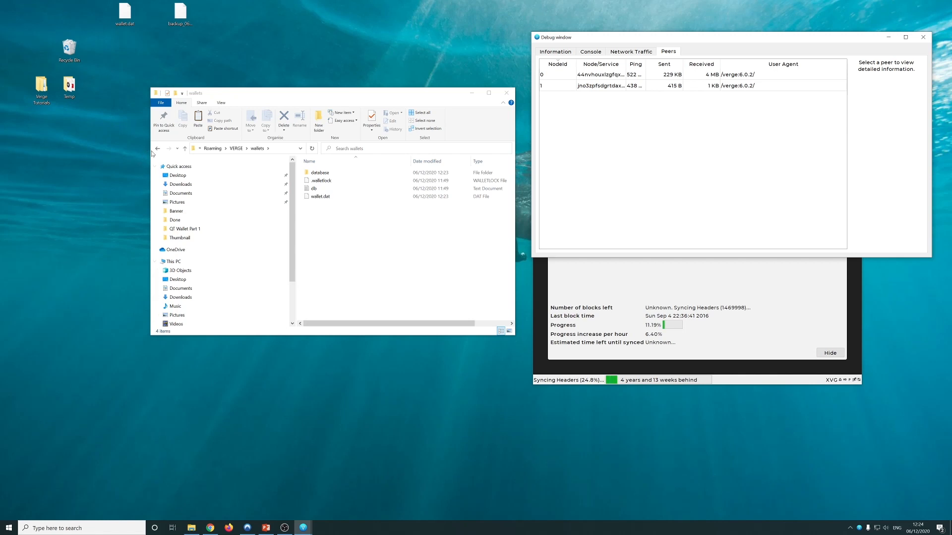
Check peers.dat's size in the VERGE data folder, widening the Explorer window to show file names
left_click(158, 150)
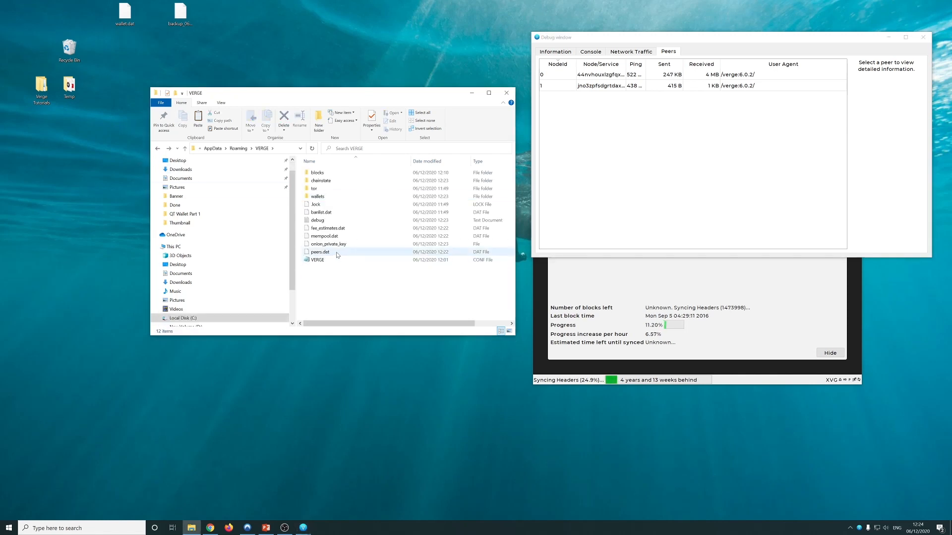
left_click_drag(349, 324, 383, 323)
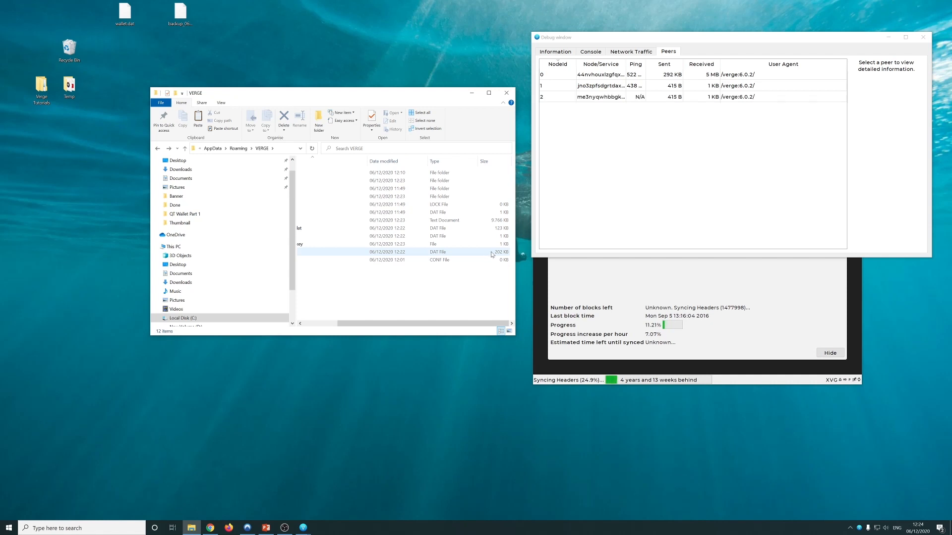
left_click(492, 253)
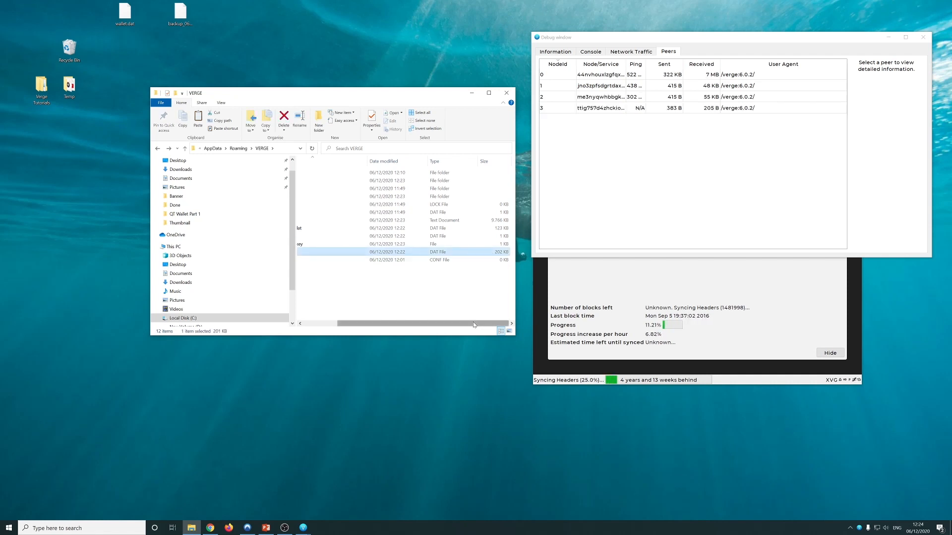
left_click_drag(365, 91, 316, 86)
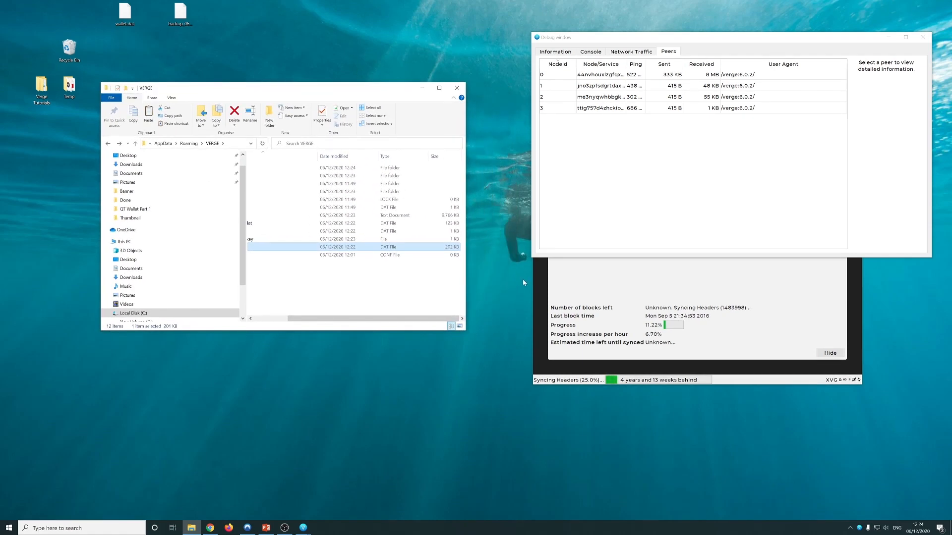
left_click_drag(463, 258, 512, 258)
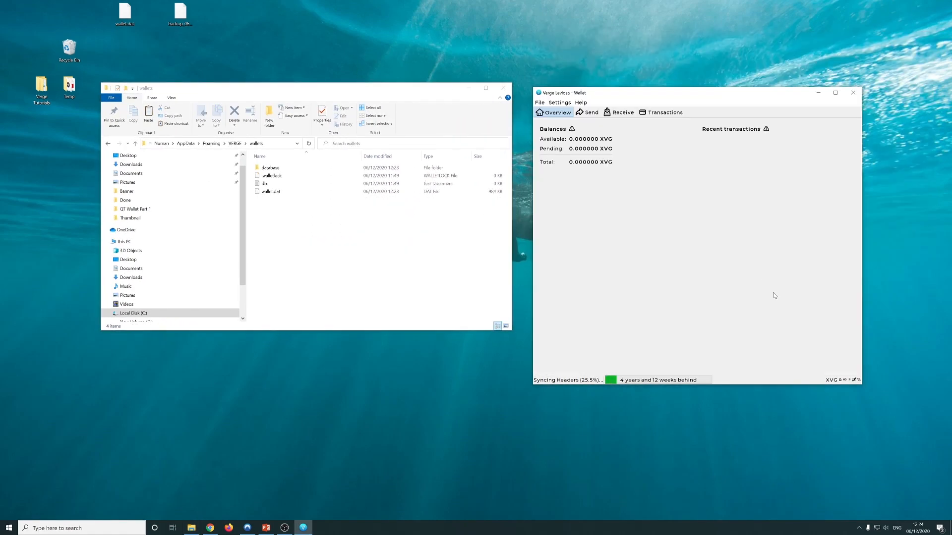
Switch to the Send page with empty Pay To, Label and Amount fields, then open Help
mouse_move(840, 381)
left_click(588, 112)
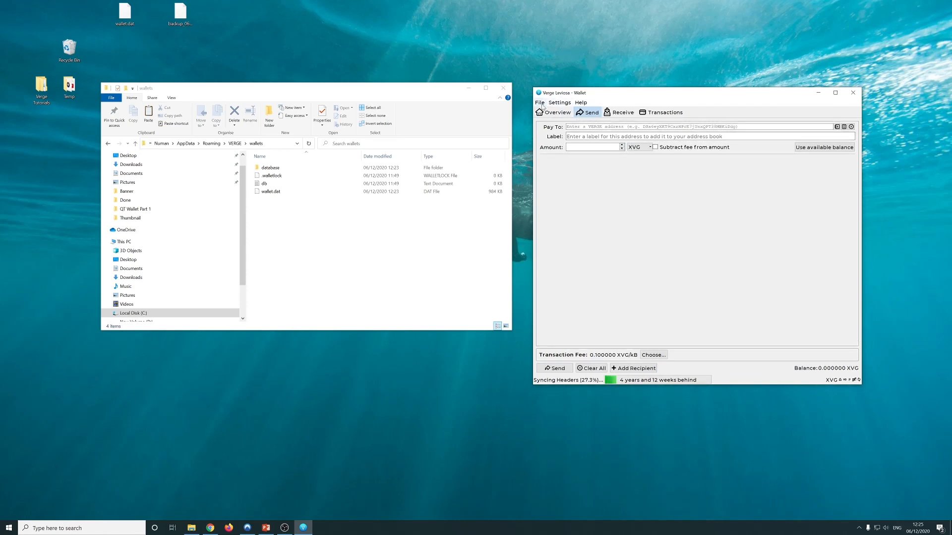
left_click(580, 103)
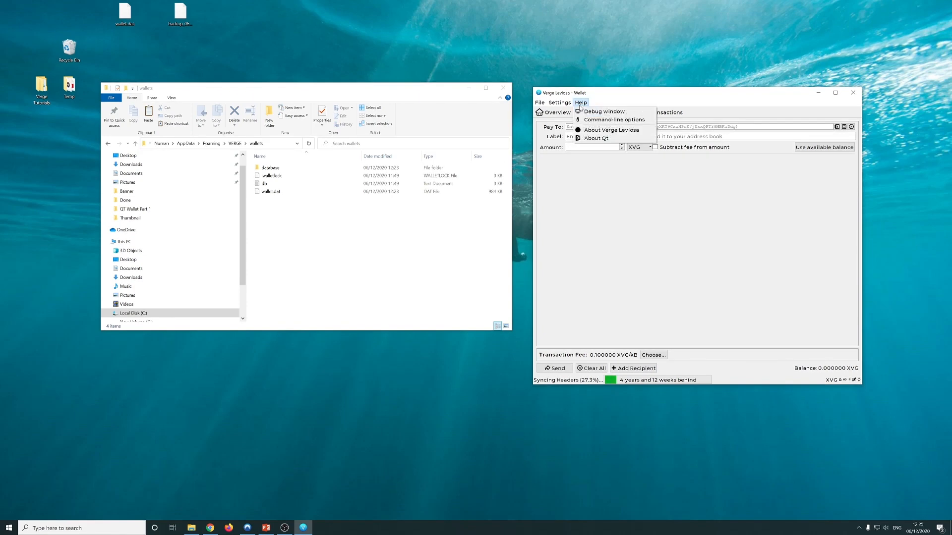
Open the Debug window's Console, run help, and scroll through the listed RPC commands
left_click(603, 112)
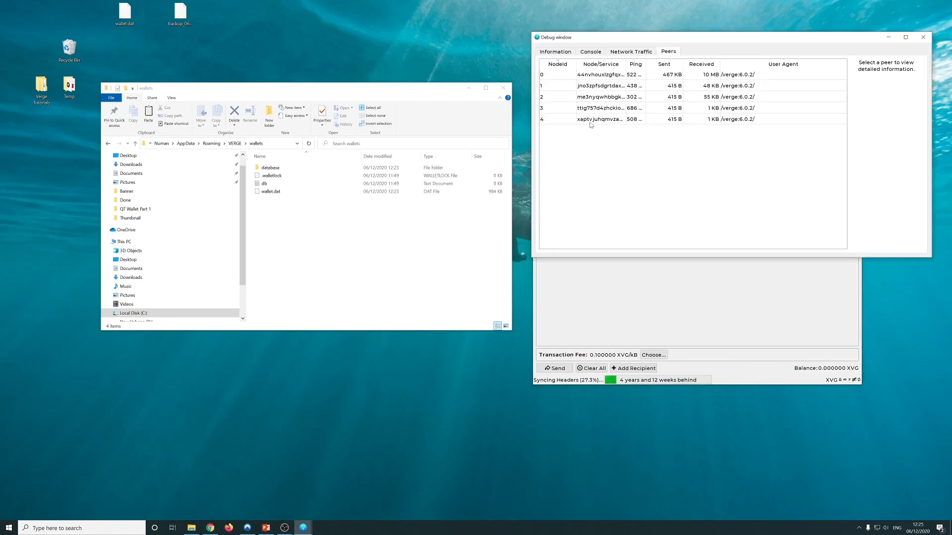
left_click(585, 55)
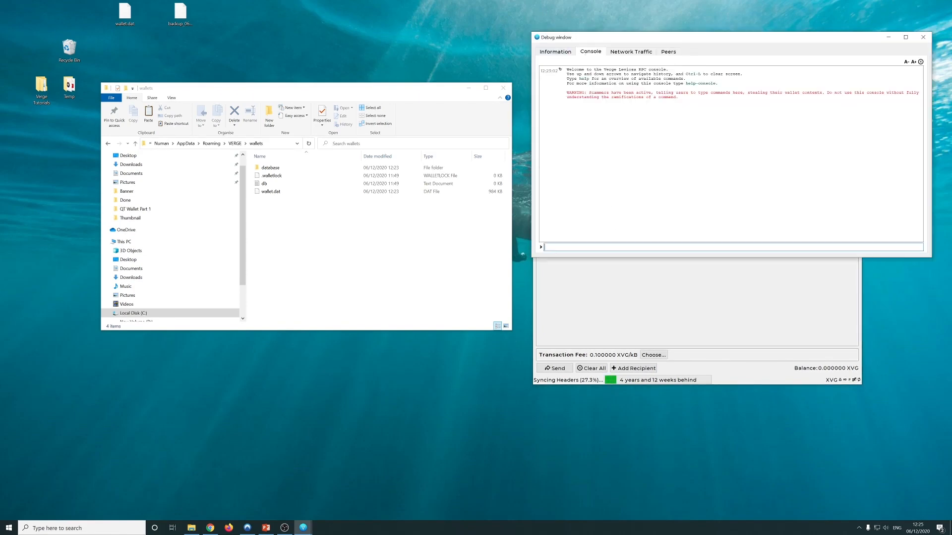
type("pass")
key("BackSpace")
key("BackSpace")
key("BackSpace")
key("BackSpace")
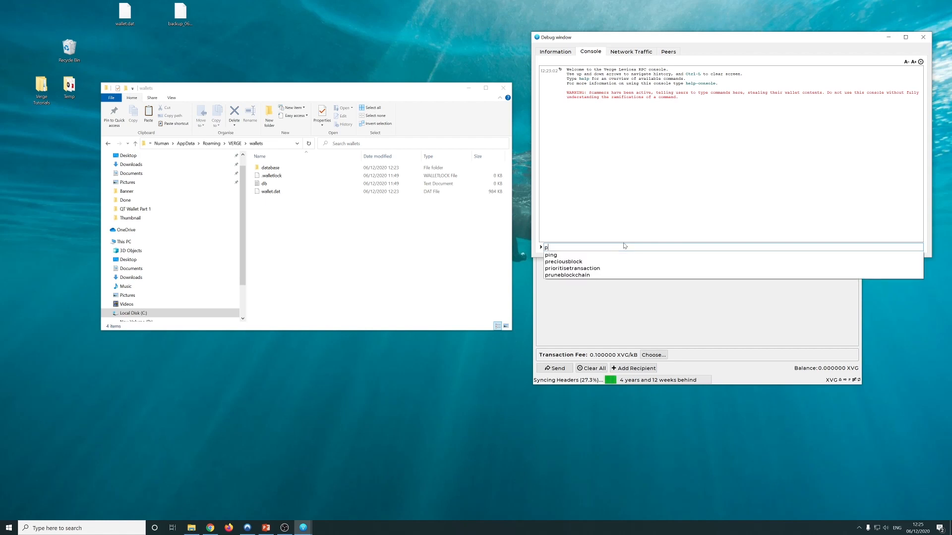
type("p")
key("BackSpace")
type("un")
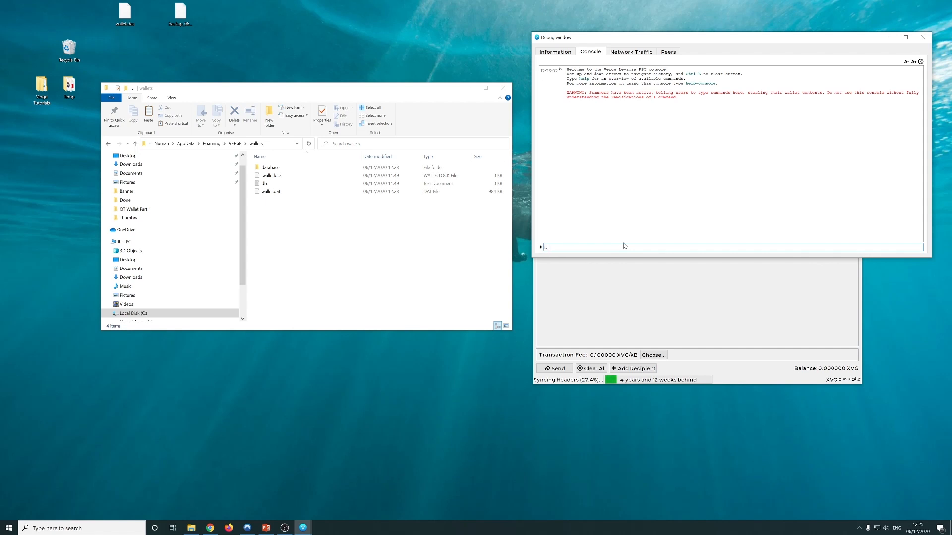
key("BackSpace")
type("pass")
key("BackSpace")
key("BackSpace")
key("BackSpace")
key("BackSpace")
type("he")
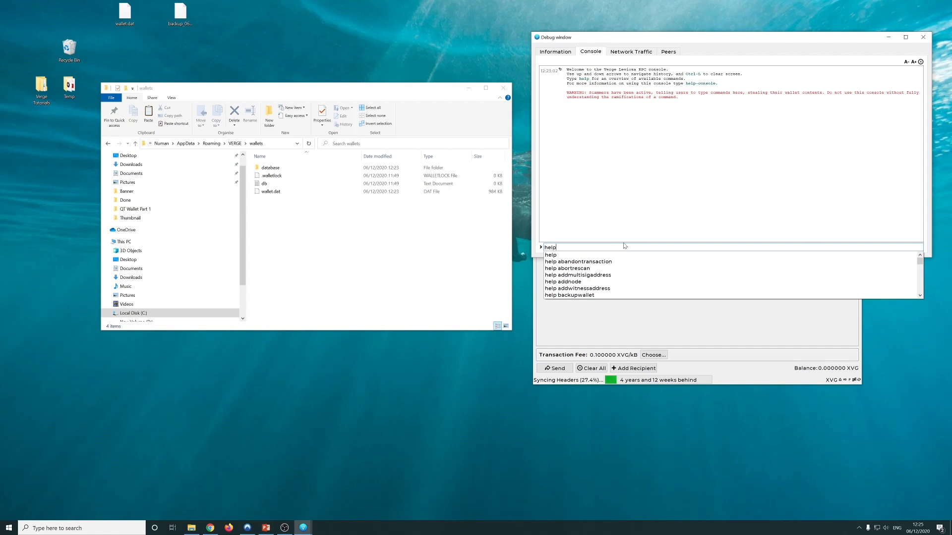
key("Return")
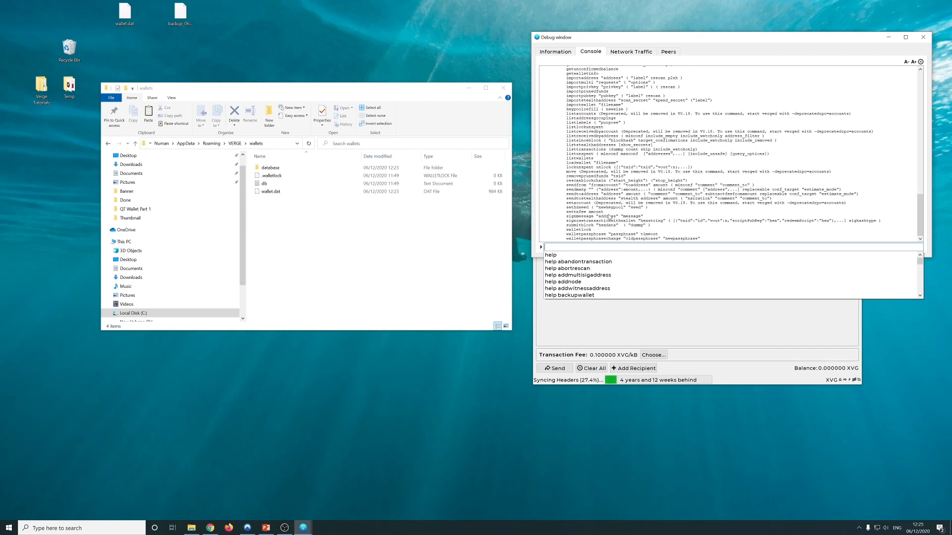
left_click_drag(919, 212, 916, 141)
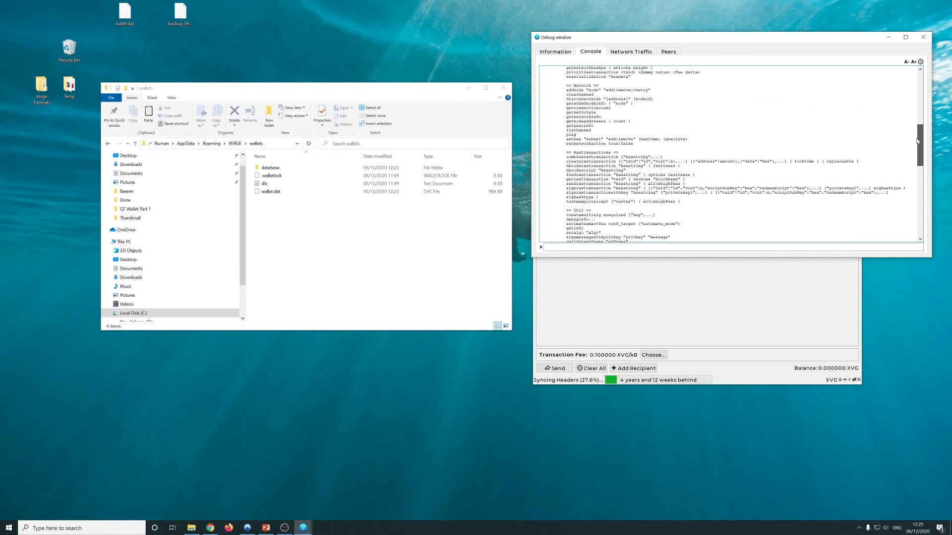
left_click_drag(916, 141, 920, 221)
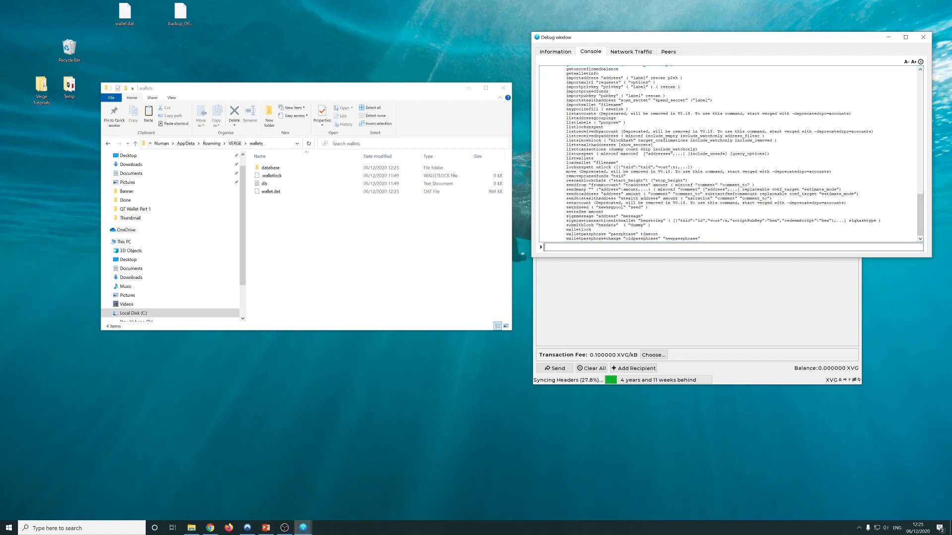
Run walletpassphrase without arguments and study its usage example and timeout
type("wallet")
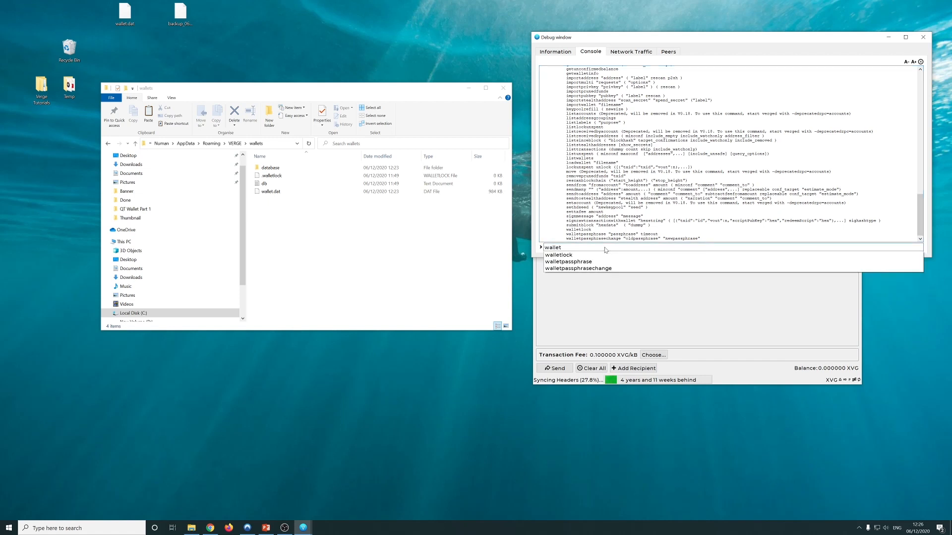
key("Down")
key("Down")
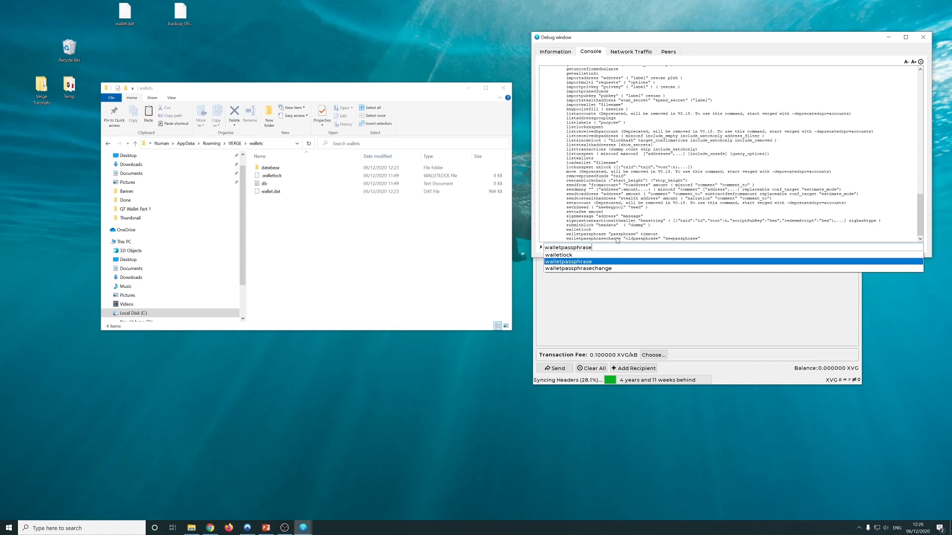
key("Return")
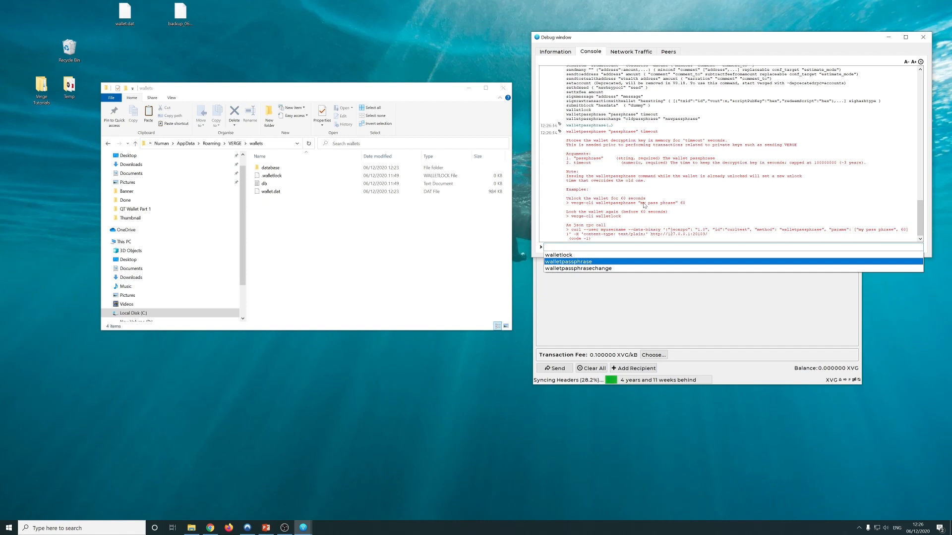
left_click_drag(641, 203, 675, 203)
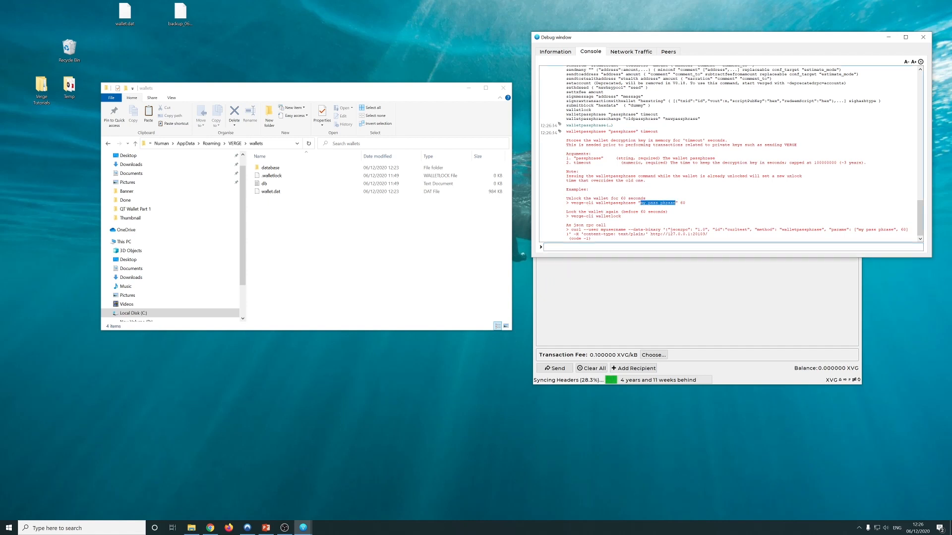
double_click(669, 203)
double_click(683, 202)
left_click(654, 247)
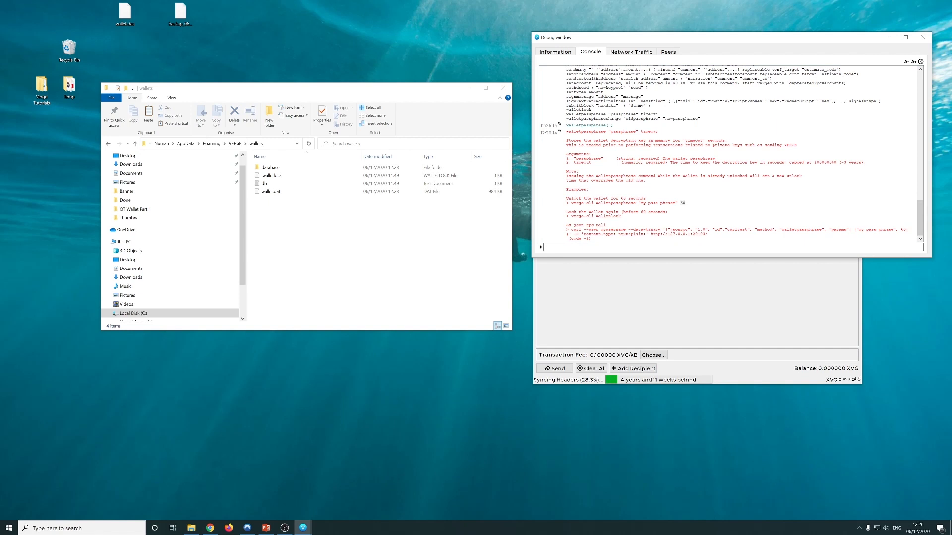
Unlock the wallet with walletpassphrase, the wallet passphrase, and a 600-second timeout
type("wall")
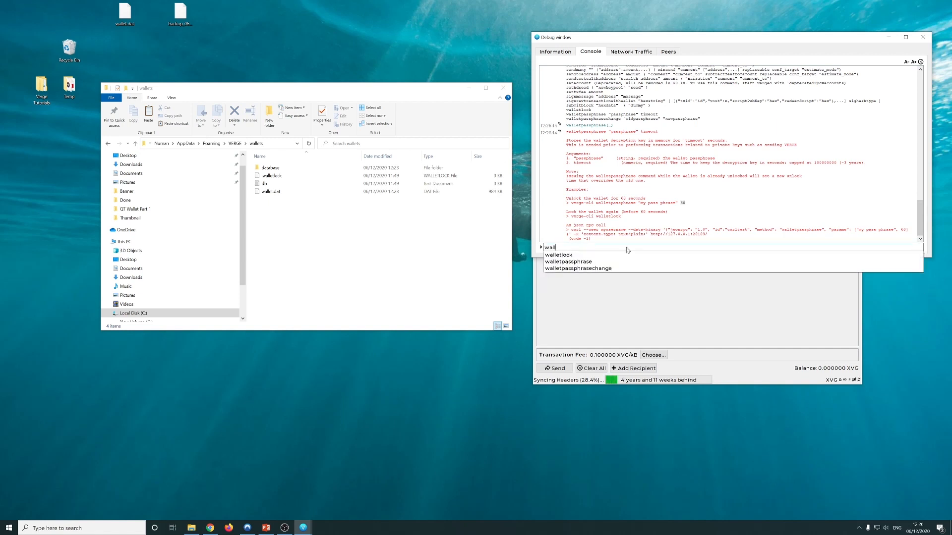
key("Down")
key("Down")
key("Return")
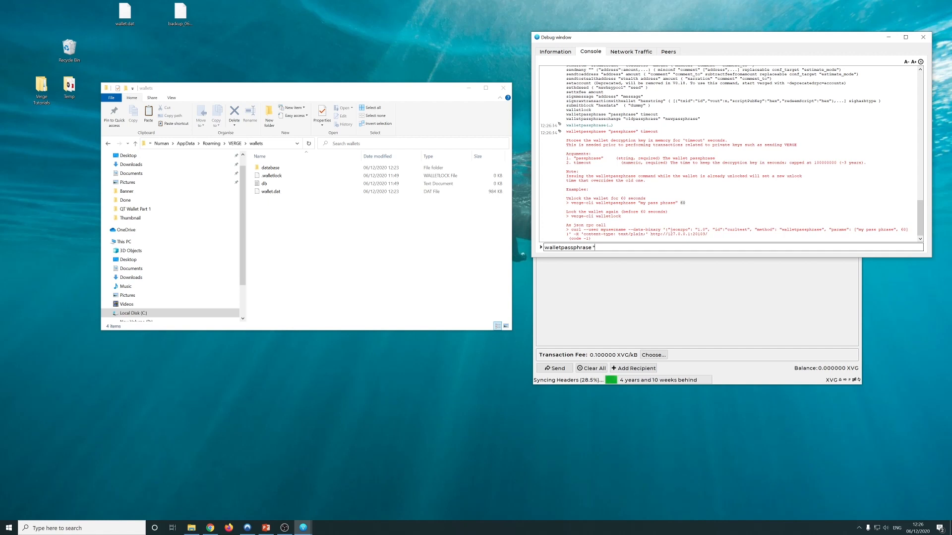
type("\"\"****")
type("600")
key("Return")
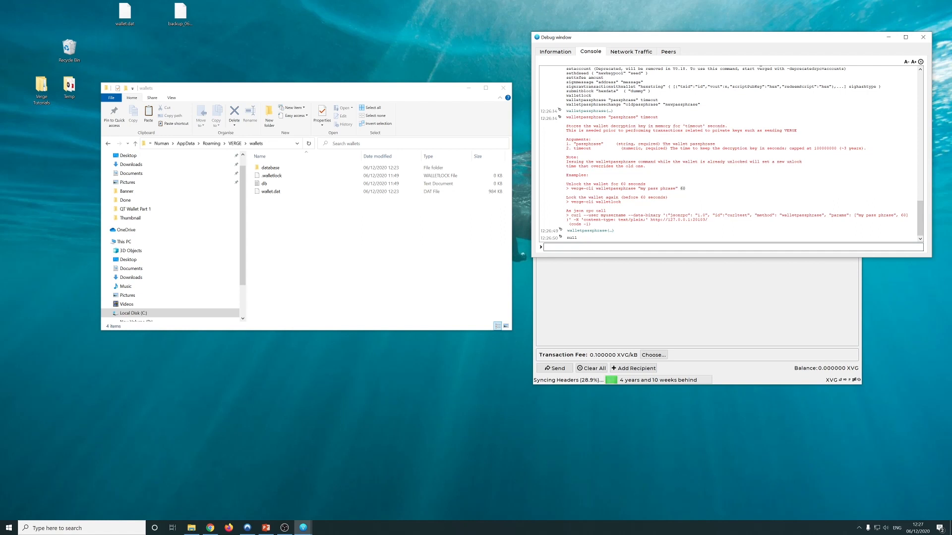
Start an importprivkey command with an opening quote, then clear the console input
type("impo")
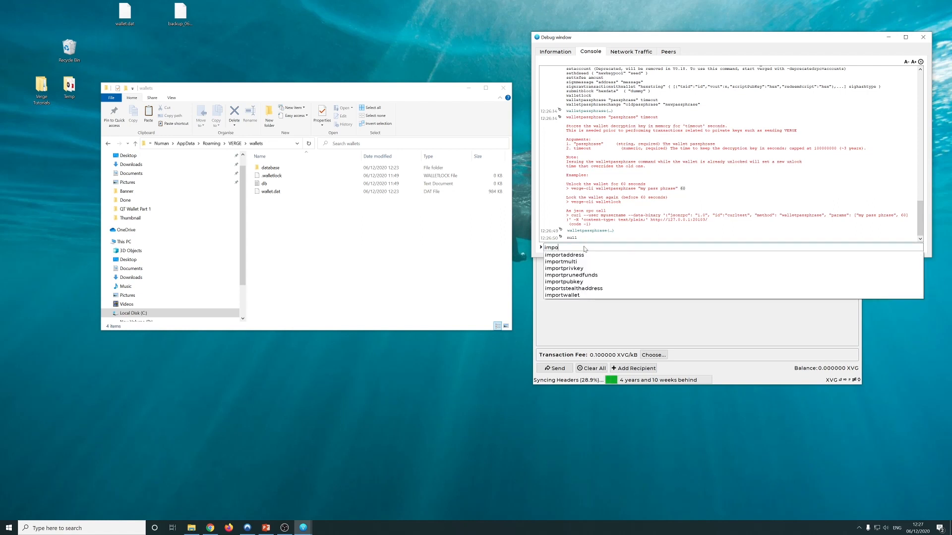
type("r")
key("Down")
key("Down")
key("Down")
key("Return")
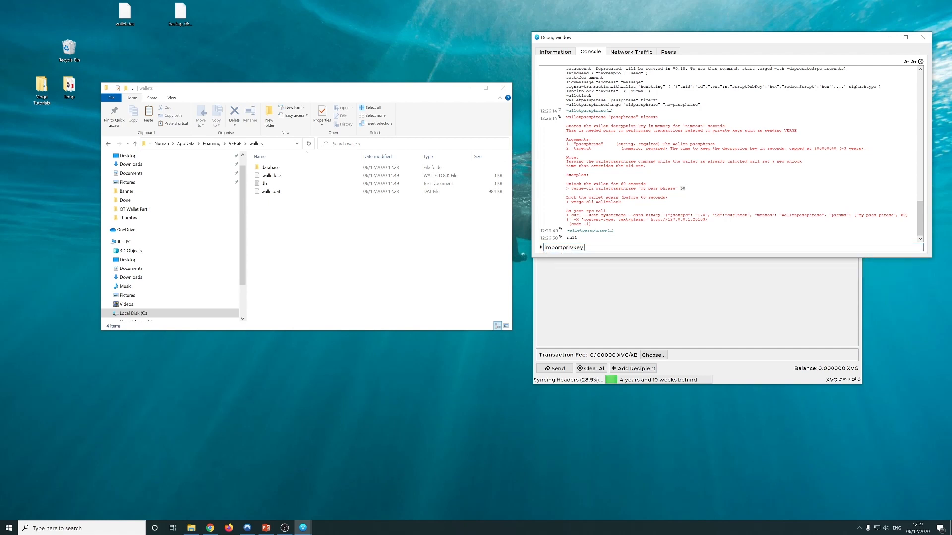
type("\"")
key("ctrl+a")
key("BackSpace")
Run dumpprivkey to show its usage help, then recall the dumpprivkey command
type("dum")
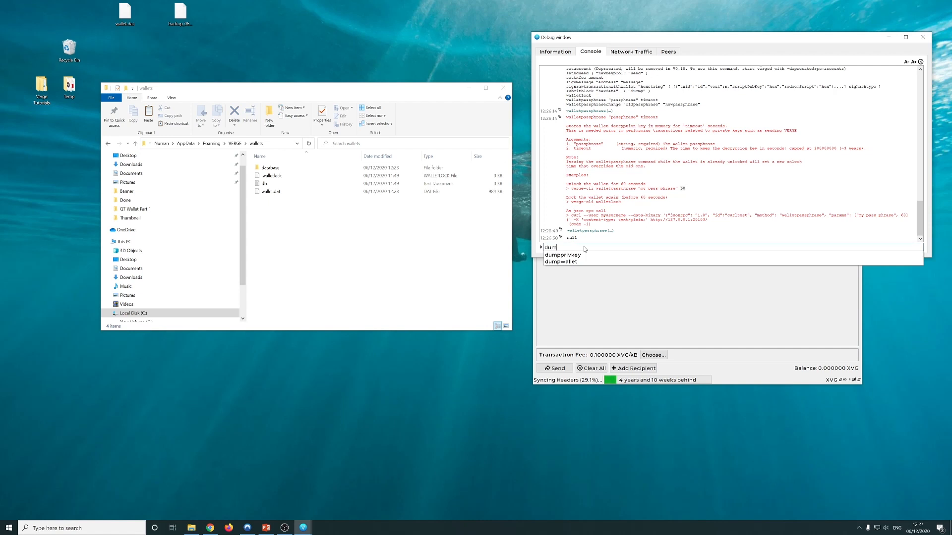
key("Down")
key("Return")
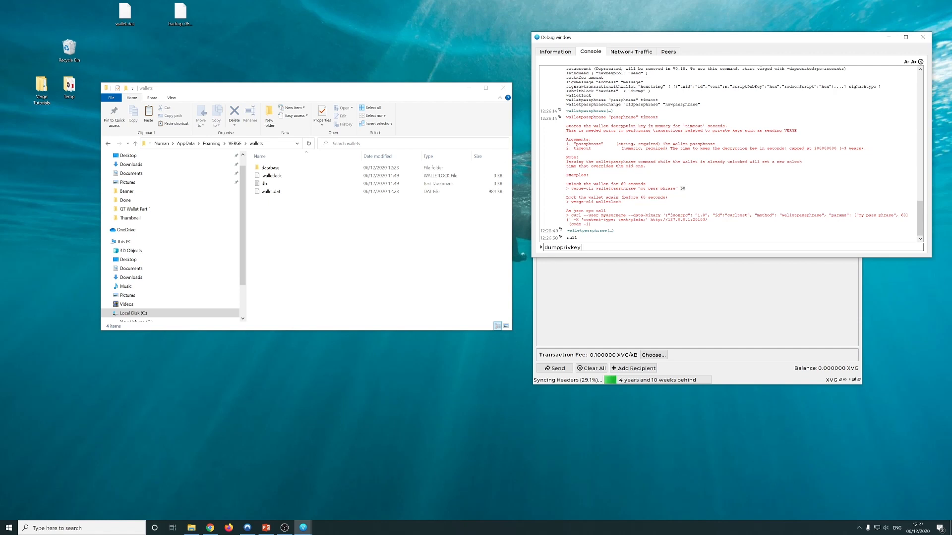
key("Return")
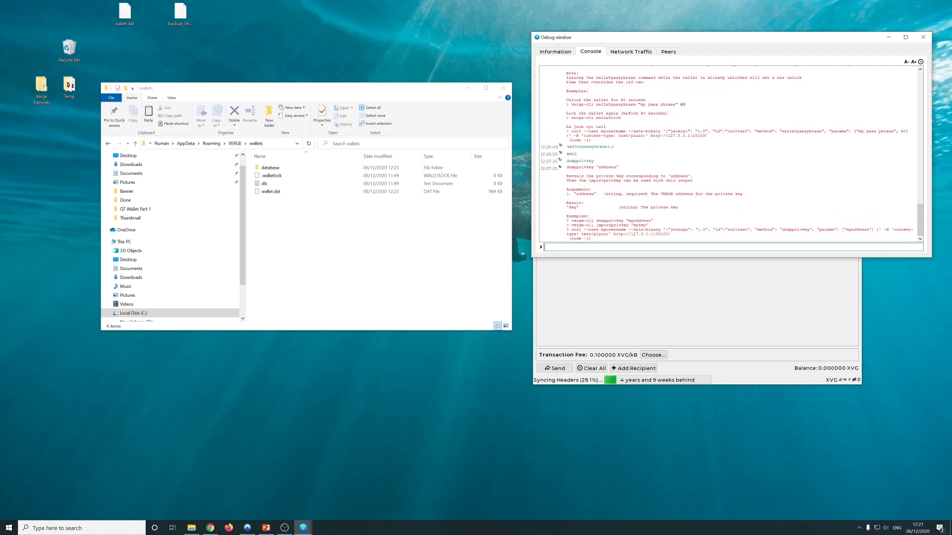
double_click(639, 221)
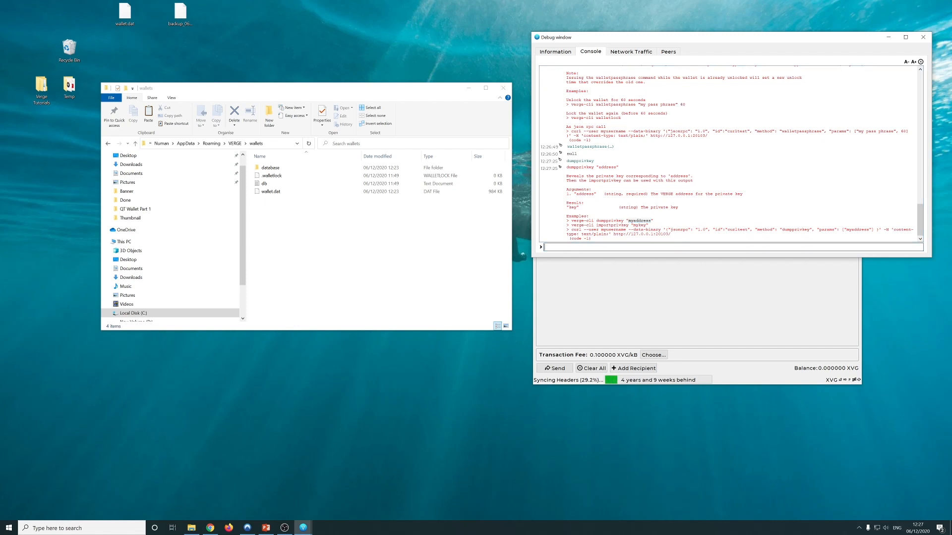
key("Up")
On the Receive page, create a payment request labelled Test
left_click(628, 278)
left_click(619, 112)
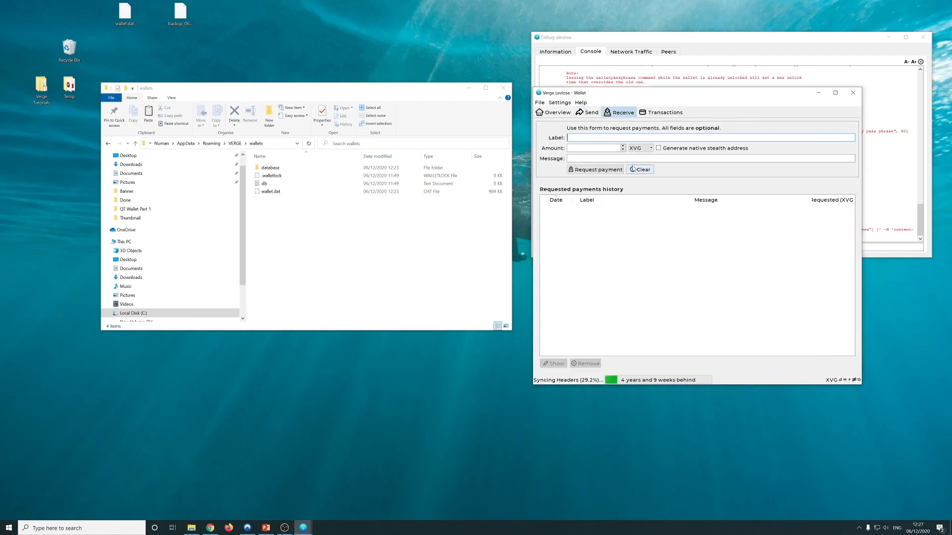
type("Test")
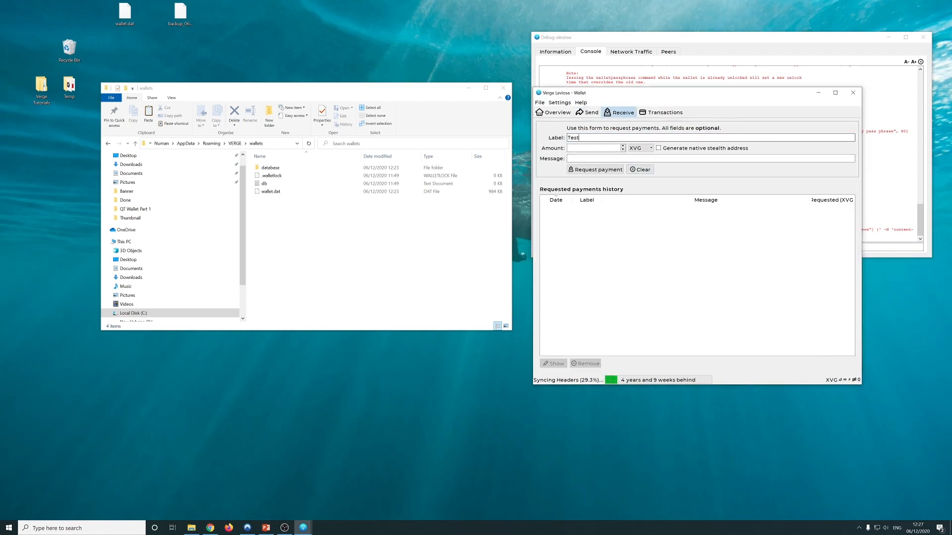
key("Tab")
key("Tab")
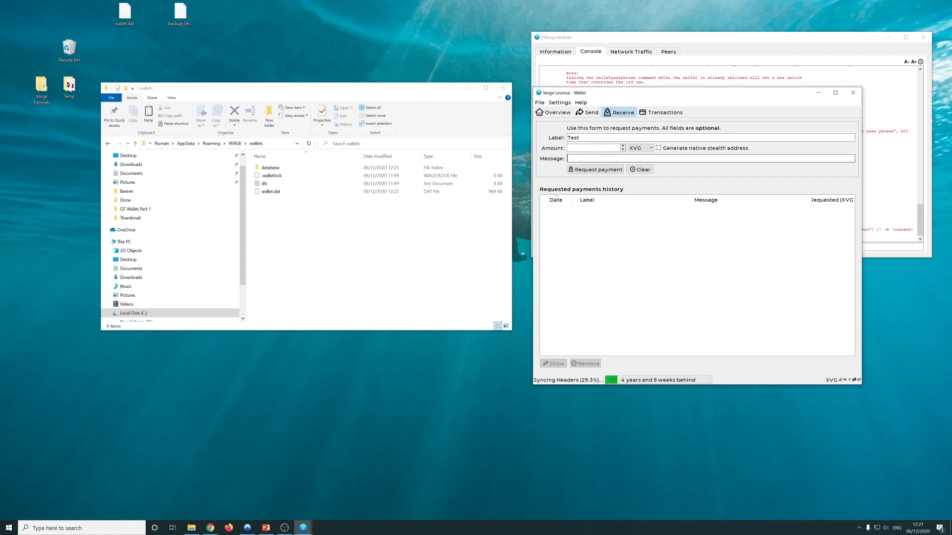
left_click(620, 170)
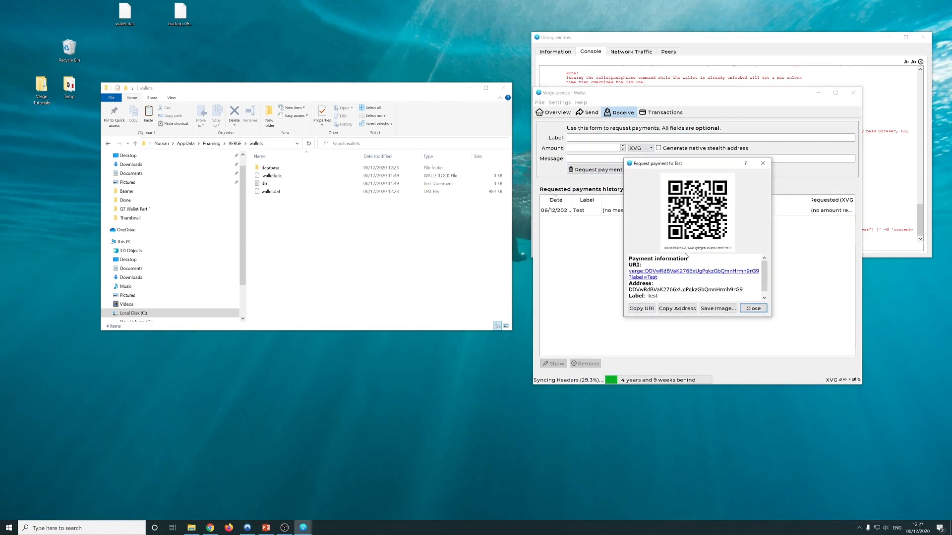
Copy the new receiving address and close the payment request dialog
double_click(696, 290)
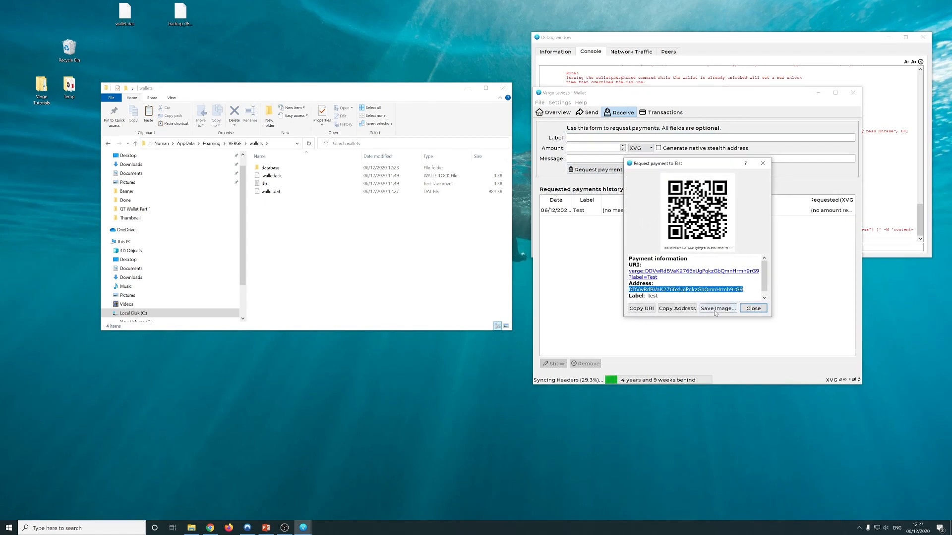
key("ctrl+c")
scroll(763, 287, "down", 2)
left_click(753, 308)
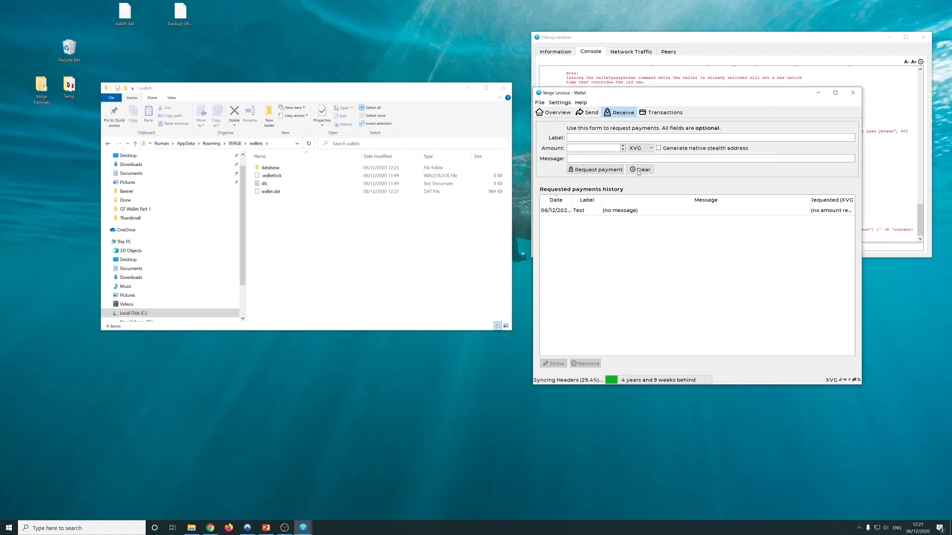
left_click(644, 78)
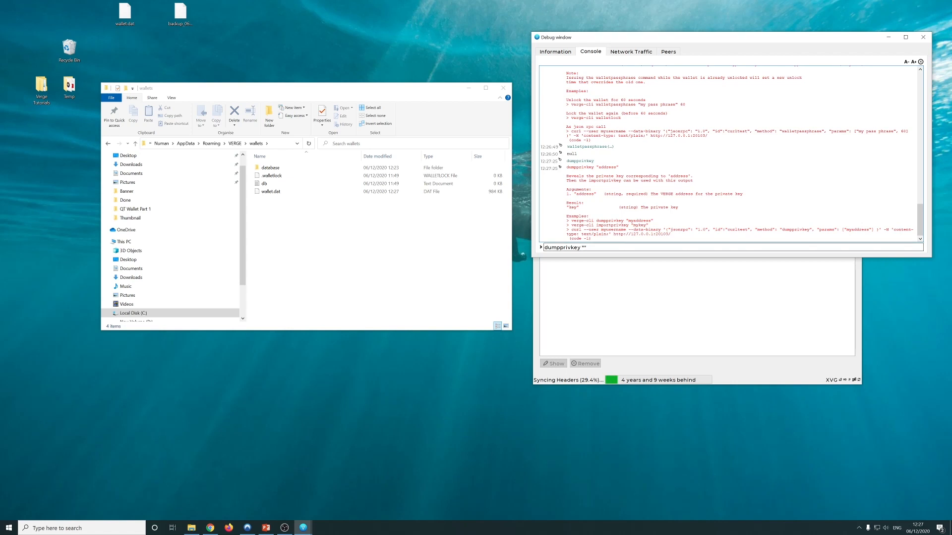
Complete dumpprivkey with the pasted Test address in quotes and select the returned private key
key("ctrl+v")
type("\"")
key("Return")
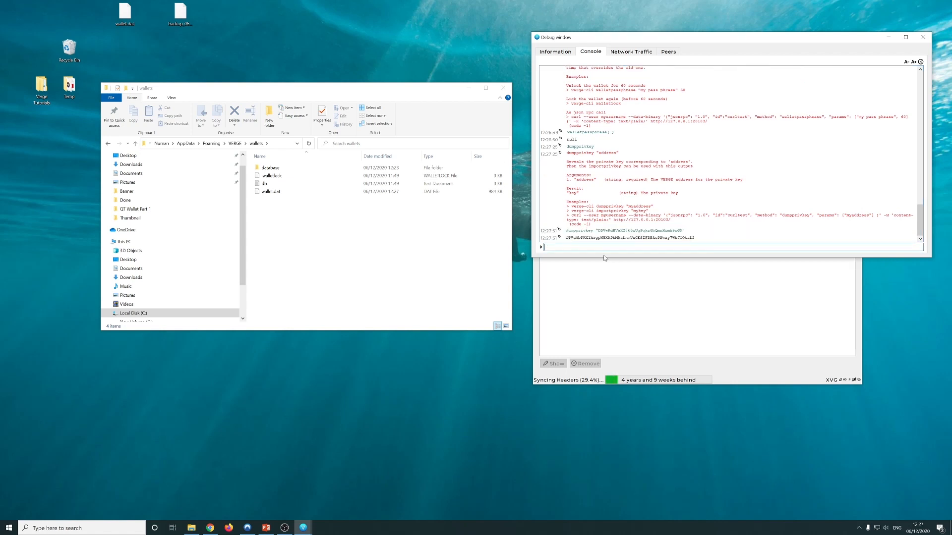
left_click_drag(695, 238, 564, 238)
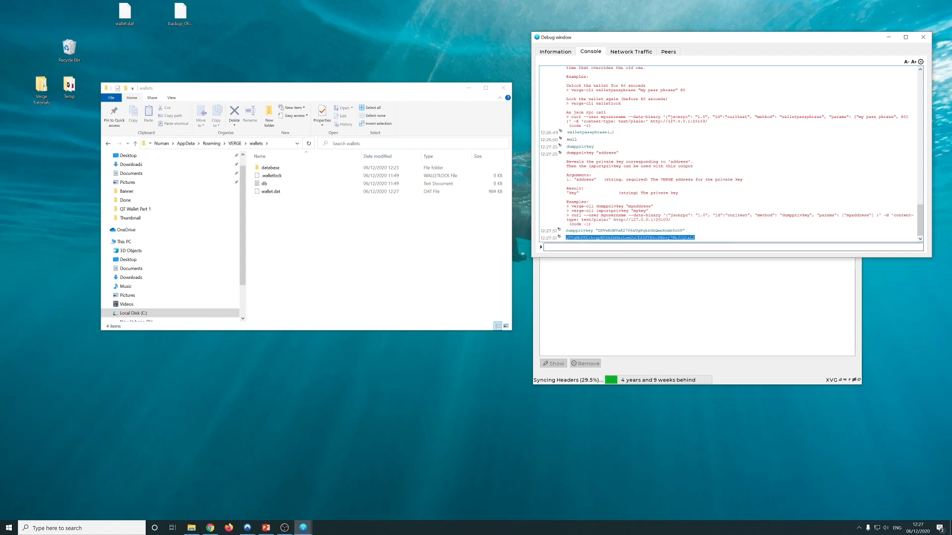
left_click(670, 296)
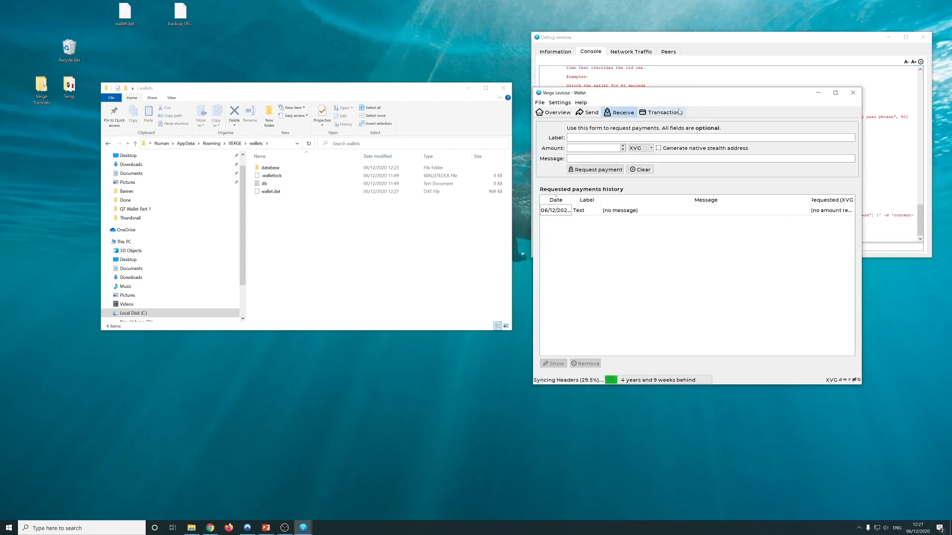
left_click(631, 83)
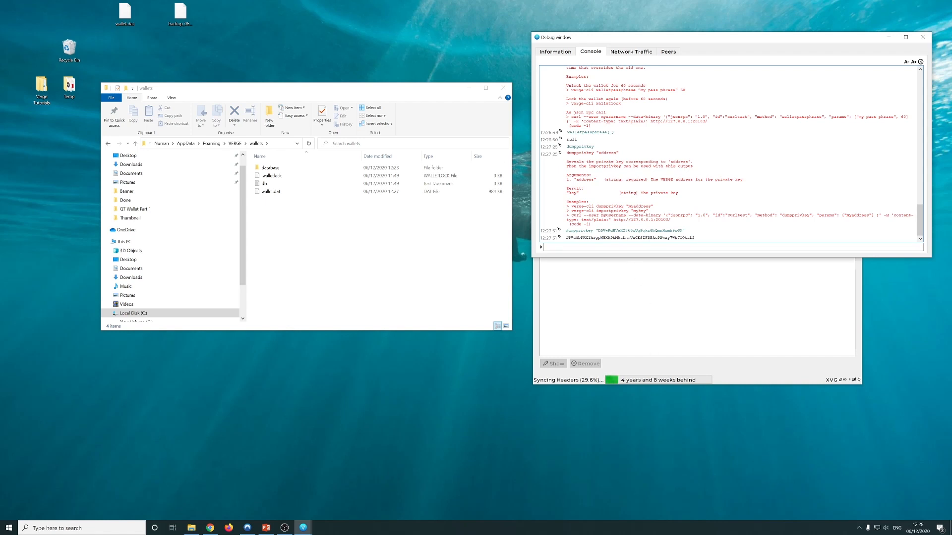
Close the debug console and return the wallet to its Overview page
left_click(632, 293)
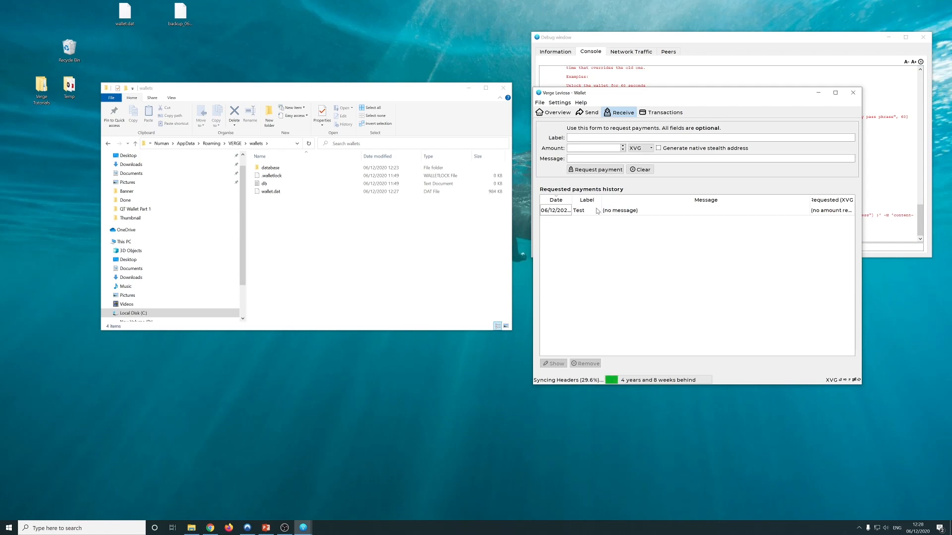
left_click(851, 63)
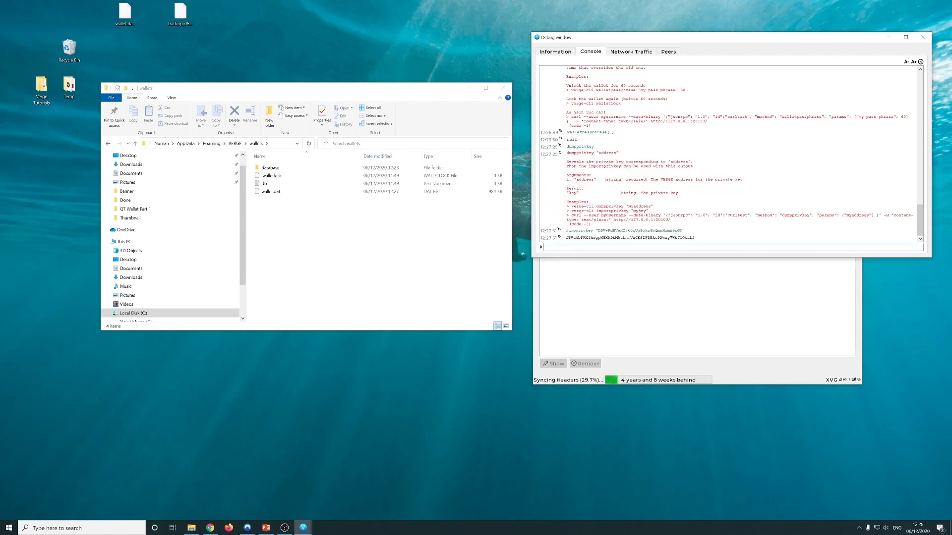
left_click(922, 38)
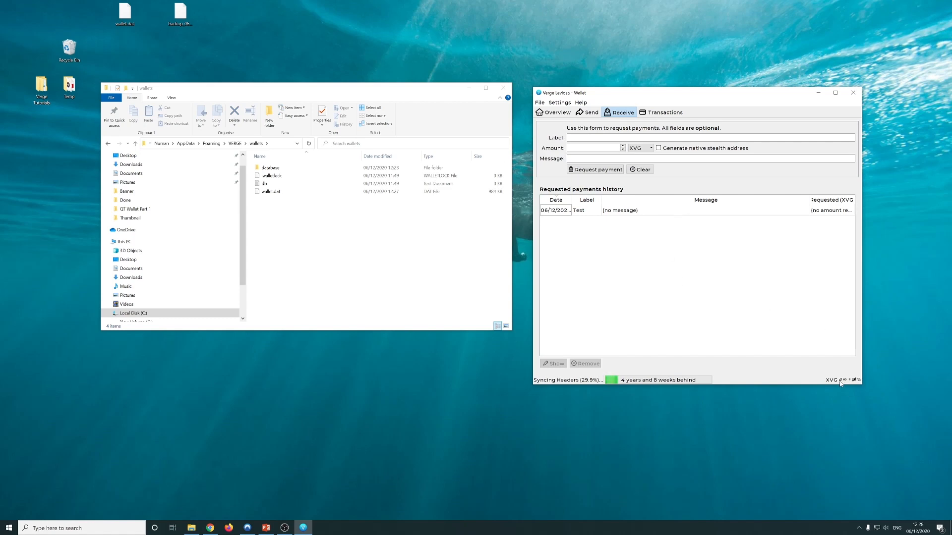
mouse_move(840, 382)
left_click(569, 115)
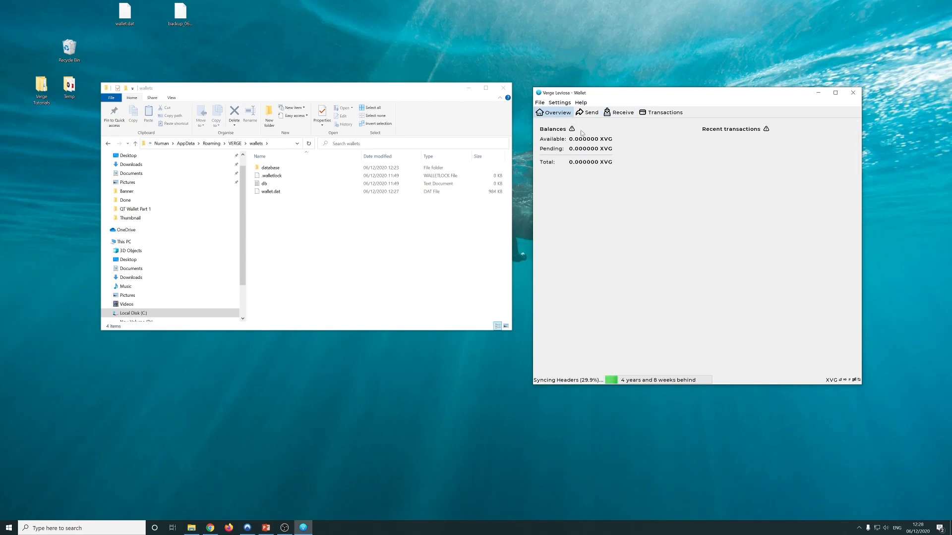
Look through the Settings encryption options and the File menu
left_click(559, 102)
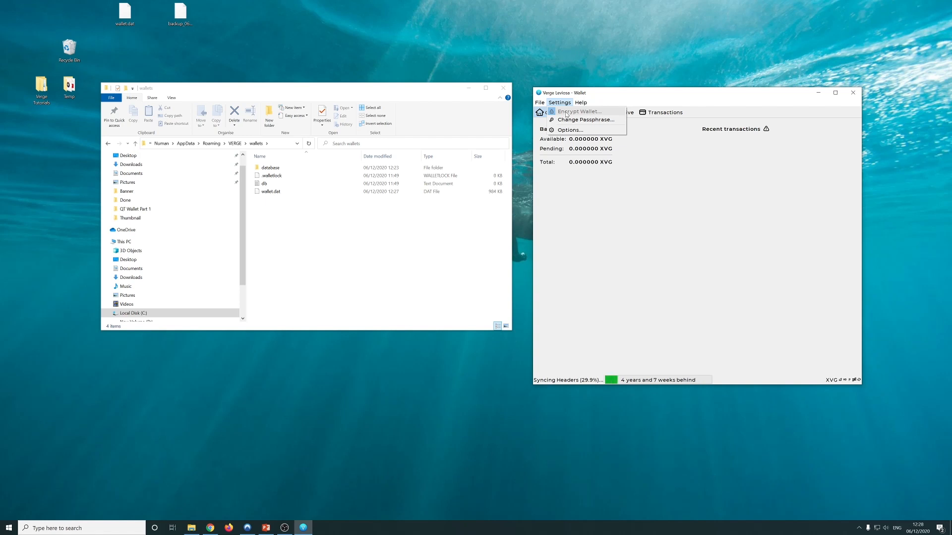
left_click(315, 277)
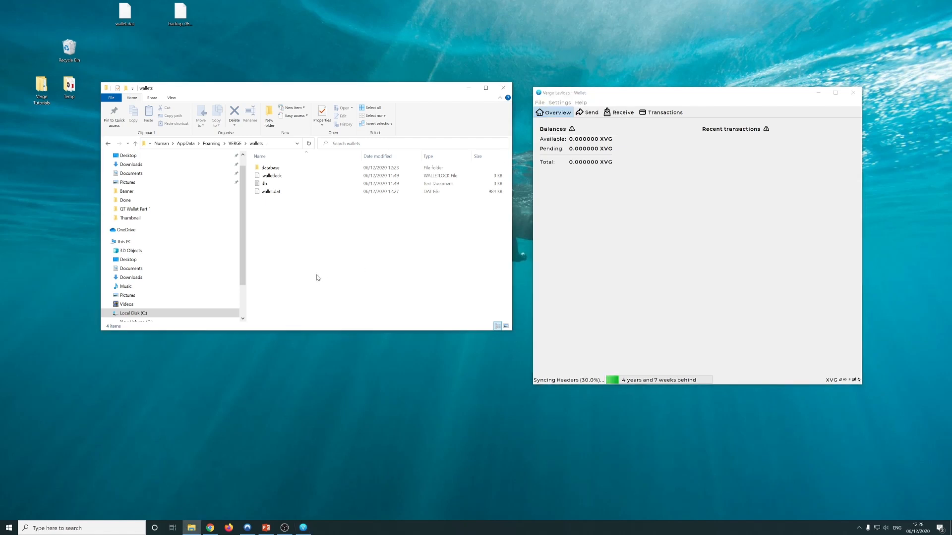
left_click(612, 196)
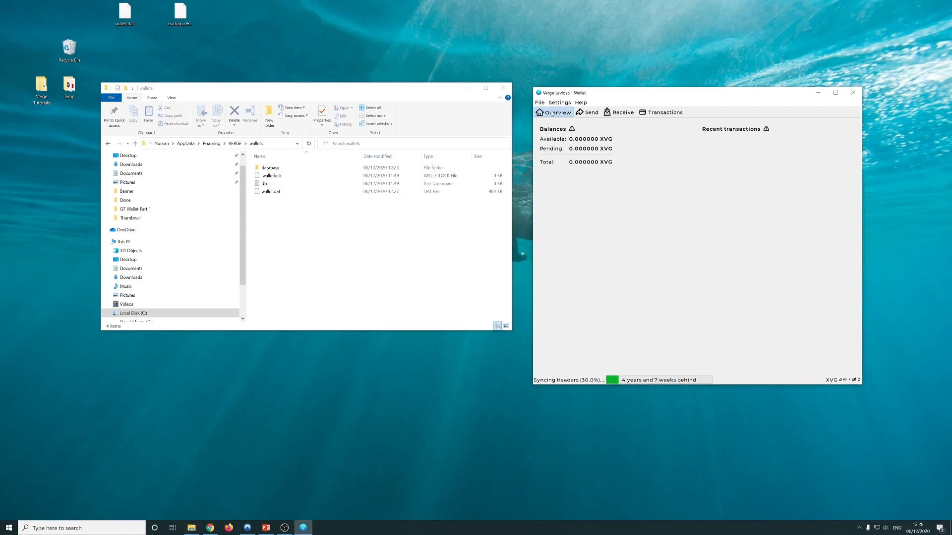
left_click(539, 102)
left_click(622, 256)
Find File > Backup Wallet and check the backup_06122020.dat file on the desktop
left_click(536, 95)
left_click(605, 91)
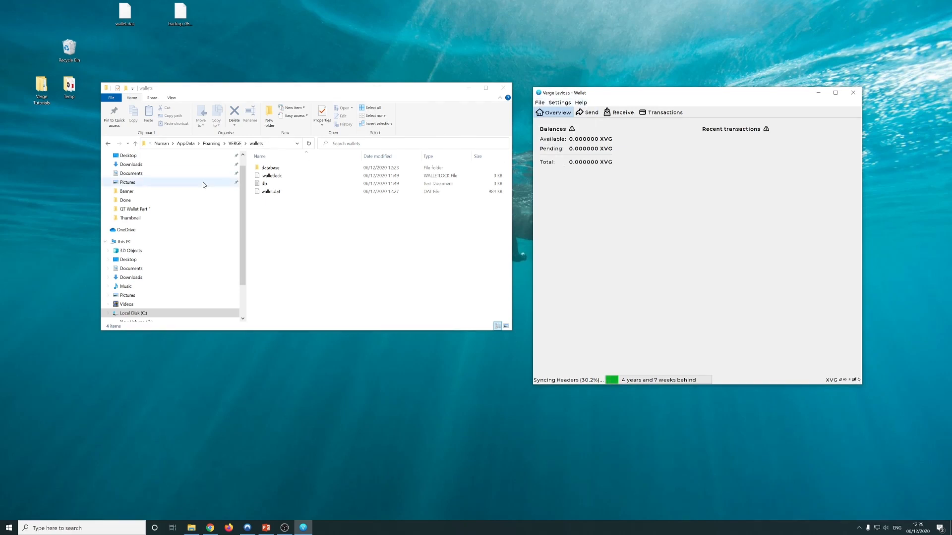
left_click(539, 102)
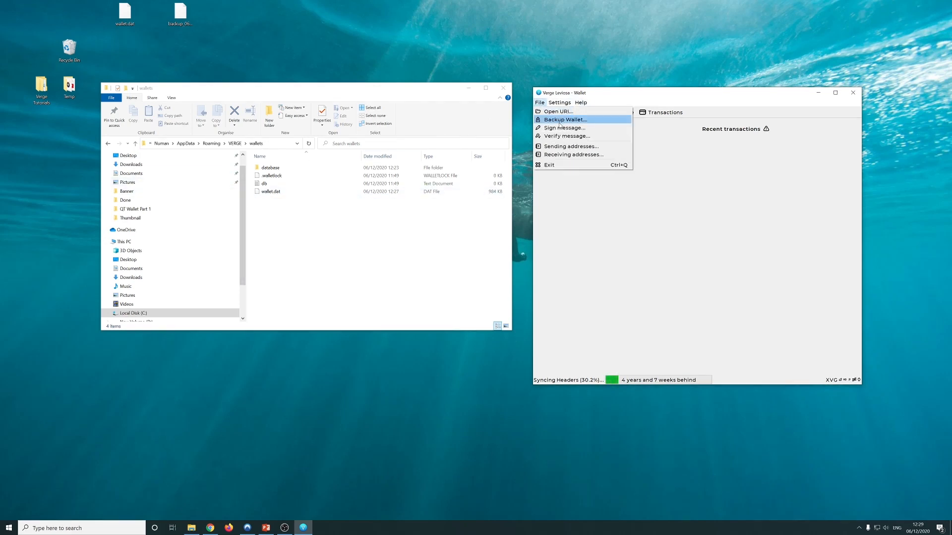
left_click(300, 50)
left_click(180, 14)
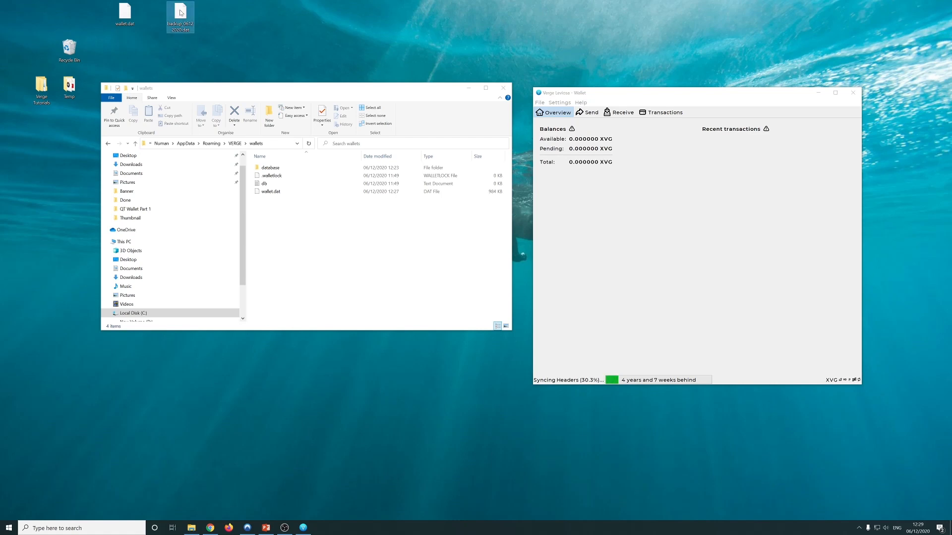
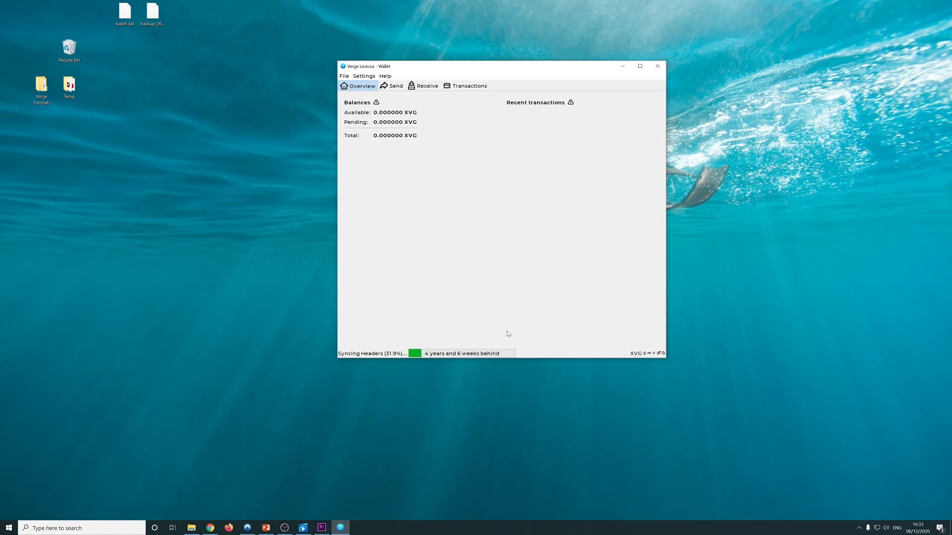
Check header sync at 34.4% and the three connected peers, then go to a blank Chrome tab
left_click(479, 354)
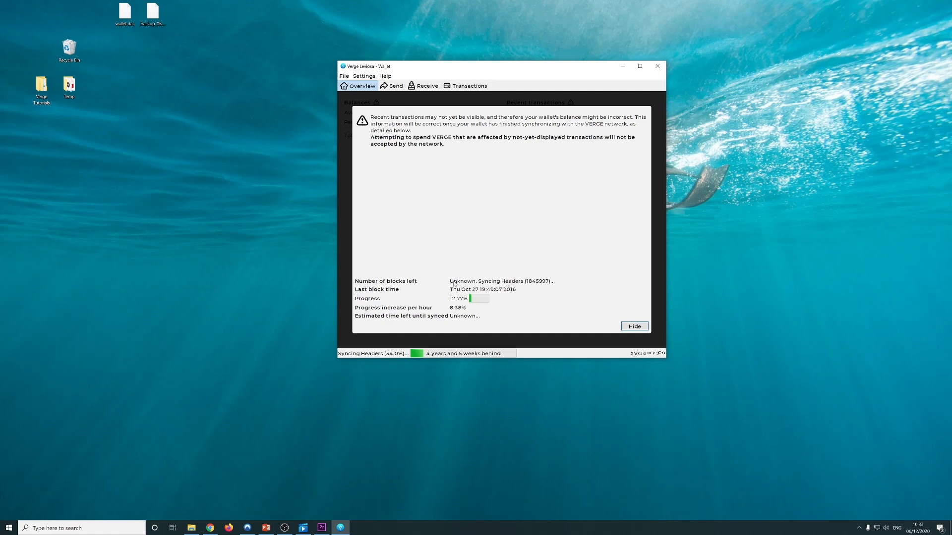
left_click(386, 76)
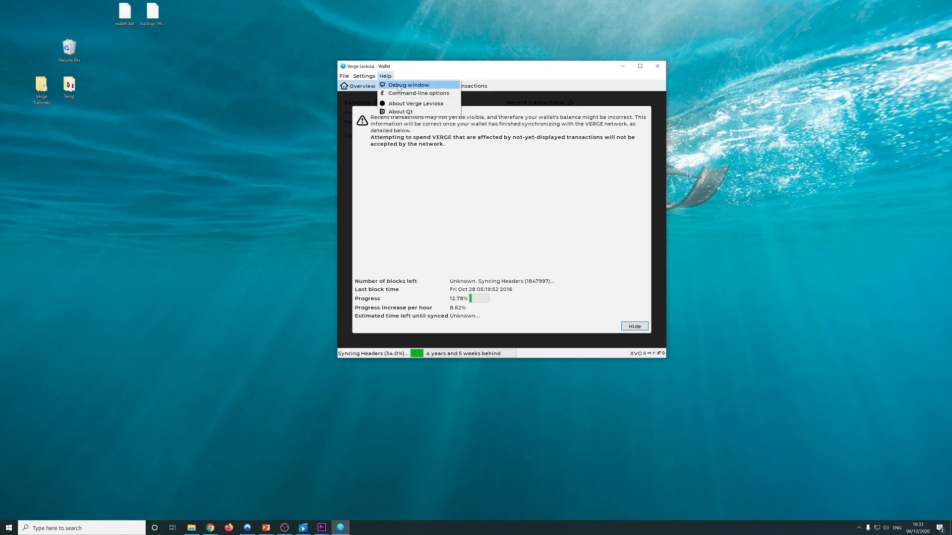
left_click(399, 85)
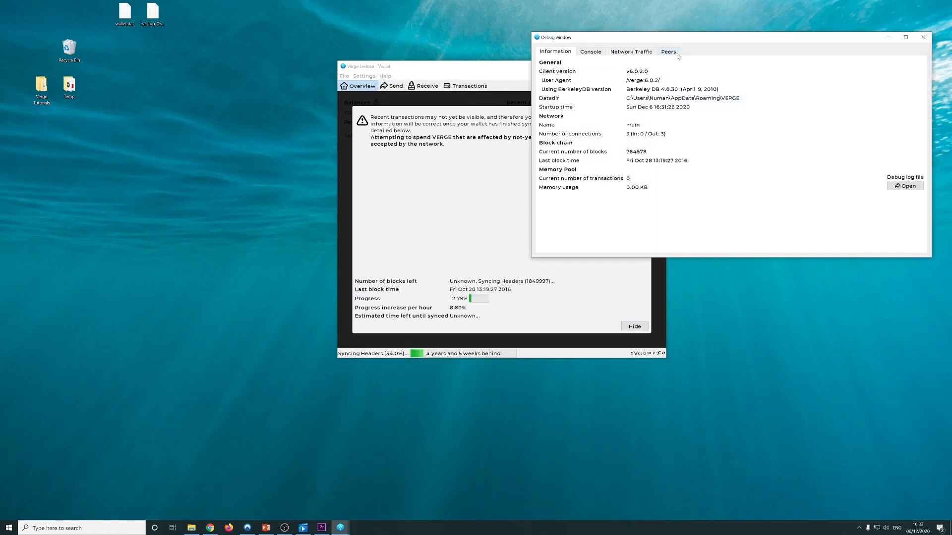
left_click(674, 53)
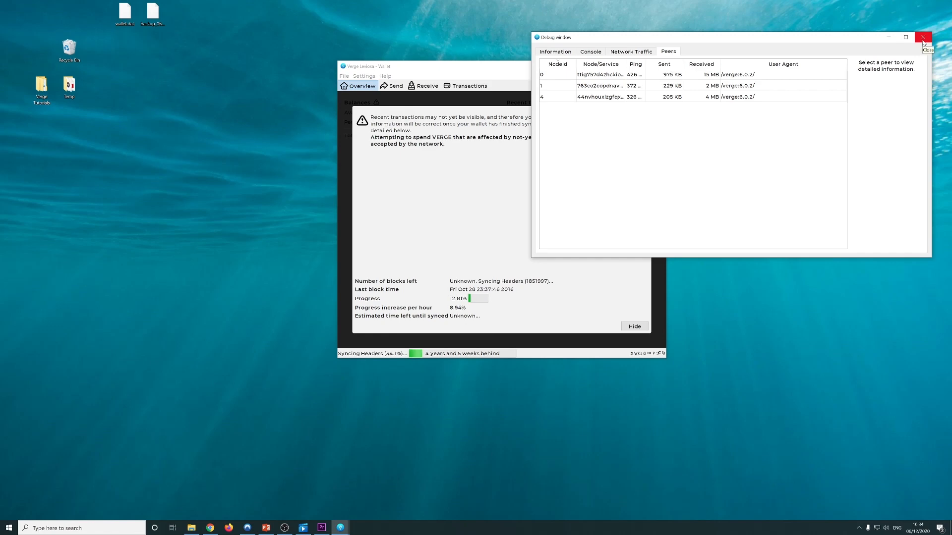
left_click(923, 37)
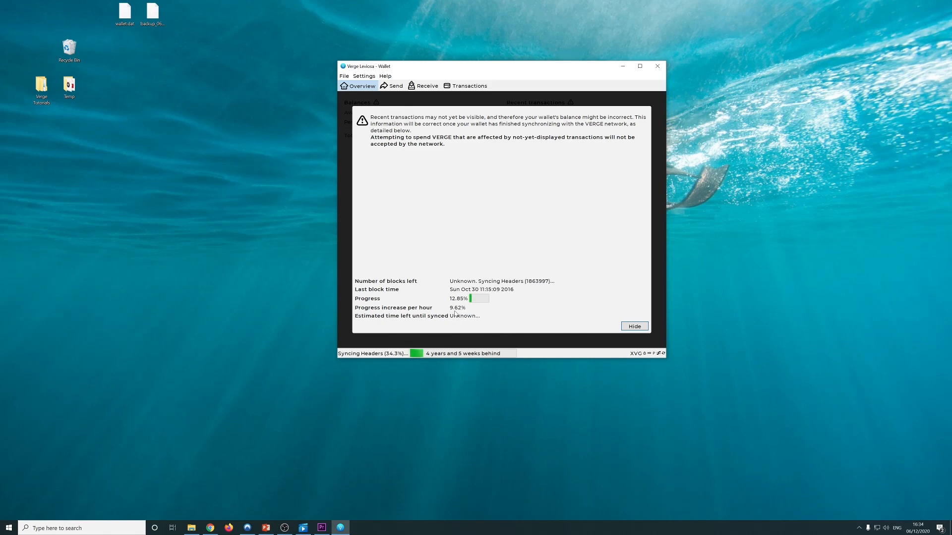
left_click(217, 530)
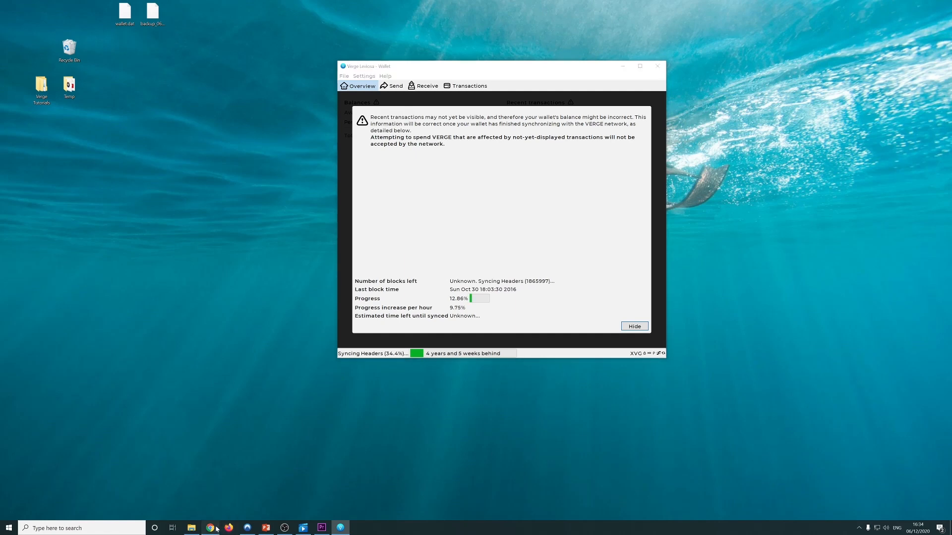
left_click(186, 6)
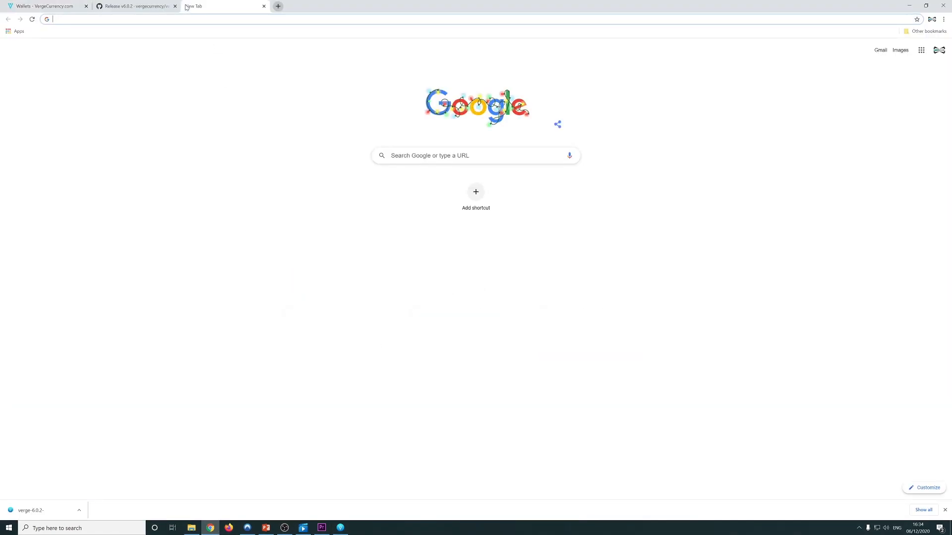
Download QT-Wallet_v6.x.x_Verge-Blockchain_2020-December-1.zip from the verge-blockchain.com Blockchain Download page
type("verge")
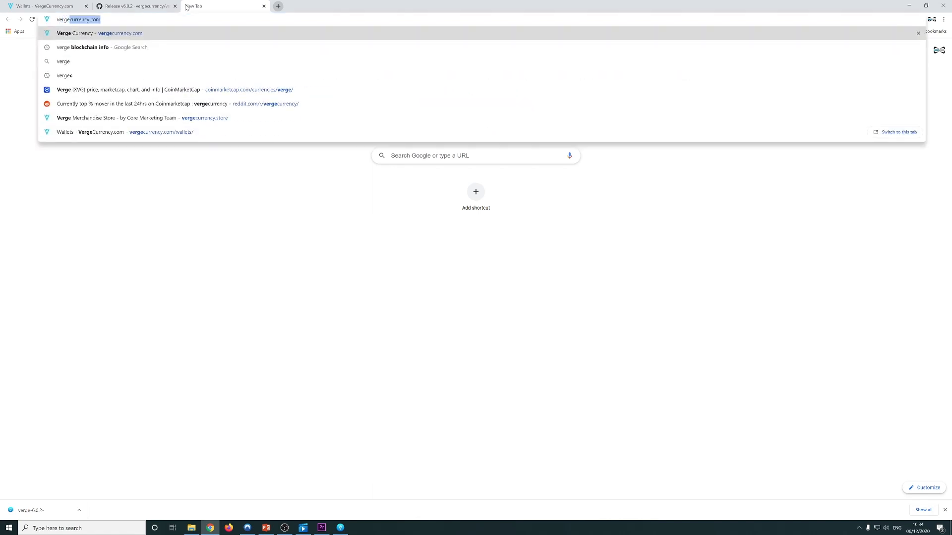
type("-bl")
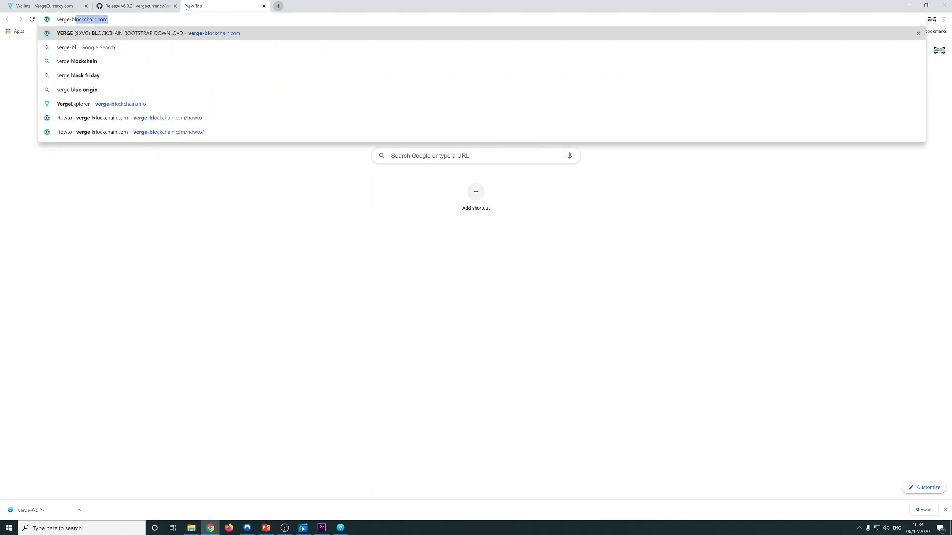
key("Return")
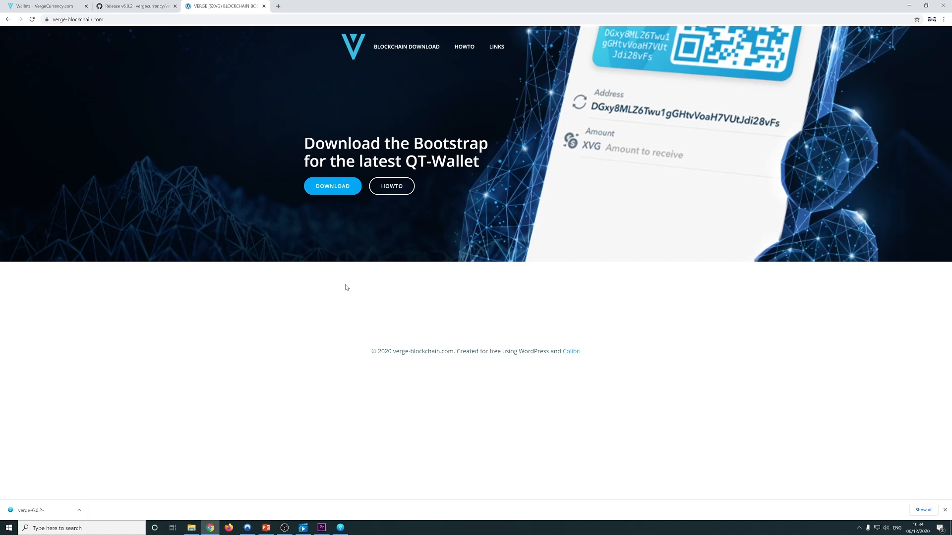
left_click(327, 194)
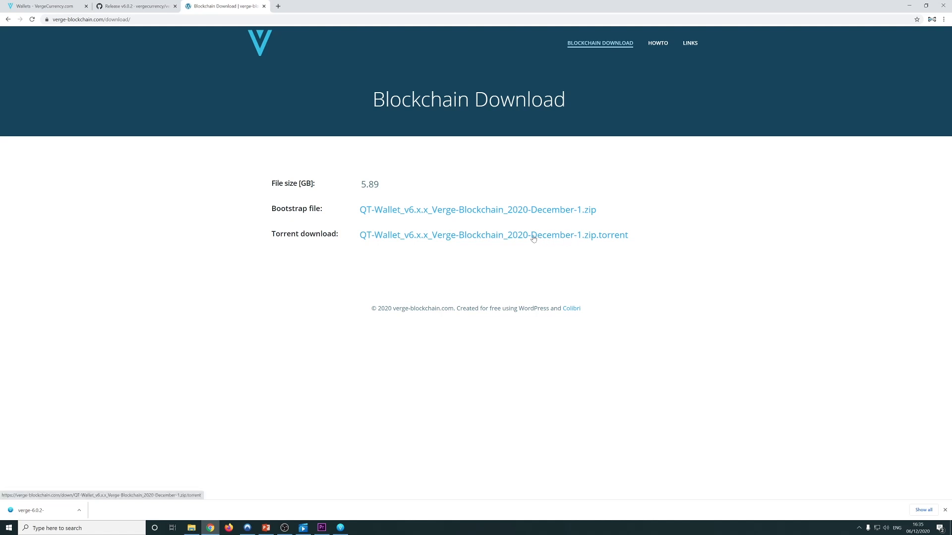
left_click(455, 214)
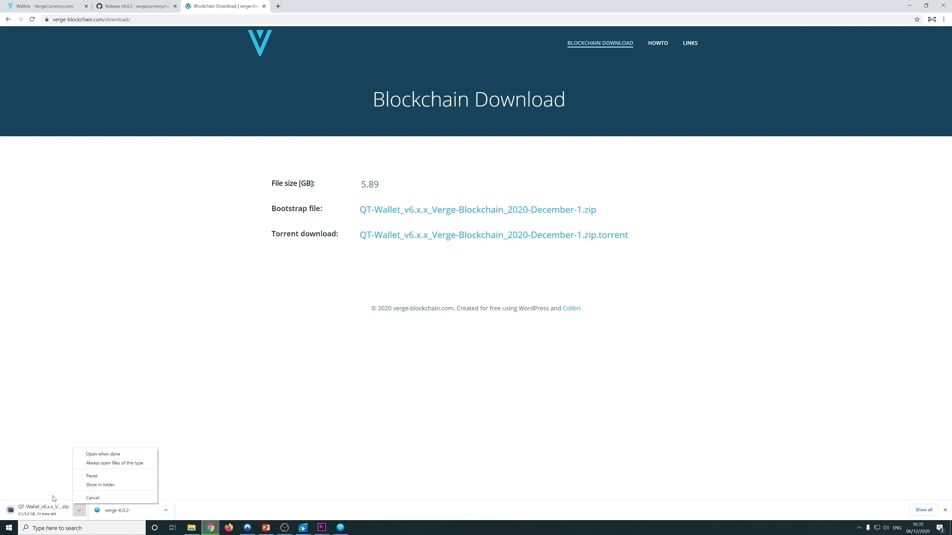
left_click(54, 498)
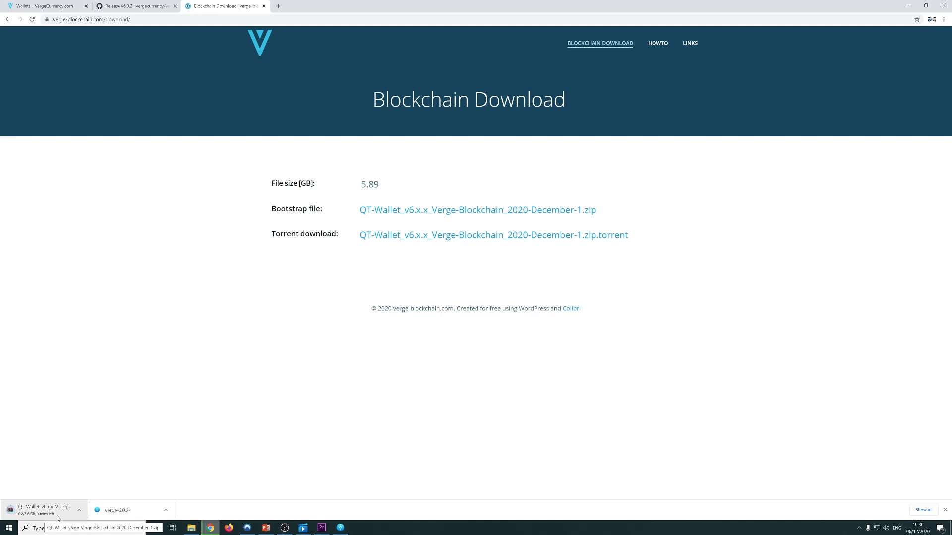
left_click(337, 527)
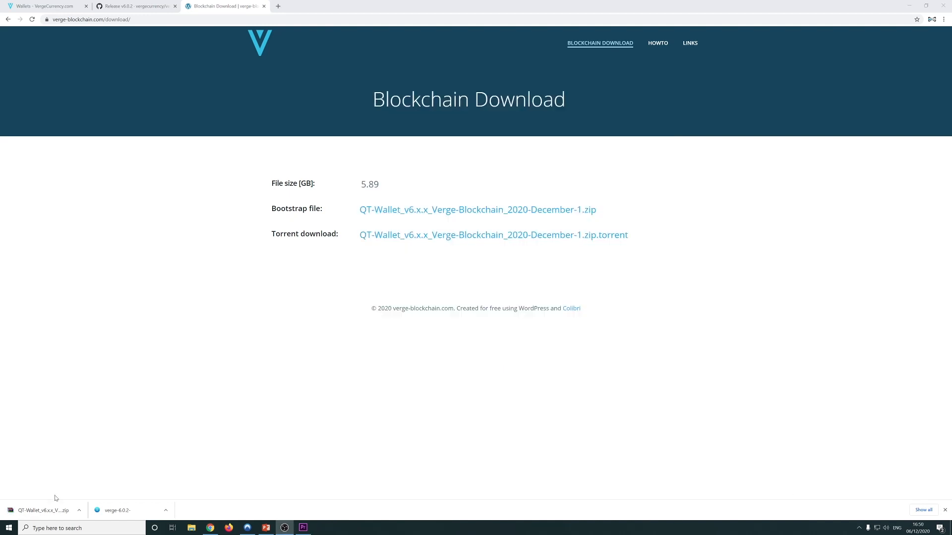
Open the downloaded bootstrap zip in WinRAR and drag blocks and chainstate onto the desktop
left_click(80, 511)
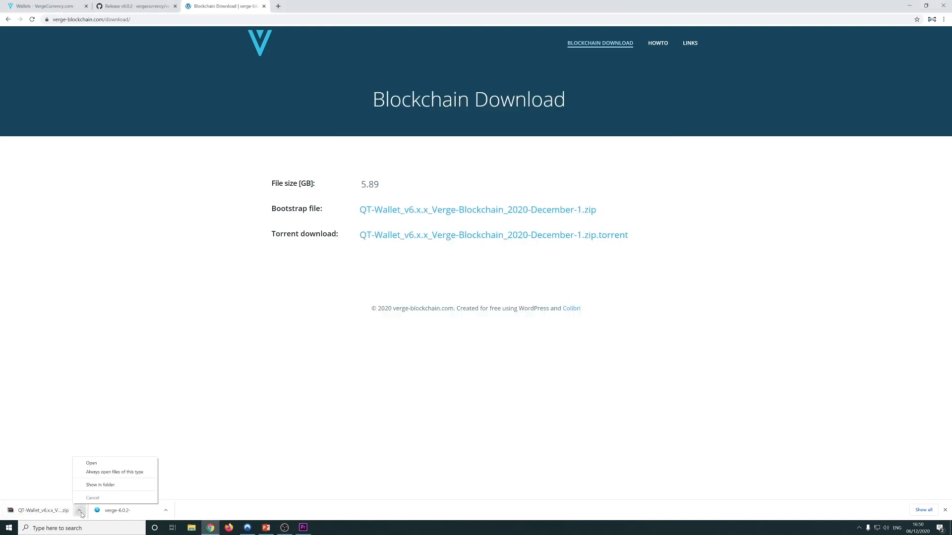
left_click(90, 485)
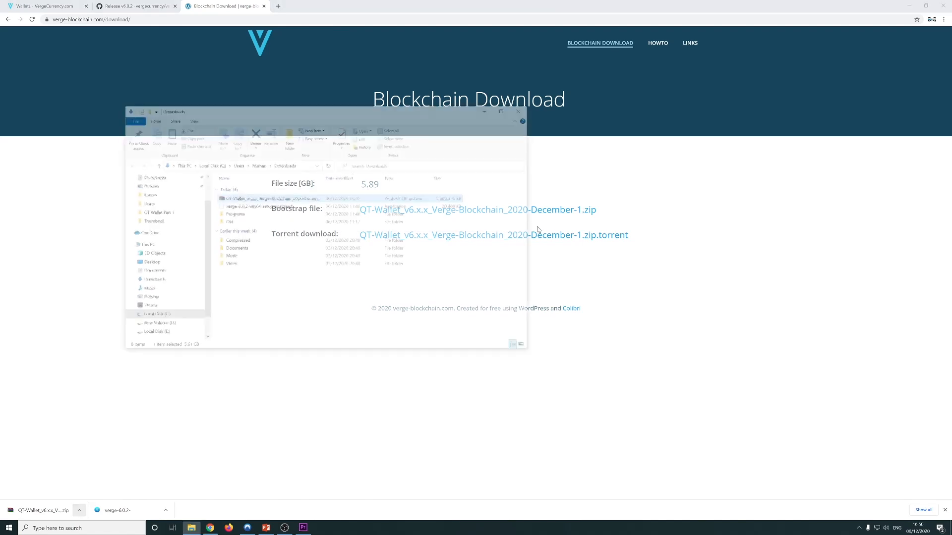
left_click(909, 6)
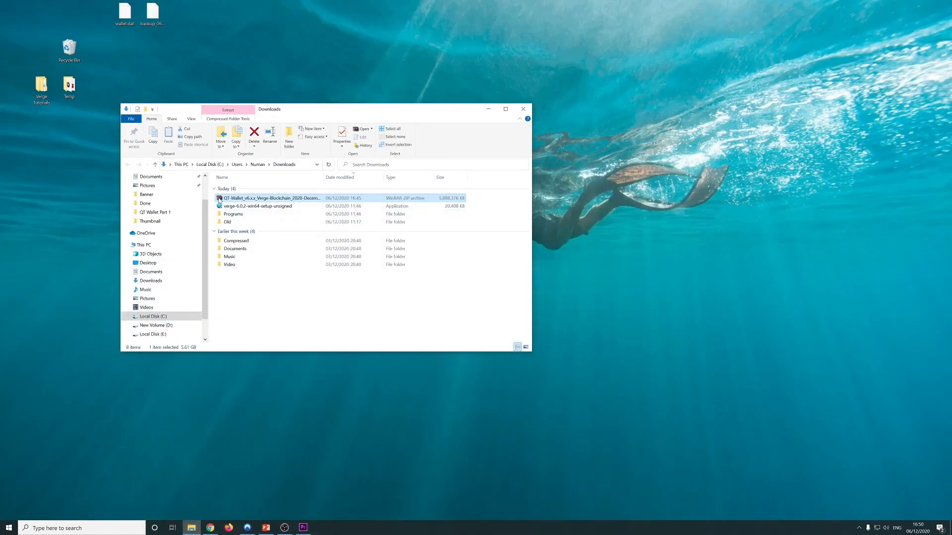
double_click(229, 199)
left_click_drag(126, 175, 126, 181)
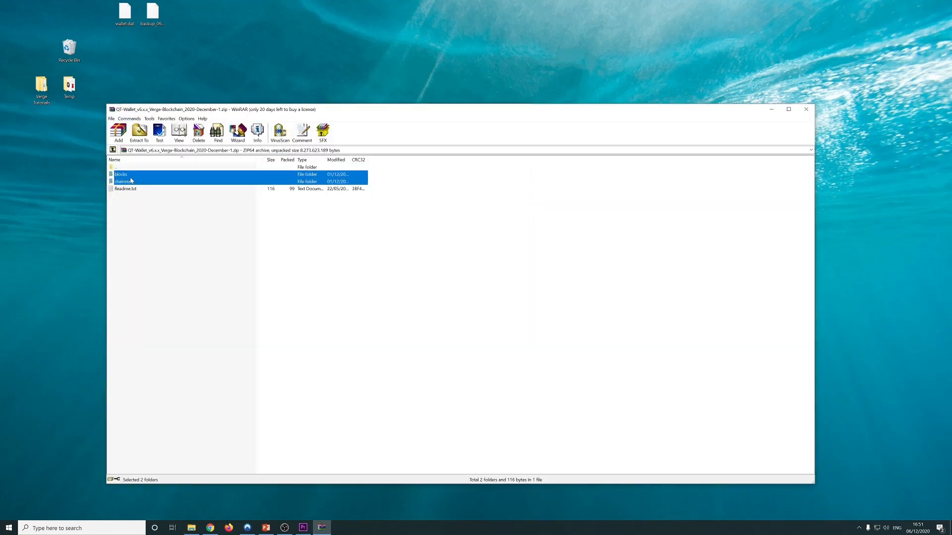
left_click_drag(123, 177, 62, 190)
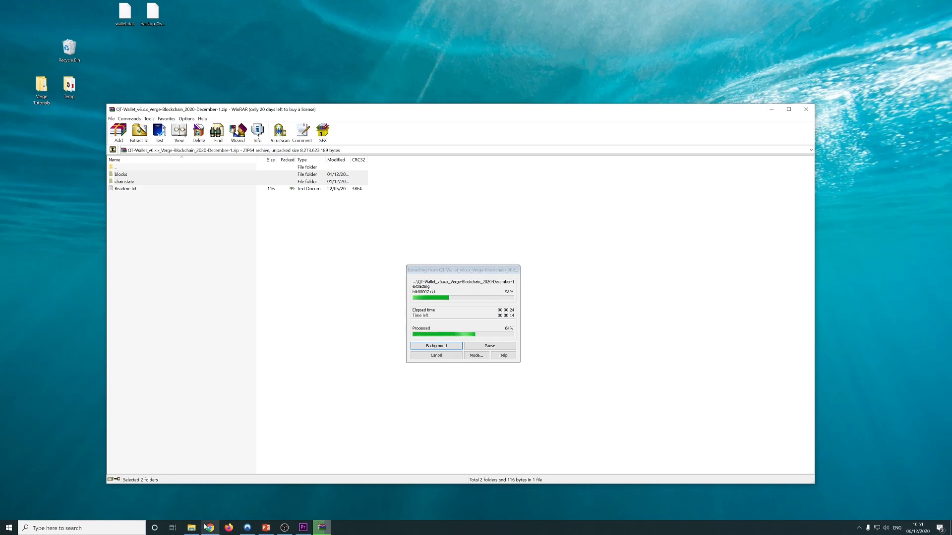
right_click(192, 527)
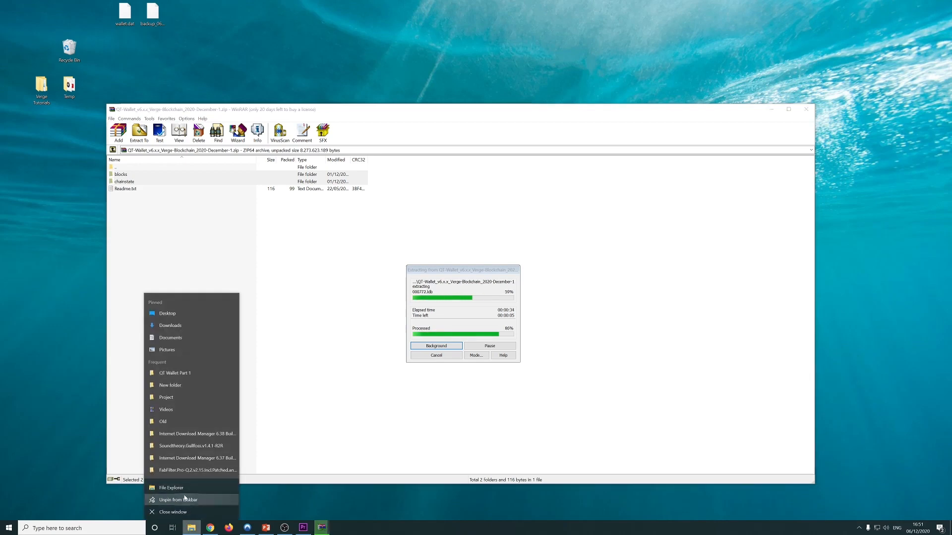
left_click(187, 493)
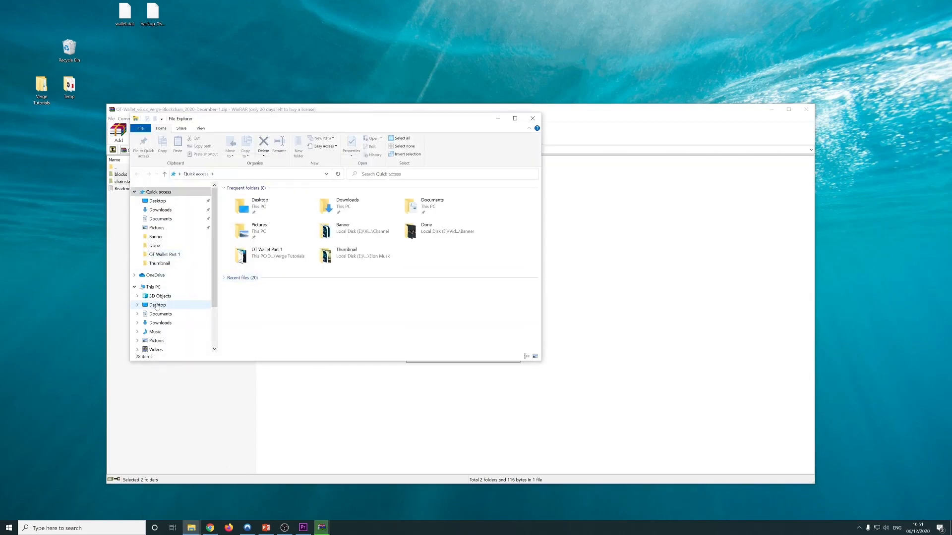
Browse from Local Disk (C:) to the user's AppData\Roaming\VERGE folder
left_click(157, 289)
double_click(248, 272)
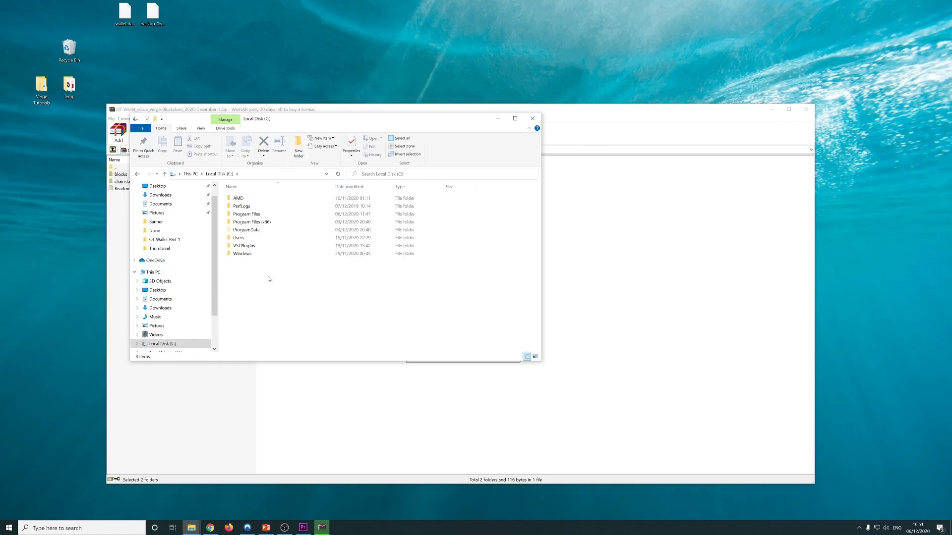
double_click(239, 238)
double_click(244, 206)
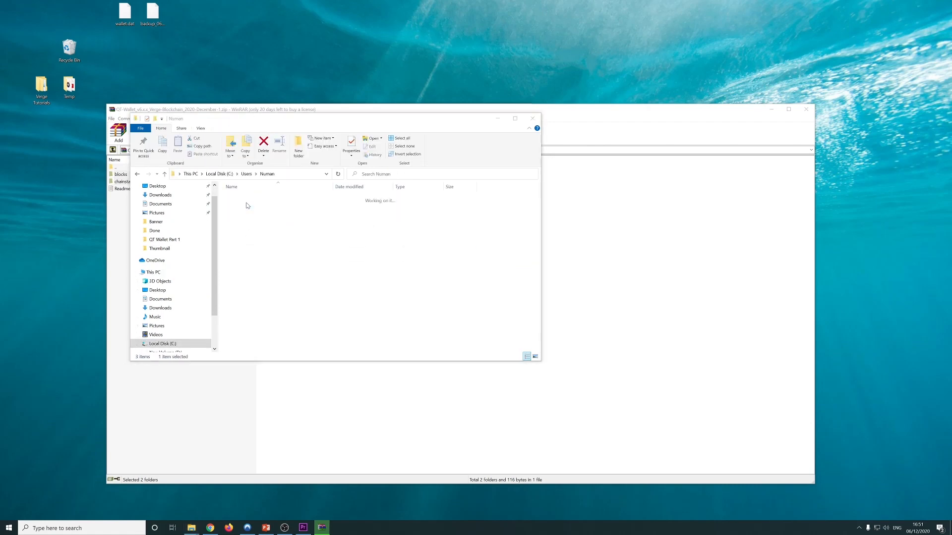
double_click(245, 208)
double_click(245, 214)
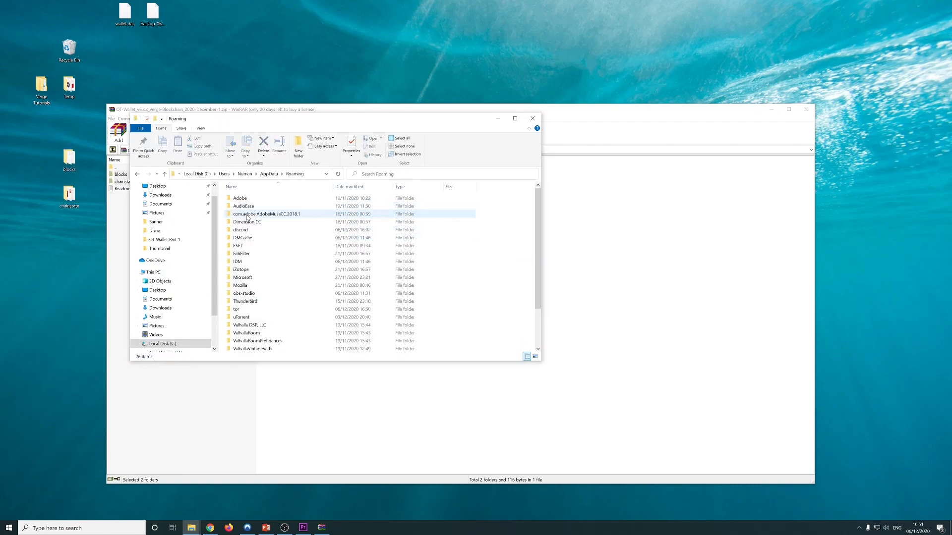
left_click(245, 301)
scroll(245, 303, "down", 2)
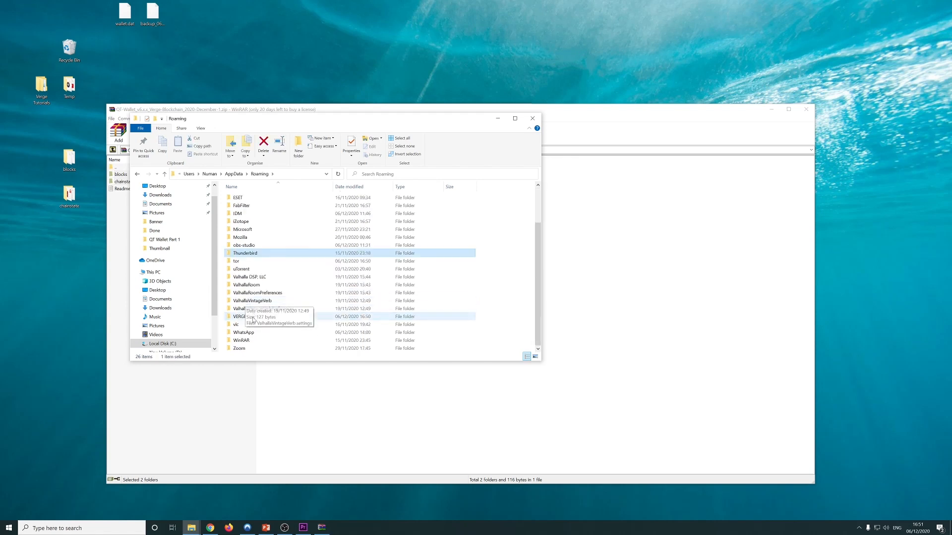
left_click(249, 276)
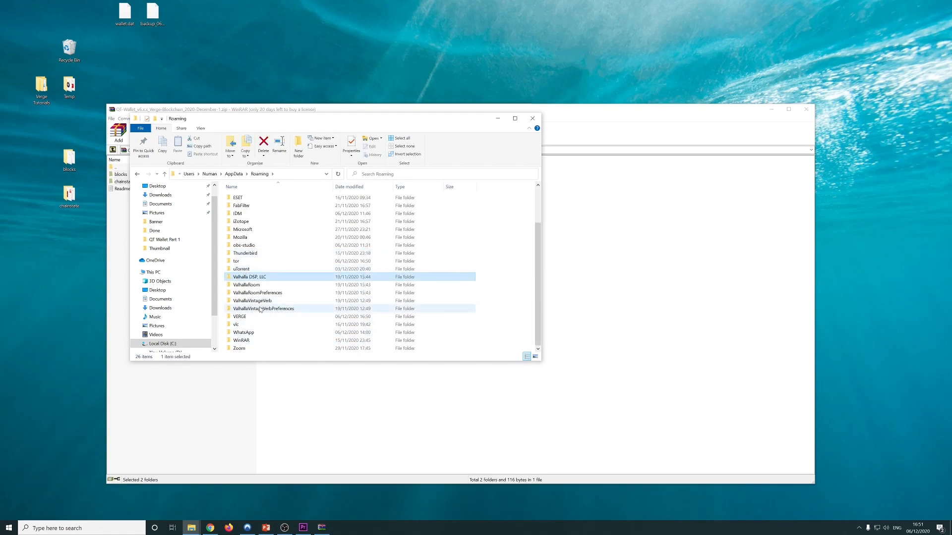
double_click(241, 316)
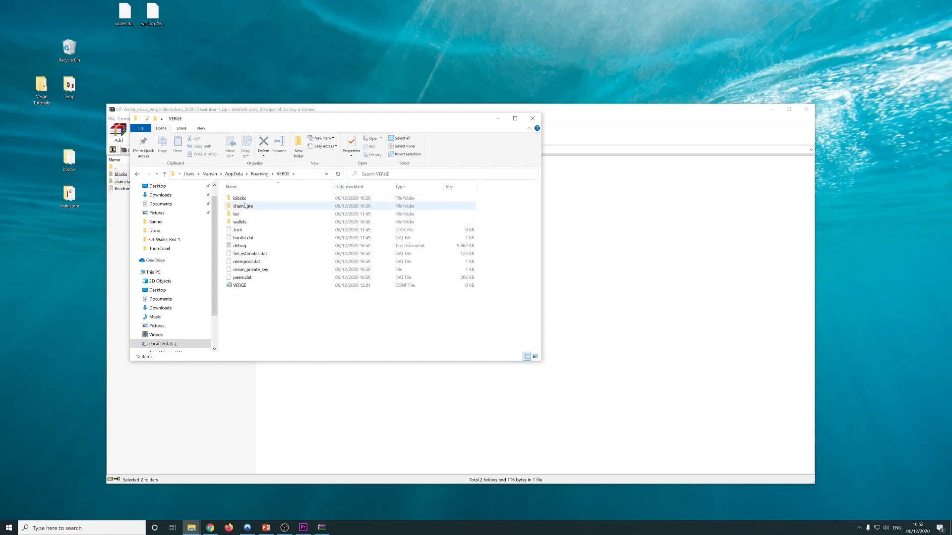
Move blocks and chainstate into VERGE, replacing the existing files
left_click_drag(72, 263, 373, 323)
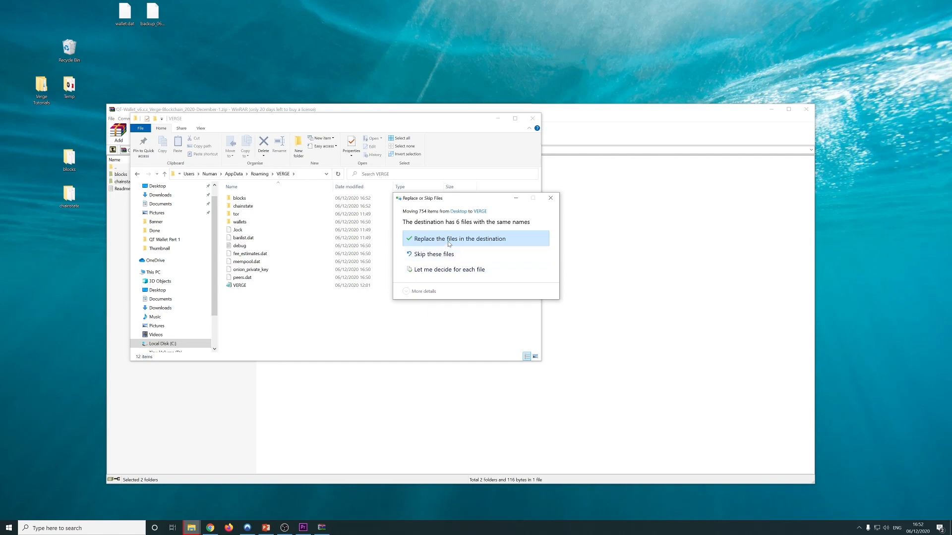
left_click(450, 240)
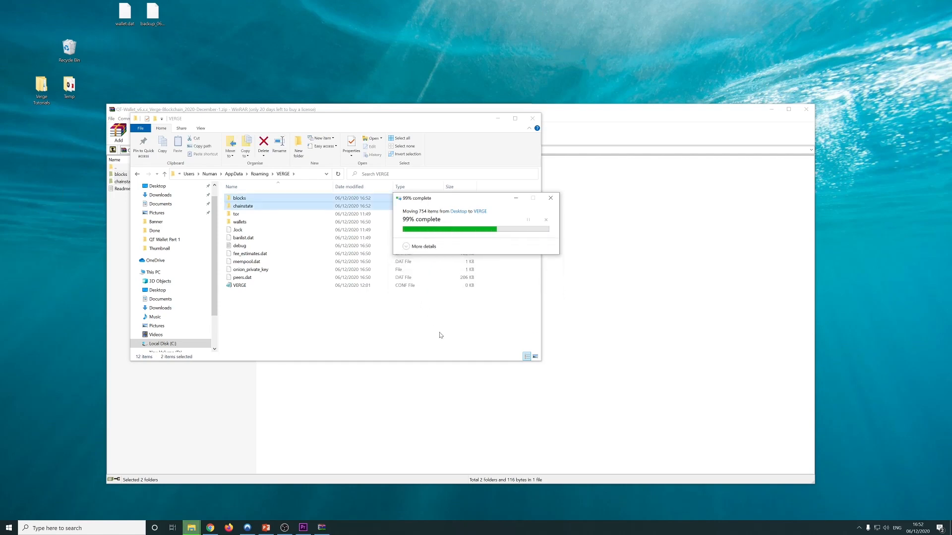
left_click(303, 316)
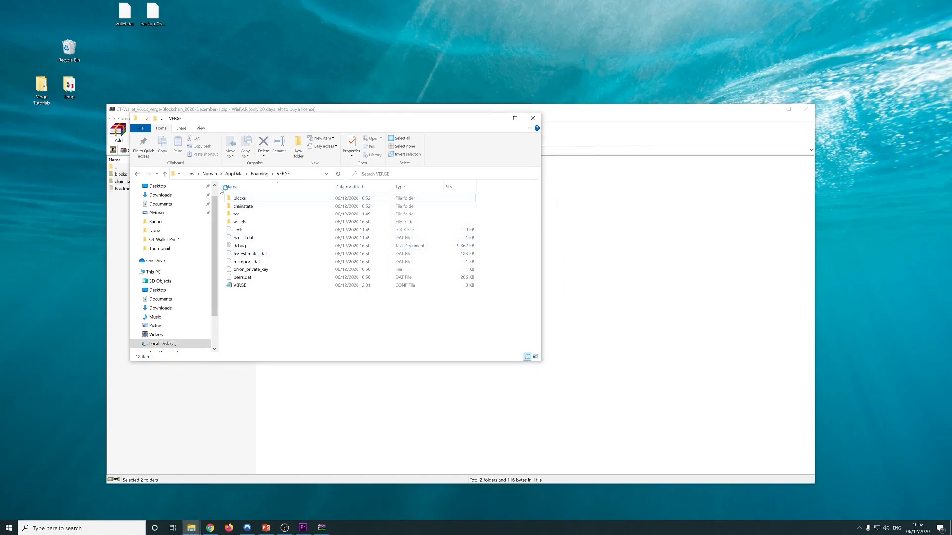
Inspect the chainstate and blocks folders, checking blk00000.dat's size, then close the windows
double_click(244, 205)
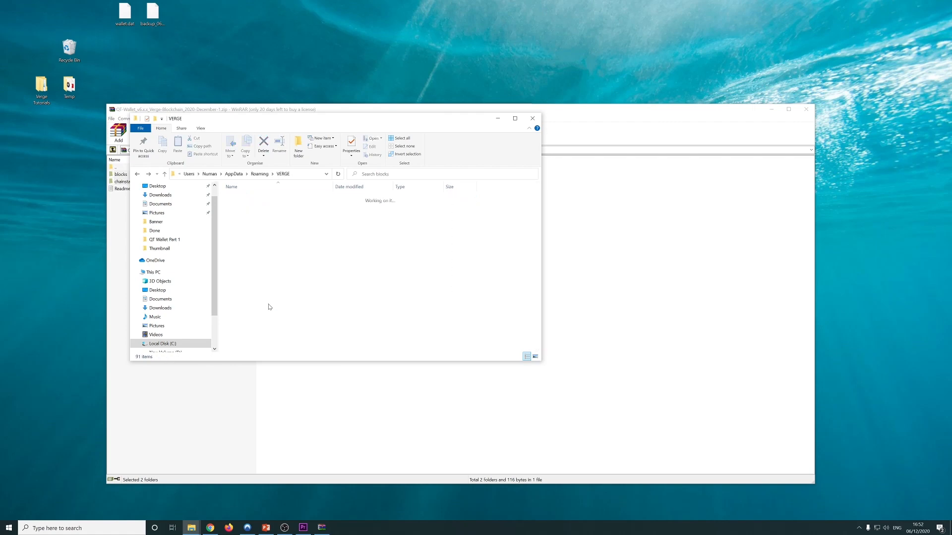
key("BackSpace")
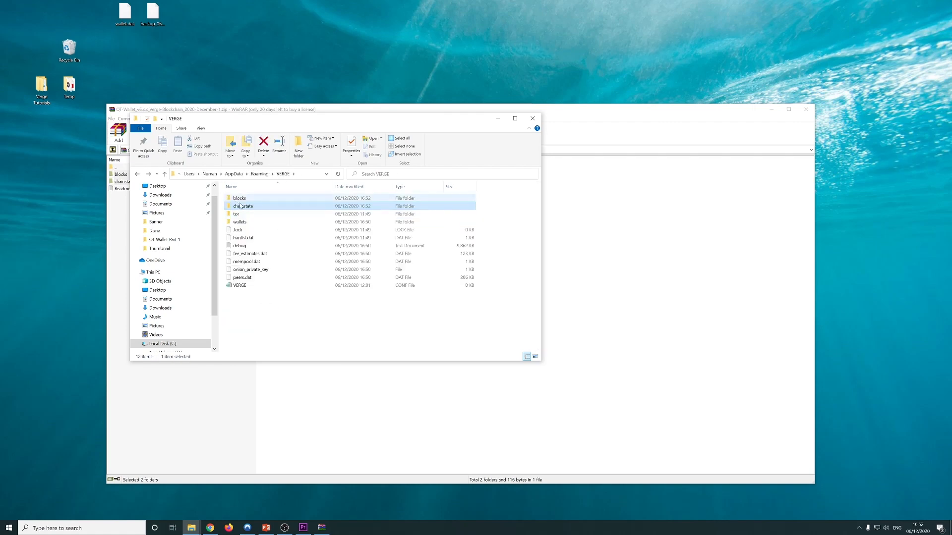
double_click(240, 198)
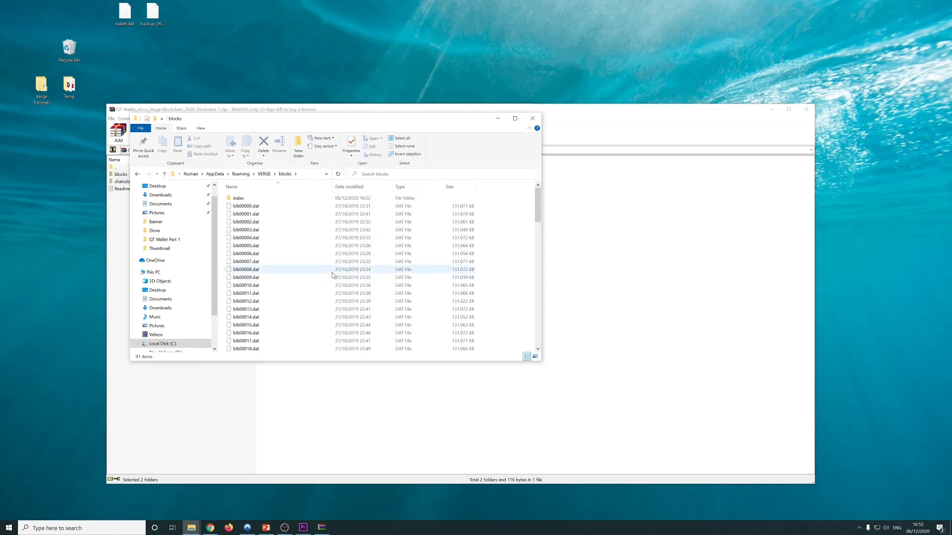
scroll(342, 297, "down", 20)
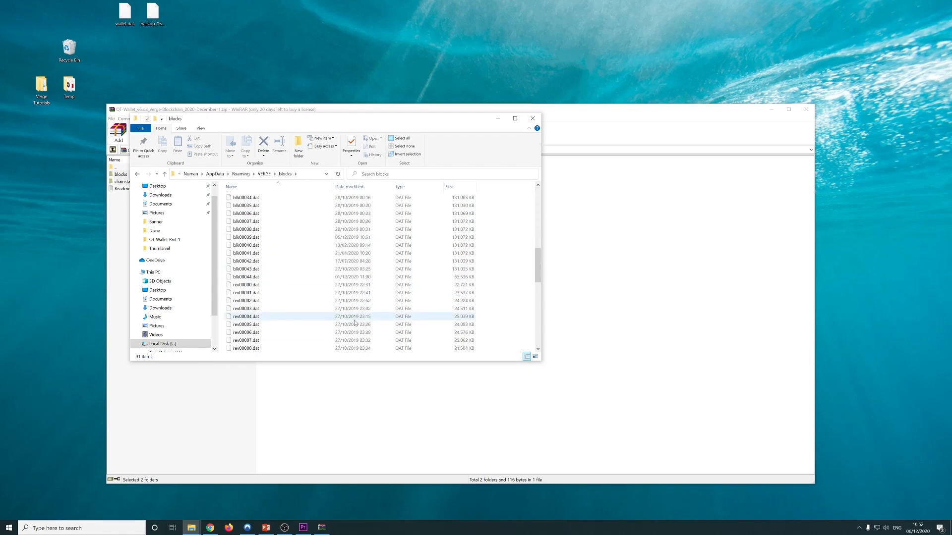
scroll(354, 312, "up", 18)
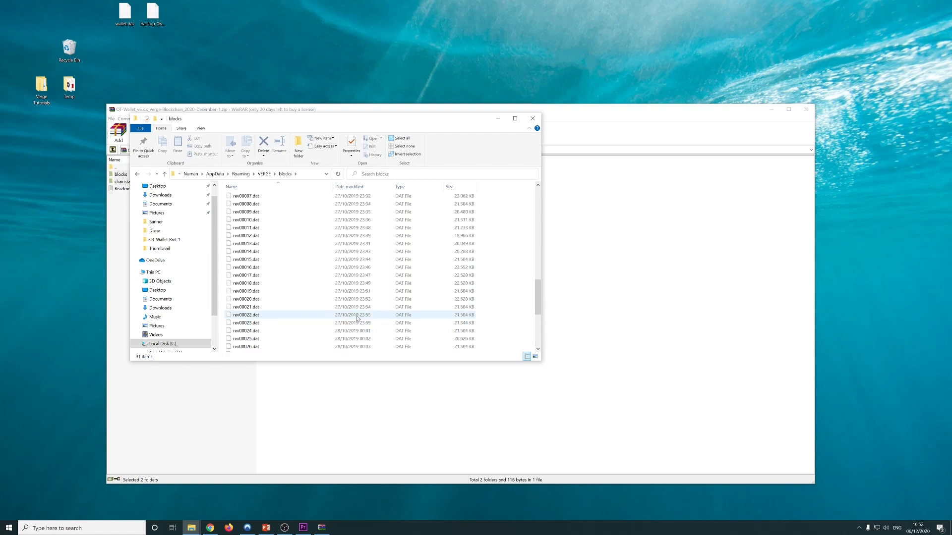
scroll(358, 298, "up", 5)
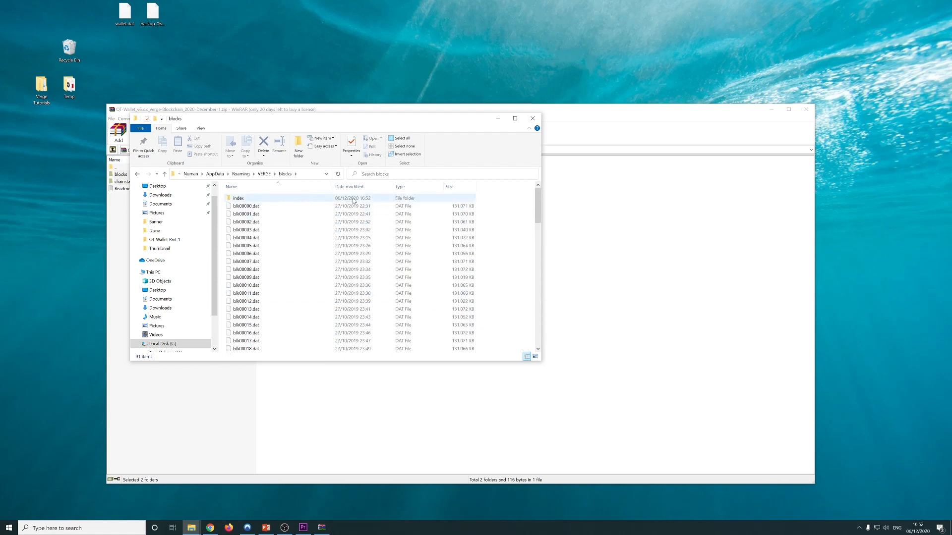
left_click(337, 206)
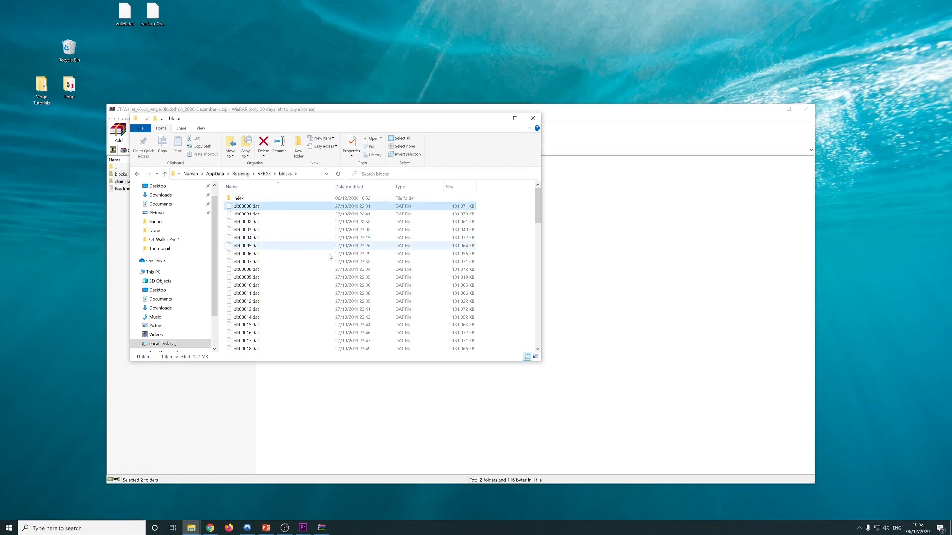
scroll(347, 277, "down", 20)
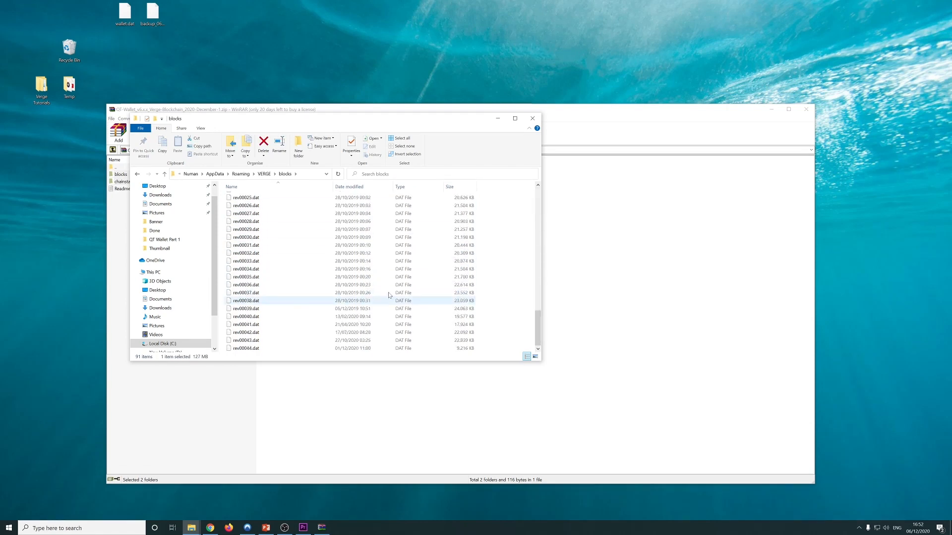
mouse_move(538, 335)
left_mouse_down()
mouse_move(538, 213)
mouse_move(538, 342)
left_mouse_up()
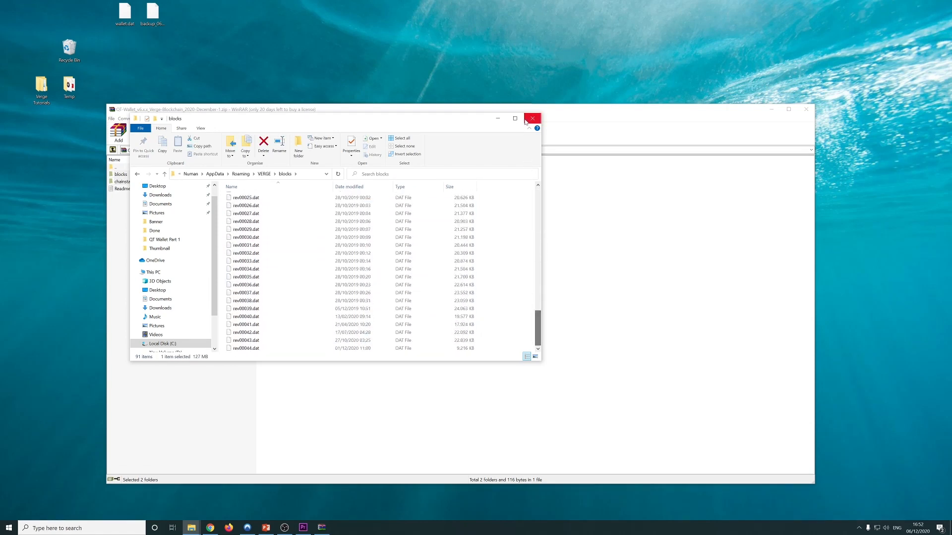
left_click(532, 118)
left_click(799, 111)
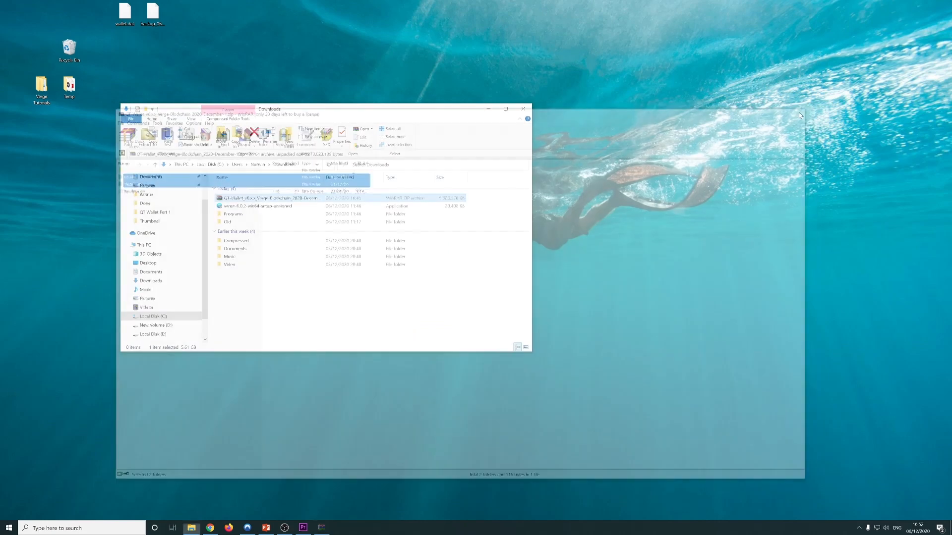
Close the Downloads window and launch Verge Leviosa from the Start menu
left_click(523, 109)
left_click(9, 528)
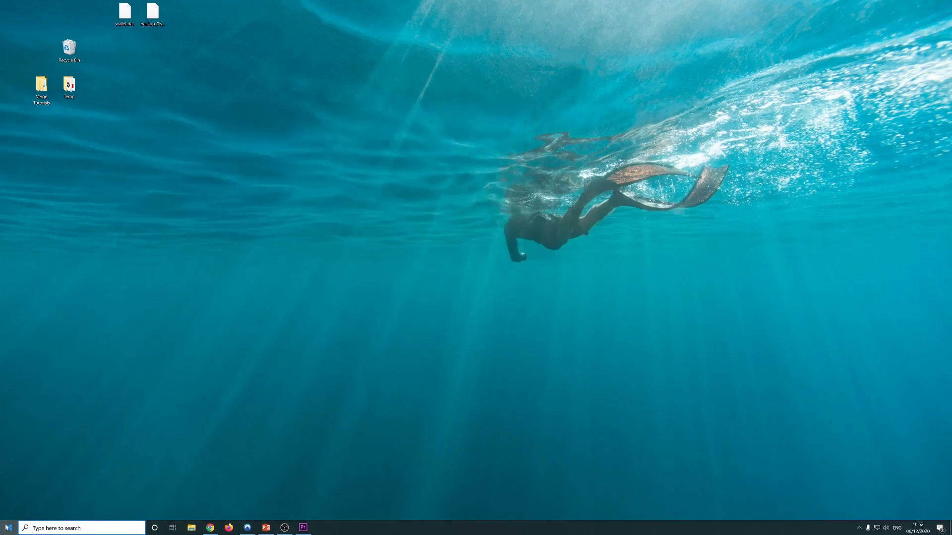
left_click(62, 306)
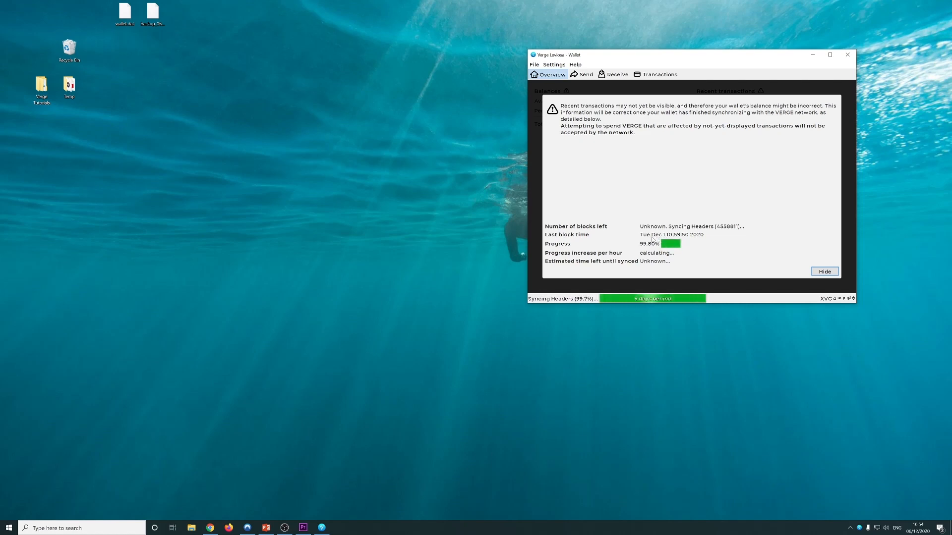
Check the debug window, then hide the sync overlay at 99.96% to show the balances
left_click(575, 64)
left_click(584, 73)
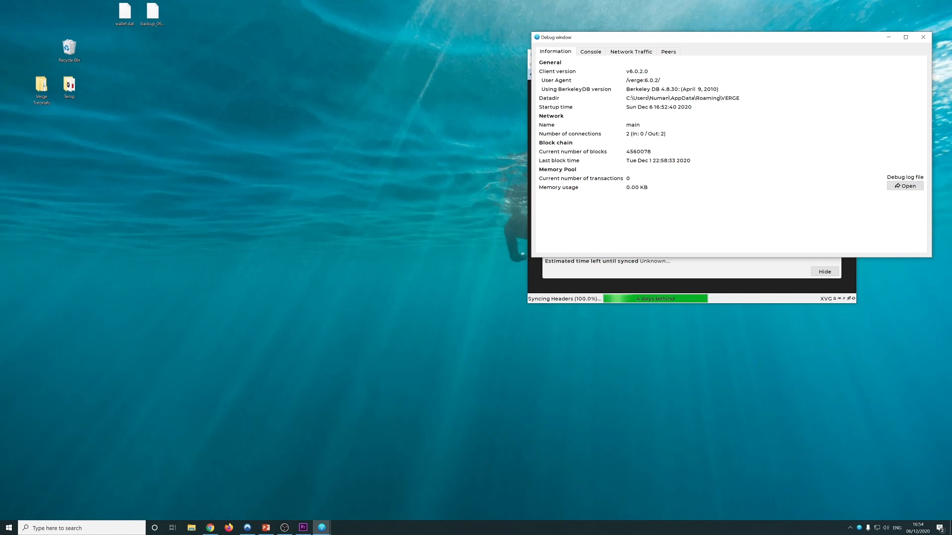
left_click(923, 37)
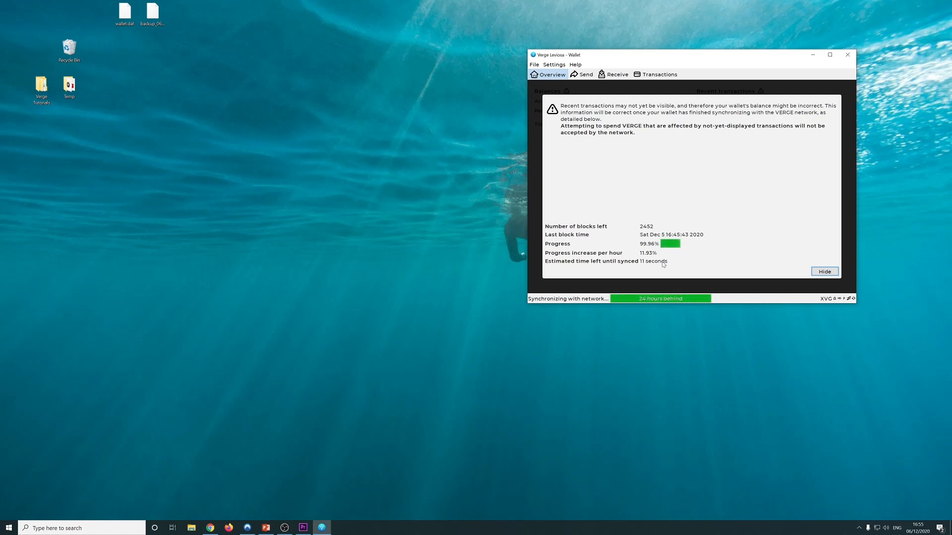
left_click(824, 272)
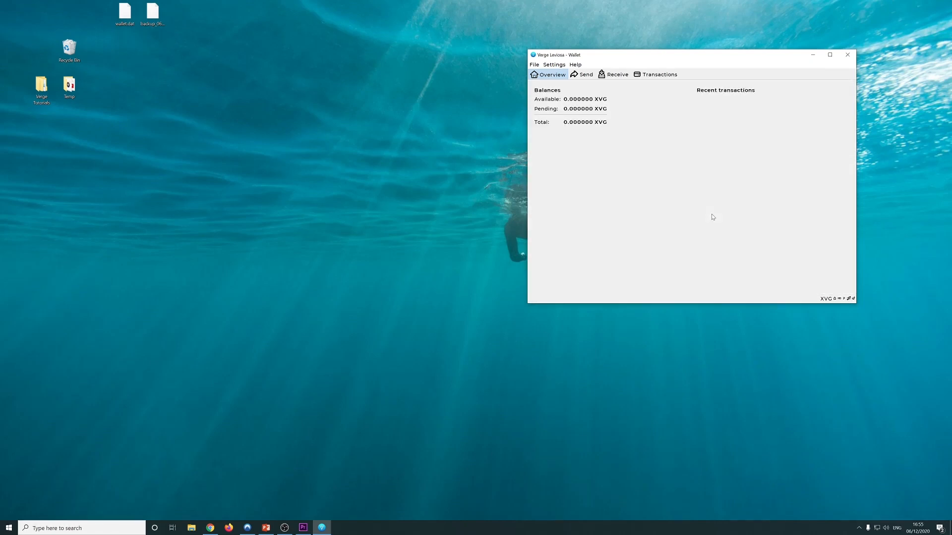
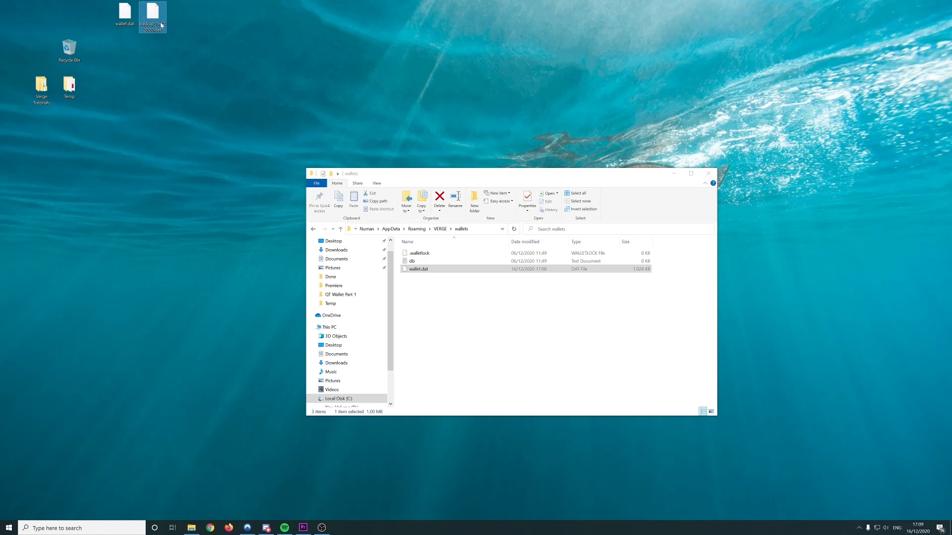
Delete the old wallet.dat from the VERGE wallets folder
left_click(425, 298)
left_click(416, 269)
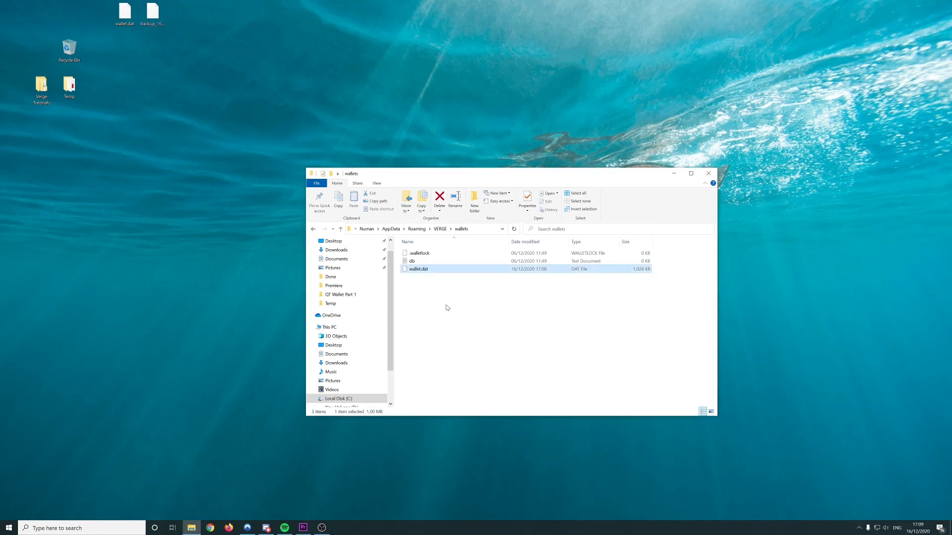
key("Delete")
Search 'ver' in Start and launch Verge Leviosa (64-bit) with a fresh wallet
left_click(713, 174)
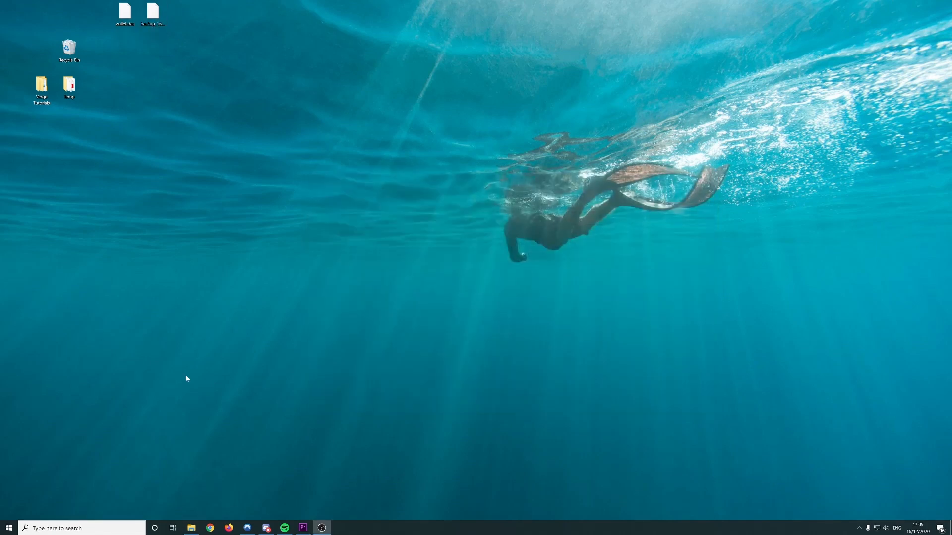
left_click(7, 527)
type("ver")
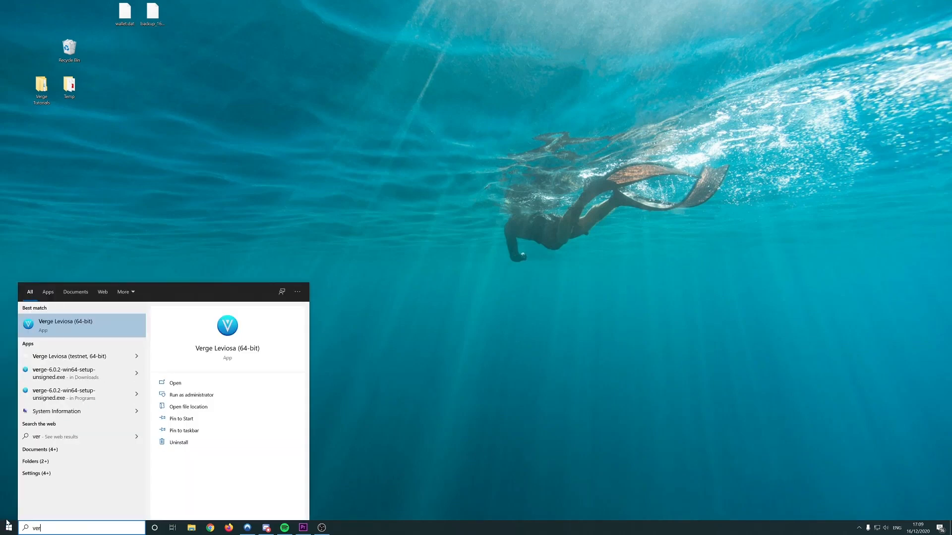
left_click(72, 327)
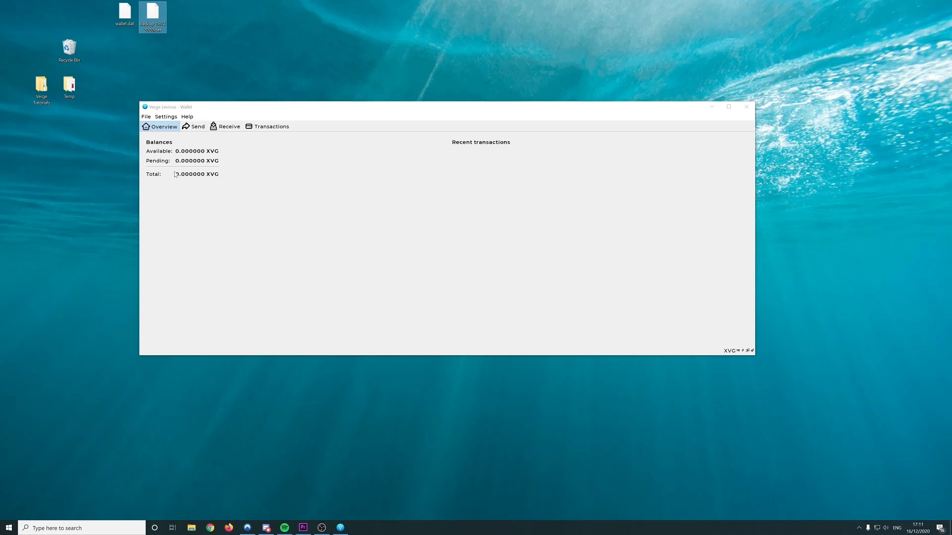
left_click(191, 527)
left_click(337, 340)
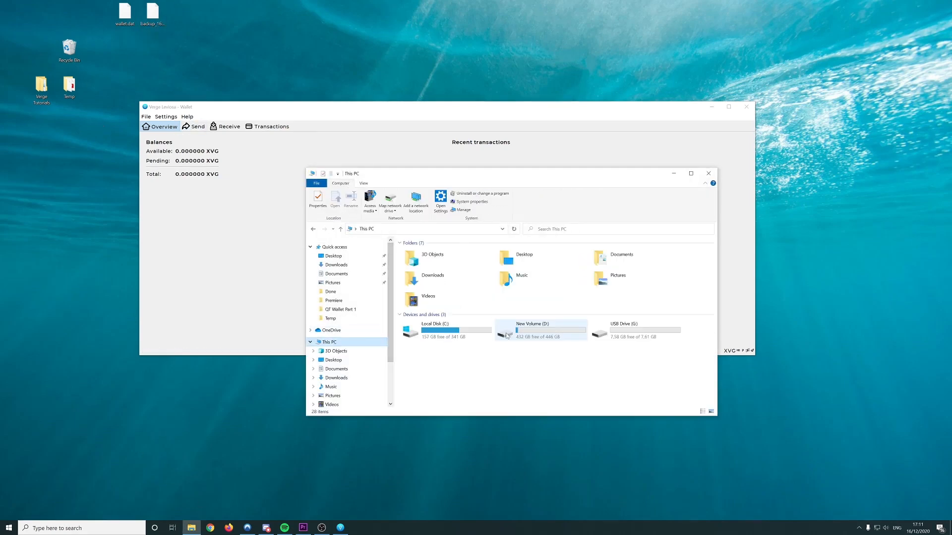
double_click(456, 322)
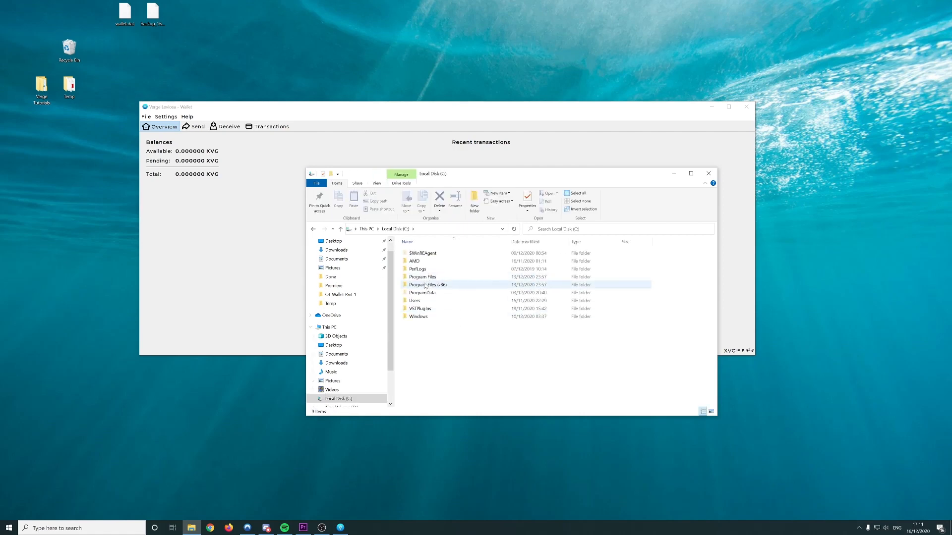
double_click(419, 301)
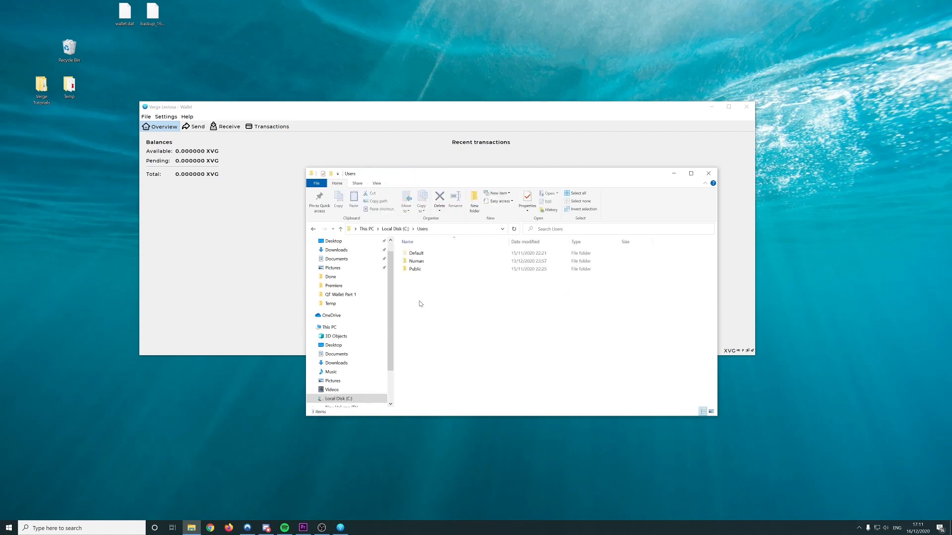
double_click(417, 261)
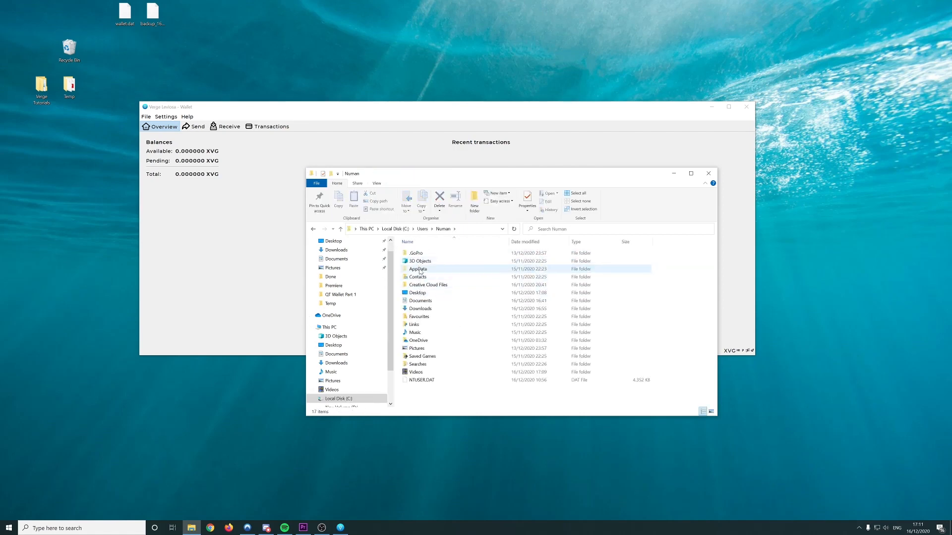
double_click(418, 269)
double_click(413, 269)
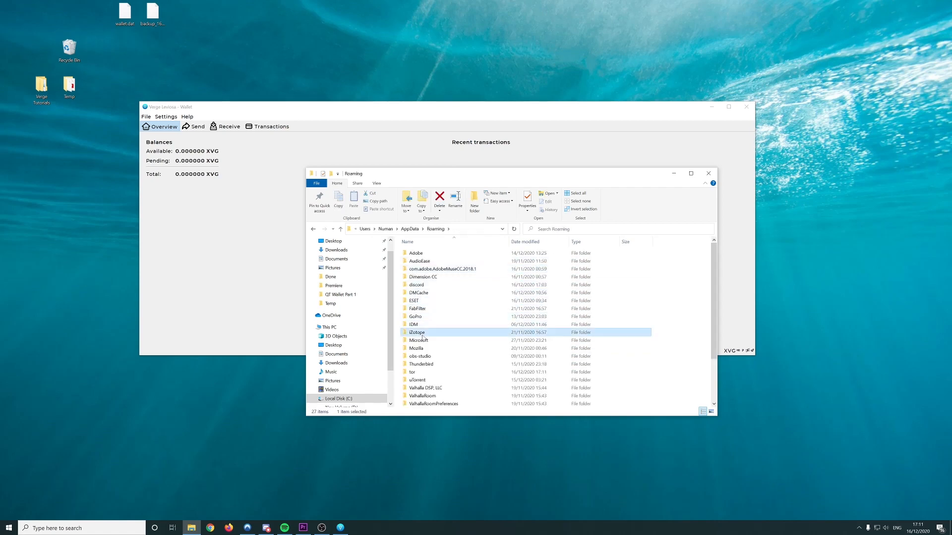
scroll(415, 337, "down", 2)
left_click(413, 394)
double_click(414, 394)
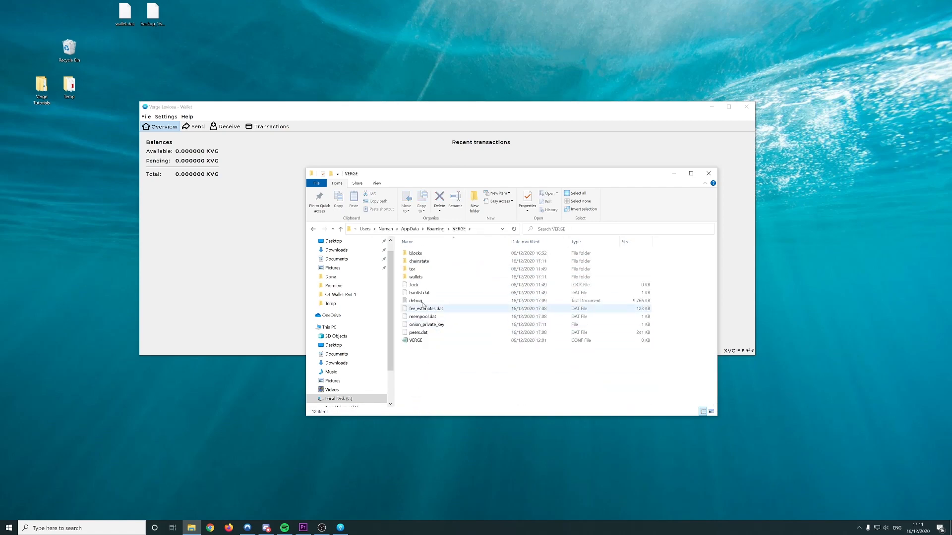
double_click(416, 277)
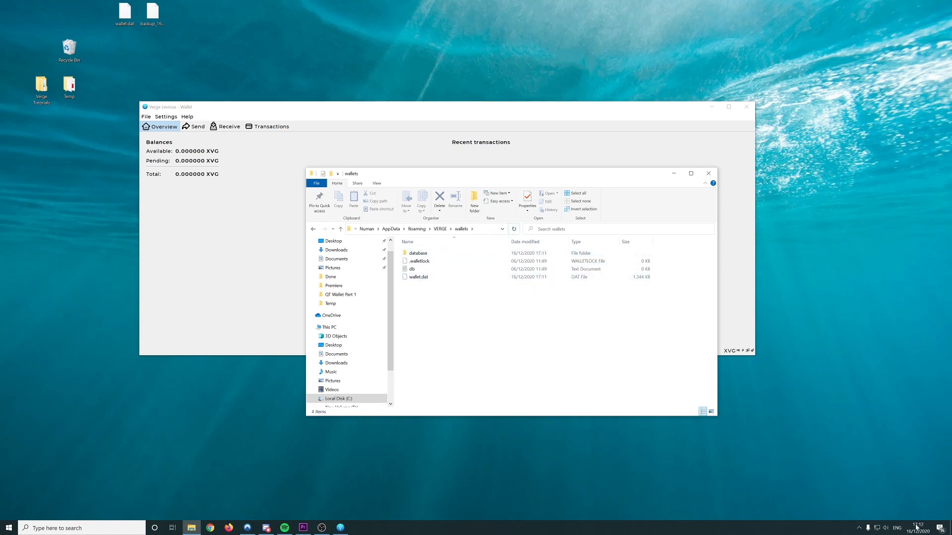
left_click(487, 230)
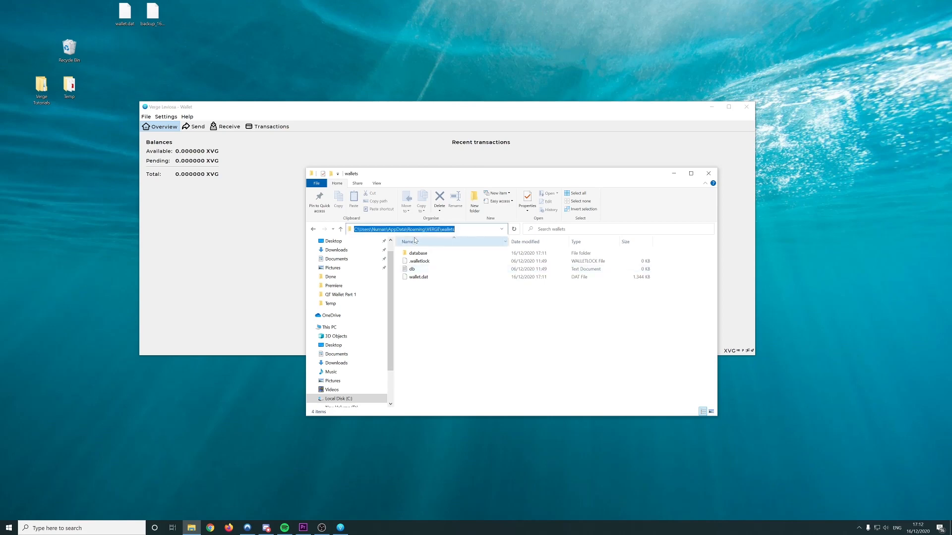
left_click(473, 306)
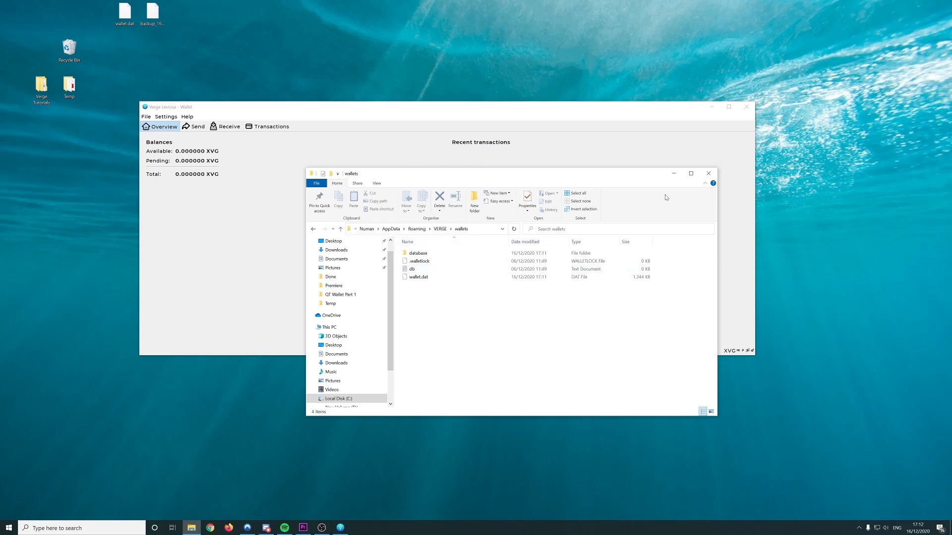
left_click(707, 175)
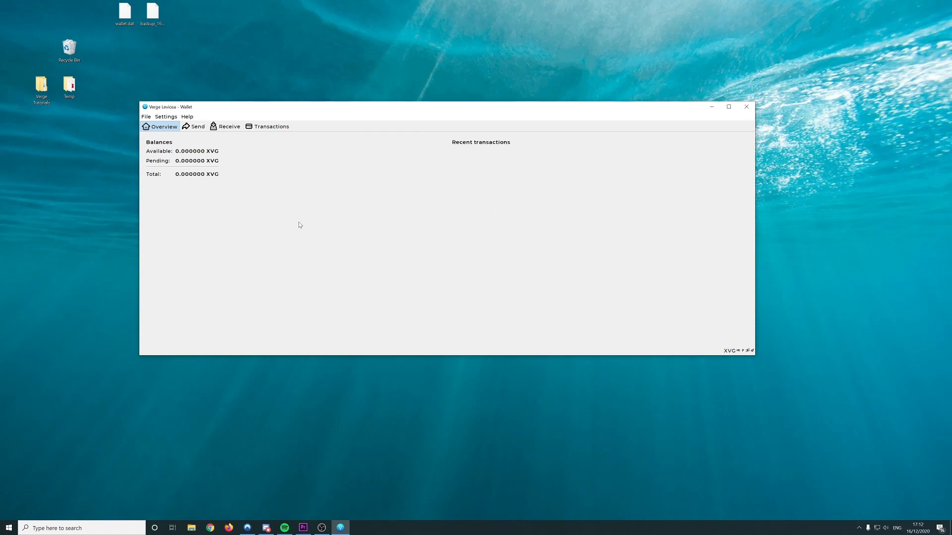
Look through the Send, Receive and Transactions pages, then return to the overview
left_click(194, 126)
left_click(226, 126)
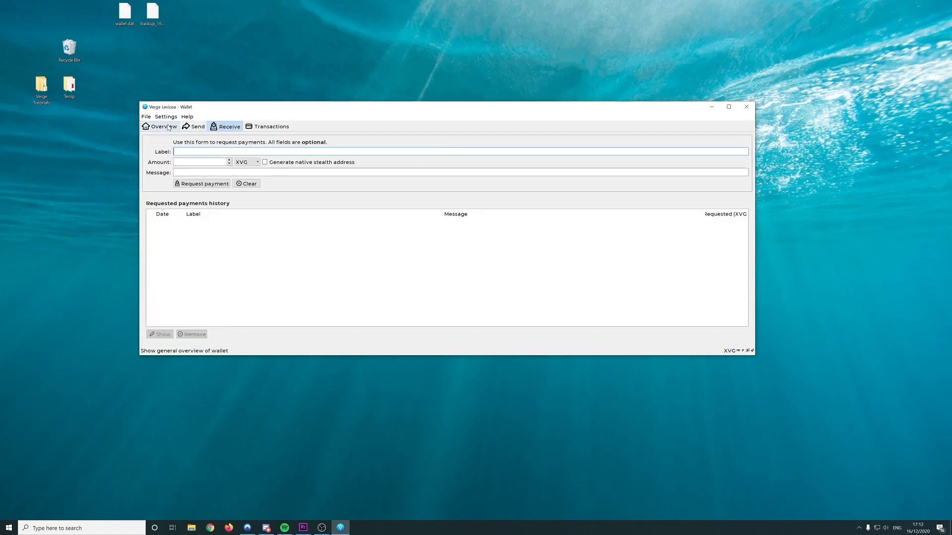
left_click(167, 127)
left_click(268, 127)
left_click(168, 127)
Encrypt the wallet with a new passphrase, confirm it, and accept the shutdown notice
left_click(167, 118)
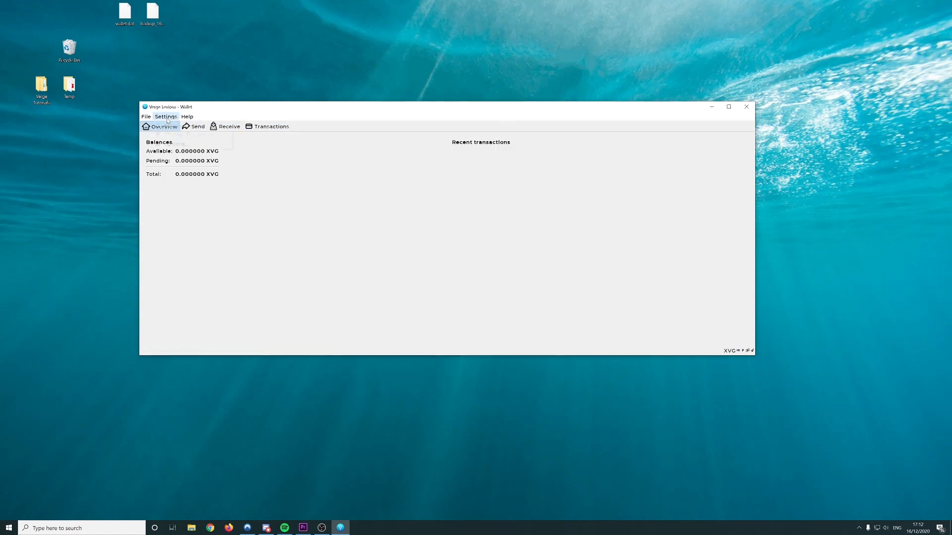
left_click(184, 126)
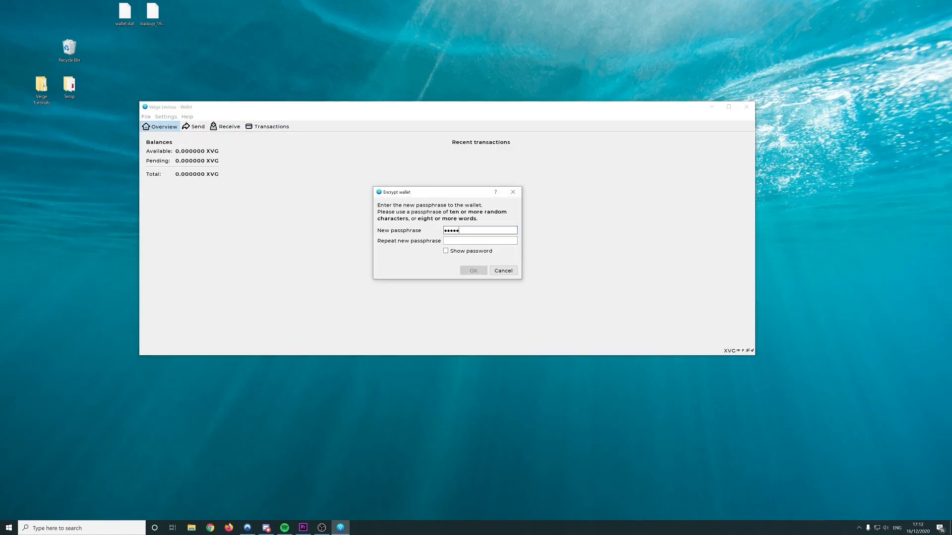
type("•••")
left_click(452, 252)
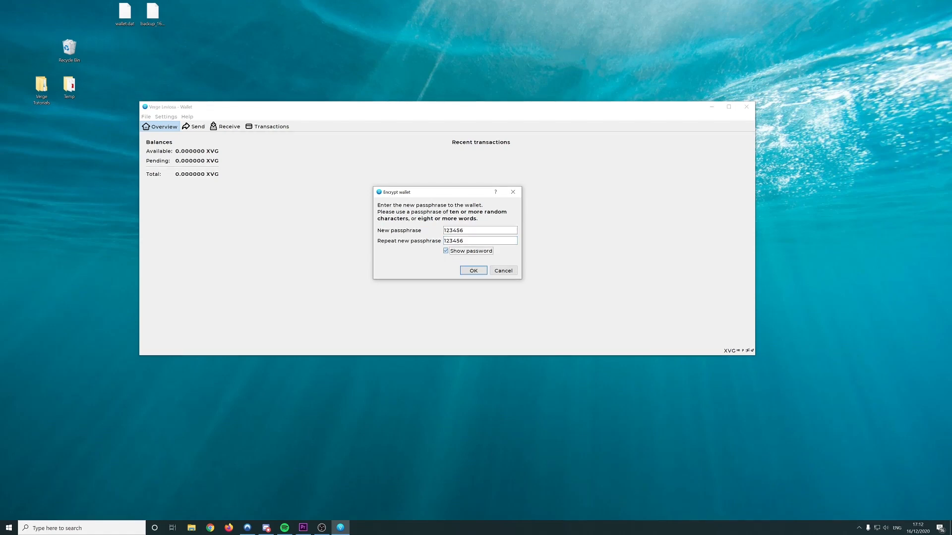
left_click(468, 241)
left_click_drag(465, 230, 444, 230)
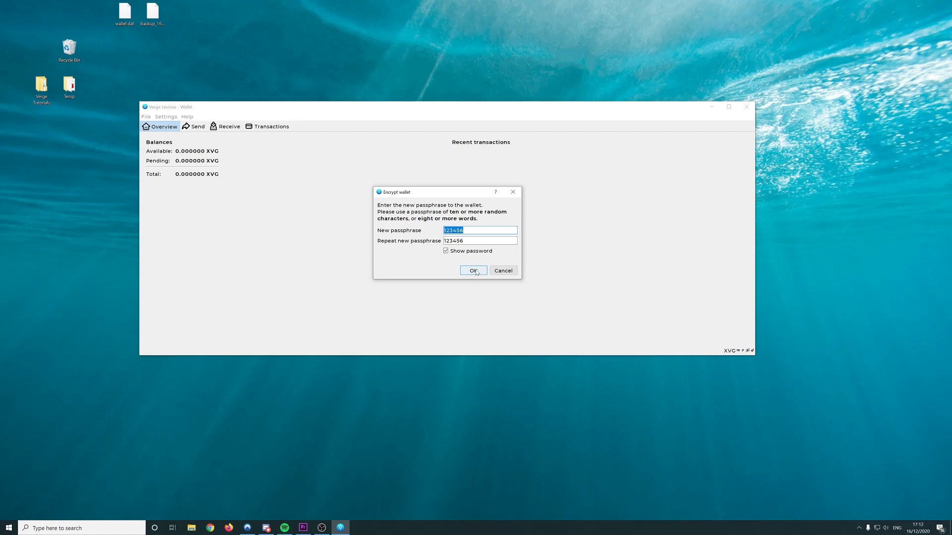
left_click(474, 271)
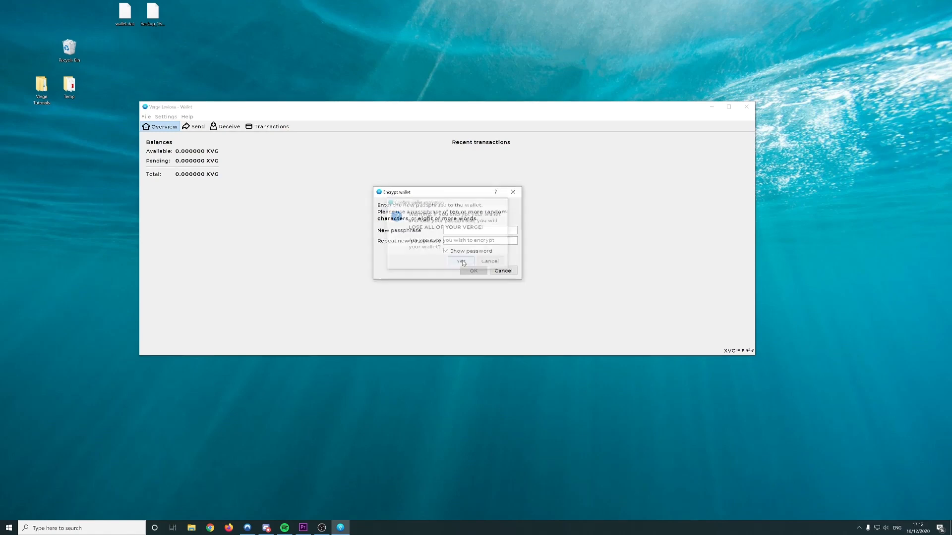
left_click(459, 262)
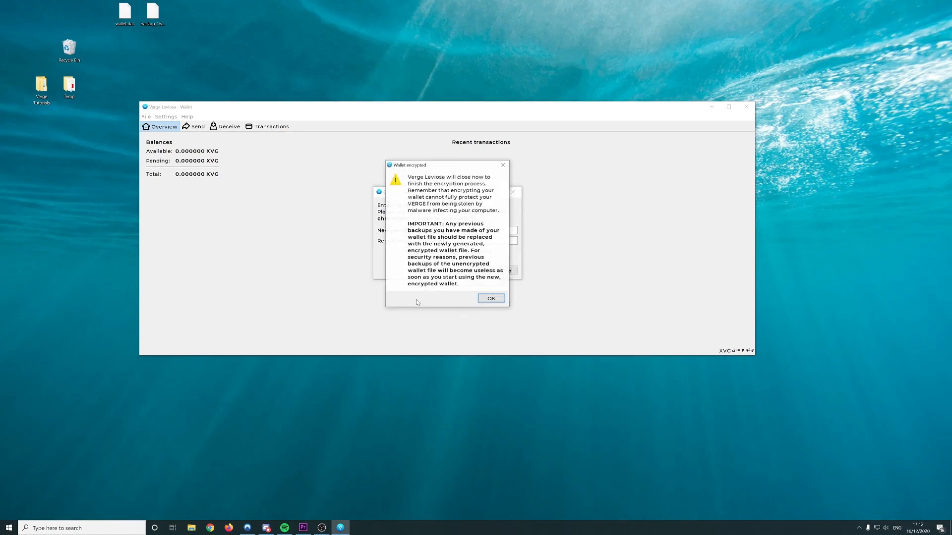
left_click(491, 299)
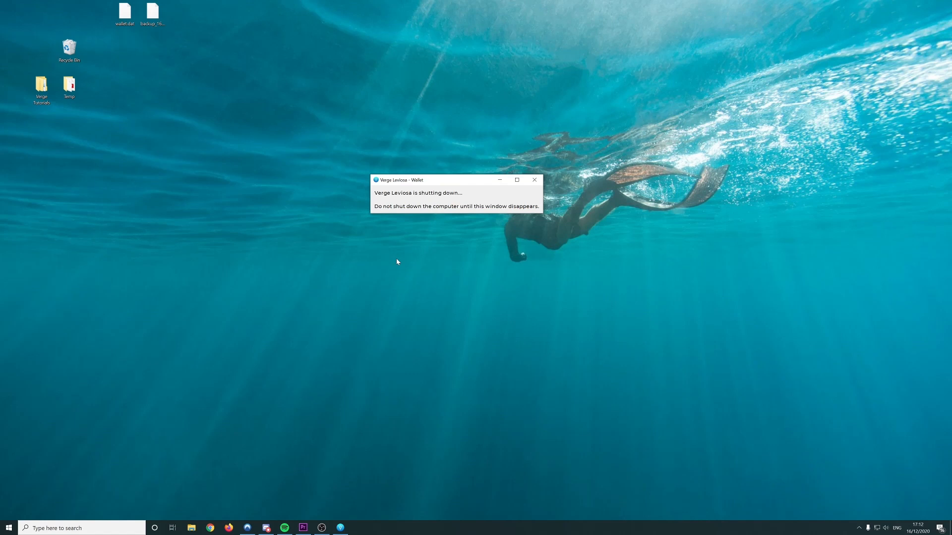
Relaunch Verge Leviosa (64-bit) by searching 'verge' from the Start menu
key("super")
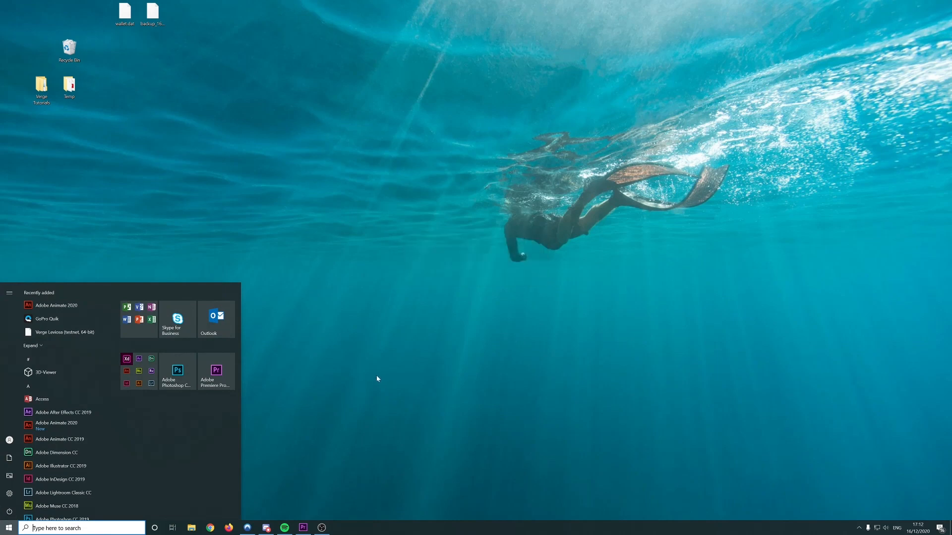
type("verge")
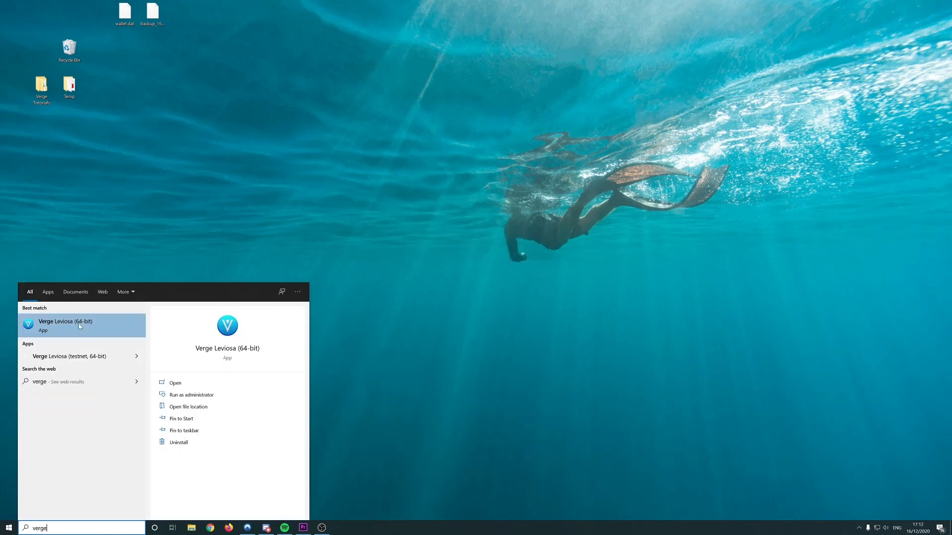
left_click(214, 315)
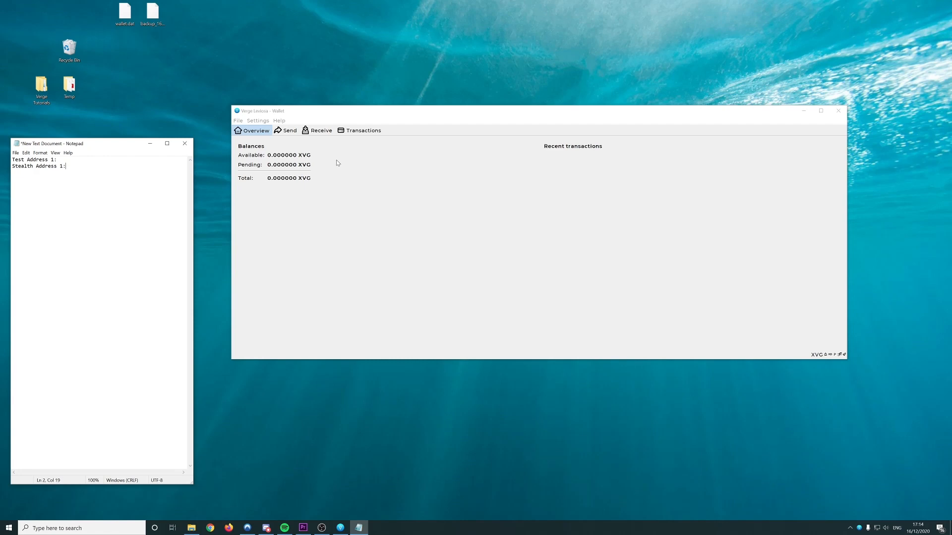
Cycle through the Overview, Send, Receive and Transactions pages with Alt+1 to Alt+4
left_click(337, 163)
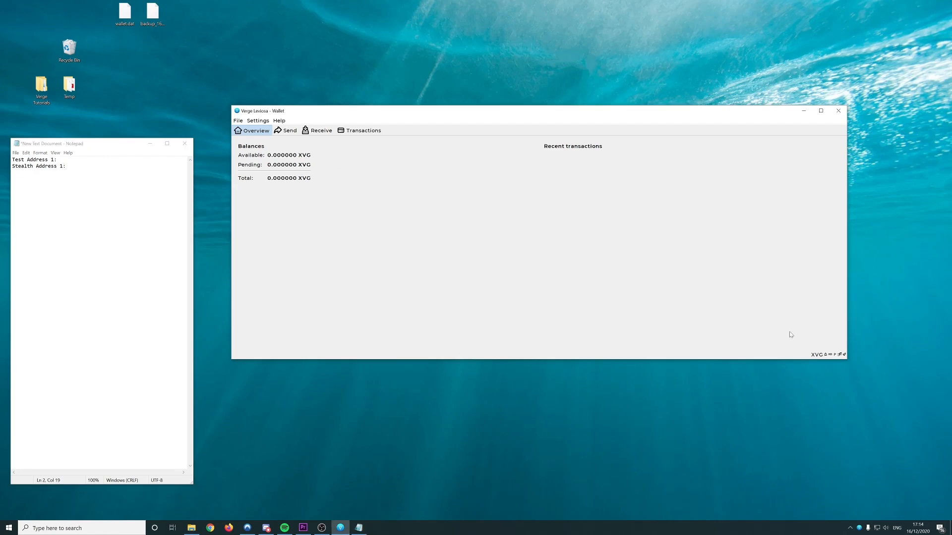
key("alt+3")
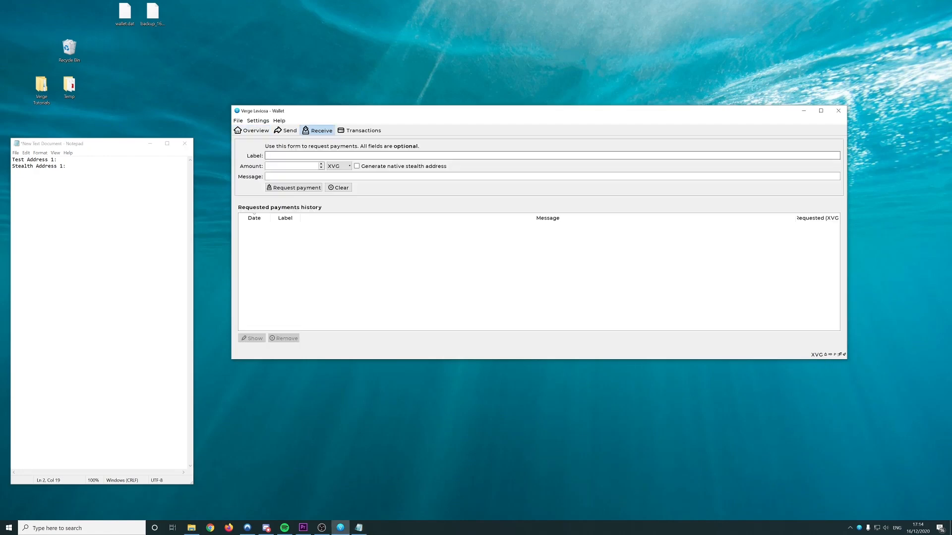
key("alt+1")
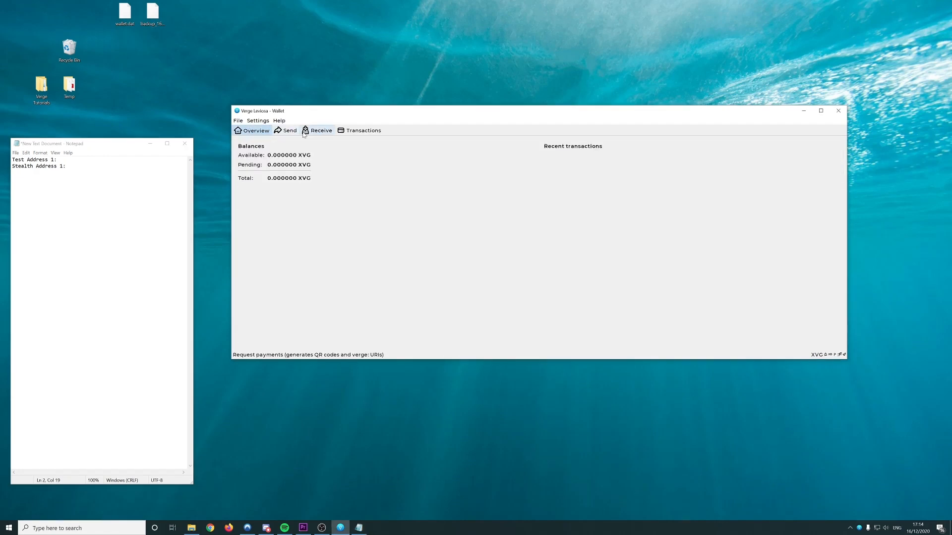
key("alt+2")
key("alt+3")
key("alt+4")
key("alt+1")
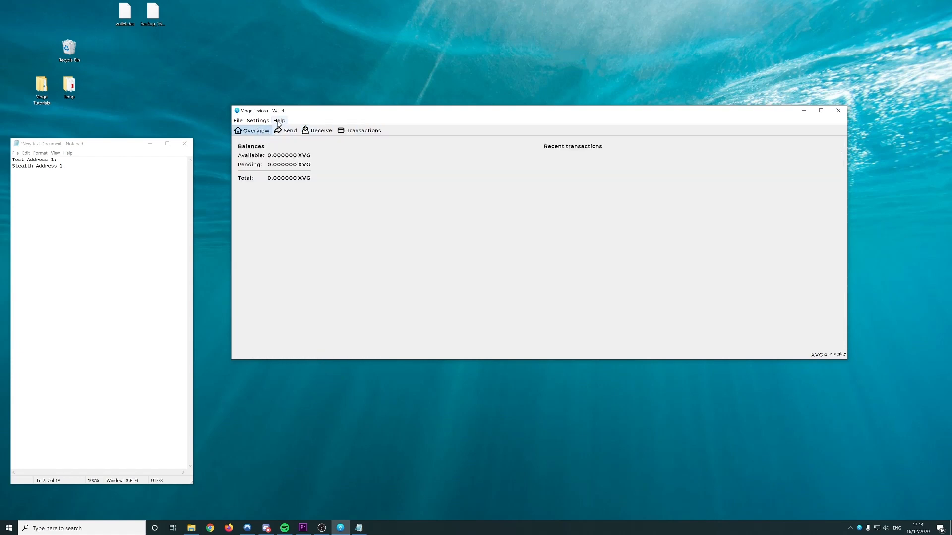
Check connections and the 4596399 block count in the debug window, then go to Receive
left_click(280, 122)
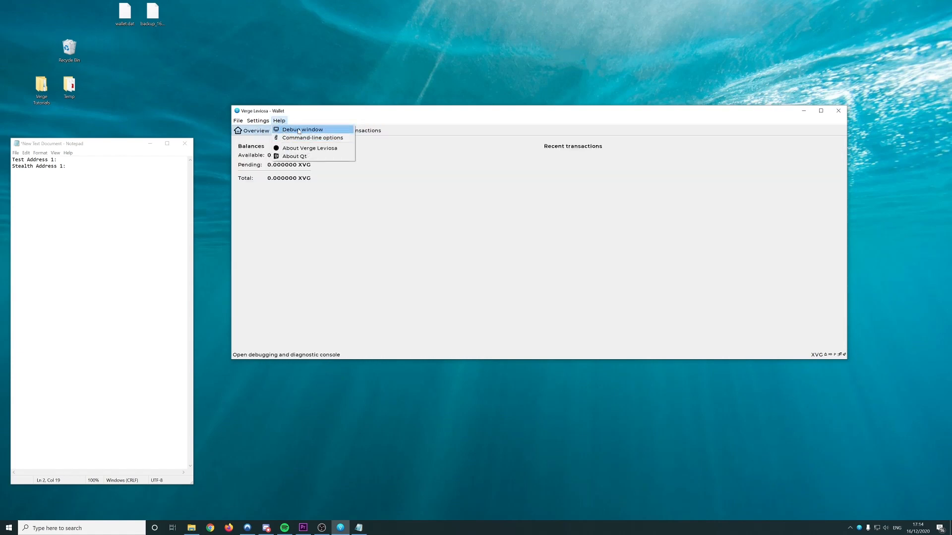
left_click(299, 130)
left_click_drag(529, 378, 489, 397)
left_click(474, 383)
left_click(517, 396)
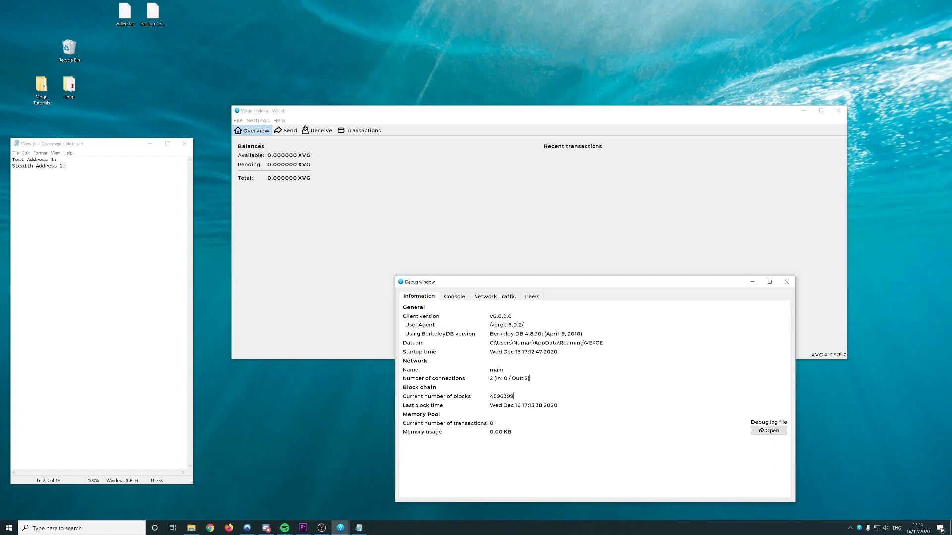
left_click(786, 285)
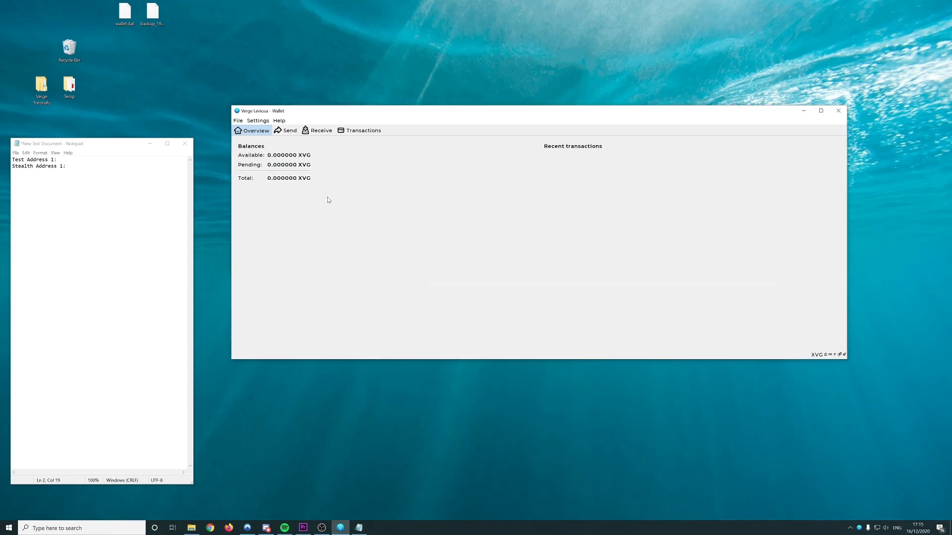
left_click(323, 130)
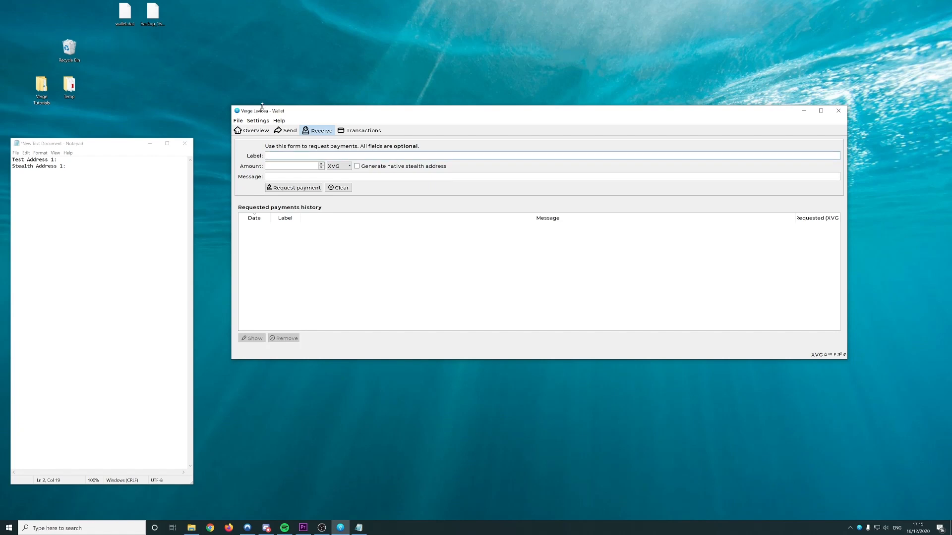
Create a payment request labelled 'Test Address 1' using the label copied from the notes
left_click_drag(55, 159, 12, 160)
key("ctrl+c")
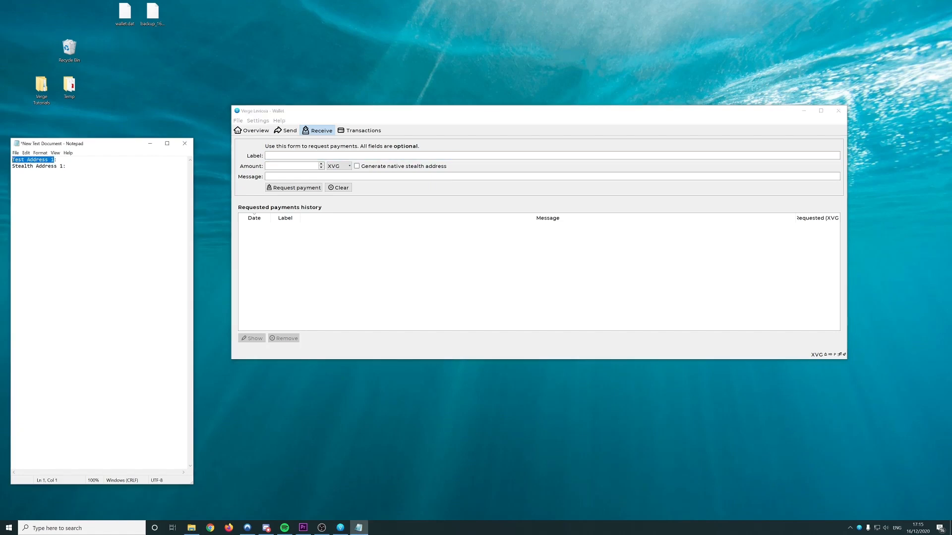
left_click(305, 155)
key("ctrl+v")
left_click(304, 176)
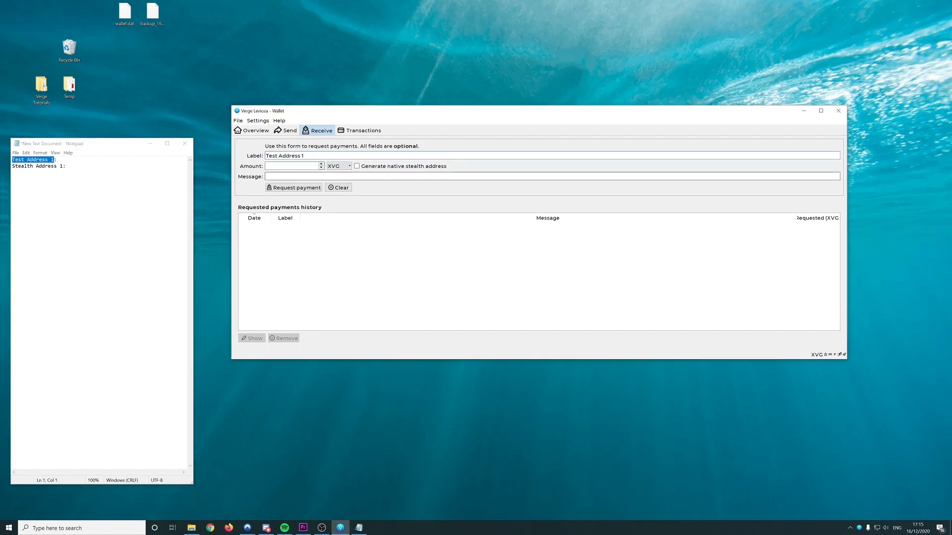
left_click(318, 188)
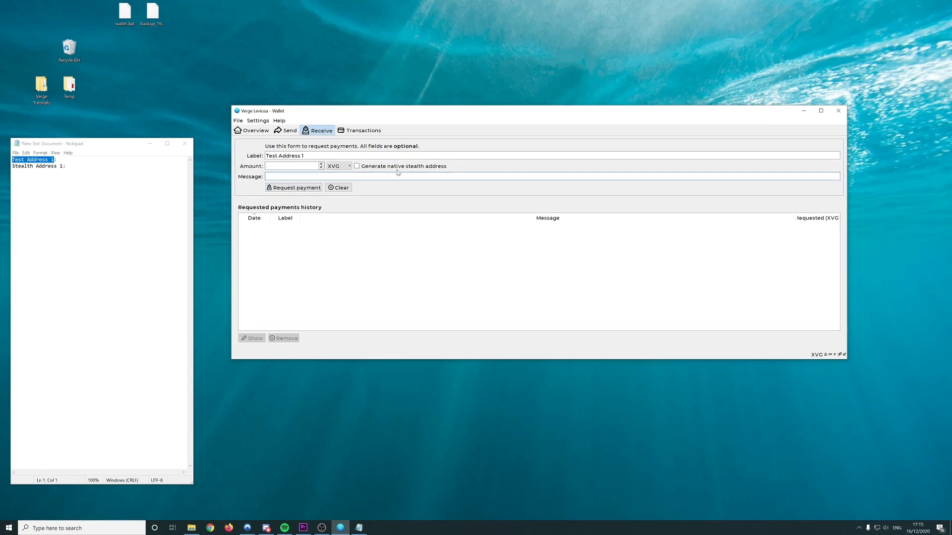
left_click(294, 188)
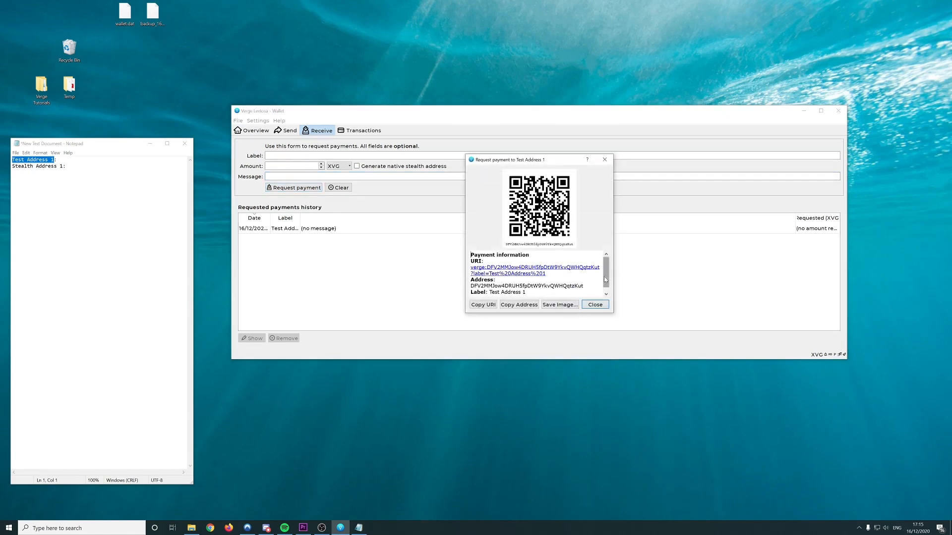
Copy the request's receiving address into the notes after Test Address 1 and save them
left_click_drag(605, 279, 605, 284)
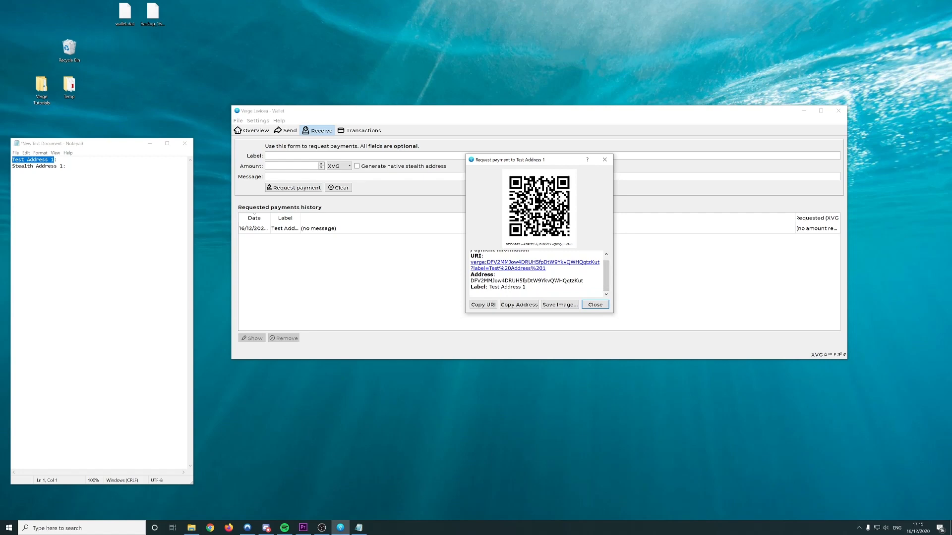
left_click(595, 304)
left_click(253, 229)
double_click(253, 230)
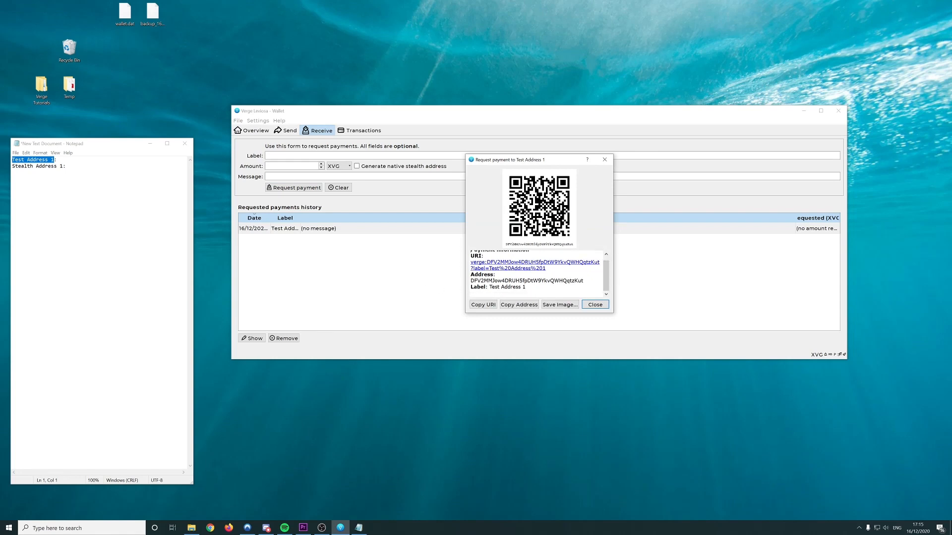
left_click_drag(584, 280, 469, 283)
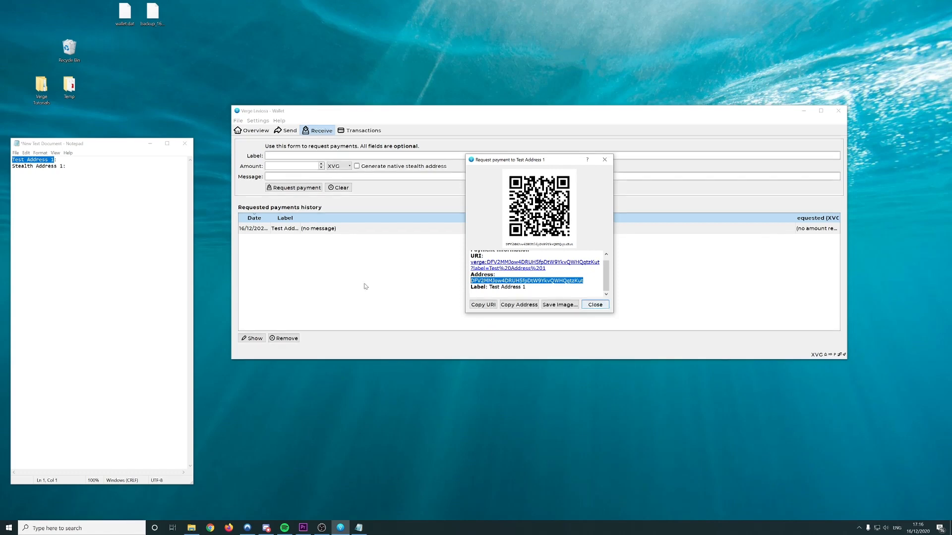
left_click(79, 160)
key("ctrl+v")
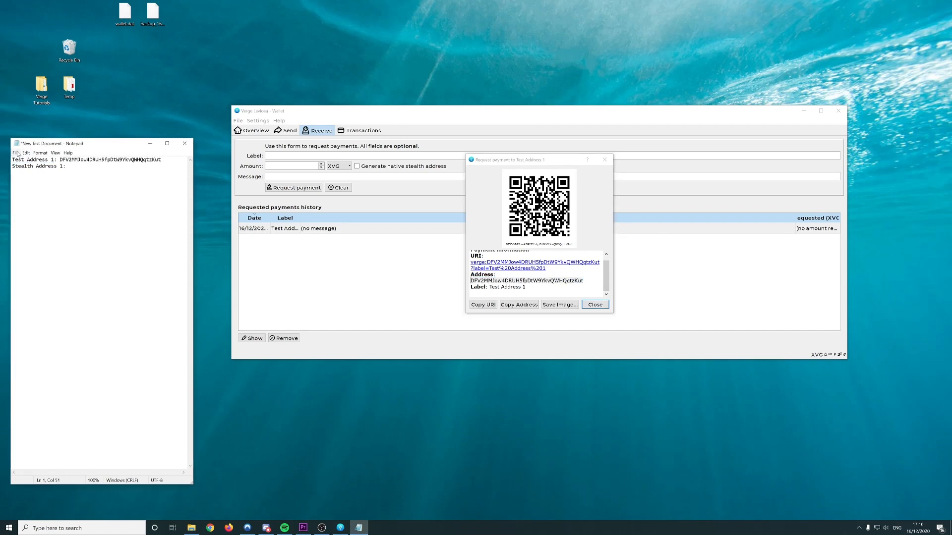
key("ctrl+s")
left_click(190, 146)
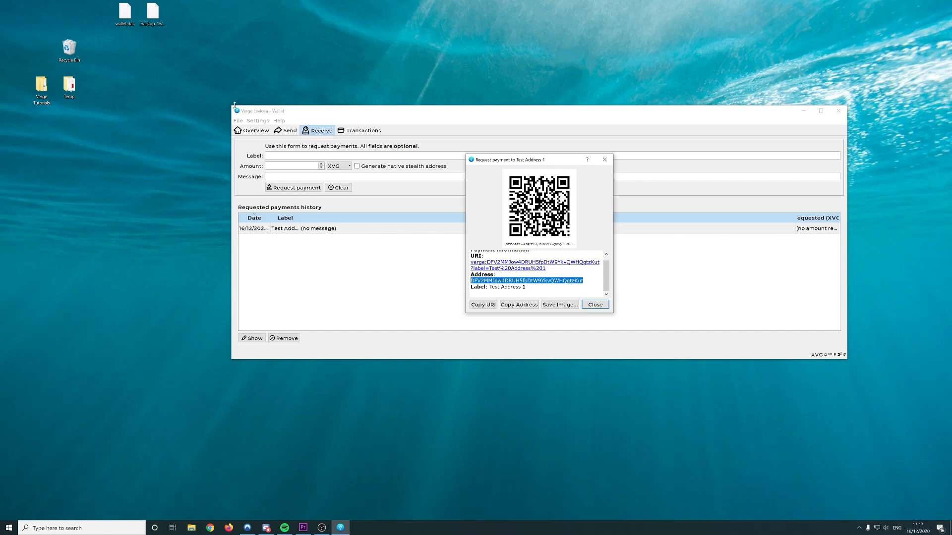
left_click(604, 159)
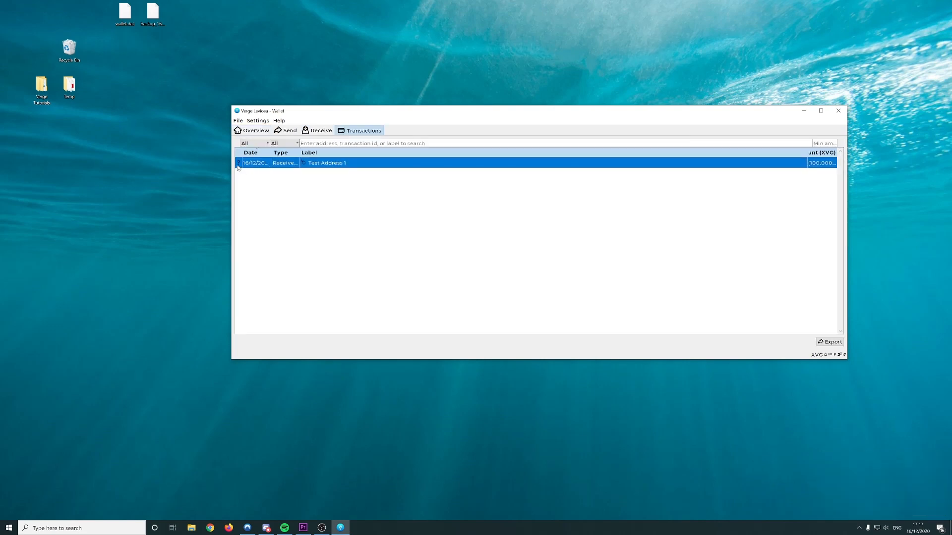
Inspect the incoming 100 XVG Test Address 1 transaction and open it in the transaction list
mouse_move(239, 166)
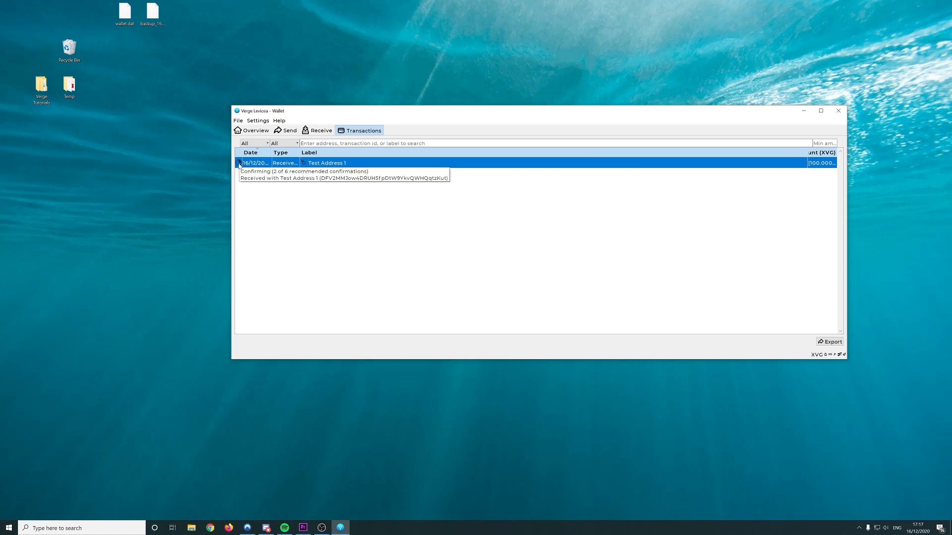
right_click(239, 165)
left_click(273, 176)
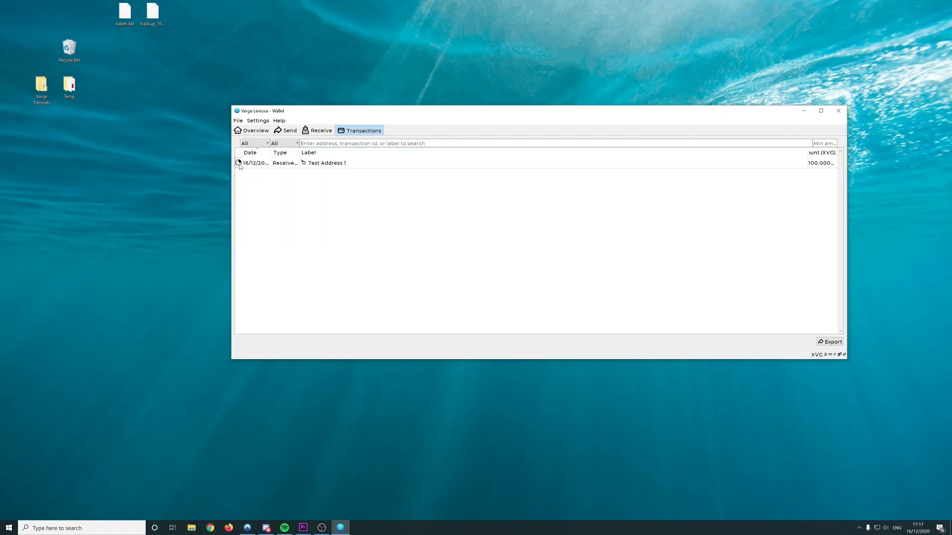
left_click(239, 165)
mouse_move(240, 165)
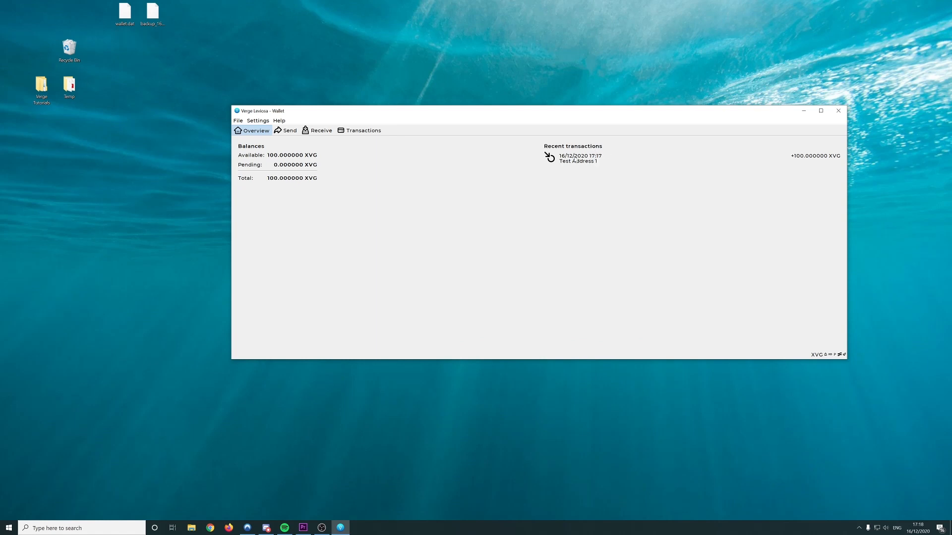
left_click(578, 159)
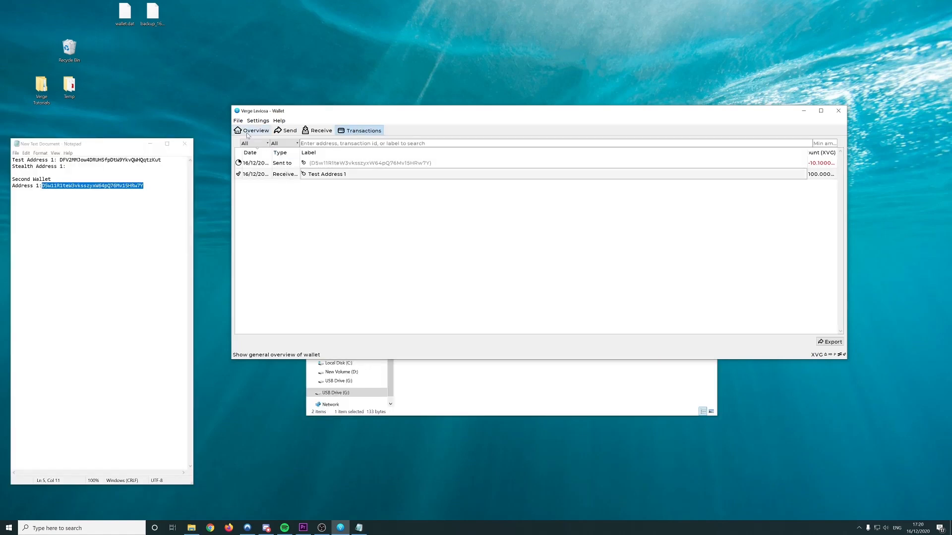
Open the Test Address 1 transaction details and check its confirmation count
left_click(271, 135)
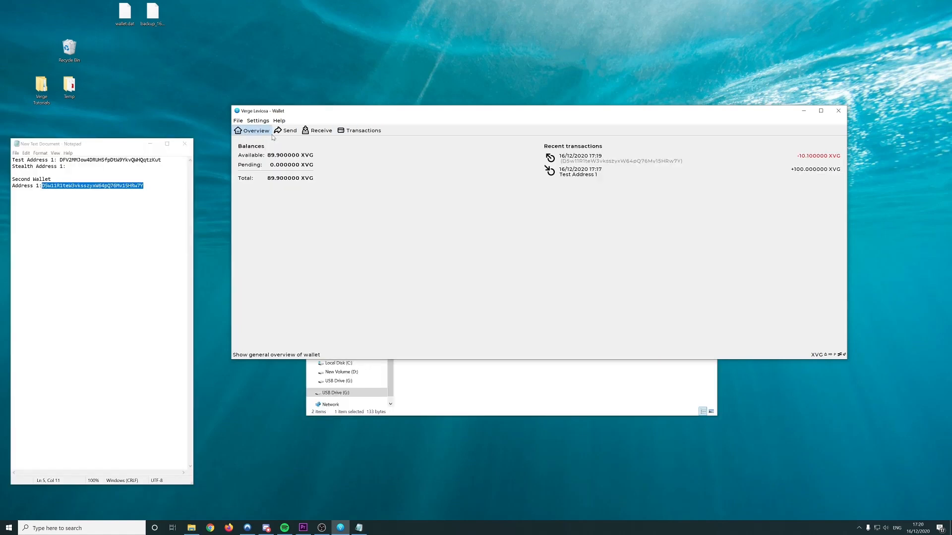
left_click(369, 132)
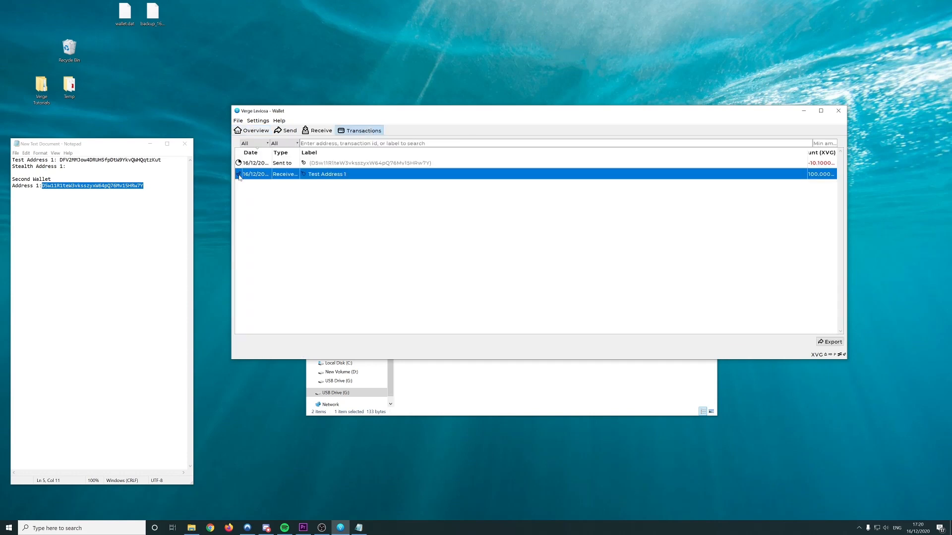
double_click(239, 176)
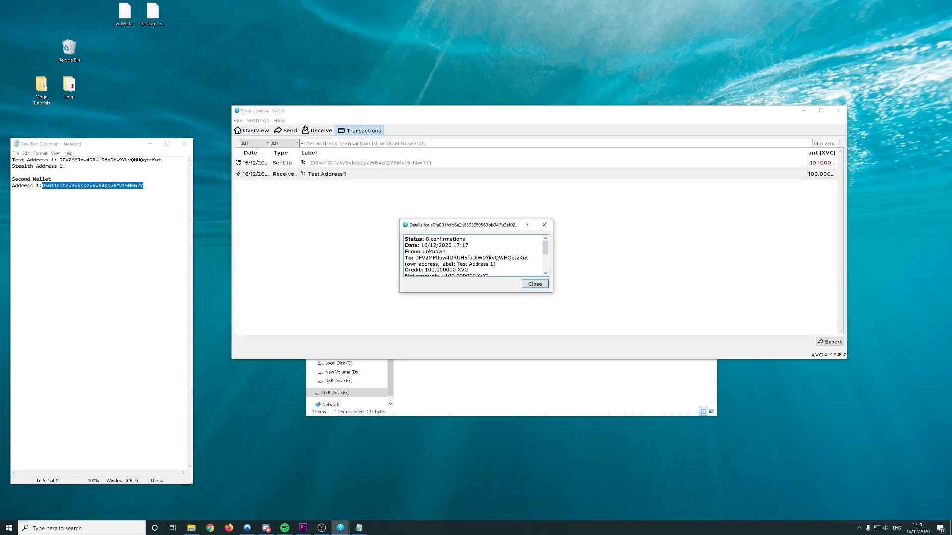
left_click_drag(466, 239, 429, 239)
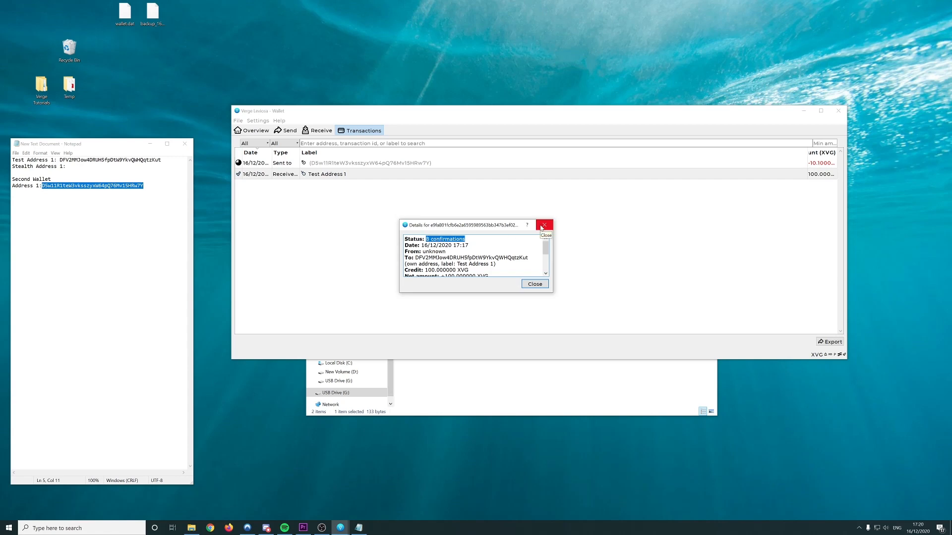
left_click(512, 239)
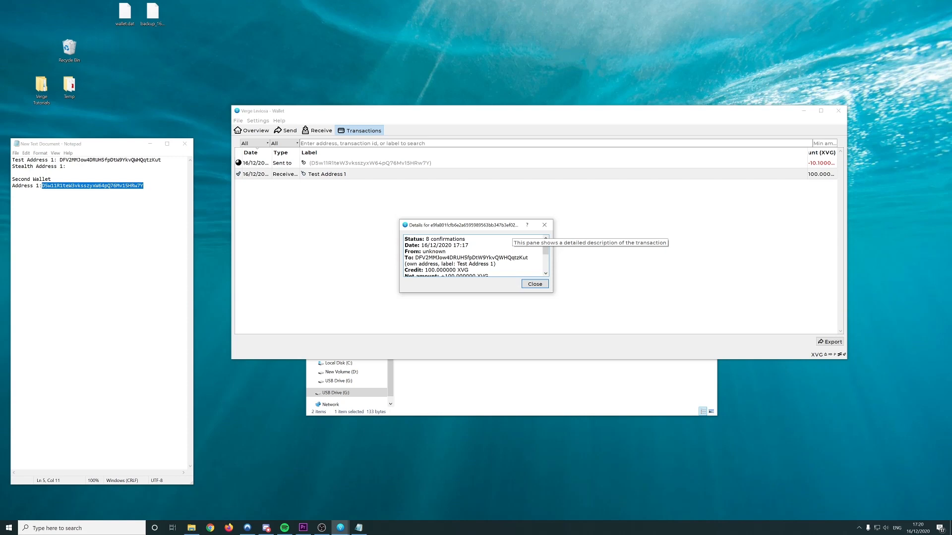
Open the debug window and arrange it, the file browser and the wallet on screen
left_click(279, 120)
left_click(327, 138)
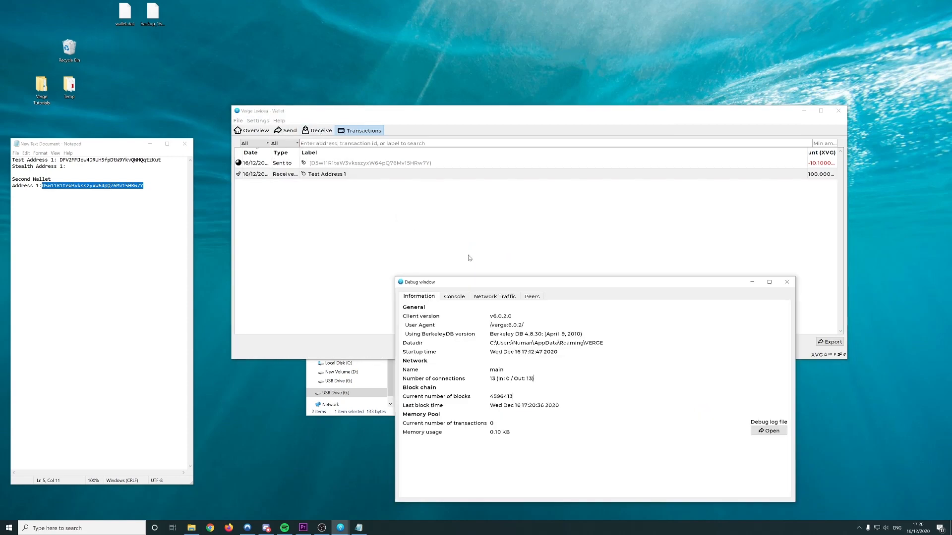
left_click_drag(495, 281, 130, 195)
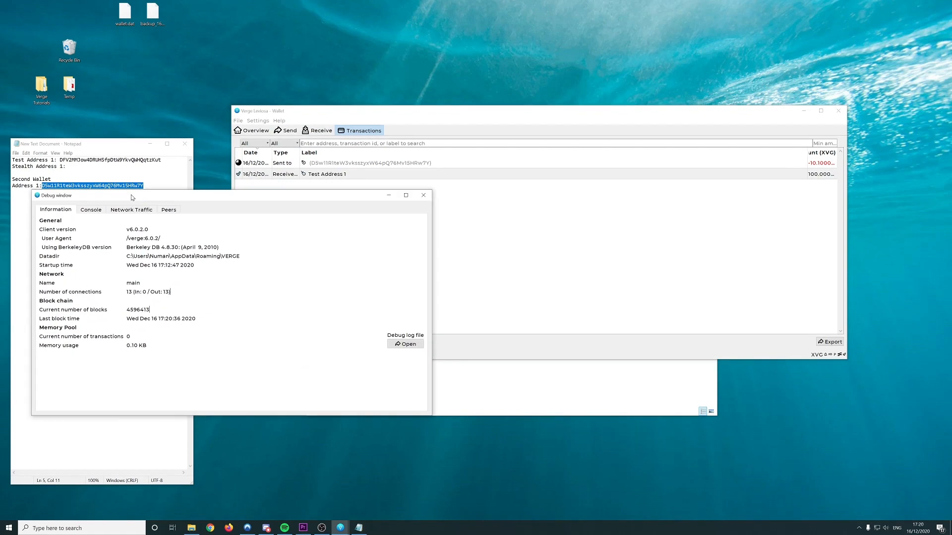
left_click(563, 369)
left_click(673, 174)
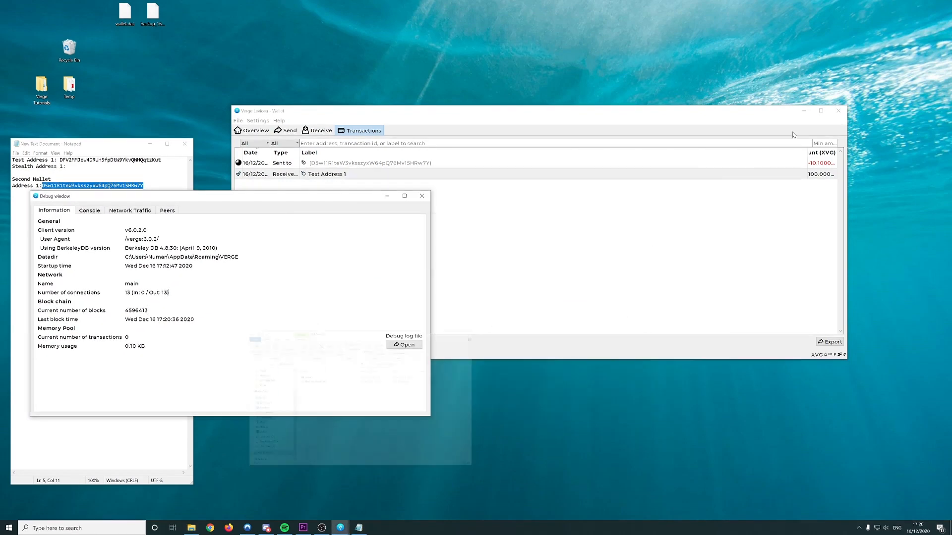
left_click_drag(766, 111, 788, 116)
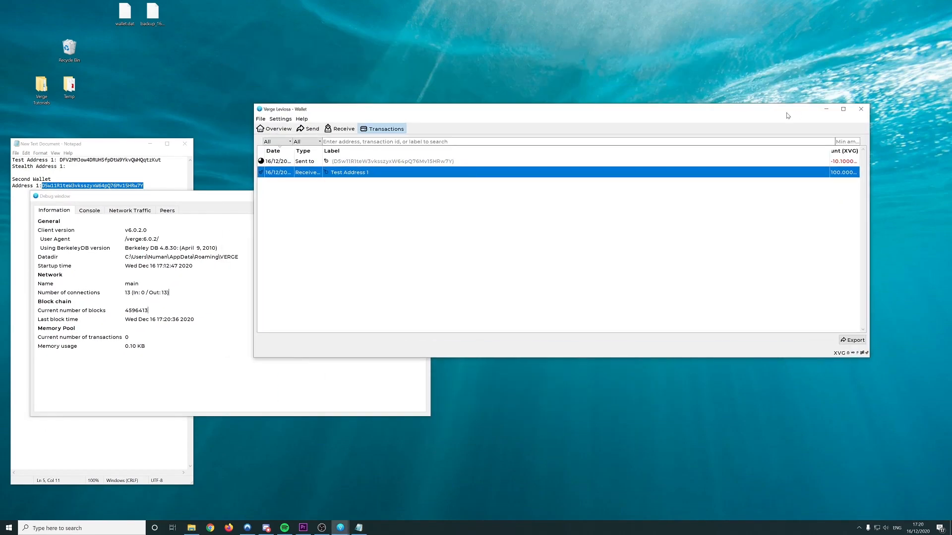
Reopen the Test Address 1 transaction details beside the debug window to recheck confirmations
double_click(268, 174)
left_click_drag(232, 197, 231, 182)
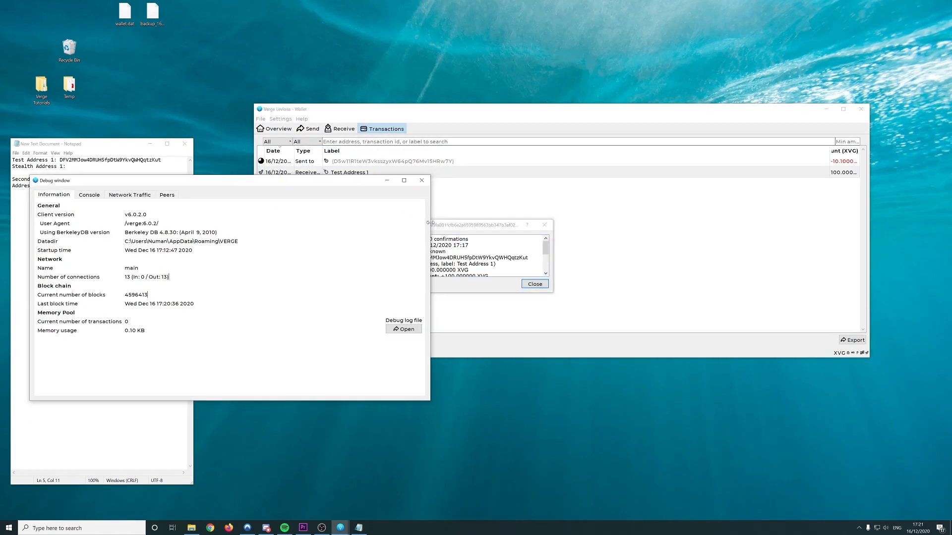
left_click_drag(448, 228, 488, 186)
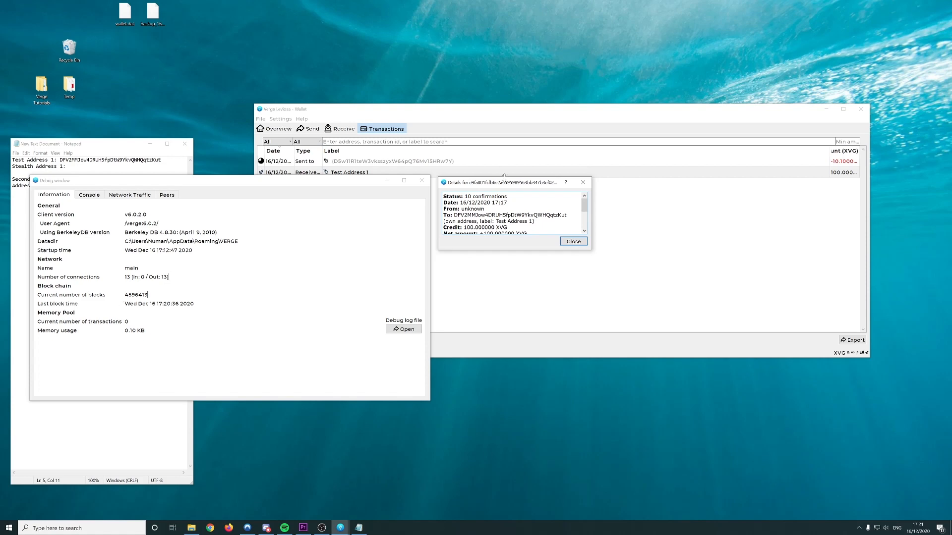
left_click_drag(506, 184, 271, 280)
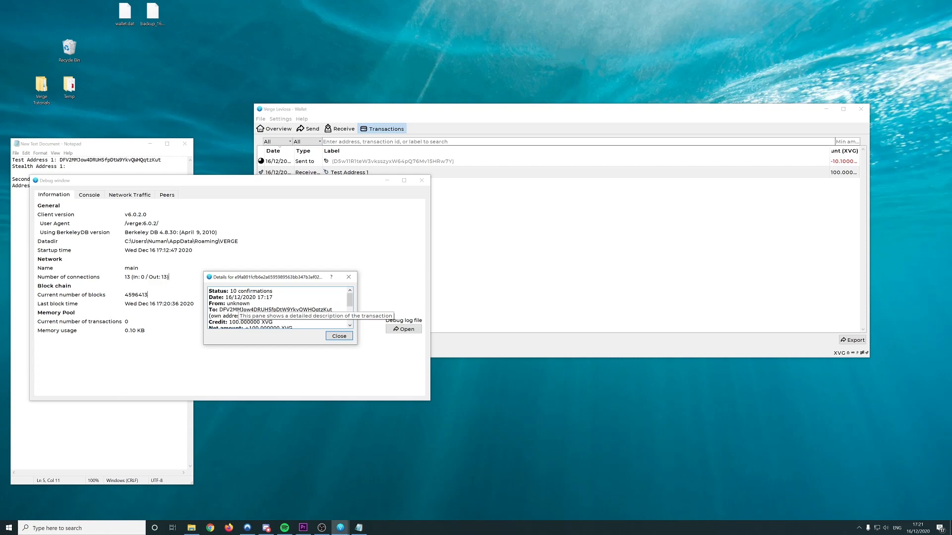
left_click(339, 336)
double_click(433, 172)
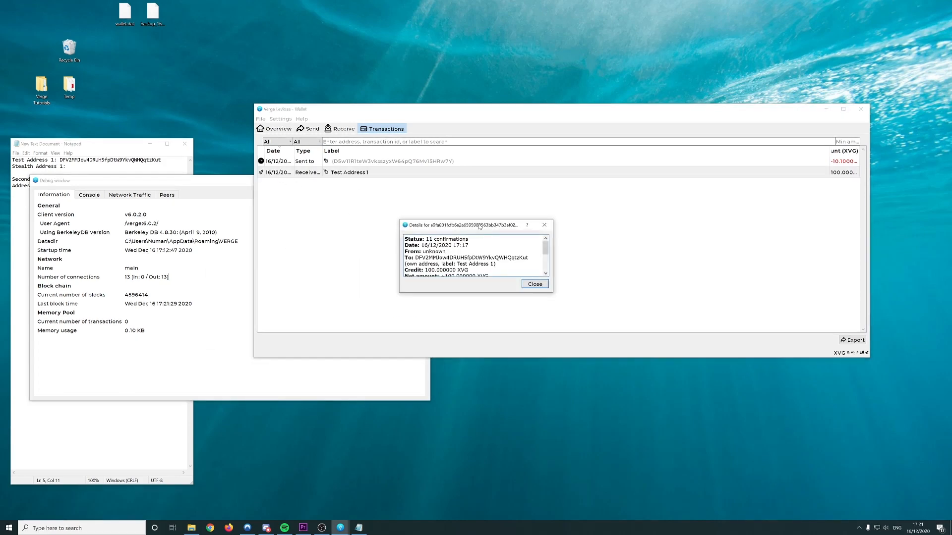
left_click_drag(479, 227, 279, 277)
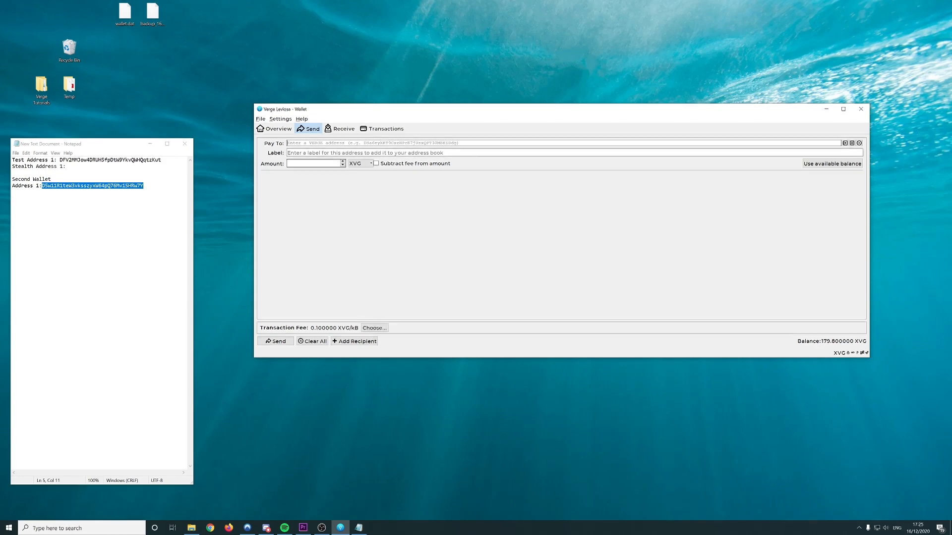
Paste the second wallet's address from the notes as payee, enter 10 XVG, and expand the fee options
double_click(92, 186)
left_click_drag(143, 186, 42, 186)
key("ctrl+c")
left_click(354, 143)
key("ctrl+v")
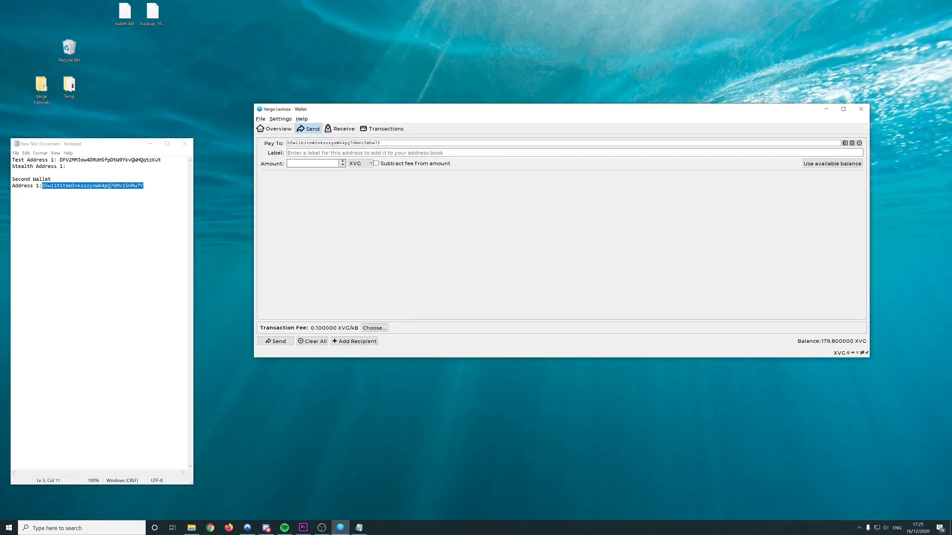
left_click(324, 164)
left_click(369, 329)
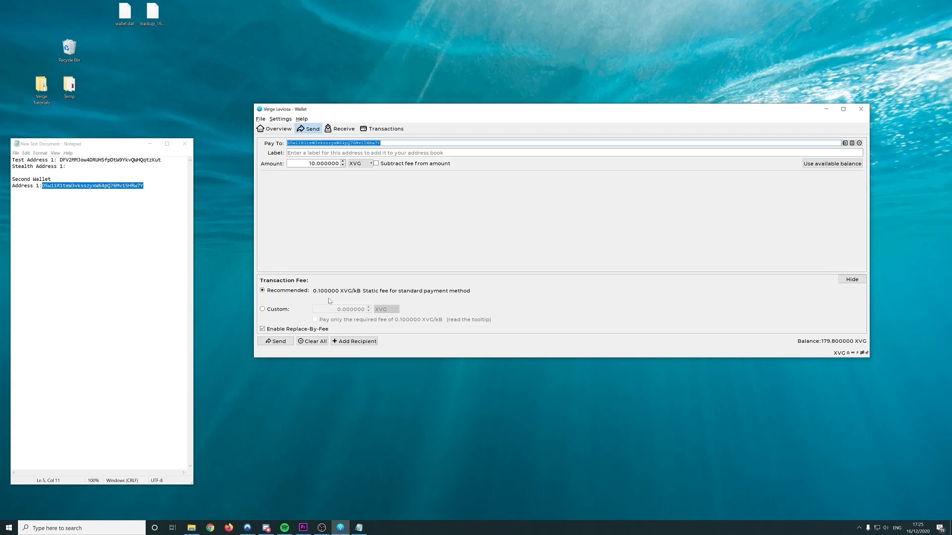
Try a custom fee, changing its leading digit to 1, then revert to the recommended 0.100000 XVG/kB
left_click(263, 309)
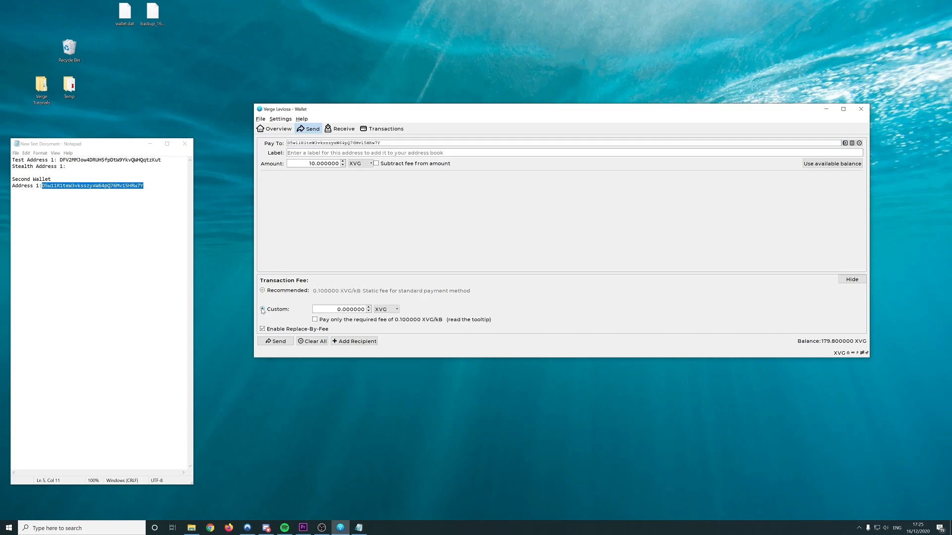
left_click(296, 292)
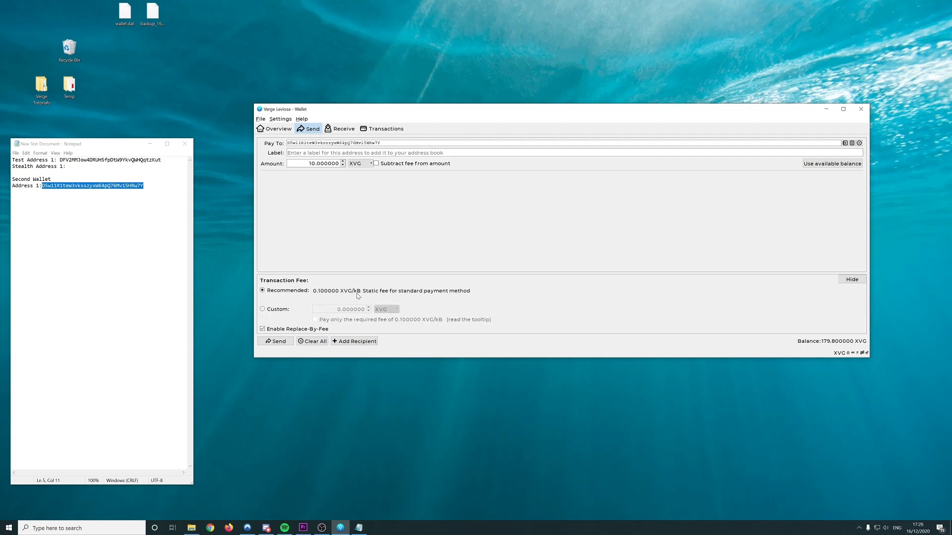
left_click(285, 309)
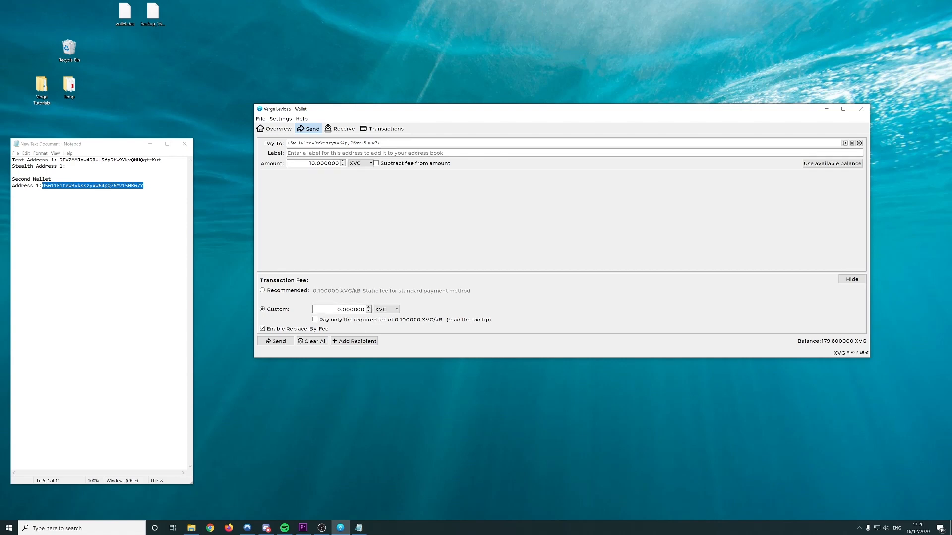
left_click_drag(341, 309, 336, 309)
type("1")
left_click(458, 290)
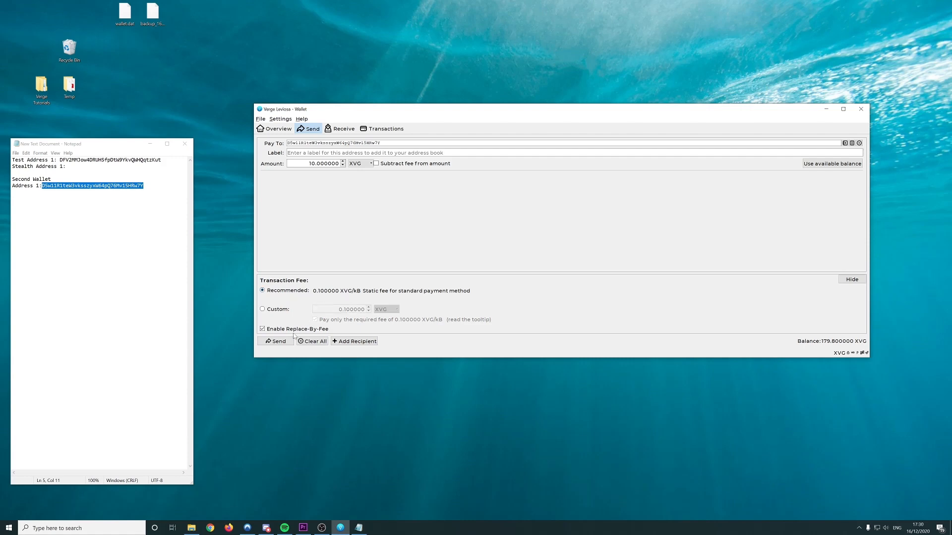
Send the 10 XVG payment, unlocking the wallet with its passphrase after one failed attempt
left_click(277, 341)
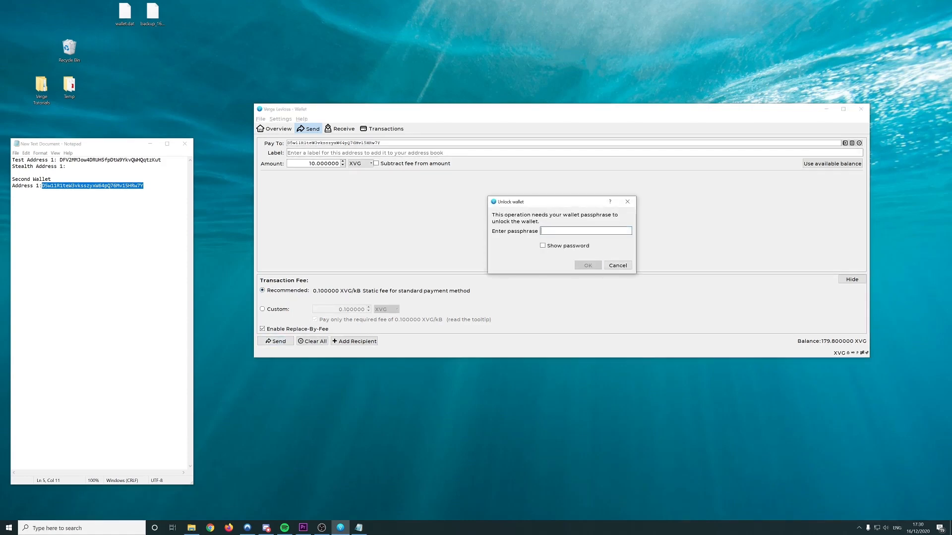
type("••••••")
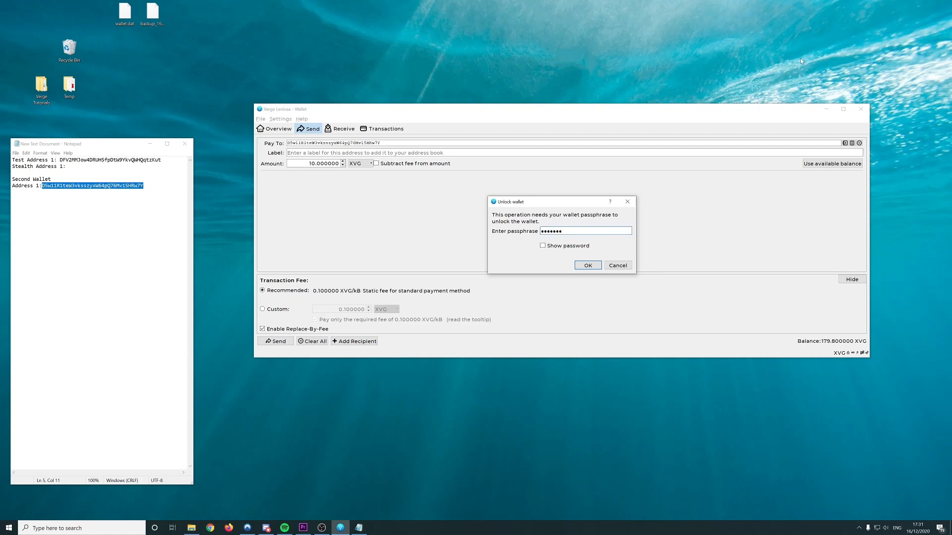
left_click(585, 266)
left_click(602, 252)
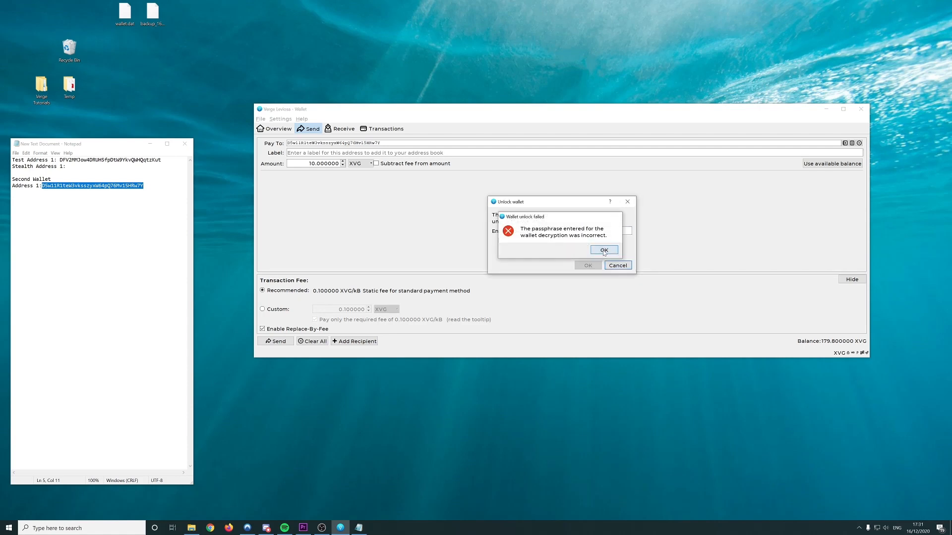
left_click(555, 247)
left_click(556, 232)
type("123456")
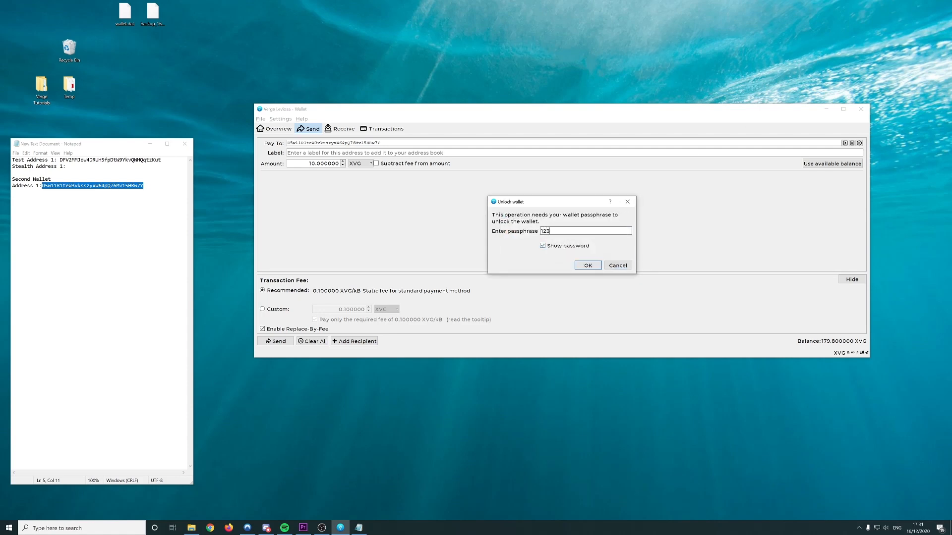
left_click(588, 266)
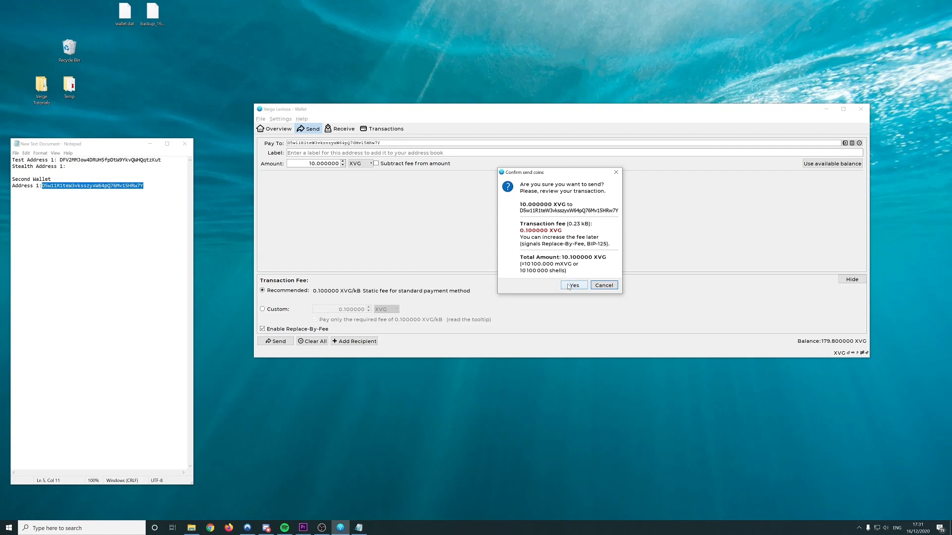
left_click(570, 286)
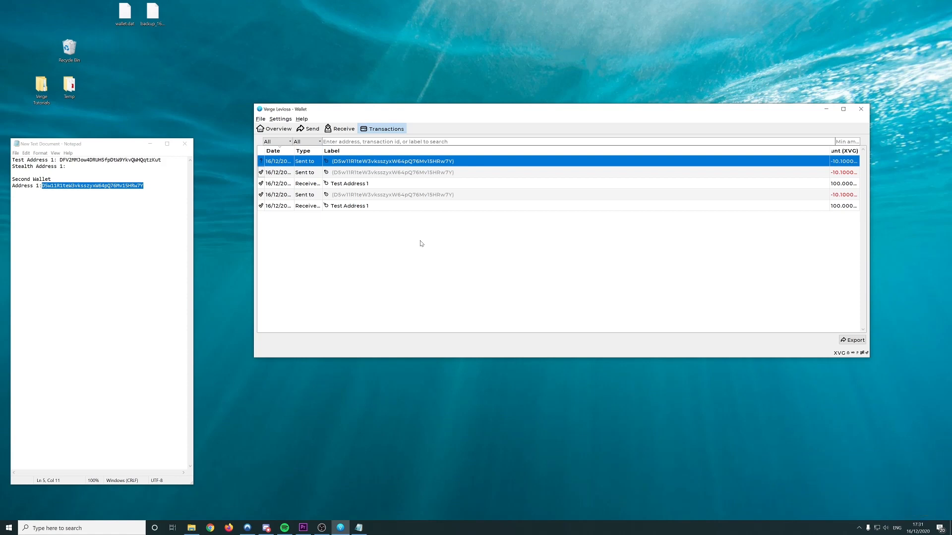
On the Receive page, set the request label to 'Stealth Address 1', copied from the notes
left_click(342, 130)
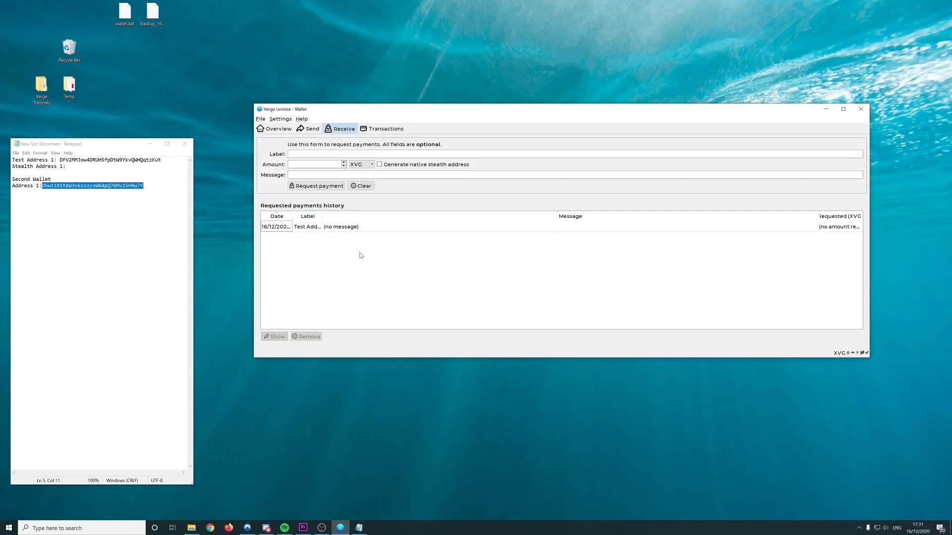
left_click(307, 154)
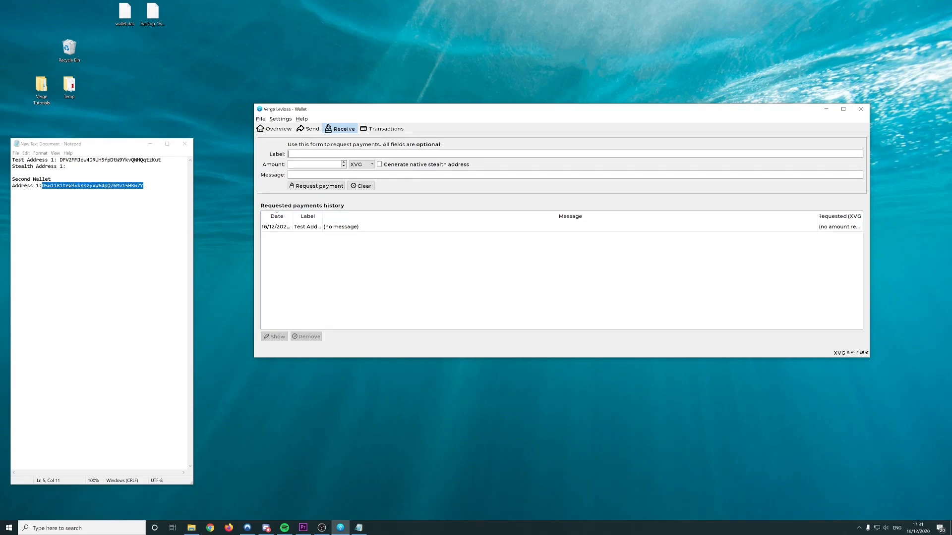
type("Test")
left_click_drag(63, 166, 12, 166)
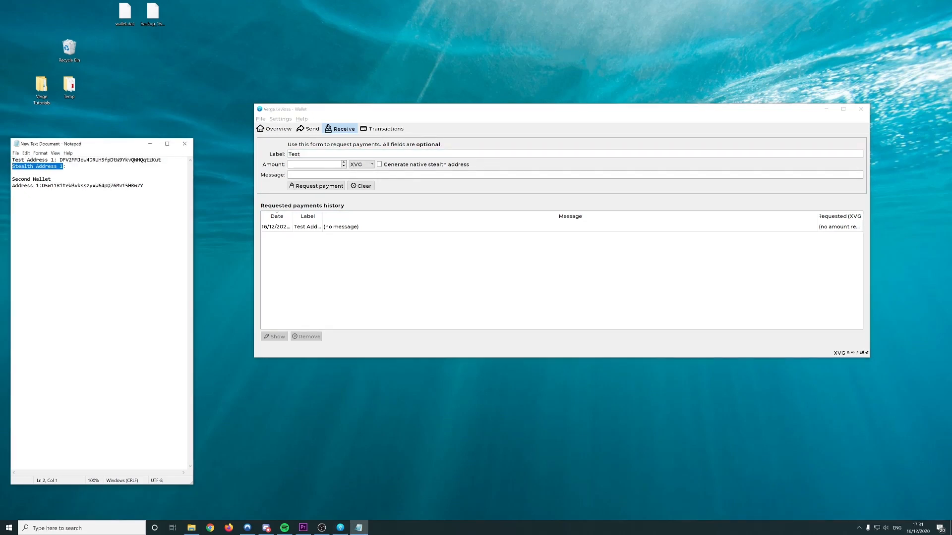
key("ctrl+c")
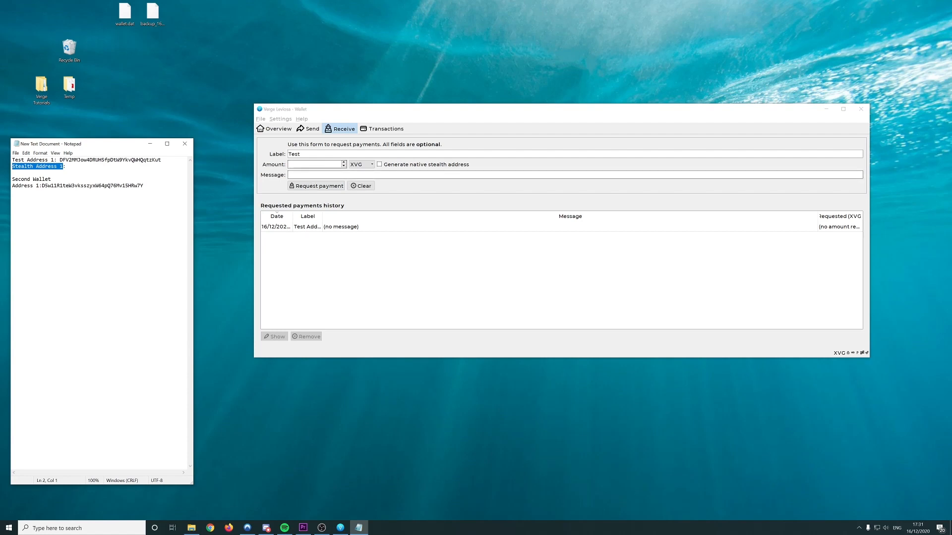
double_click(294, 154)
key("ctrl+v")
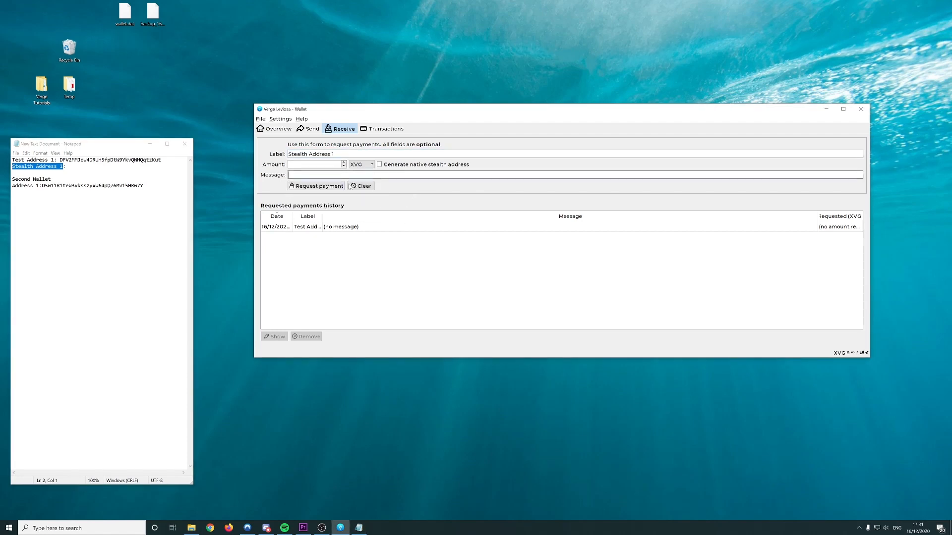
left_click(328, 175)
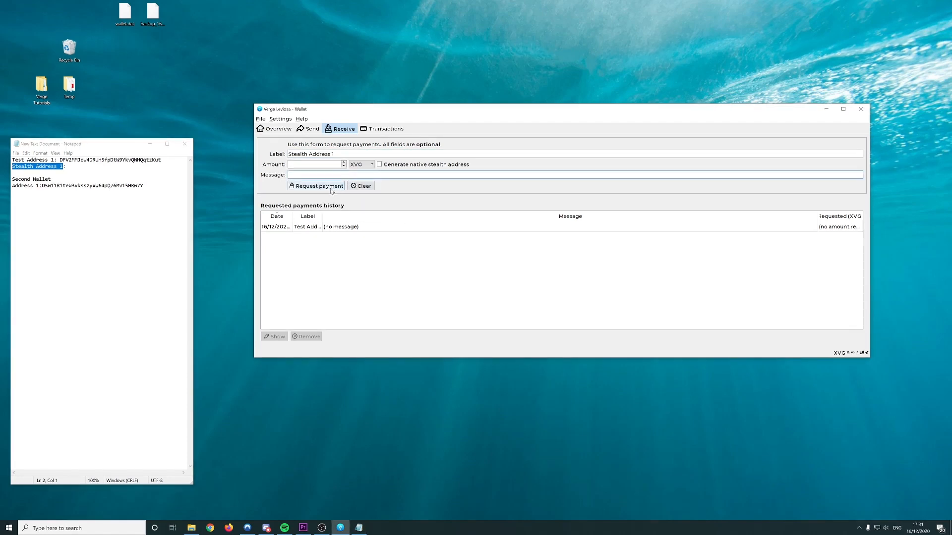
Request a native stealth address, unlocking the wallet with its passphrase, and enlarge the request window
left_click(380, 165)
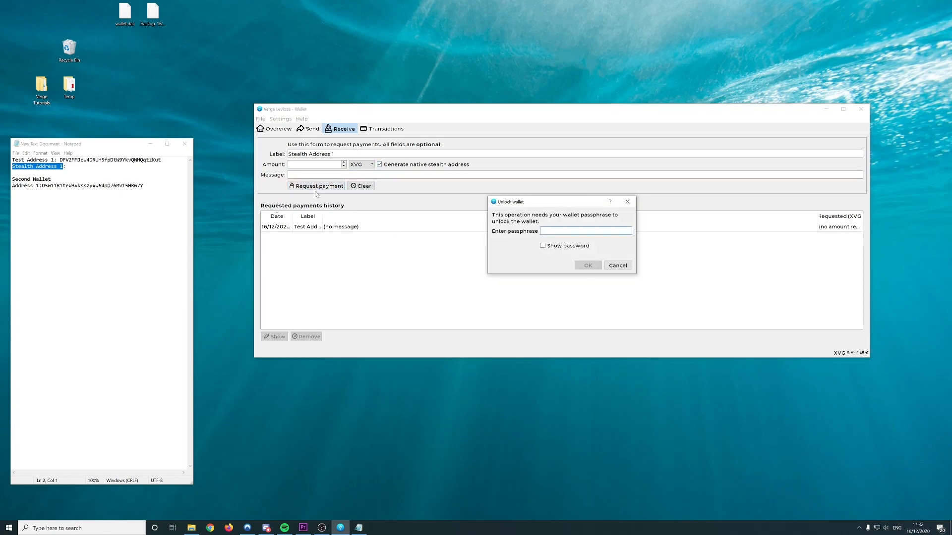
type("••")
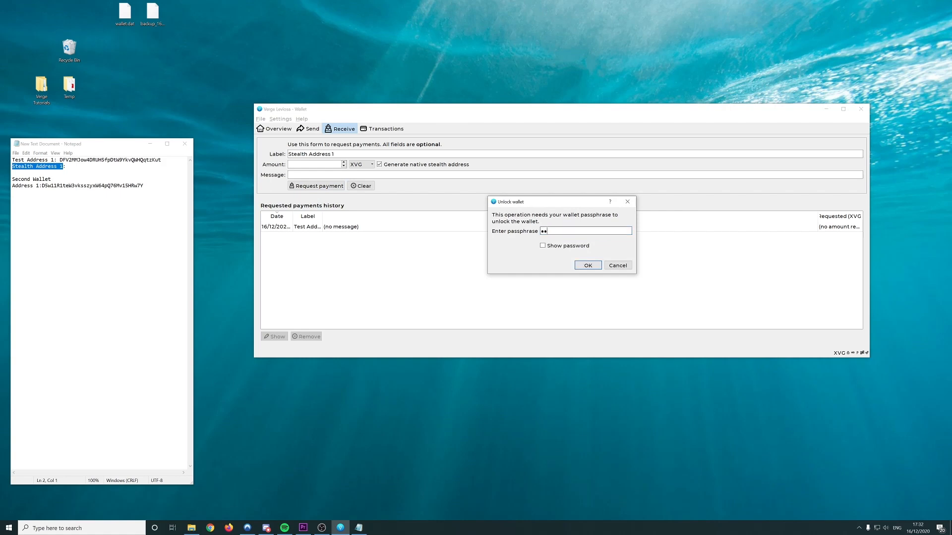
type("••••")
key("Return")
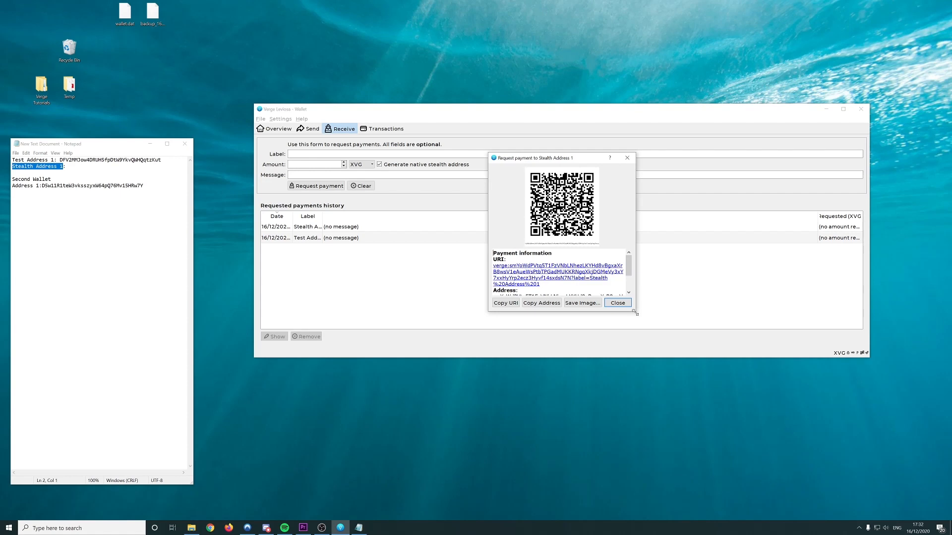
left_click_drag(635, 311, 742, 391)
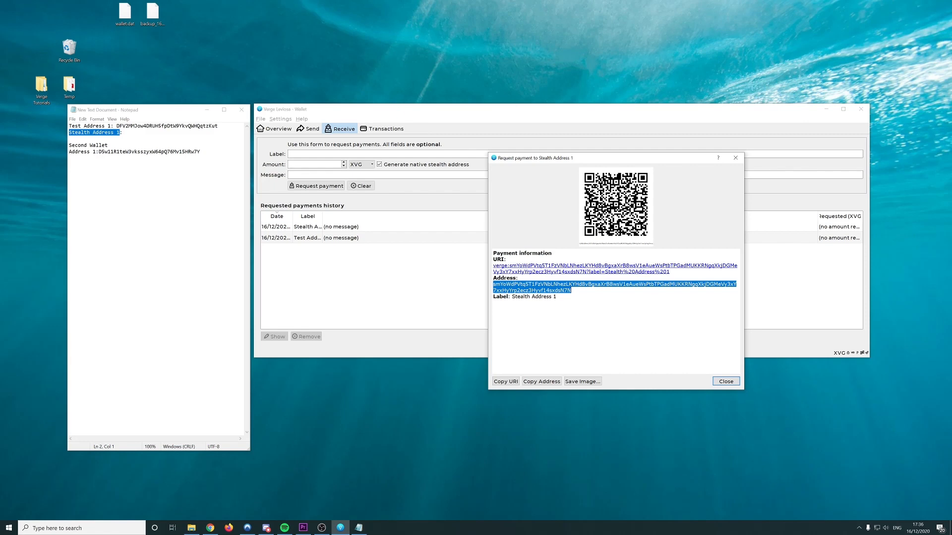
Paste the stealth address into the Notepad notes, save them, and close the payment request
left_click(69, 138)
key("ctrl+v")
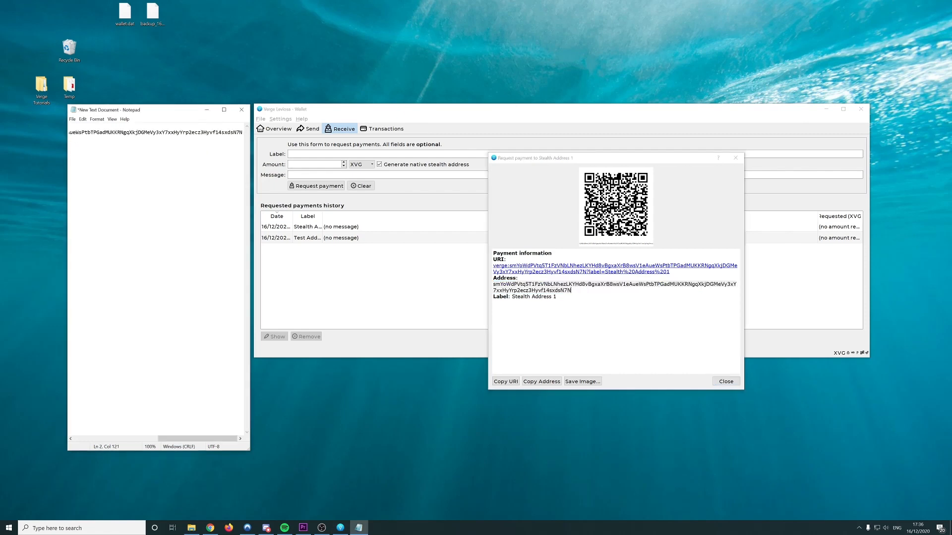
left_click(70, 138)
key("ctrl+s")
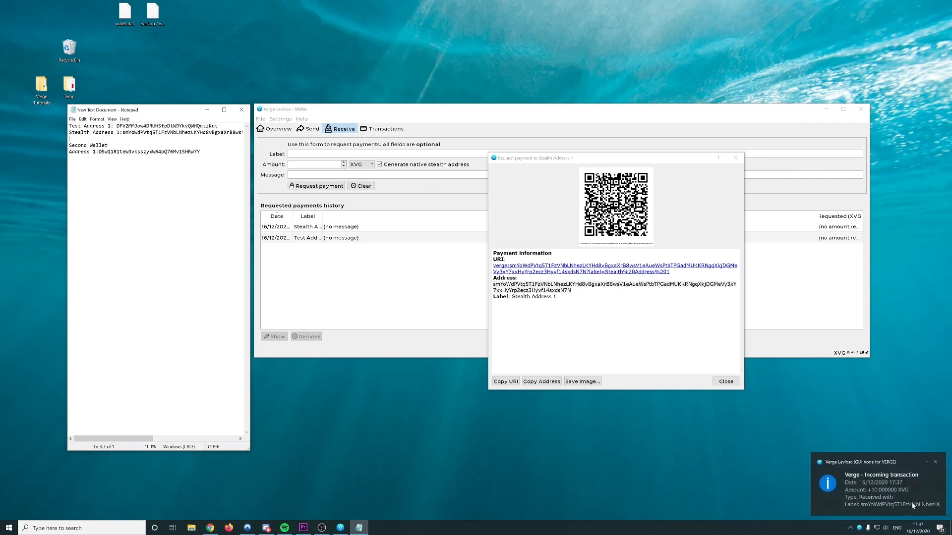
left_click_drag(731, 155, 559, 241)
left_click(562, 244)
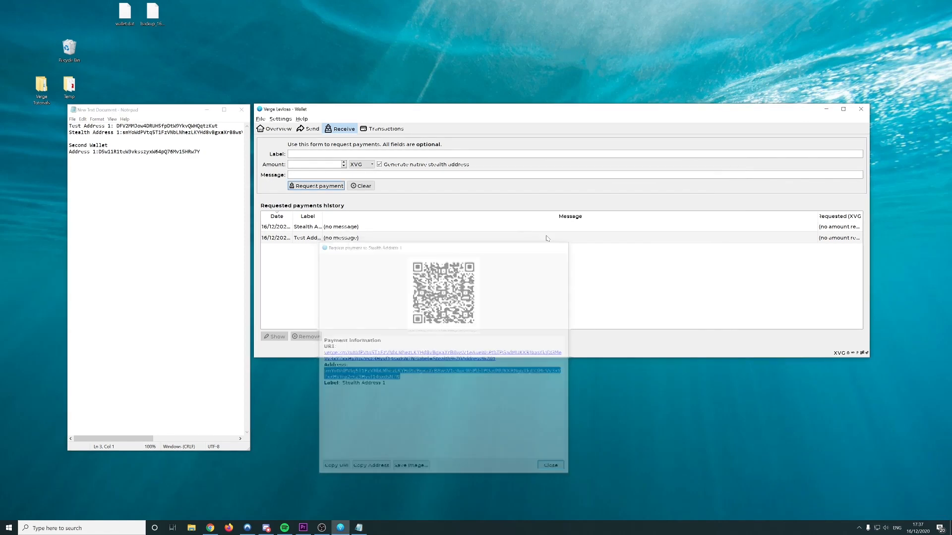
key("alt+1")
Inspect the incoming 10 XVG transaction's To address and transaction ID, then close the details
left_click(658, 163)
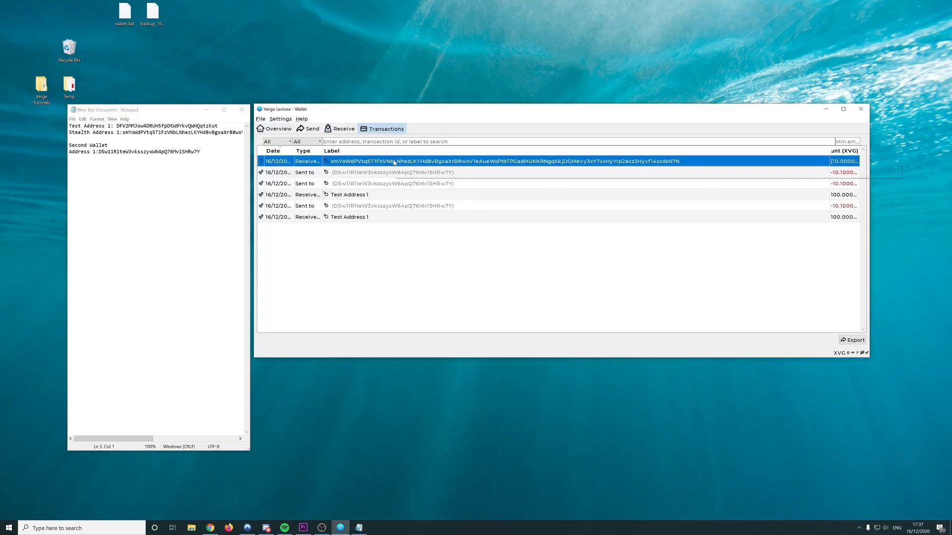
double_click(377, 164)
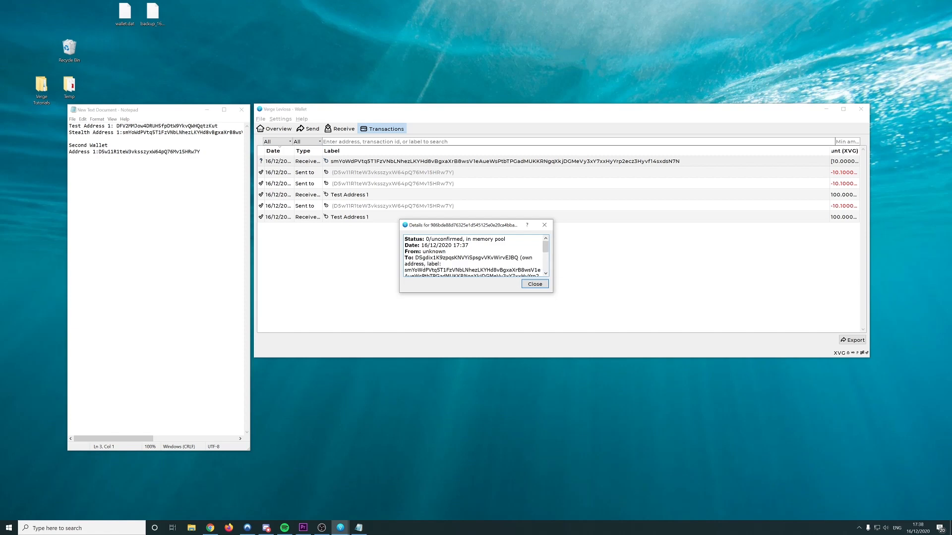
left_click_drag(416, 258, 518, 258)
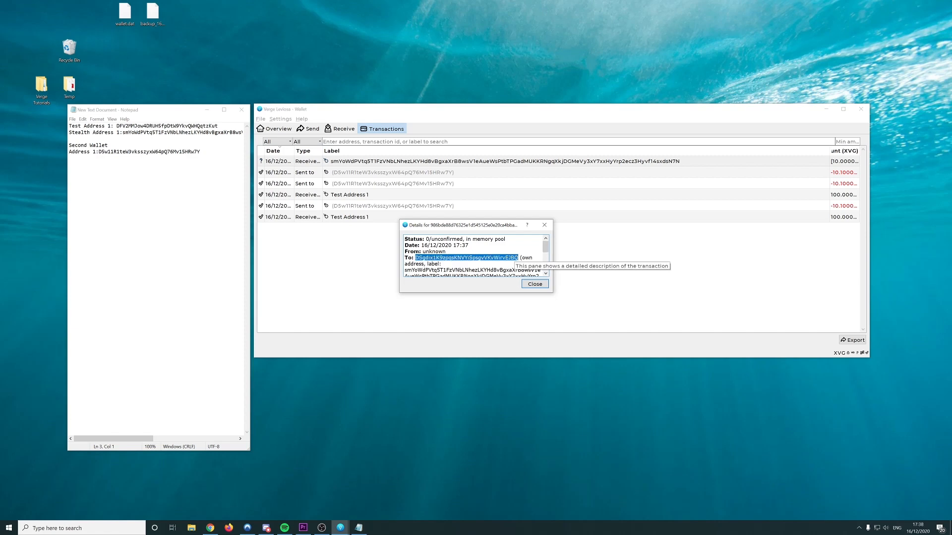
scroll(514, 258, "down", 5)
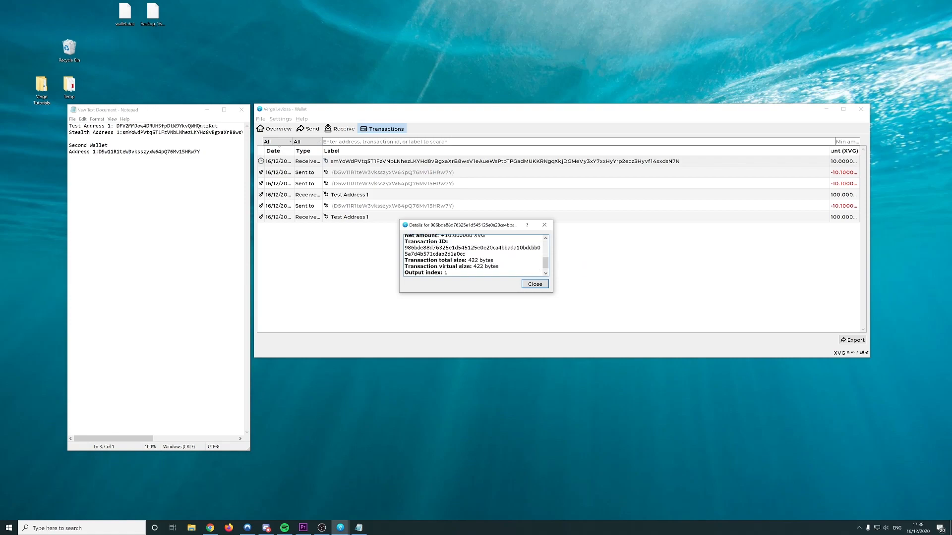
key("Escape")
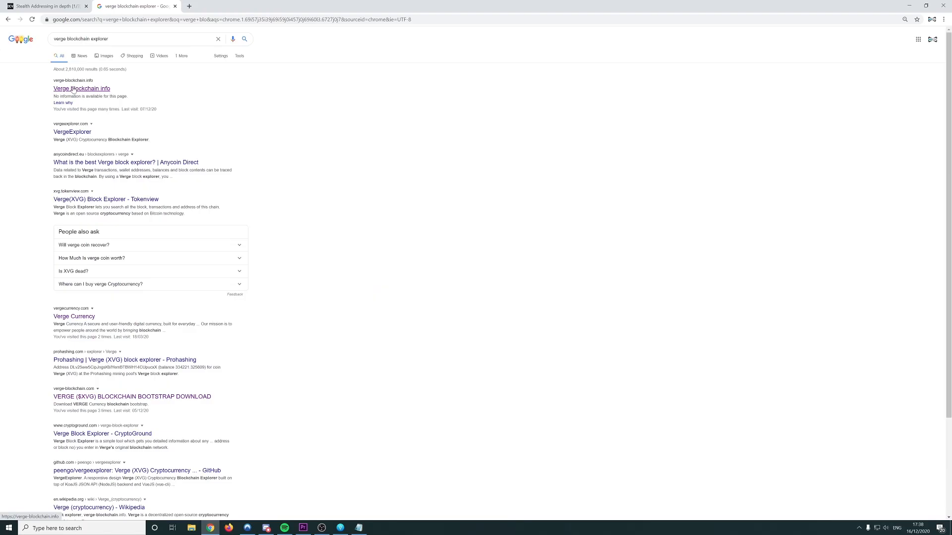
Search VergeExplorer for the pasted transaction ID, getting 'Block not found', then return to the wallet
left_click(120, 125)
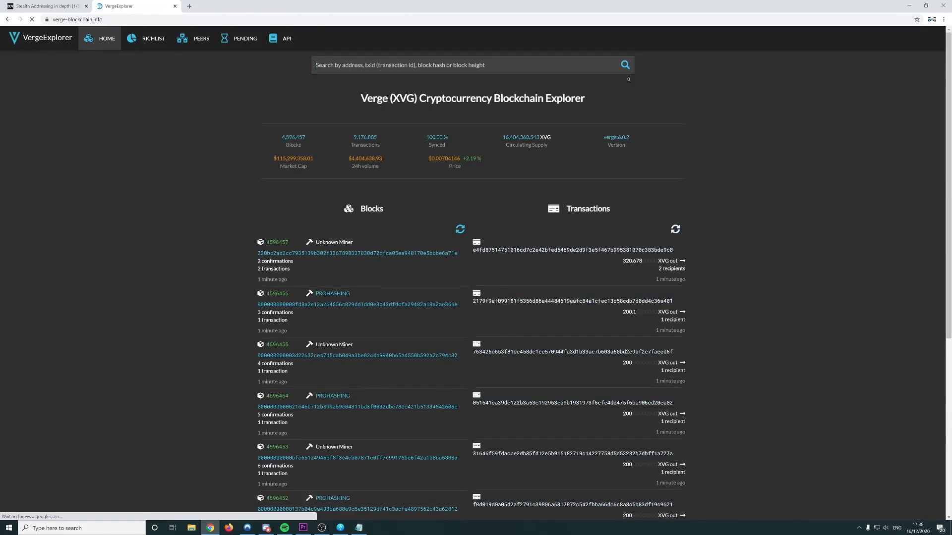
key("ctrl+v")
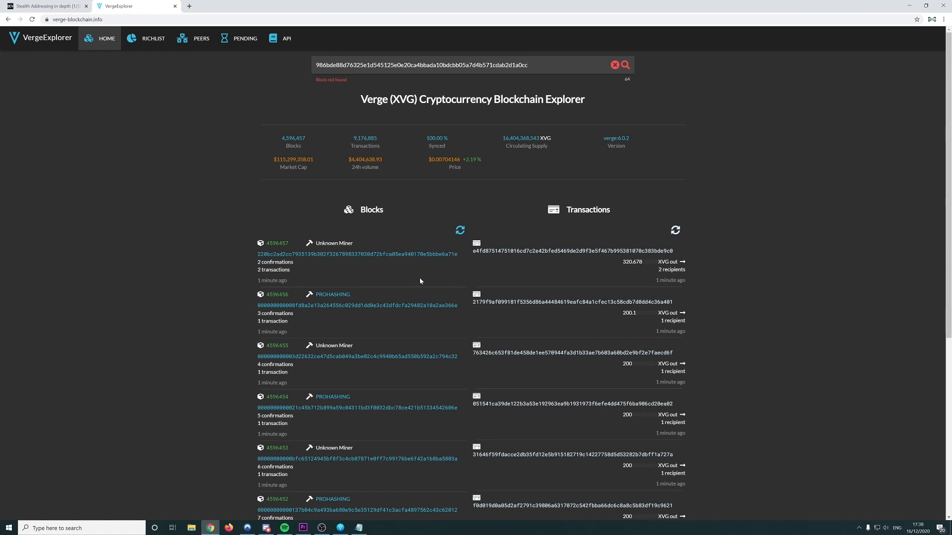
left_click(625, 70)
left_click(625, 68)
left_click(624, 68)
left_click(625, 69)
key("alt+Tab")
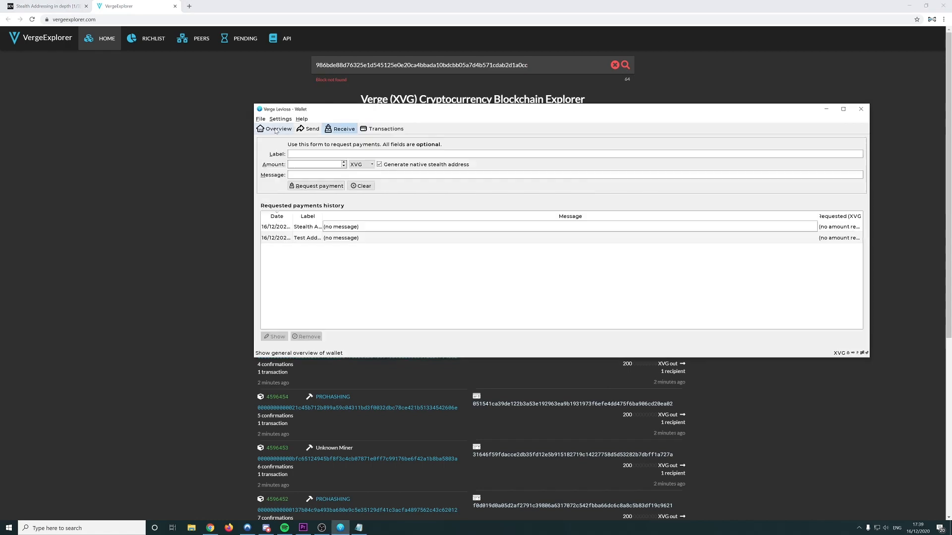
From Overview, inspect the newest incoming transaction's To address and stealth label, then close it
left_click(274, 129)
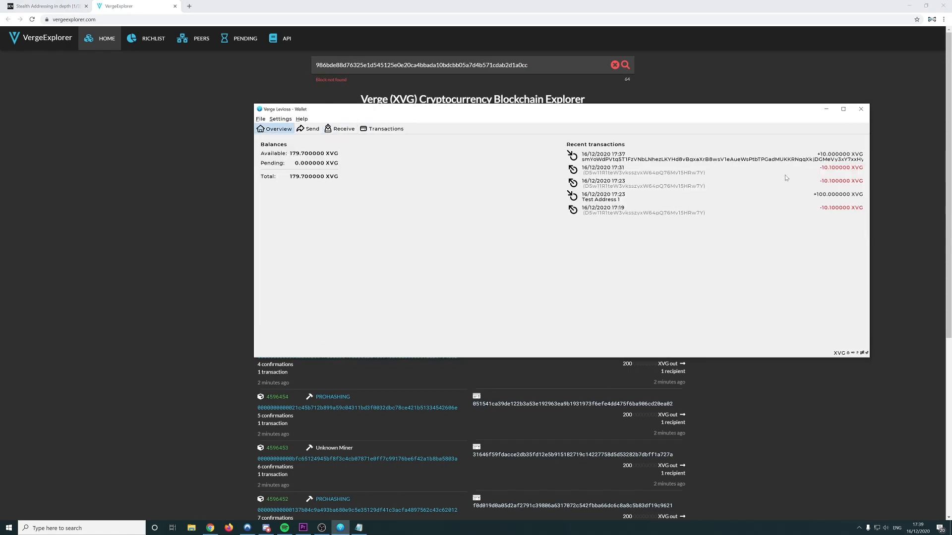
double_click(631, 160)
scroll(545, 273, "down", 1)
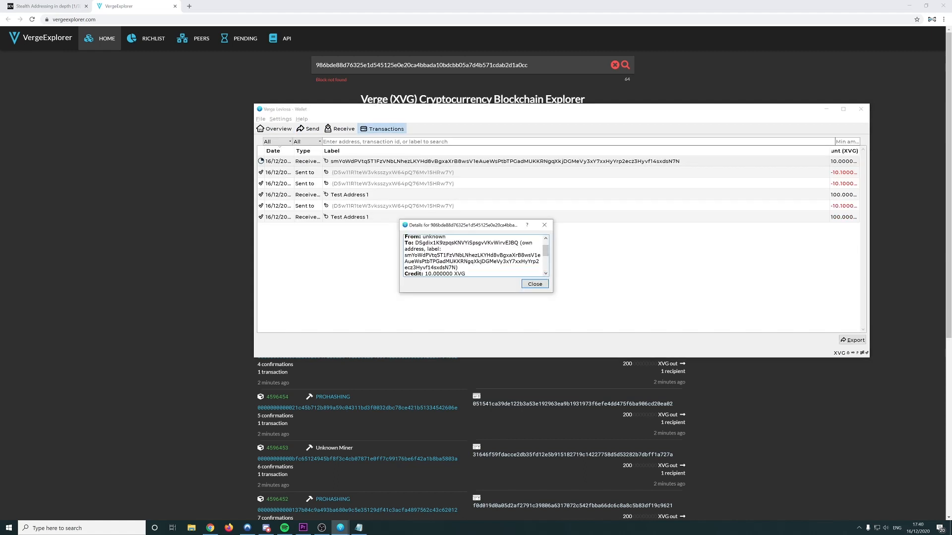
left_click_drag(404, 255, 456, 267)
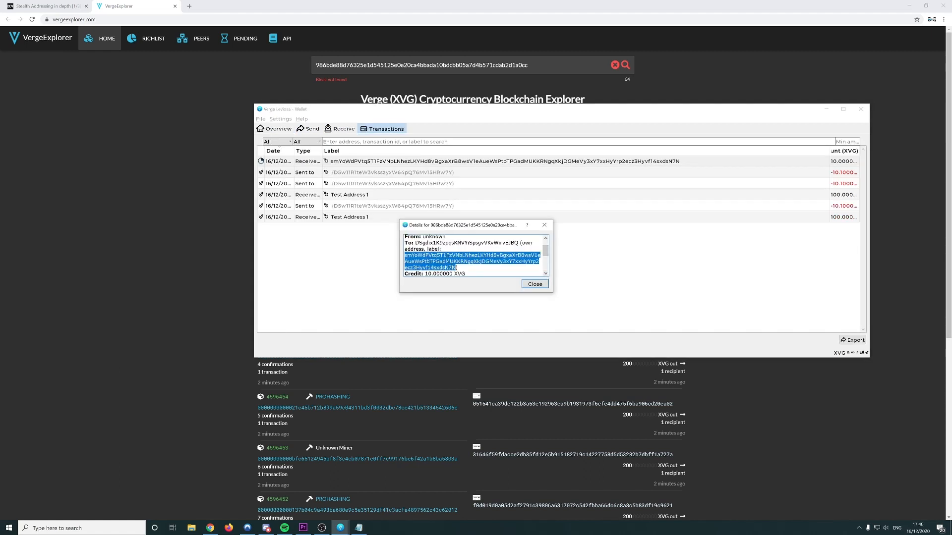
left_click_drag(415, 243, 517, 243)
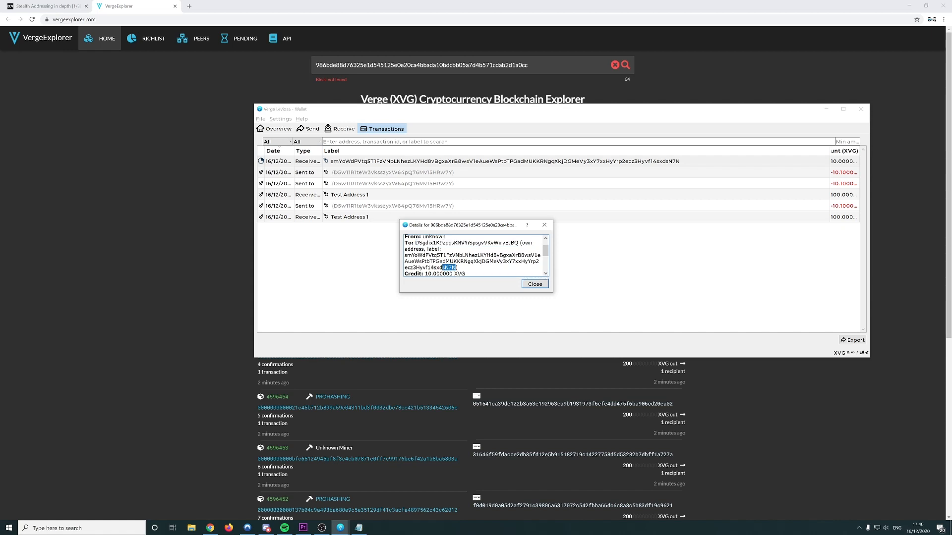
left_click_drag(455, 267, 405, 254)
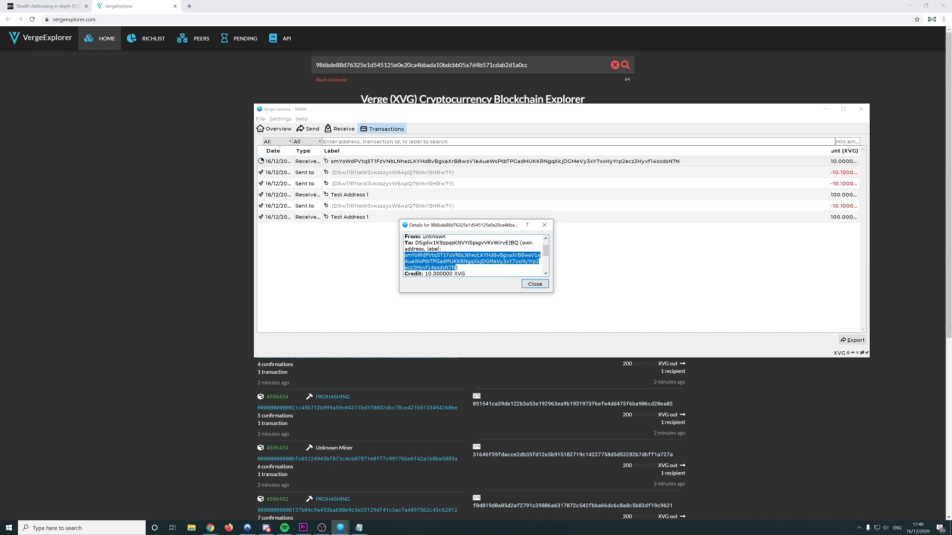
left_click_drag(415, 243, 518, 243)
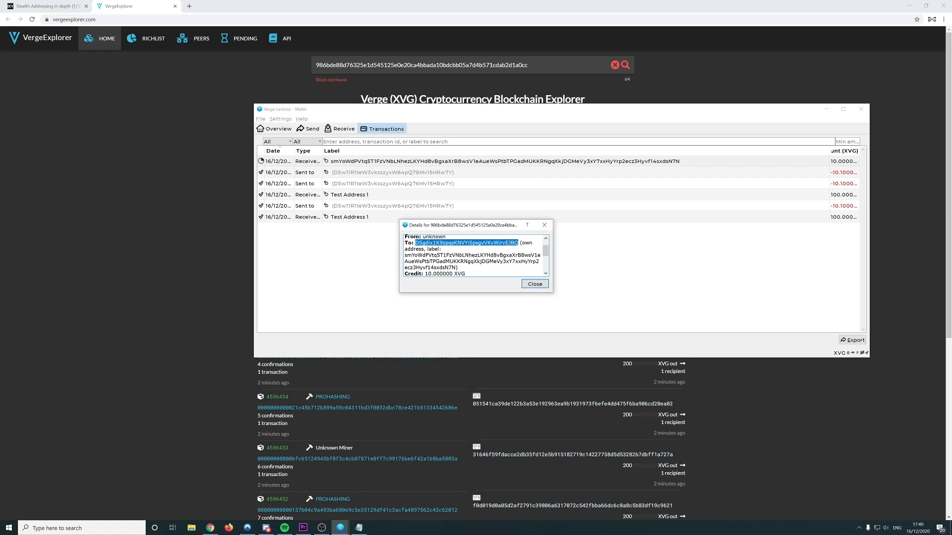
left_click_drag(405, 255, 456, 267)
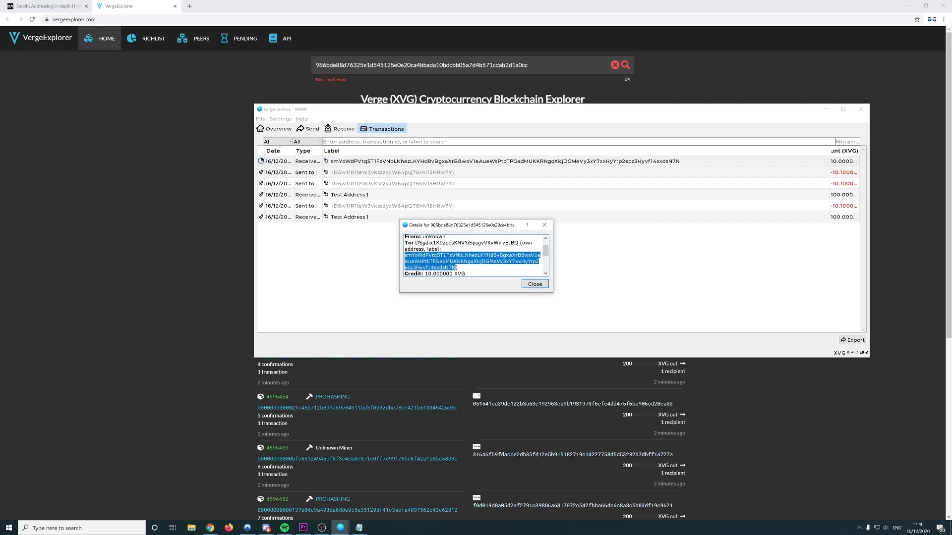
left_click(544, 225)
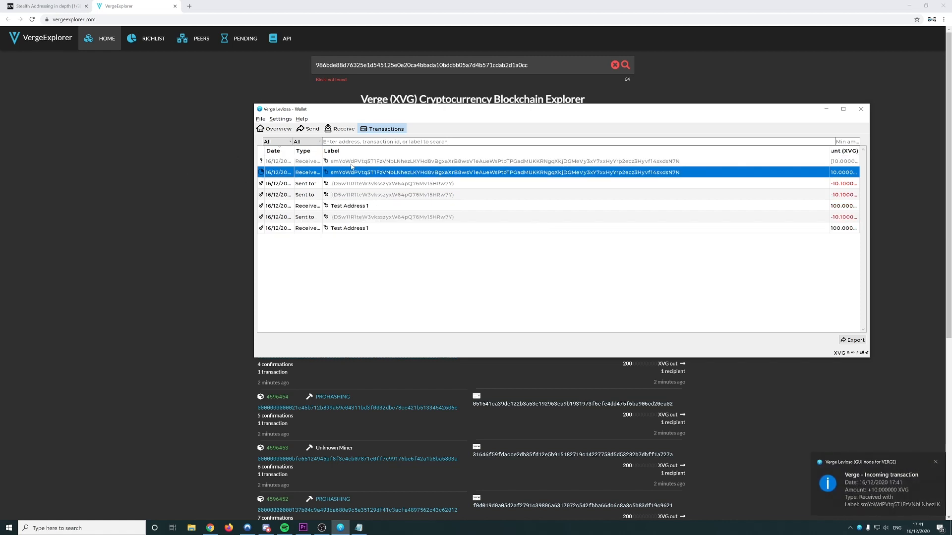
Compare the To addresses of the unconfirmed transaction and the earlier 10 XVG transaction
double_click(368, 162)
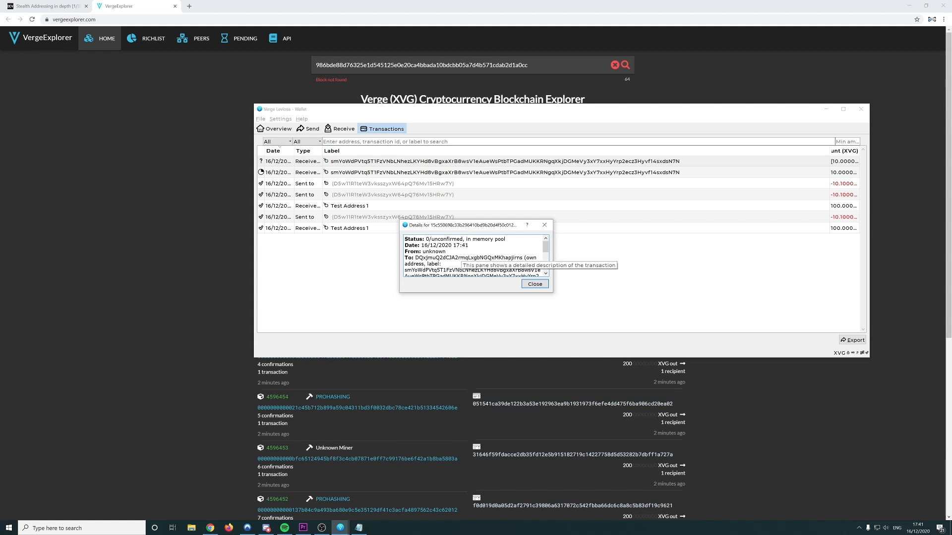
double_click(468, 258)
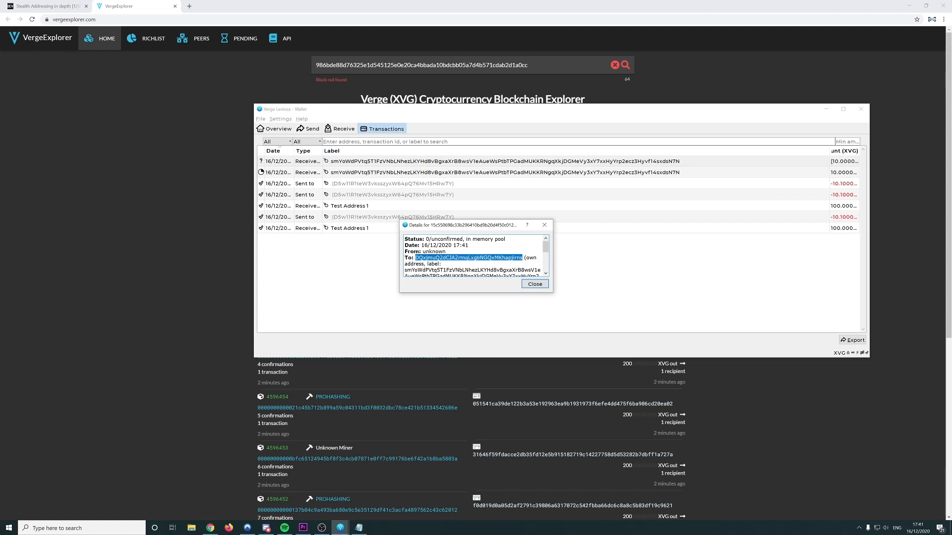
left_click(544, 225)
double_click(496, 172)
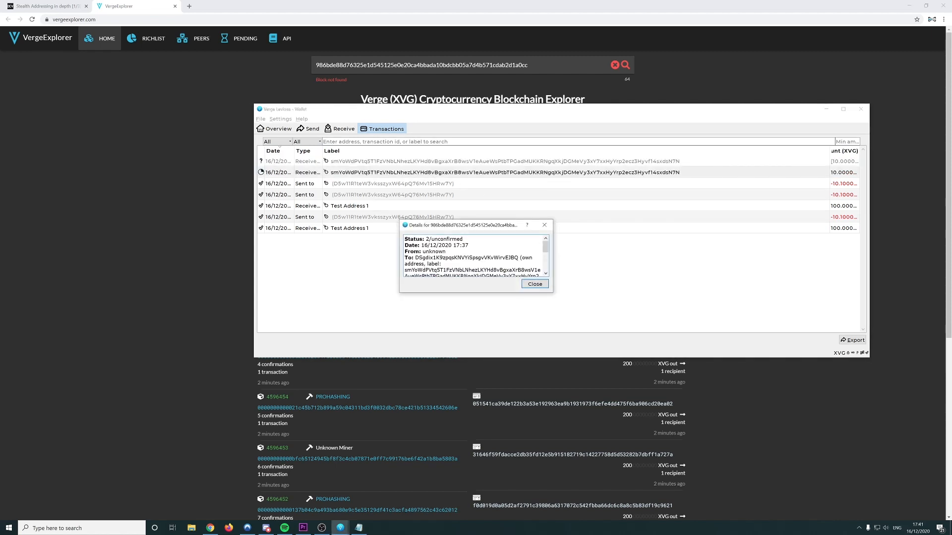
double_click(466, 258)
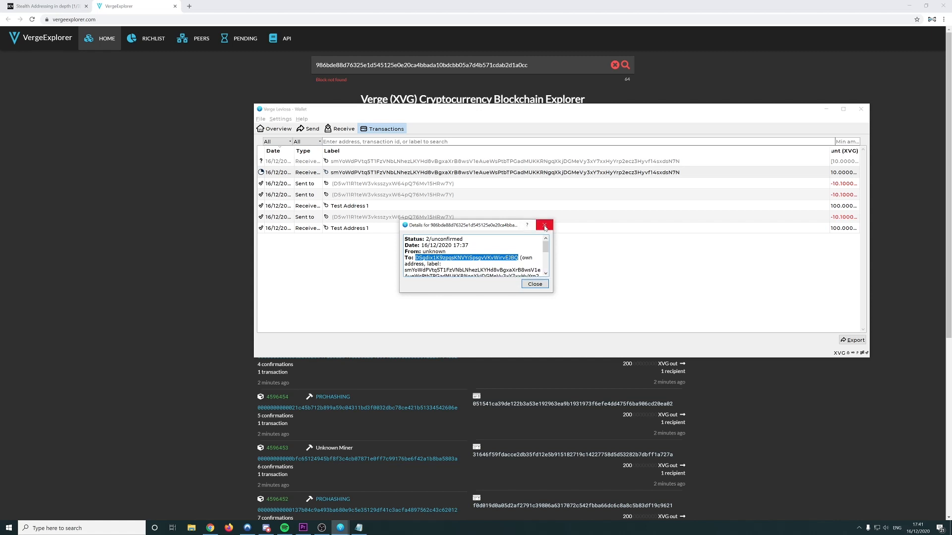
left_click(544, 226)
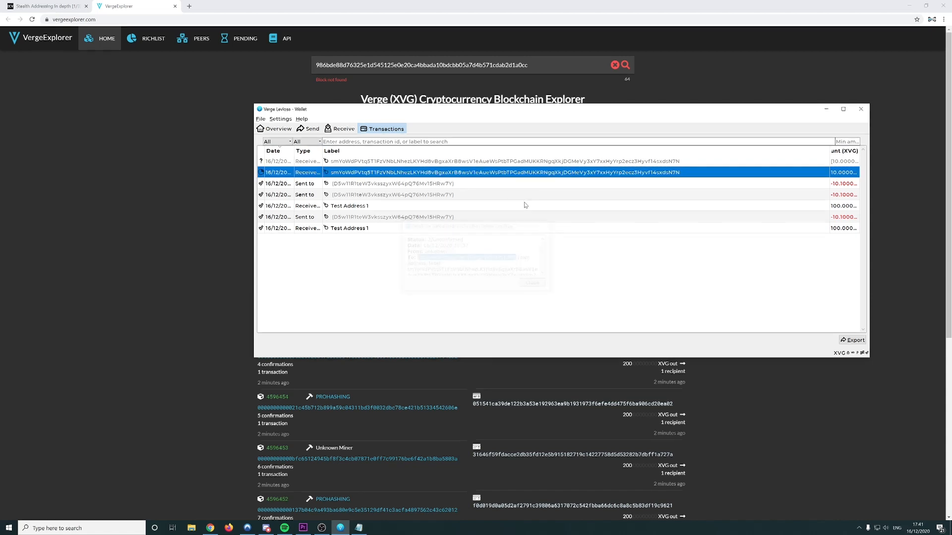
Recheck the unconfirmed transaction's To address and label, then the earlier one's, closing each dialog
double_click(508, 162)
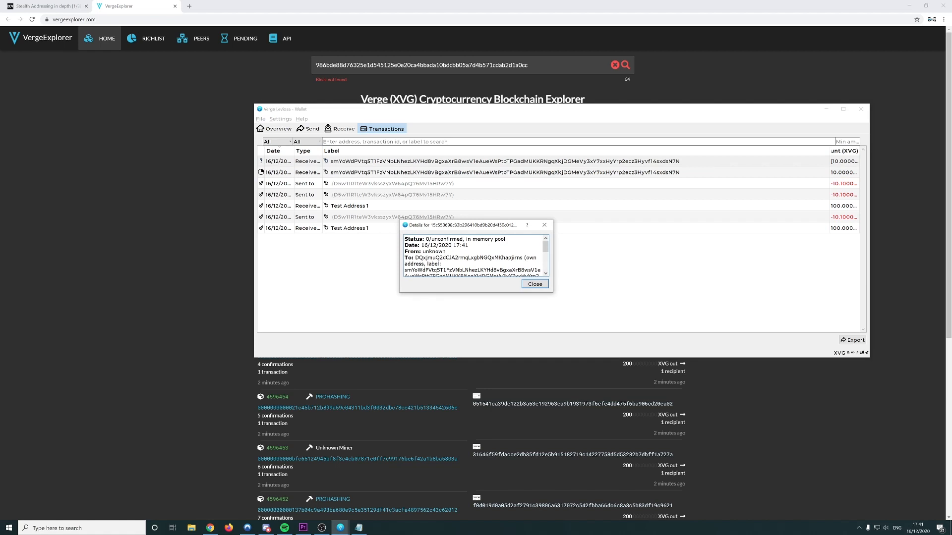
double_click(469, 257)
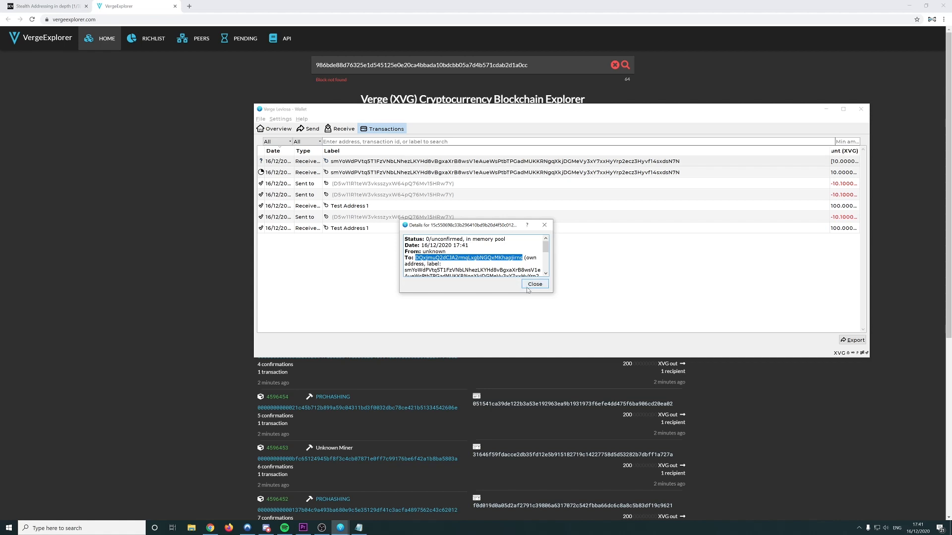
scroll(545, 273, "down", 1)
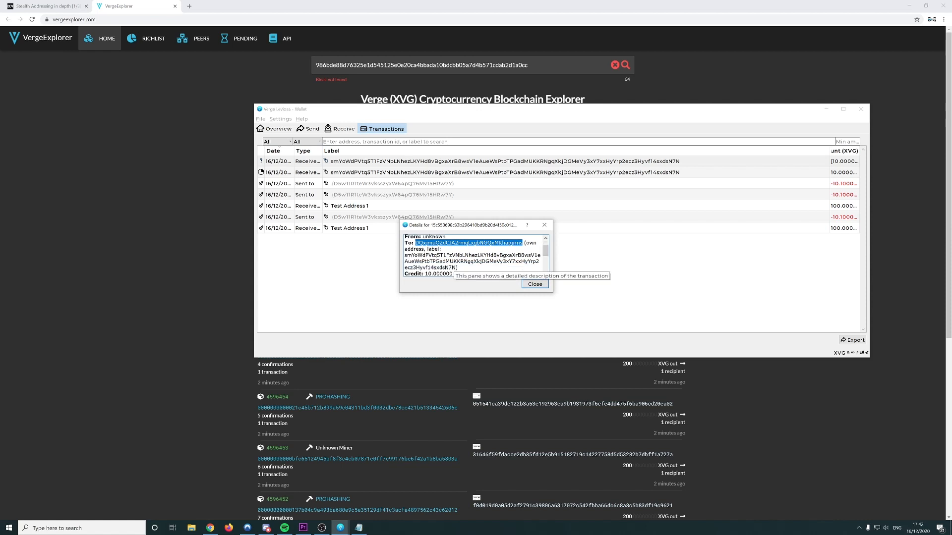
double_click(453, 262)
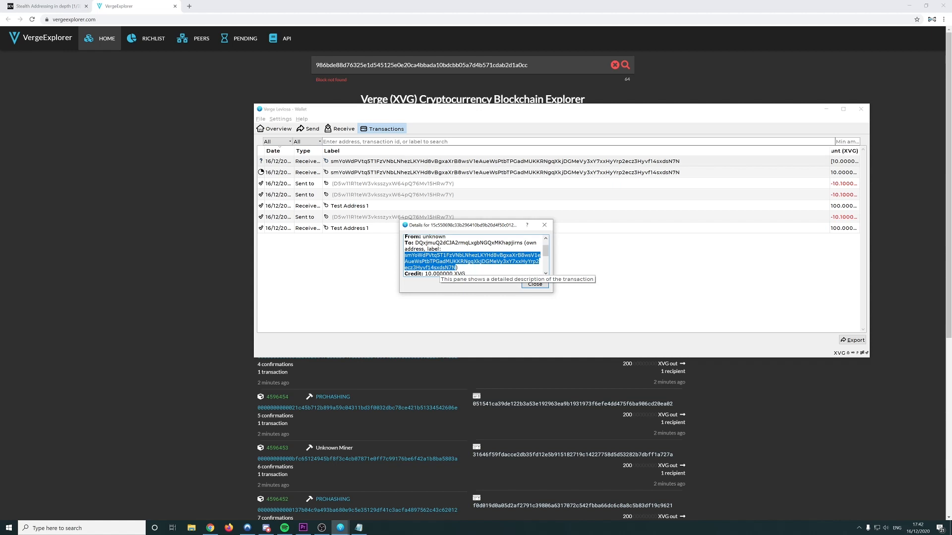
left_click(439, 266)
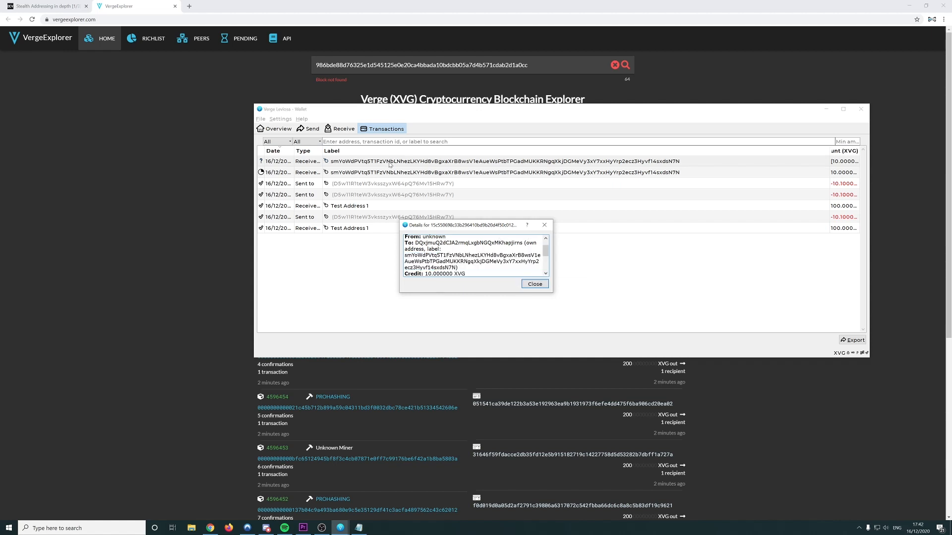
scroll(545, 248, "up", 1)
left_click(545, 225)
double_click(393, 172)
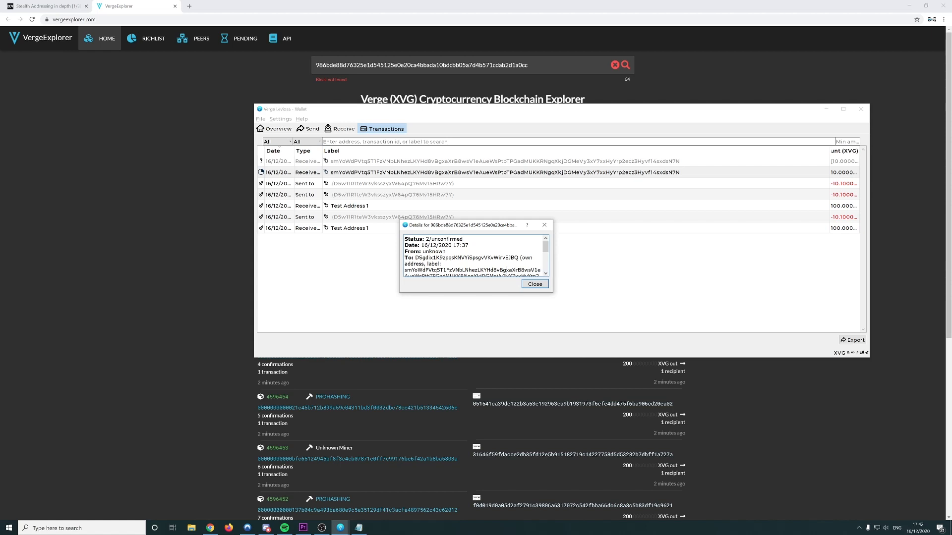
double_click(466, 257)
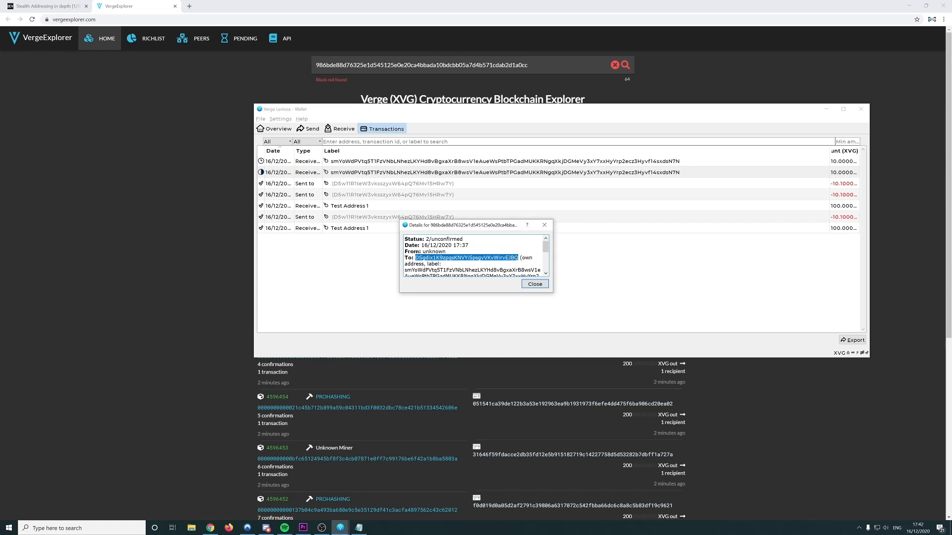
left_click(543, 226)
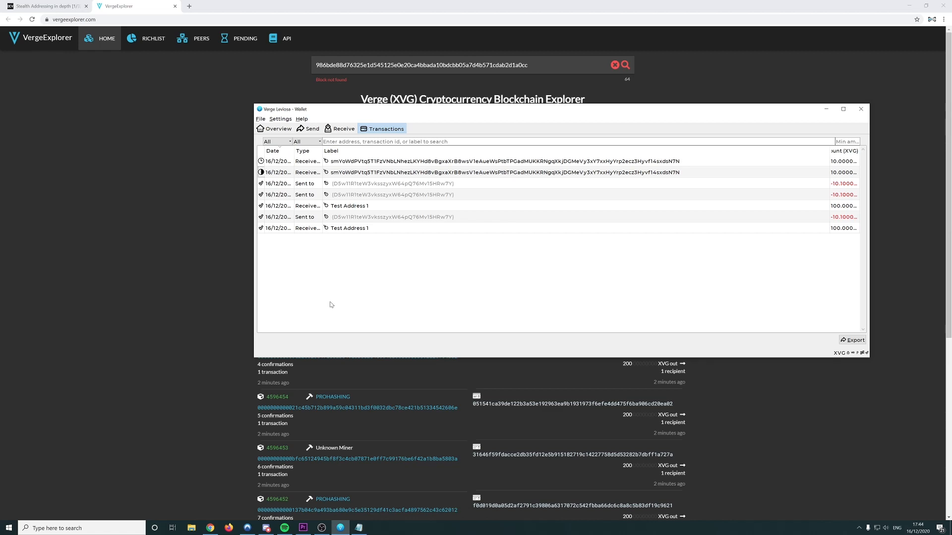
Copy the Test Stealth Address line from the USB notes file, then close Notepad and Explorer
double_click(434, 264)
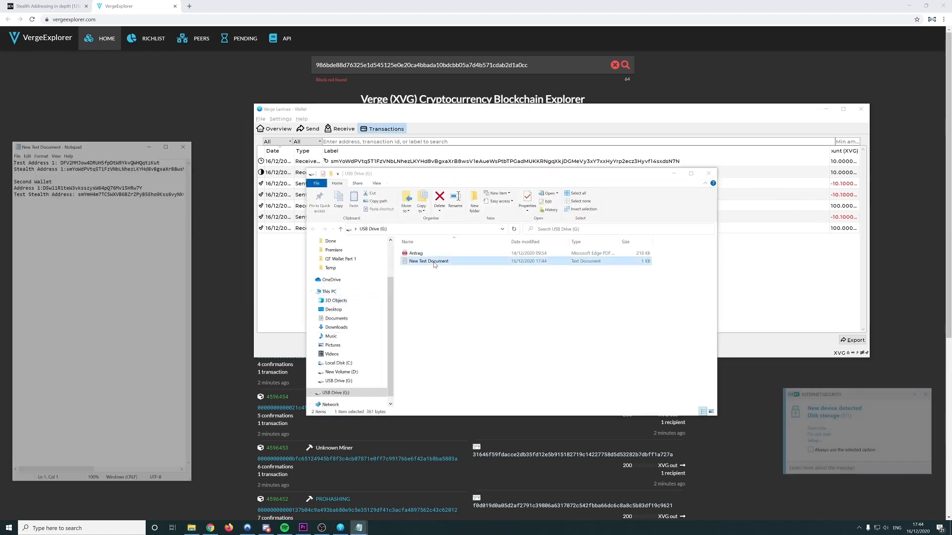
key("shift+End")
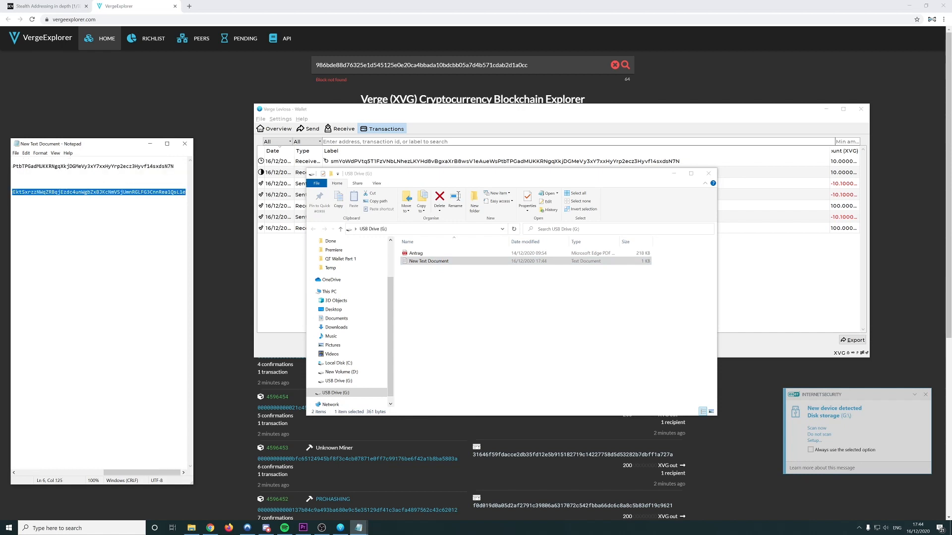
left_click_drag(130, 473, 10, 472)
left_click(184, 143)
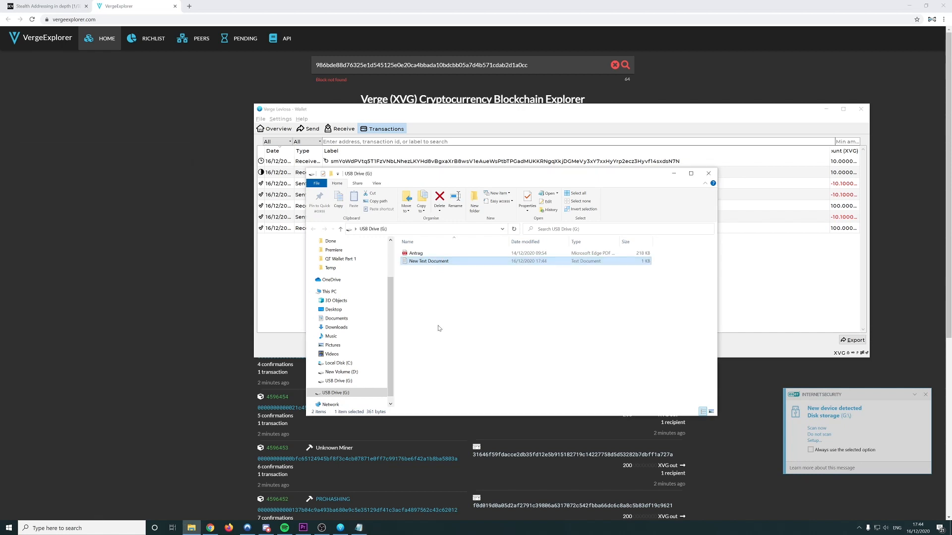
left_click(705, 174)
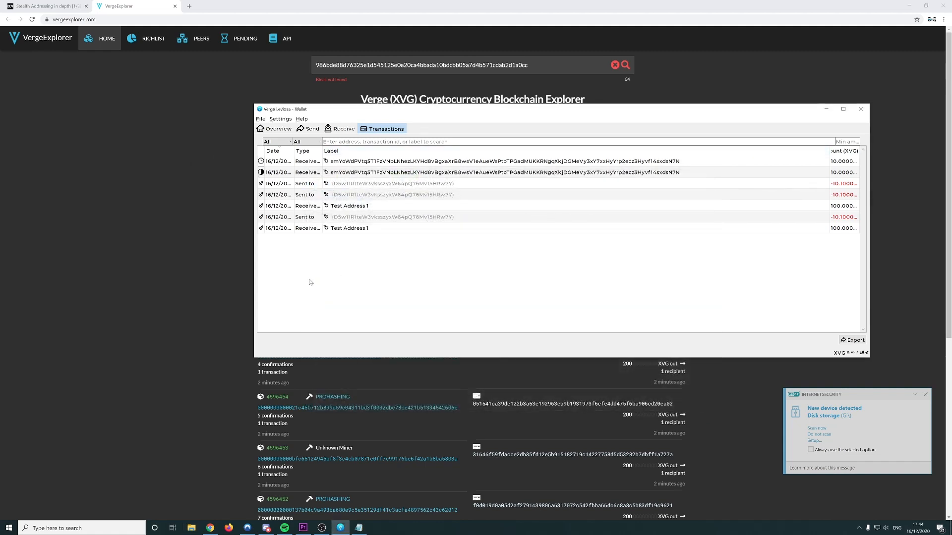
Fill the Send form with the test stealth address and an amount of 10 XVG
left_click(308, 129)
type("smYmH4m7TCSWXVB6BErZPyB5Eho9Kss6vyNkvCmdD6WeEktSxrzzNWqZRBqjEzdc4unWgbZxBJKcNmVSjUmnRGLFG3CnnRea1QsLle")
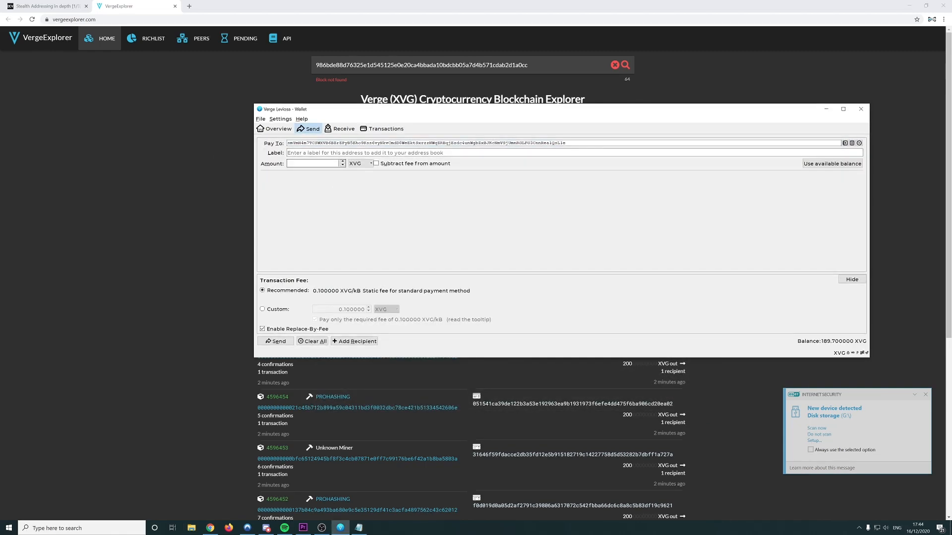
left_click(317, 164)
type("10")
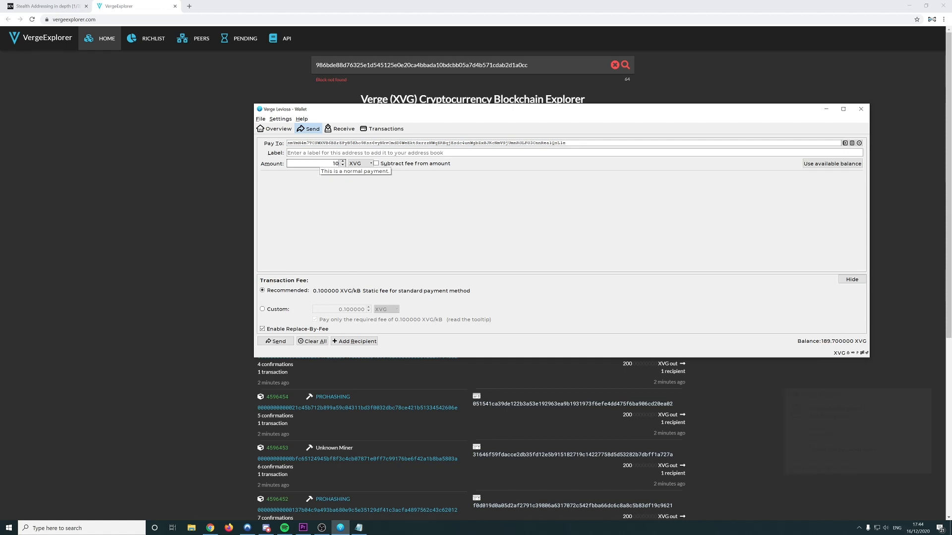
left_click(340, 294)
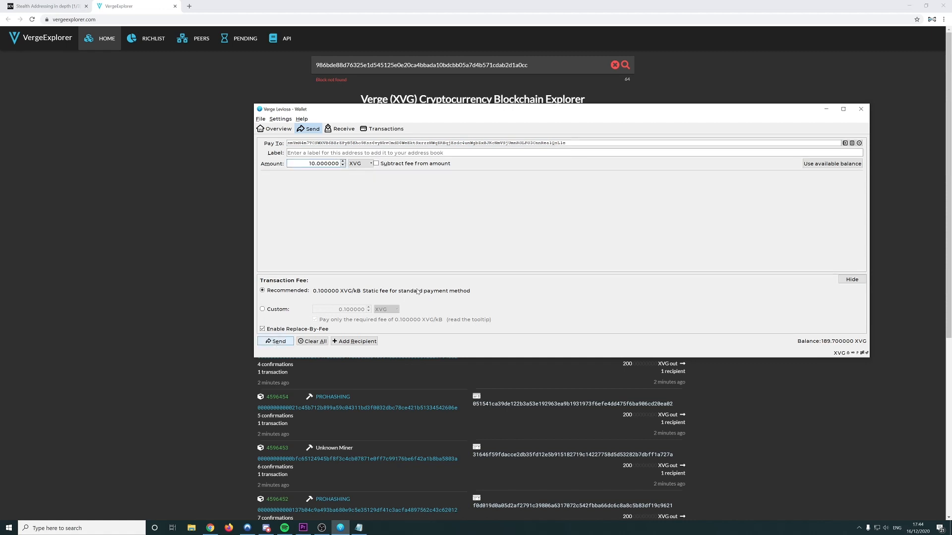
key("Return")
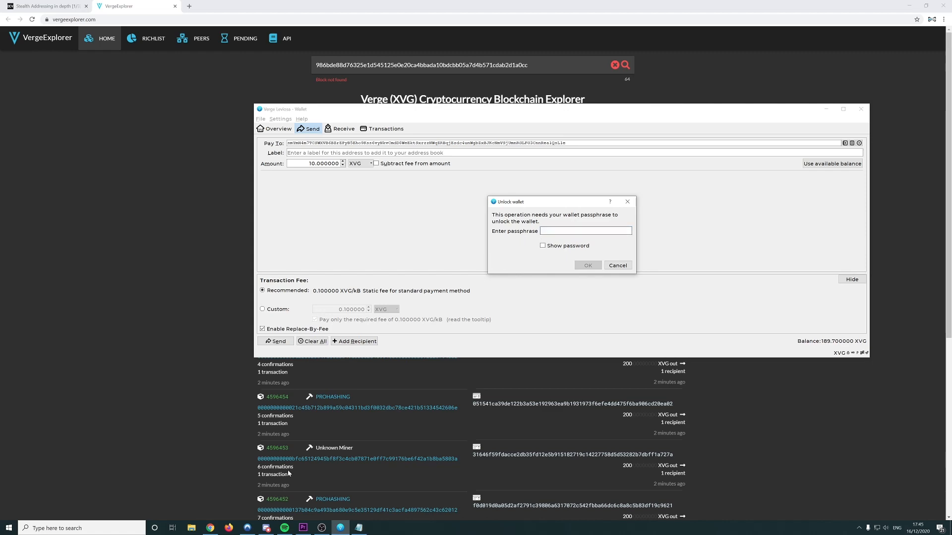
Browse File Explorer to the Users folder on Local Disk (C:)
left_click(192, 527)
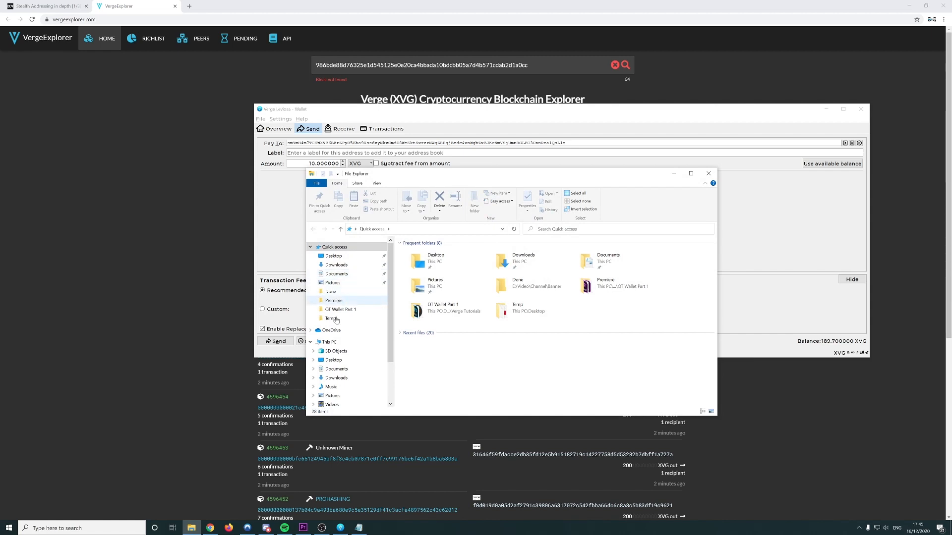
left_click(329, 342)
double_click(436, 335)
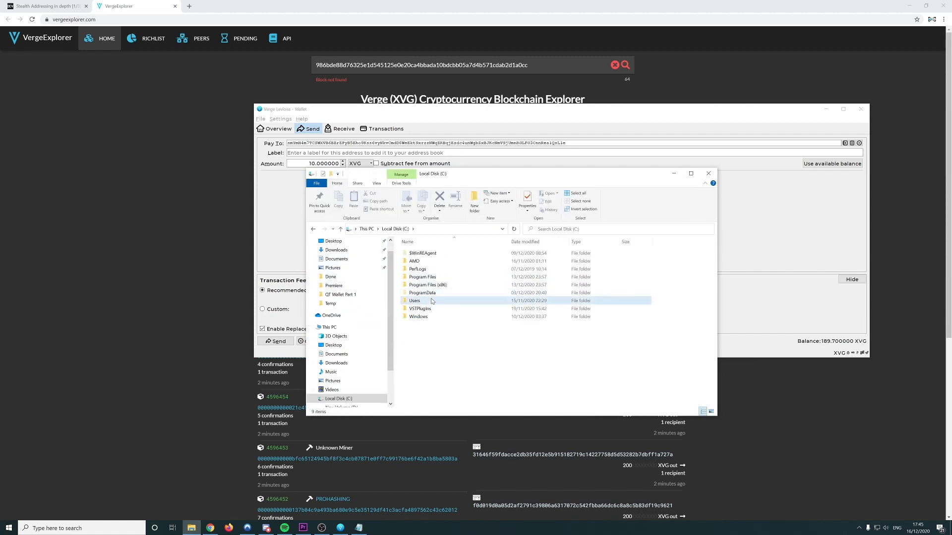
double_click(427, 301)
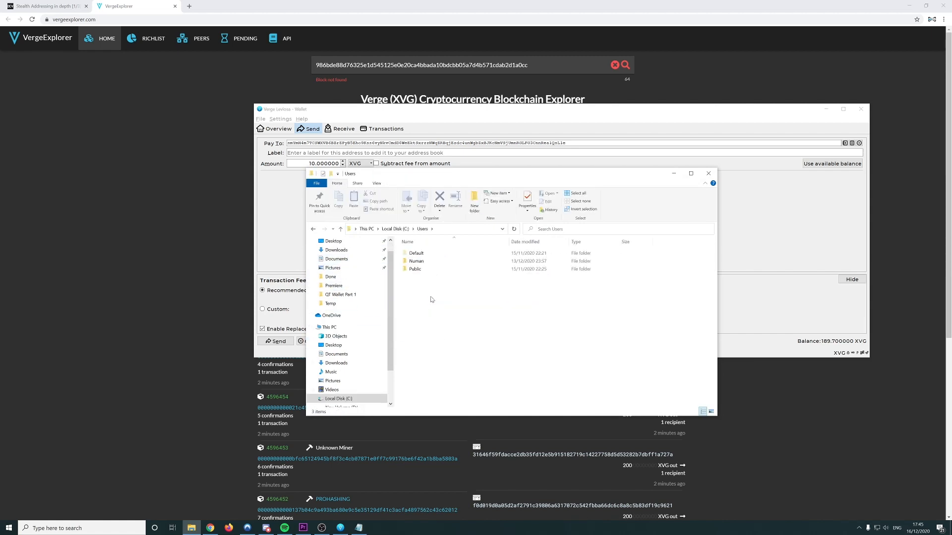
Open the debug log from AppData\Roaming\VERGE in Notepad and close File Explorer
double_click(419, 261)
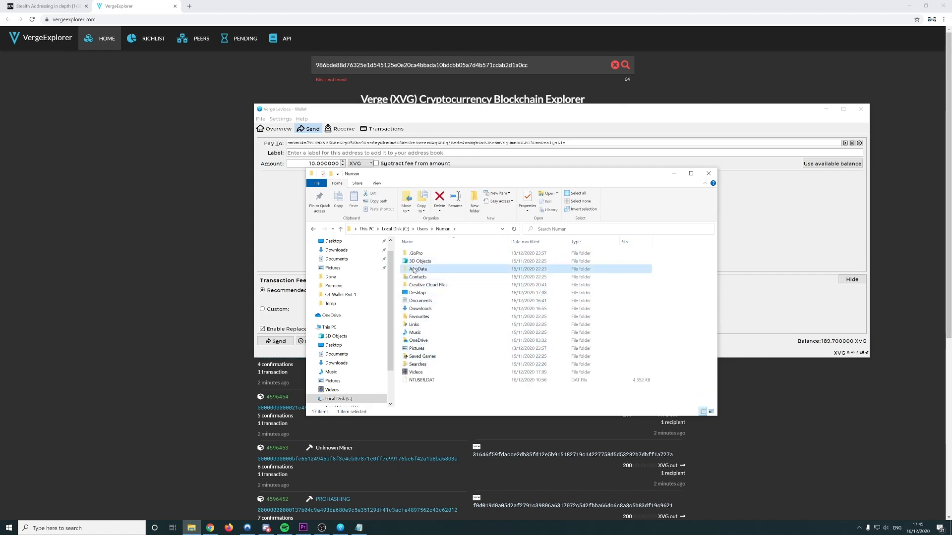
double_click(418, 269)
double_click(416, 270)
left_click(420, 356)
scroll(419, 369, "down", 3)
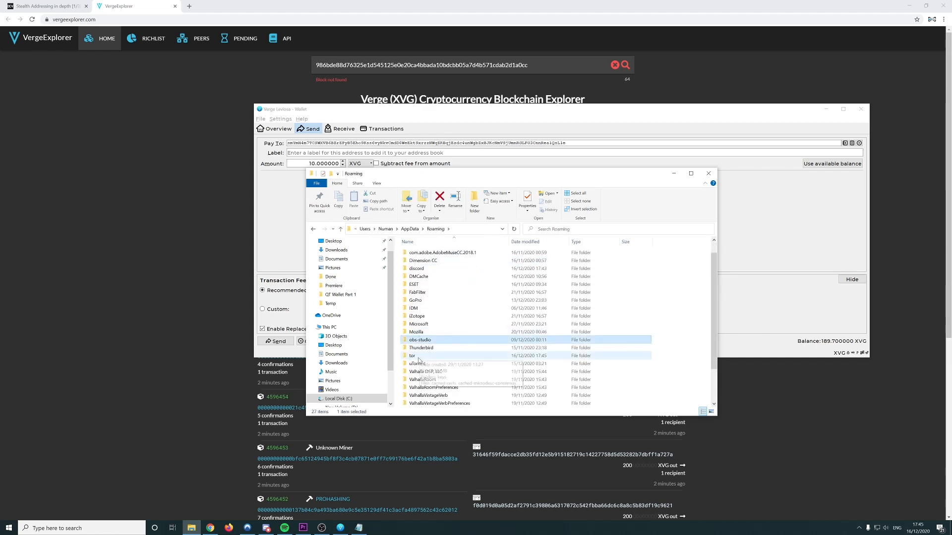
double_click(415, 372)
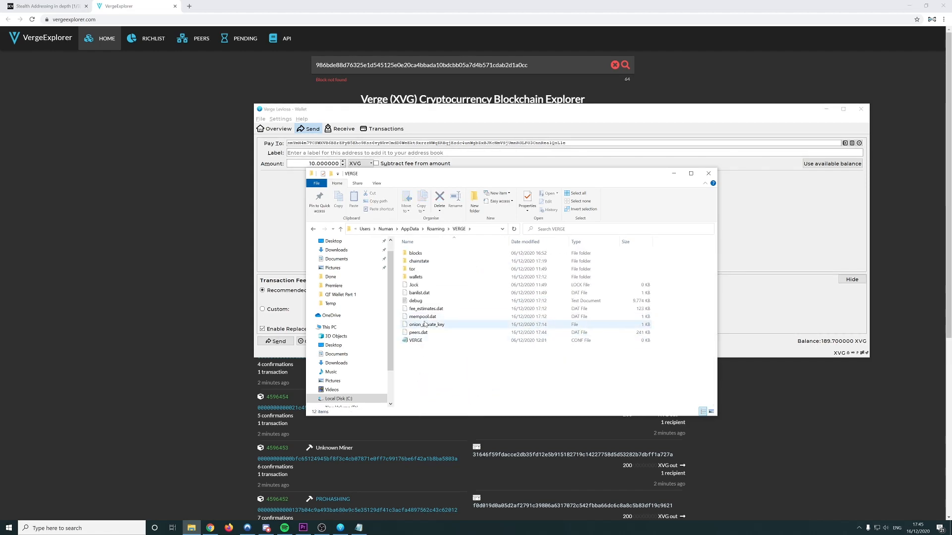
left_click(417, 303)
double_click(417, 304)
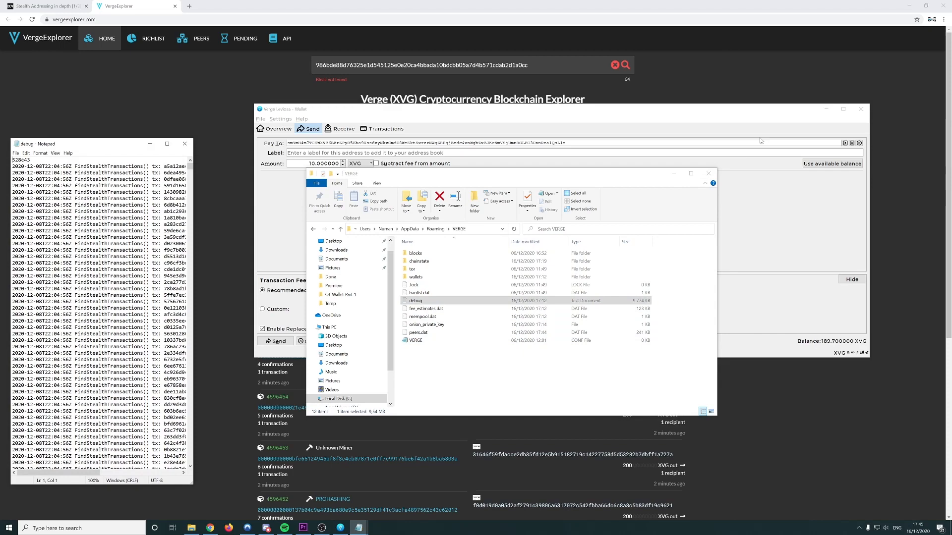
left_click(708, 173)
Widen the debug log, scroll to its final lines, and bring the wallet back to front
left_click_drag(194, 338, 585, 315)
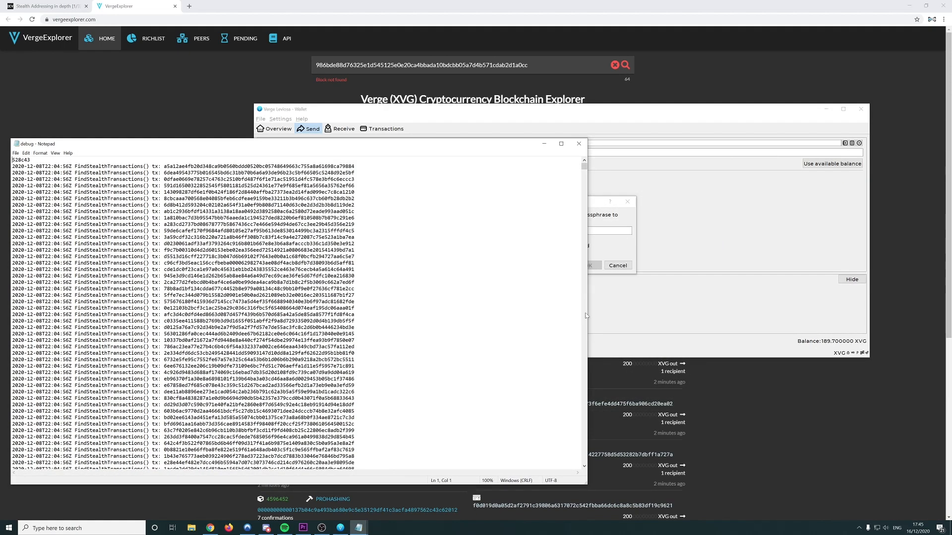
left_click_drag(585, 167, 585, 461)
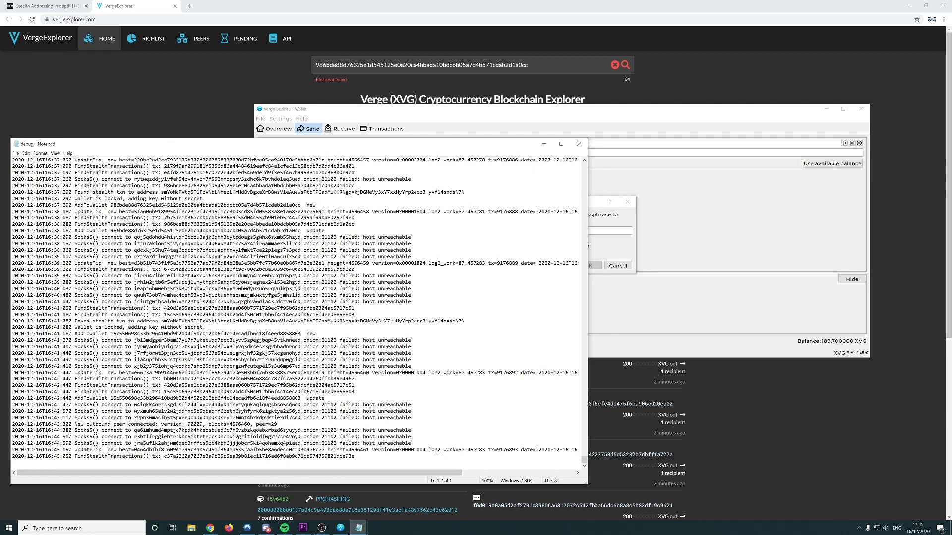
left_click(592, 201)
Start sending the 10 XVG payment and check the last lines of the debug log
left_click(627, 202)
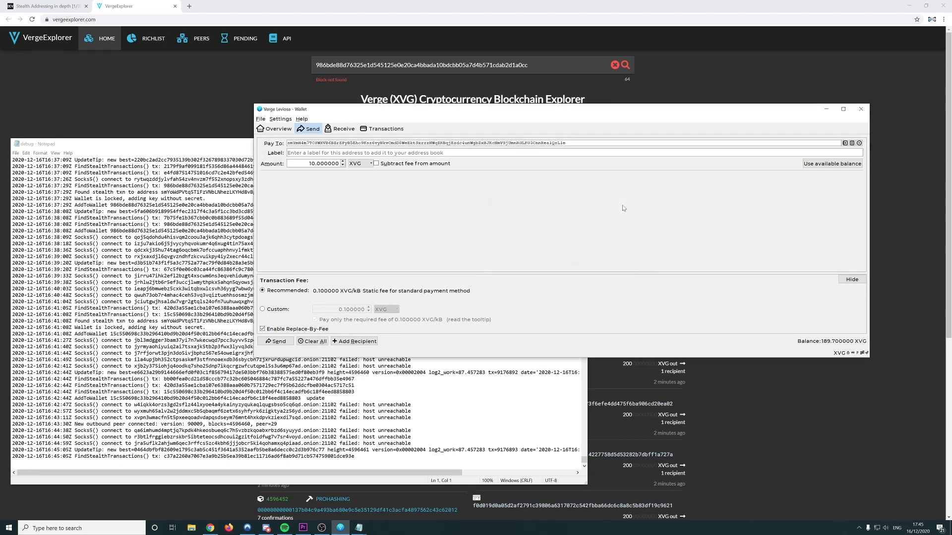
double_click(313, 143)
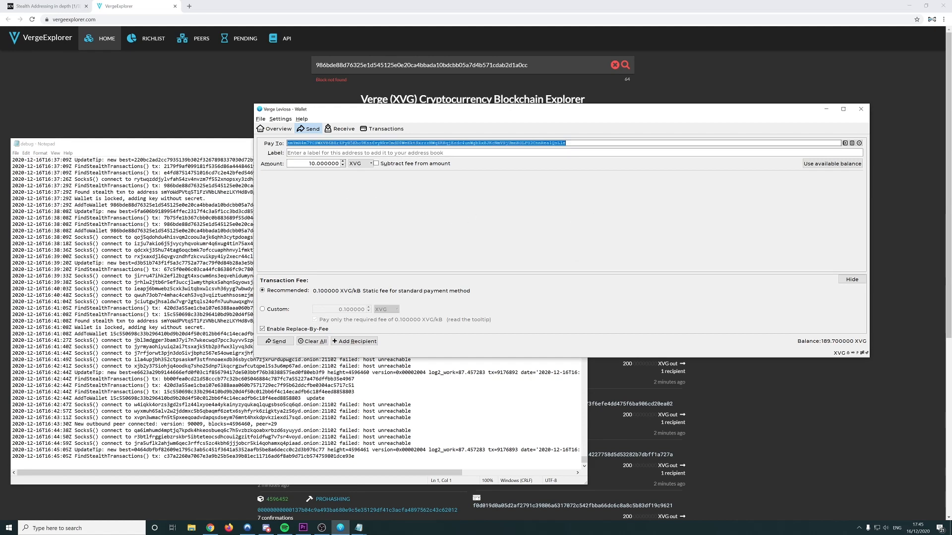
left_click(278, 342)
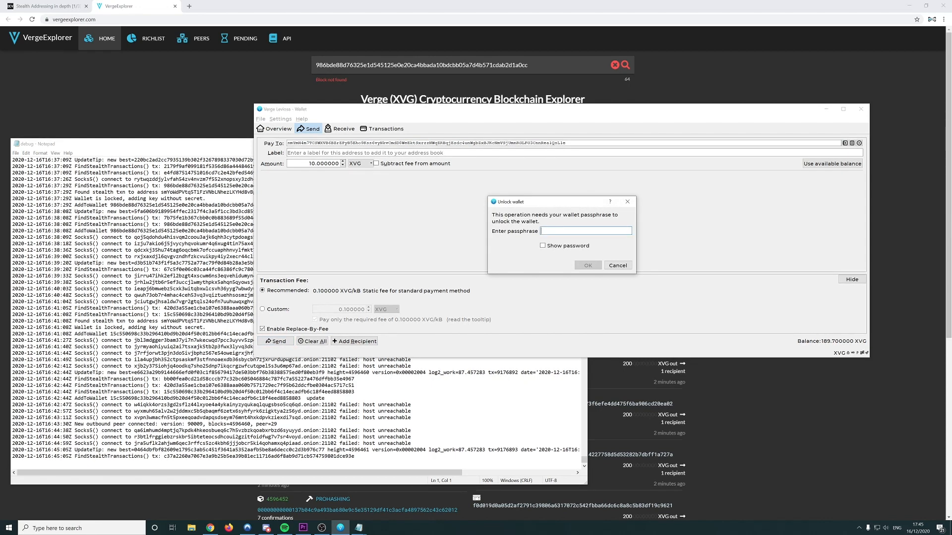
left_click(390, 437)
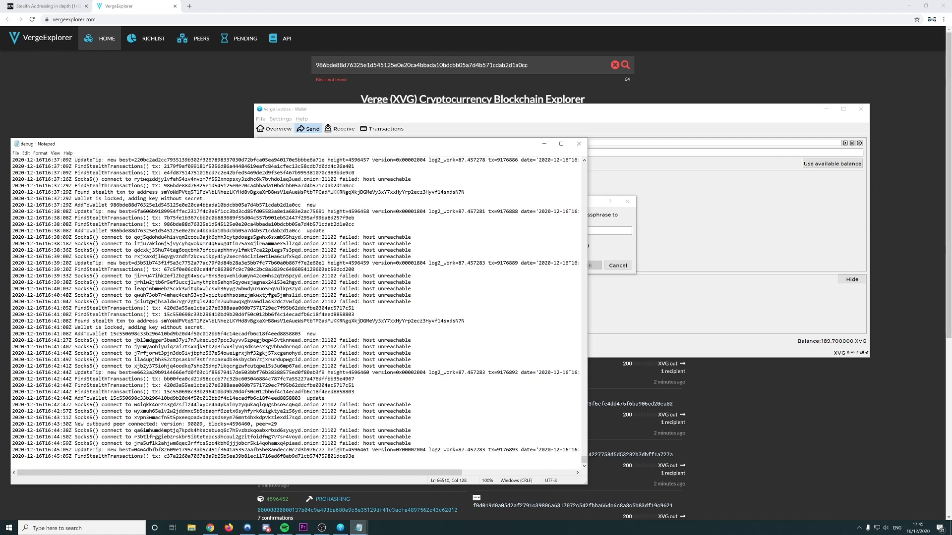
left_click_drag(75, 450, 354, 456)
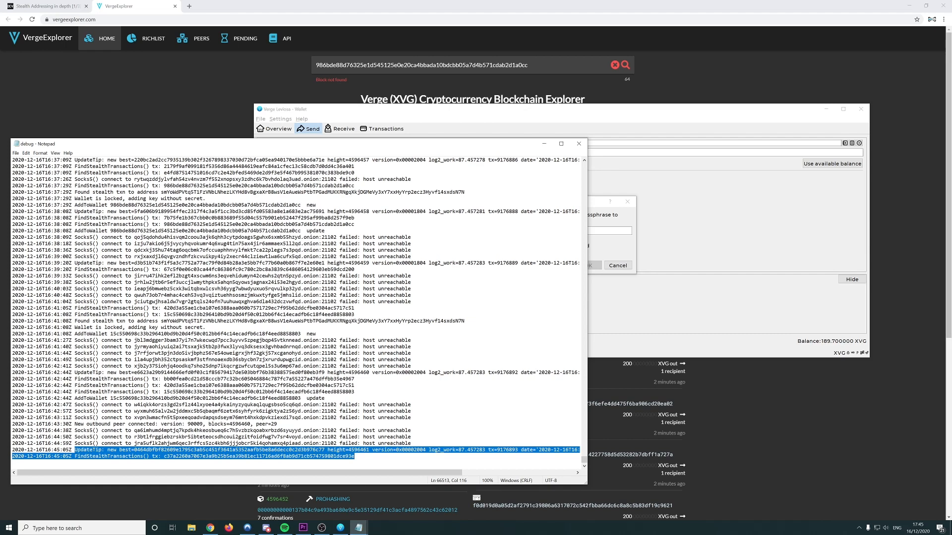
key("alt+Tab")
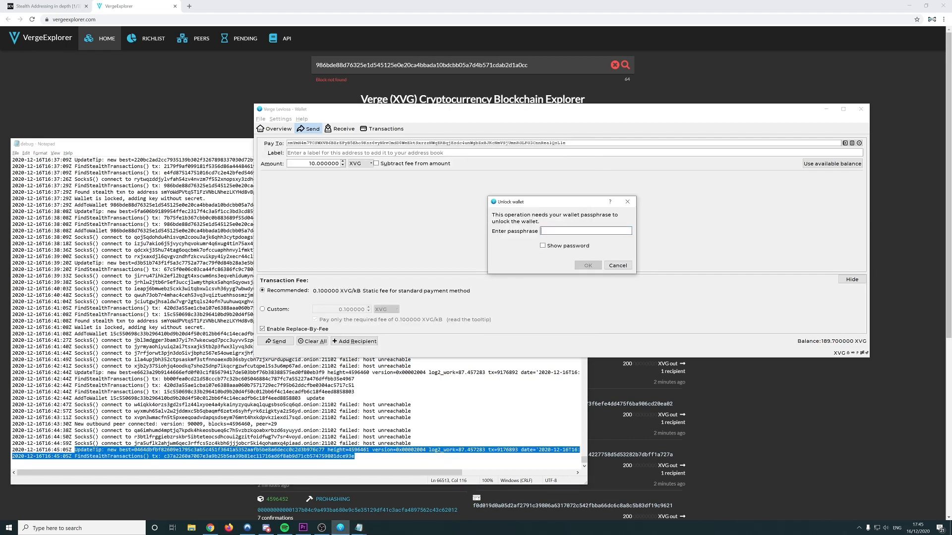
Unlock the wallet with its passphrase and confirm sending 10 XVG plus the 0.1 XVG fee
type("***")
key("Return")
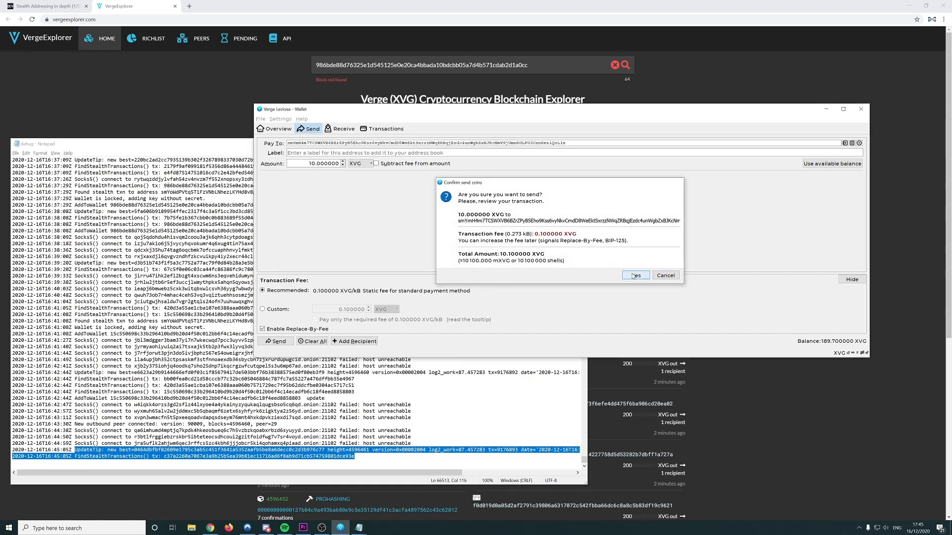
left_click(634, 275)
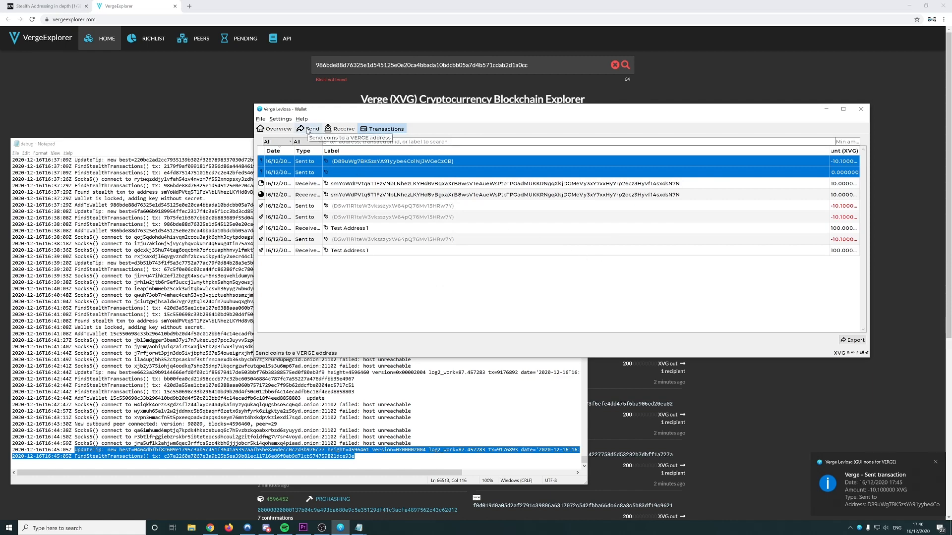
Inspect the newest Sent to transaction's details, unconfirmed and broadcast through 12 nodes, then bring Notepad forward
left_click(341, 164)
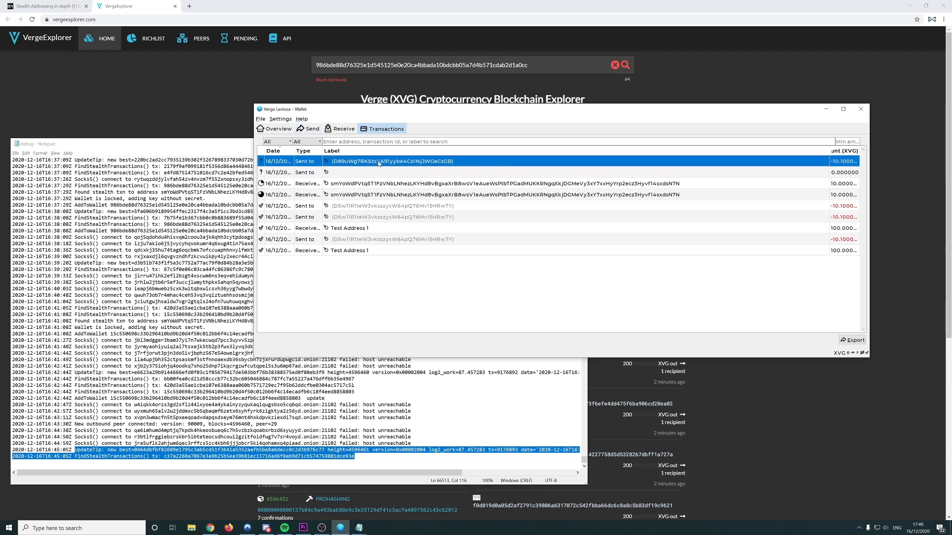
double_click(435, 167)
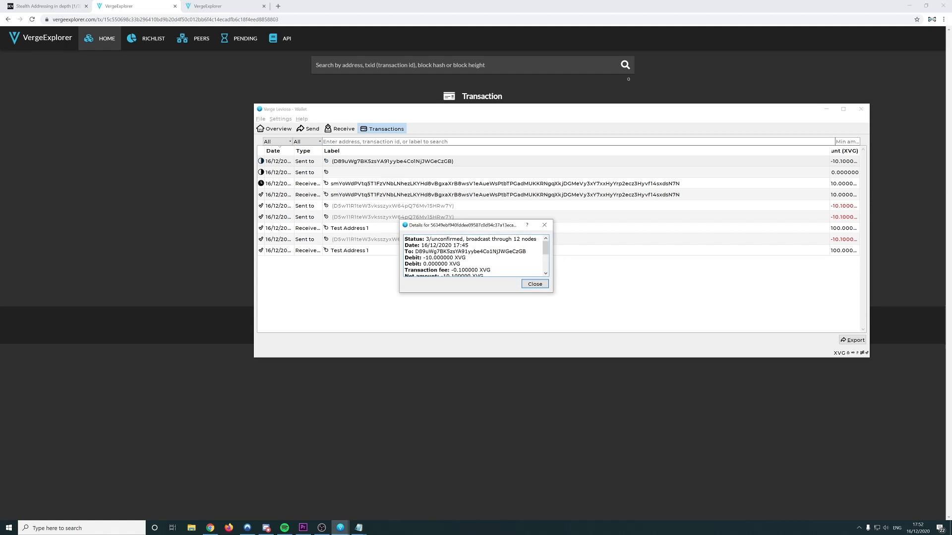
double_click(470, 251)
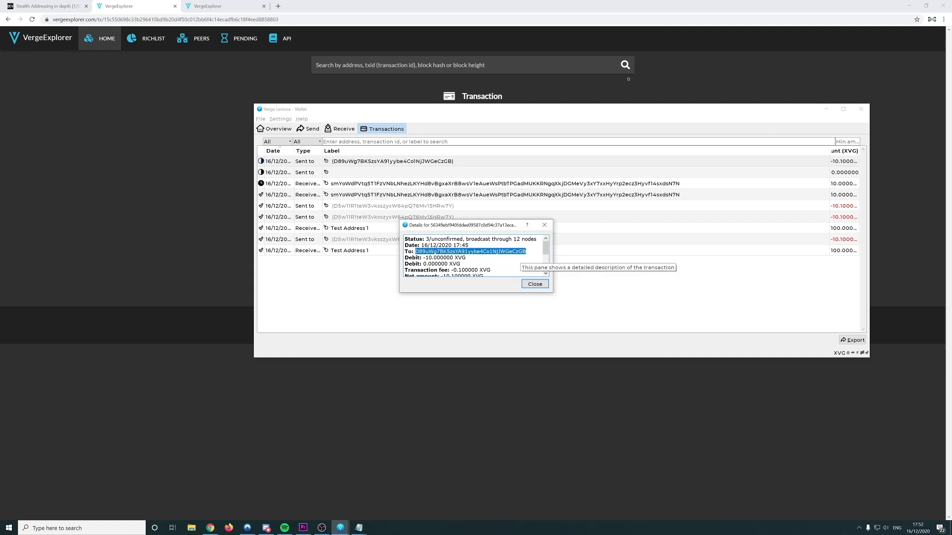
left_click(545, 225)
left_click(358, 528)
Select the tx hash on the second 16:37:09Z FindStealthTransactions log line, then return to the wallet
left_click(378, 492)
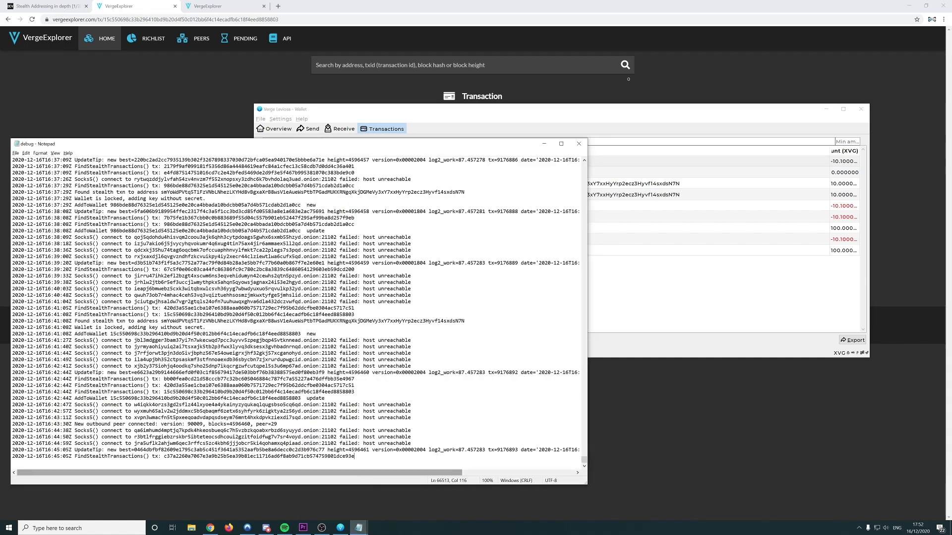
scroll(297, 312, "up", 9)
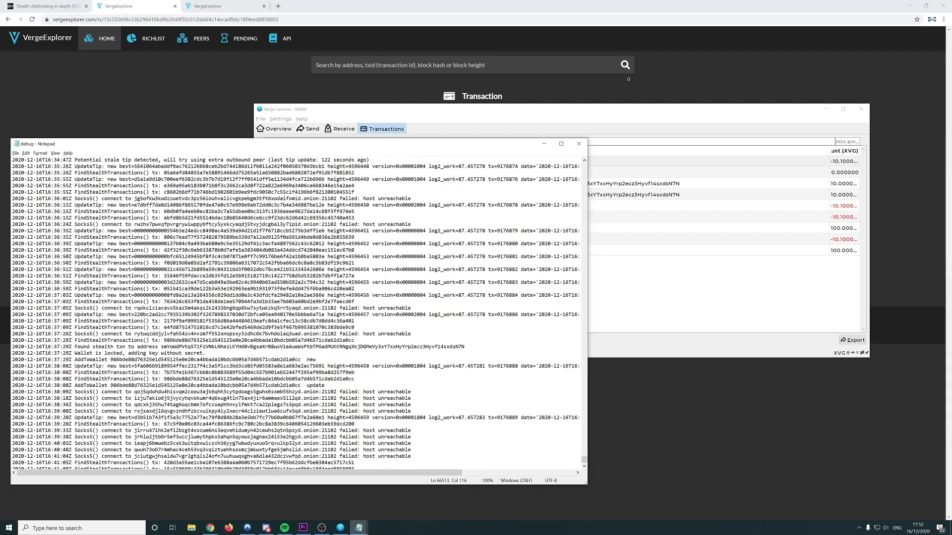
scroll(298, 312, "down", 1)
double_click(258, 328)
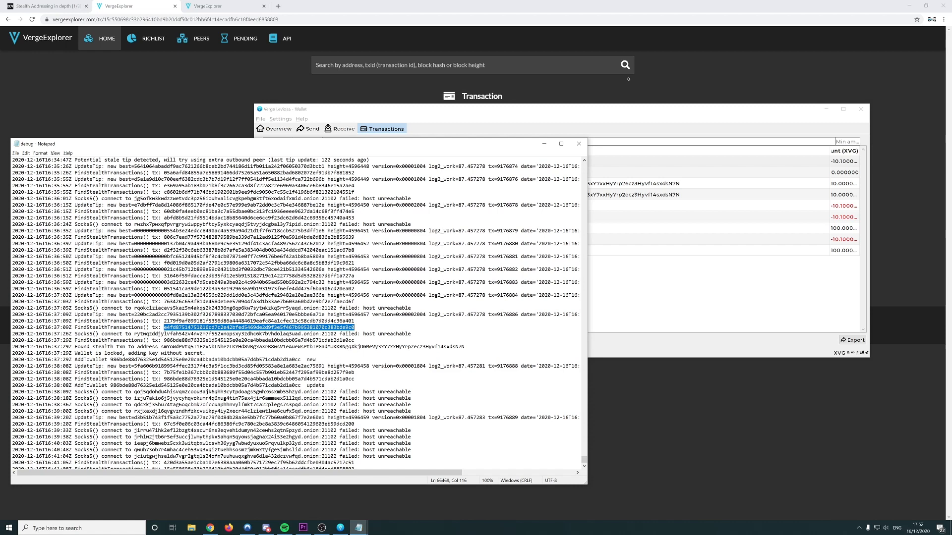
left_click(356, 327)
left_click_drag(355, 328, 164, 327)
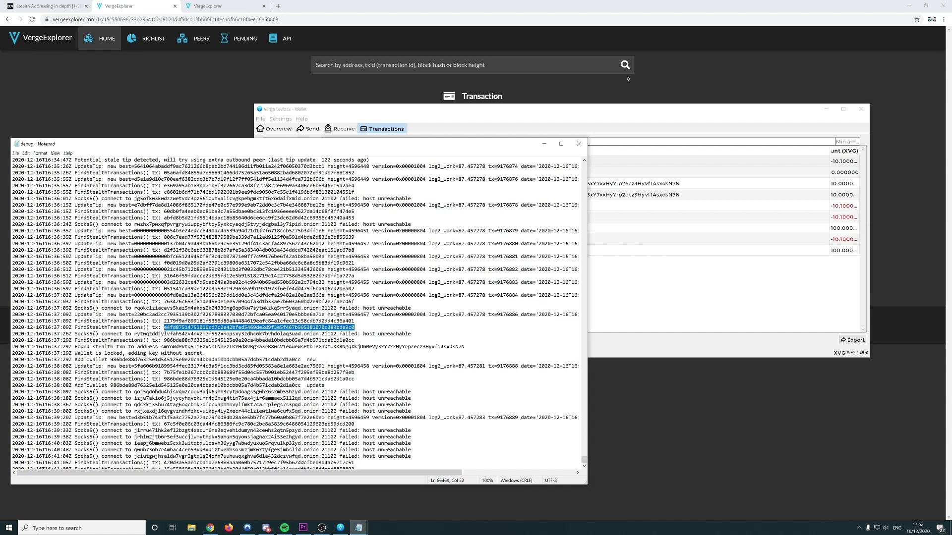
left_click(642, 295)
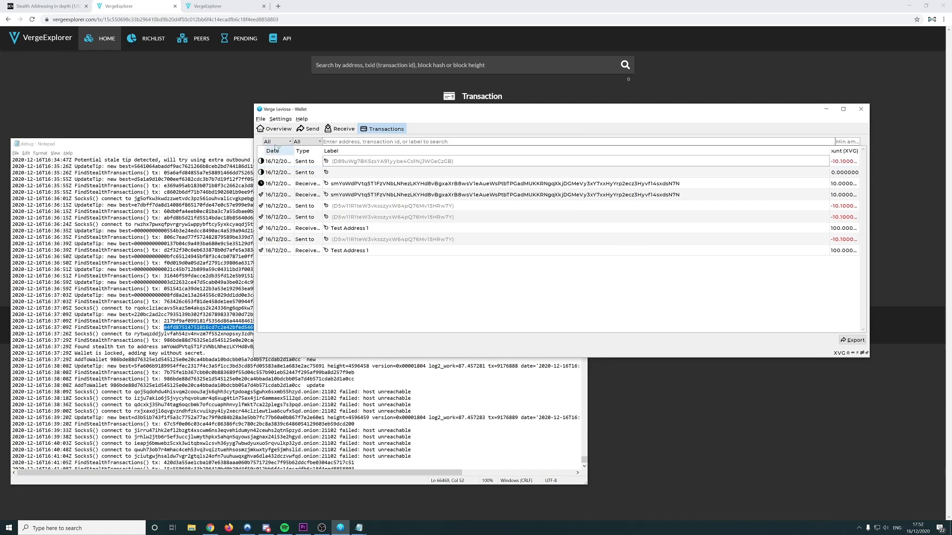
View the Stealth Address 1 payment request's QR code and address on the Receive page
left_click(341, 129)
left_click(350, 228)
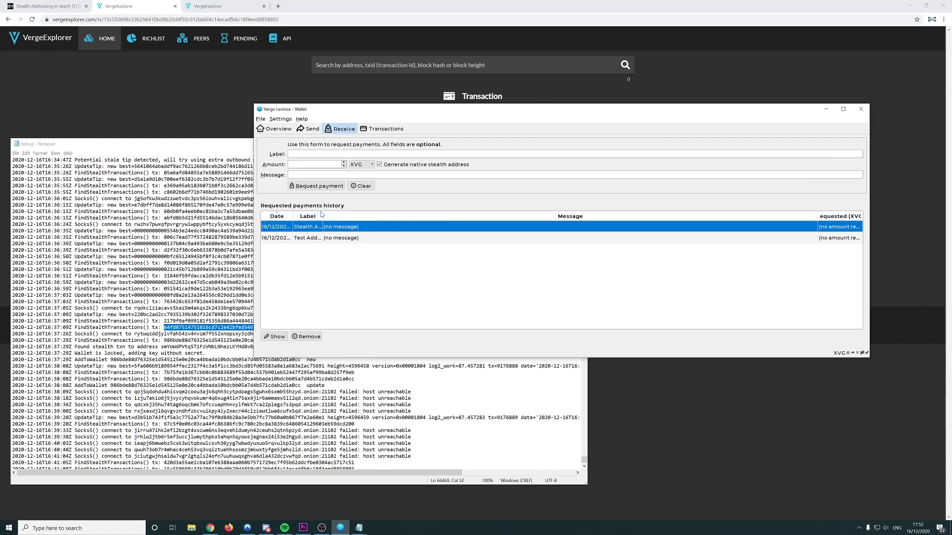
left_click_drag(323, 216, 423, 214)
double_click(446, 228)
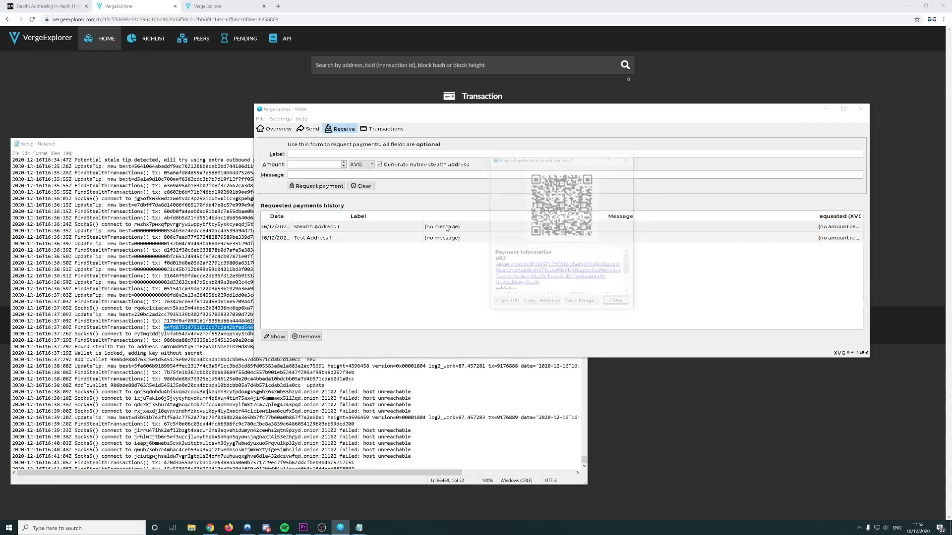
left_click_drag(629, 270, 630, 285)
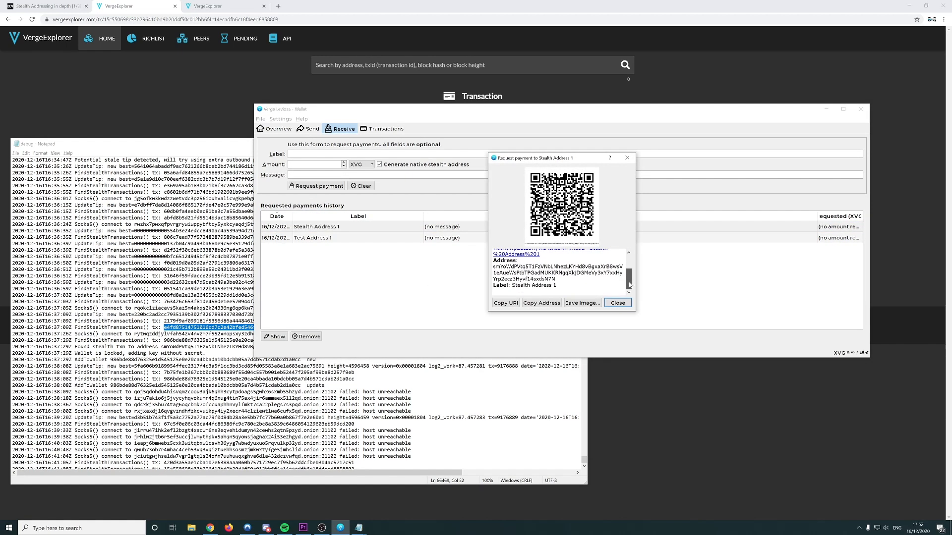
left_click_drag(555, 279, 493, 267)
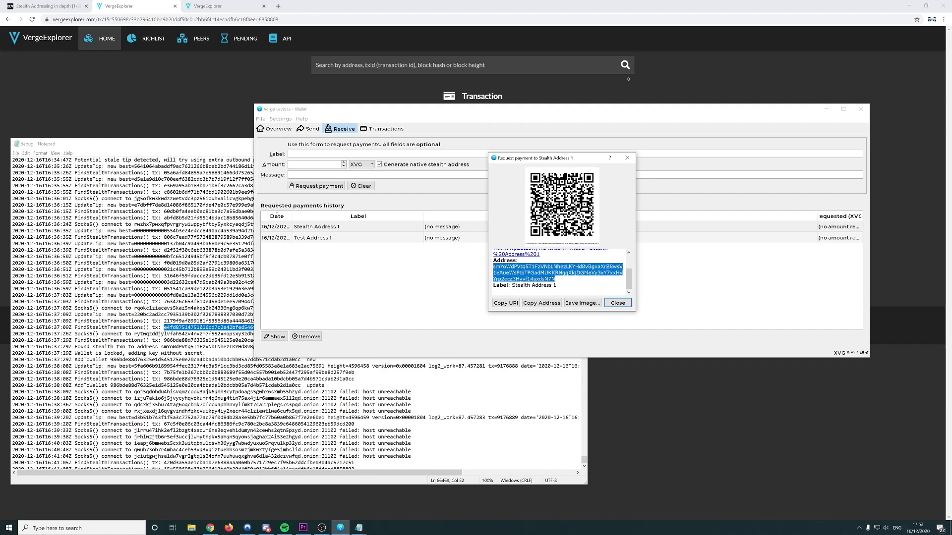
left_click(618, 303)
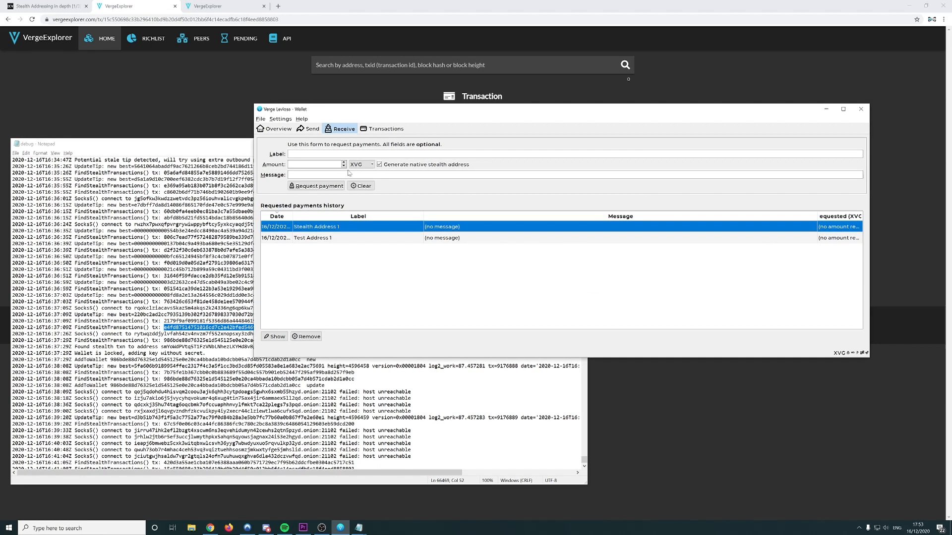
Inspect the received transaction's details in the Transactions list, then look over the debug log
left_click(382, 129)
double_click(352, 184)
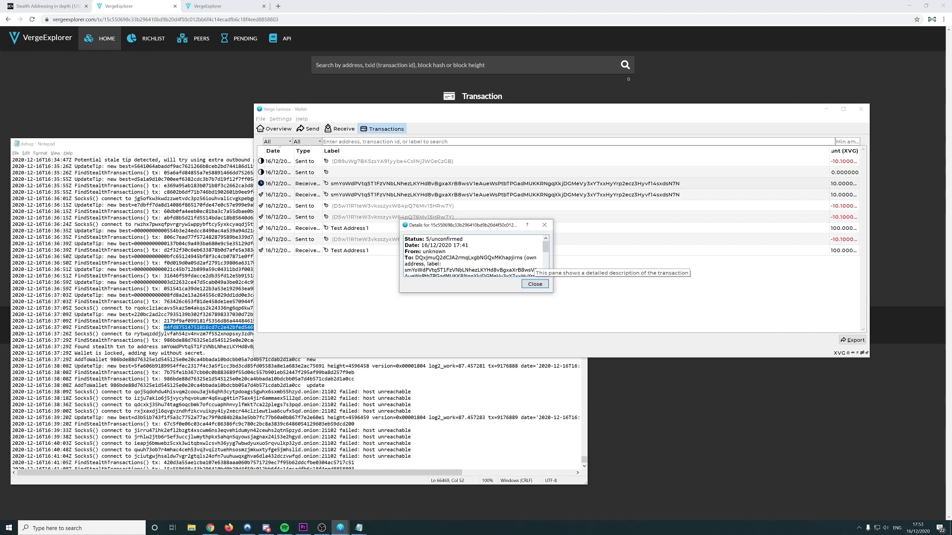
left_click(543, 227)
left_click(212, 288)
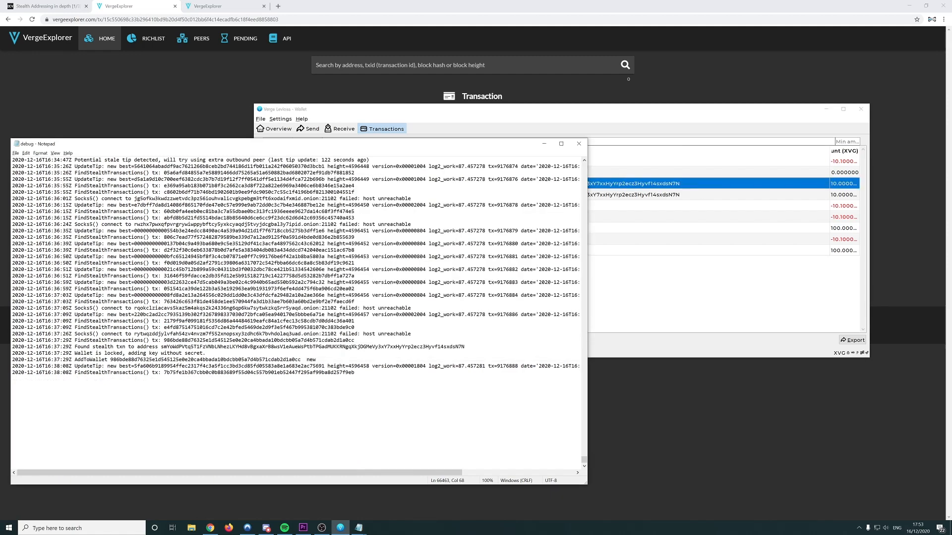
scroll(212, 289, "down", 8)
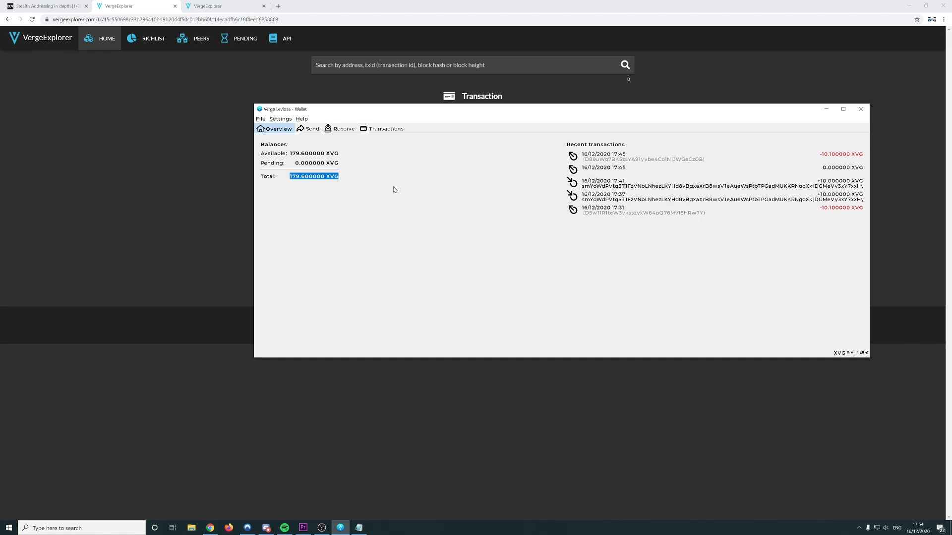
Open the debug console from the Help menu and run help to list commands
left_click(301, 119)
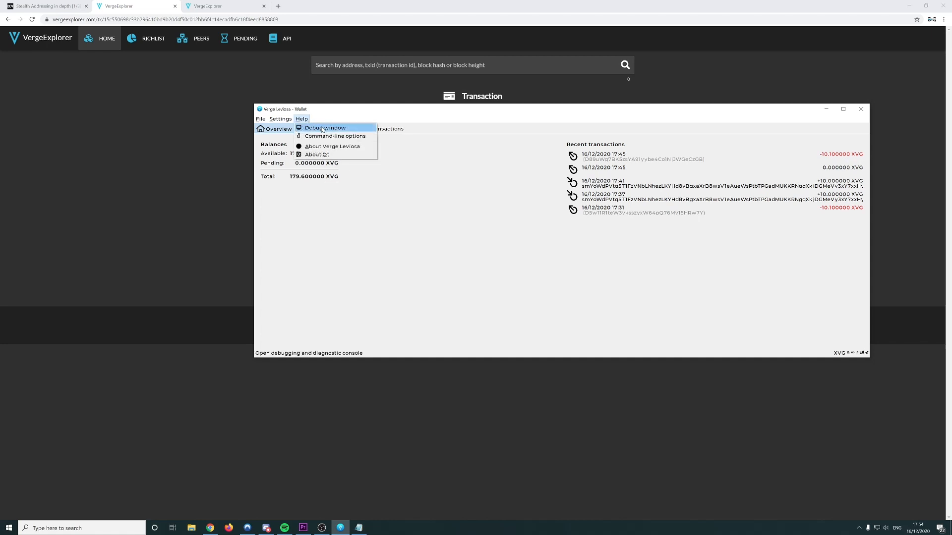
left_click(322, 127)
left_click(410, 225)
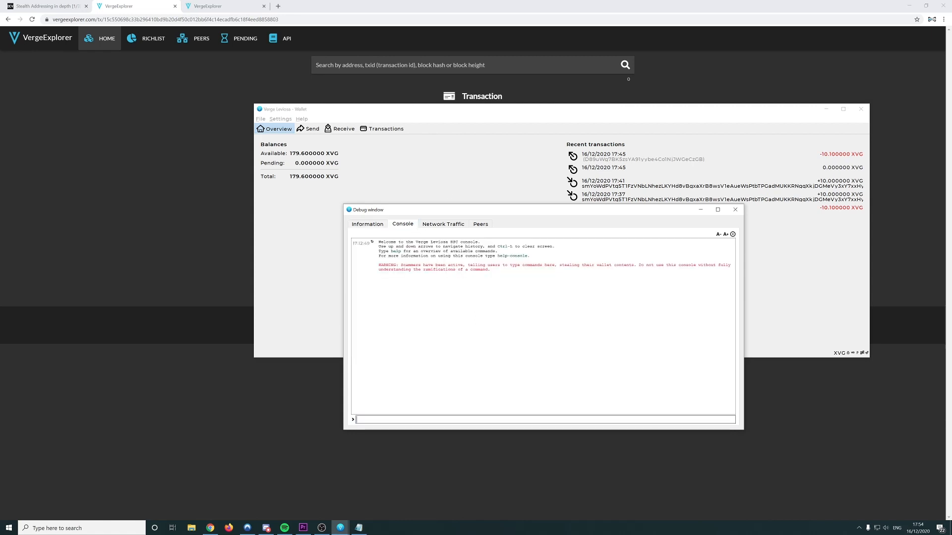
type("help")
key("Return")
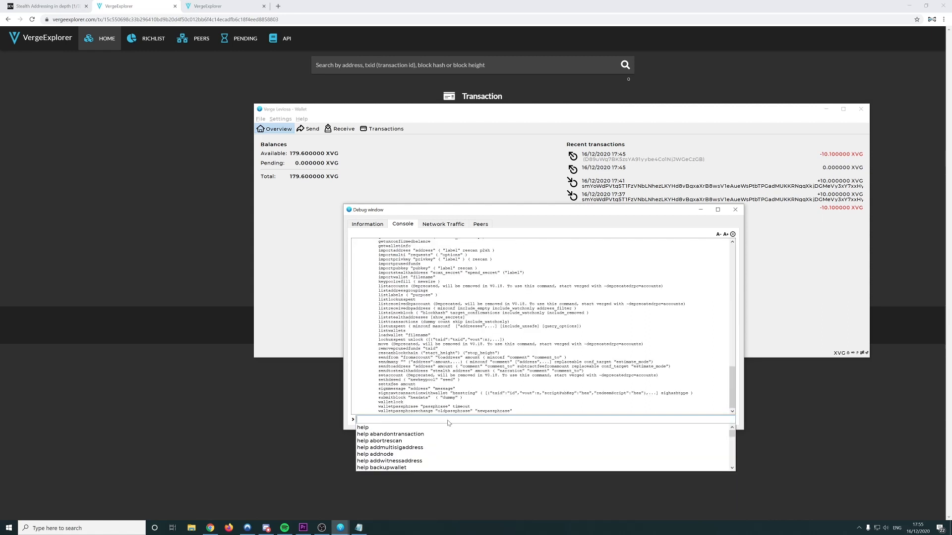
left_click(533, 326)
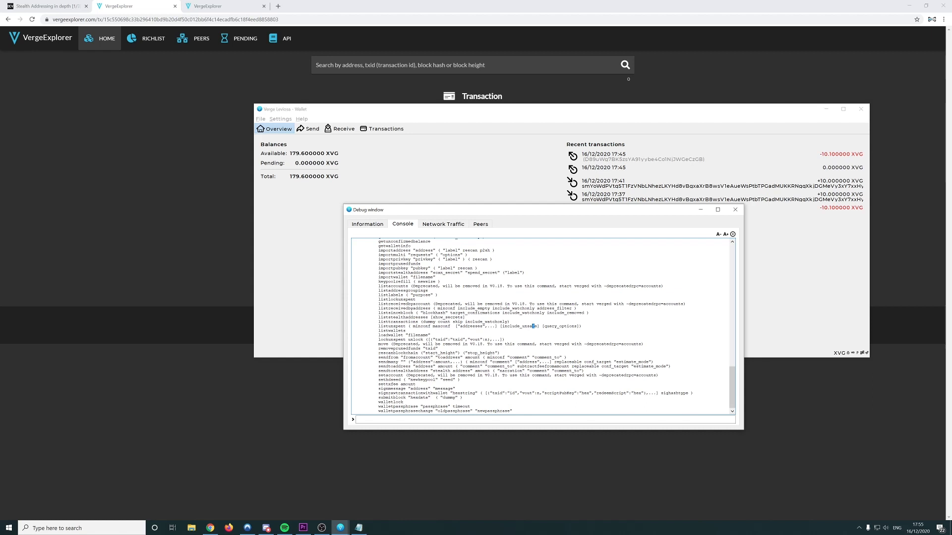
scroll(534, 326, "up", 4)
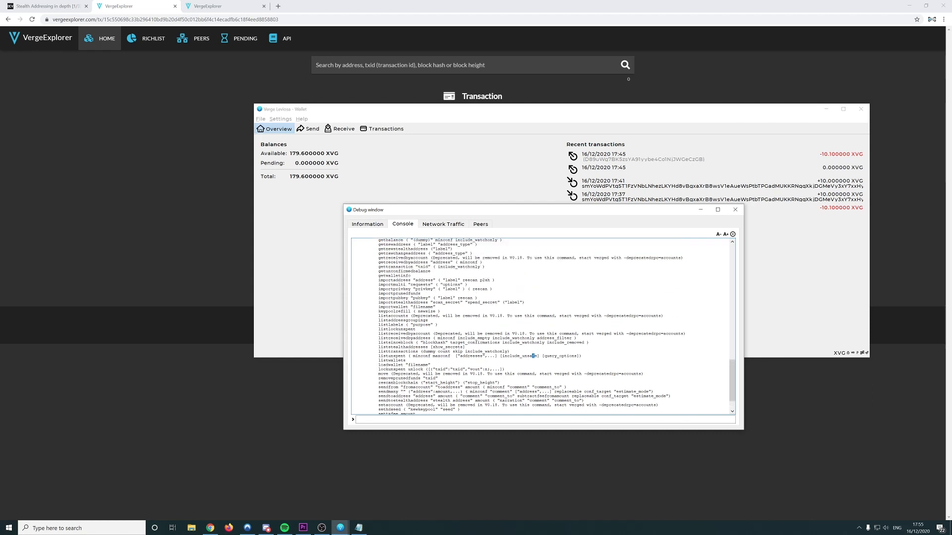
Run dumpprivkey to see its usage and paste the usage line as a new command
left_click(410, 420)
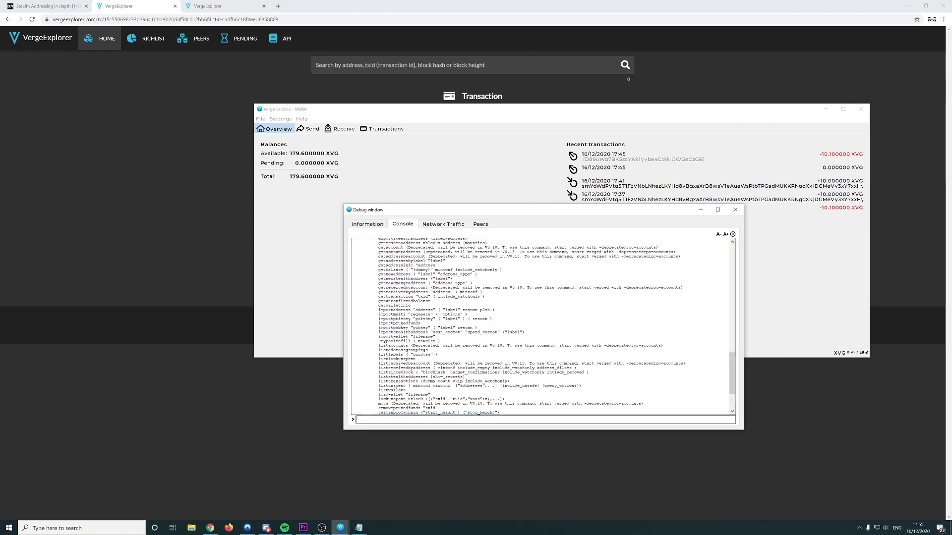
type("dump")
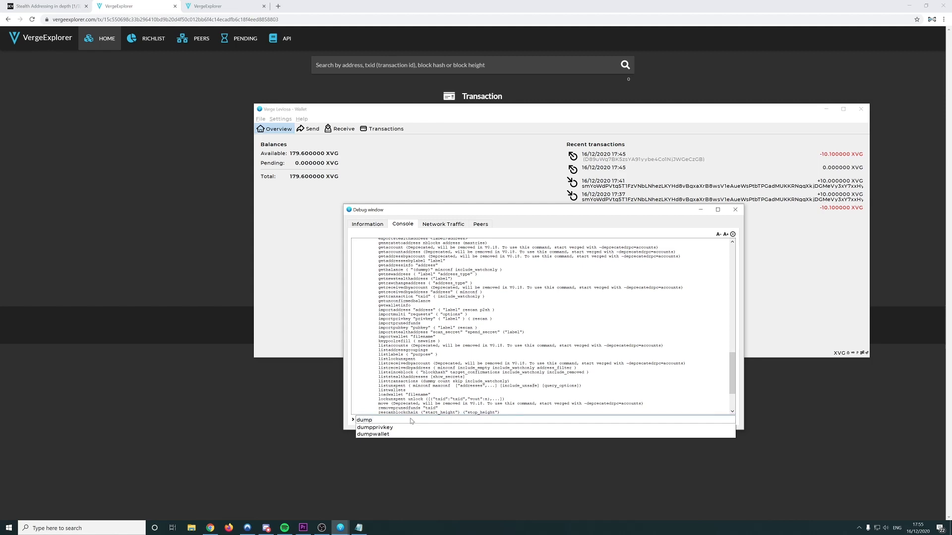
left_click(397, 428)
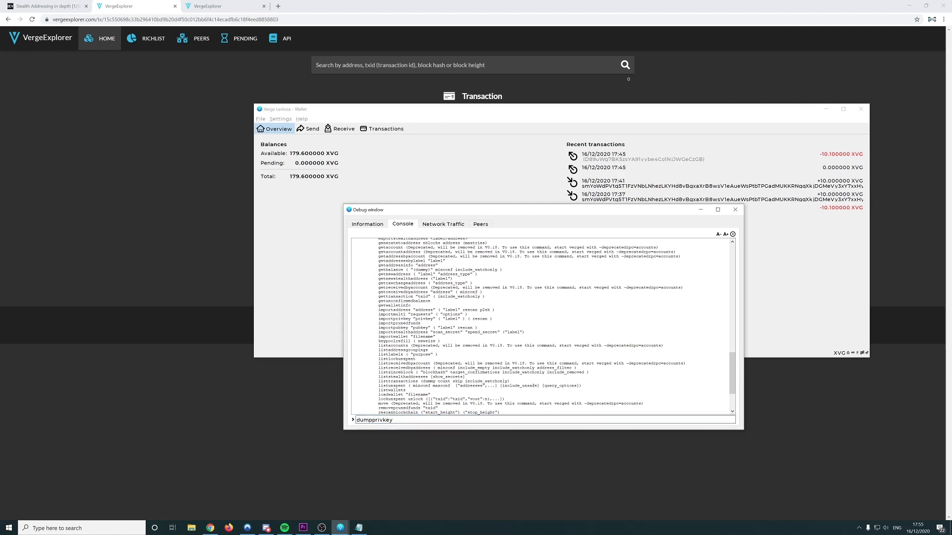
key("Return")
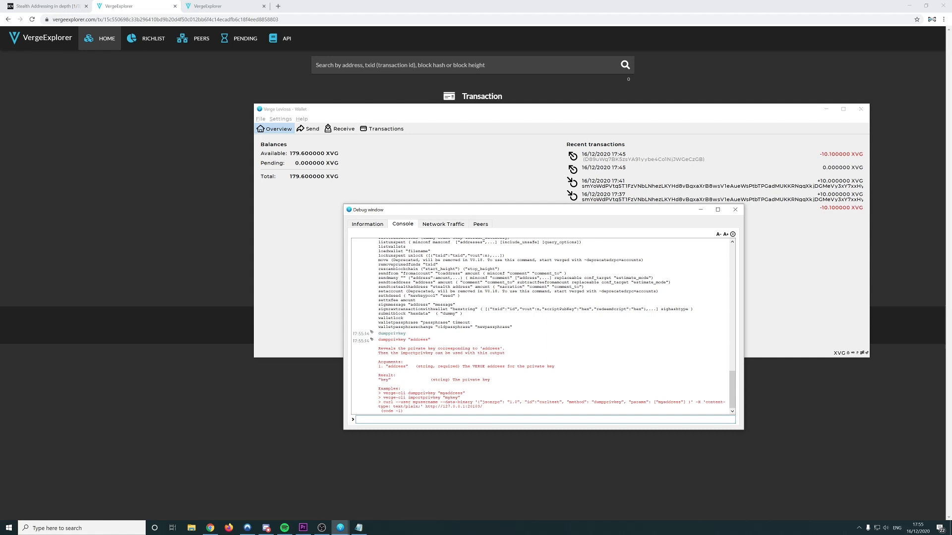
left_click_drag(378, 340, 430, 340)
key("ctrl+c")
key("ctrl+v")
double_click(407, 420)
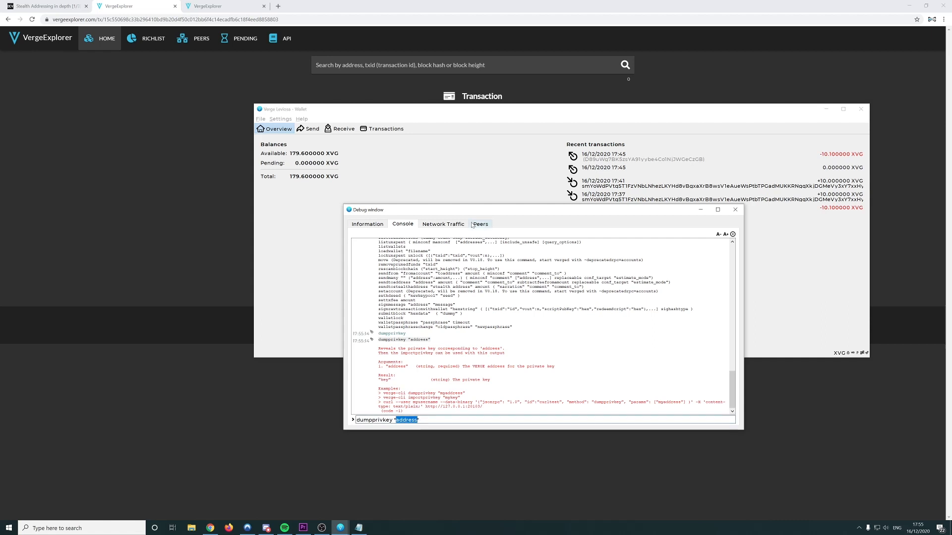
Run dumpprivkey with Test Address 1's copied address, which is refused because the wallet is locked
left_click(503, 176)
left_click(337, 129)
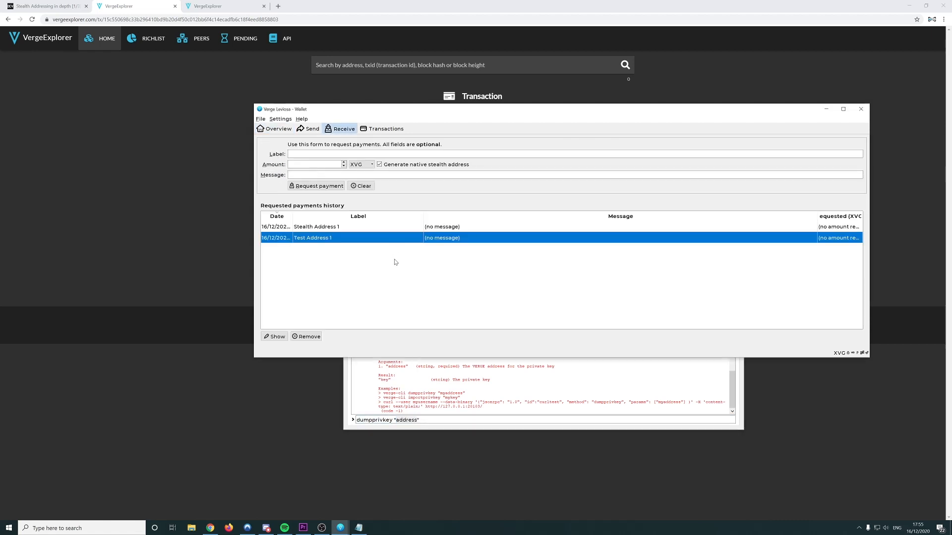
left_click(329, 228)
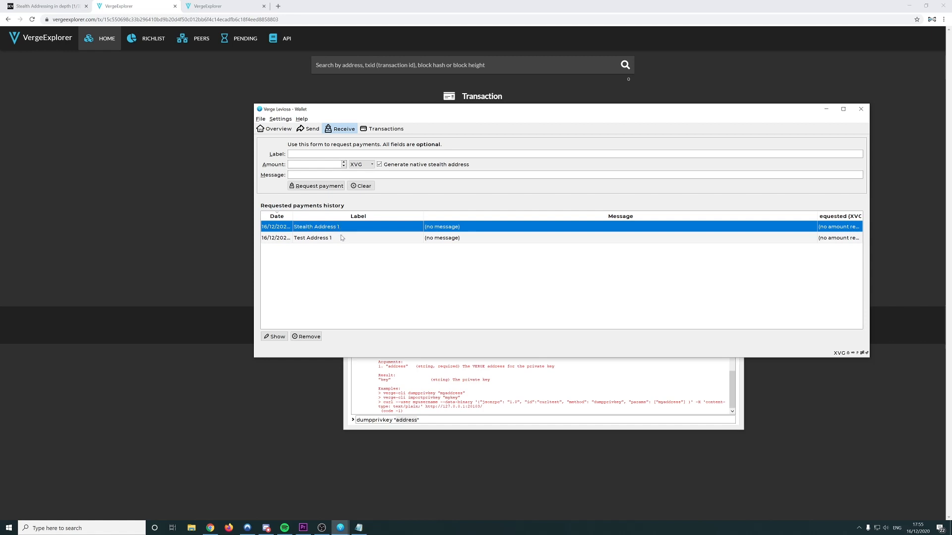
left_click(342, 237)
double_click(343, 239)
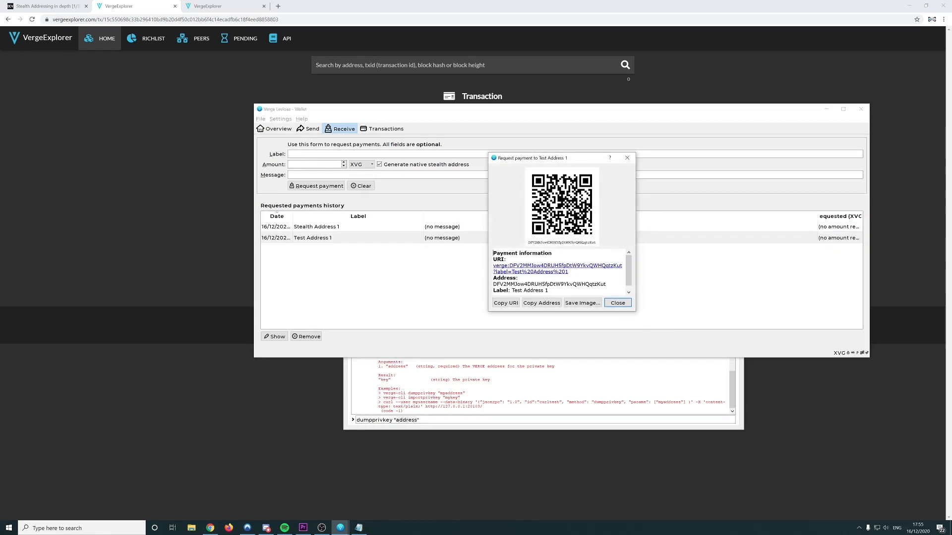
double_click(588, 284)
key("ctrl+c")
double_click(406, 420)
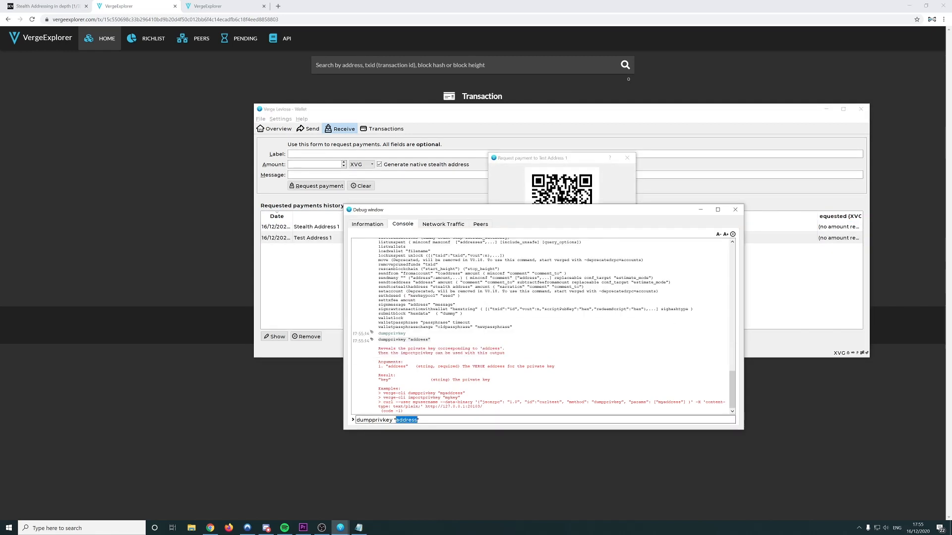
key("ctrl+v")
key("Return")
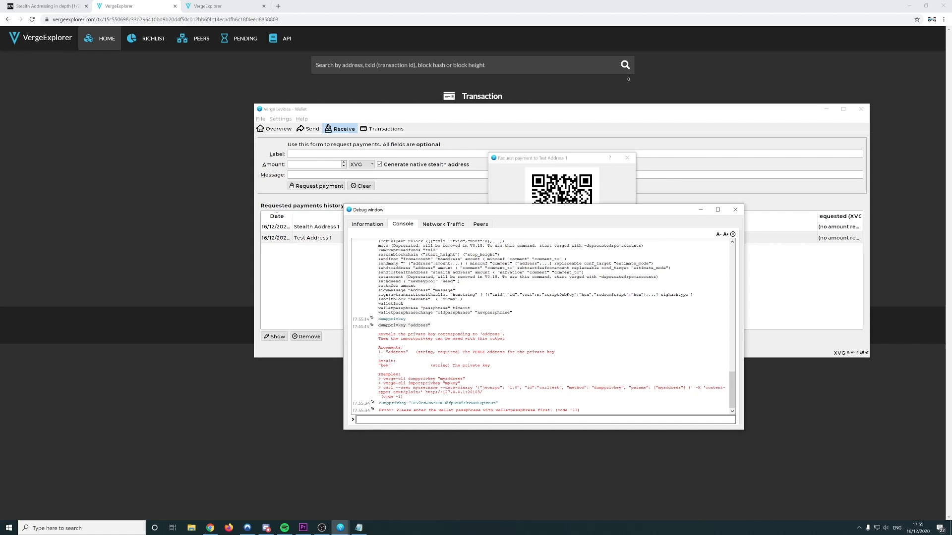
Run walletpassphrase in the console to display its usage help
double_click(515, 410)
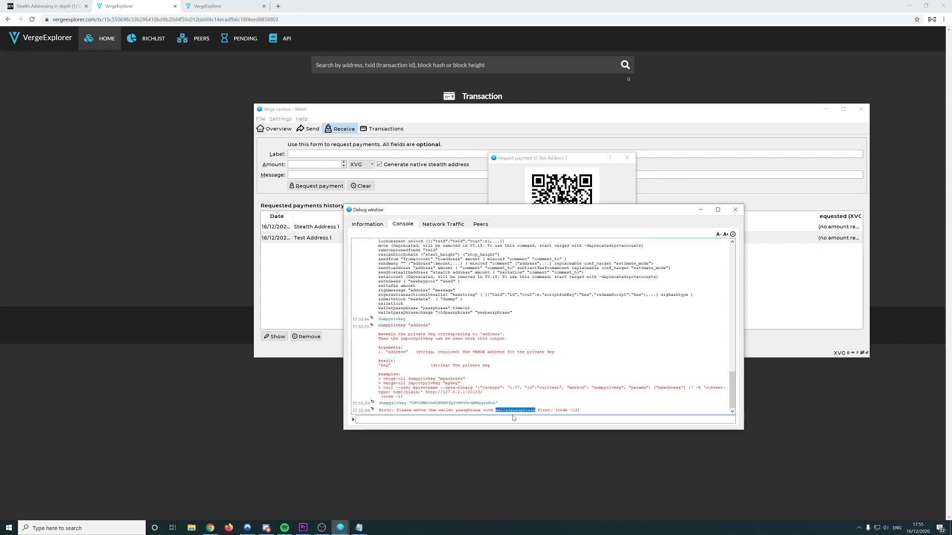
left_click(484, 419)
type("wall")
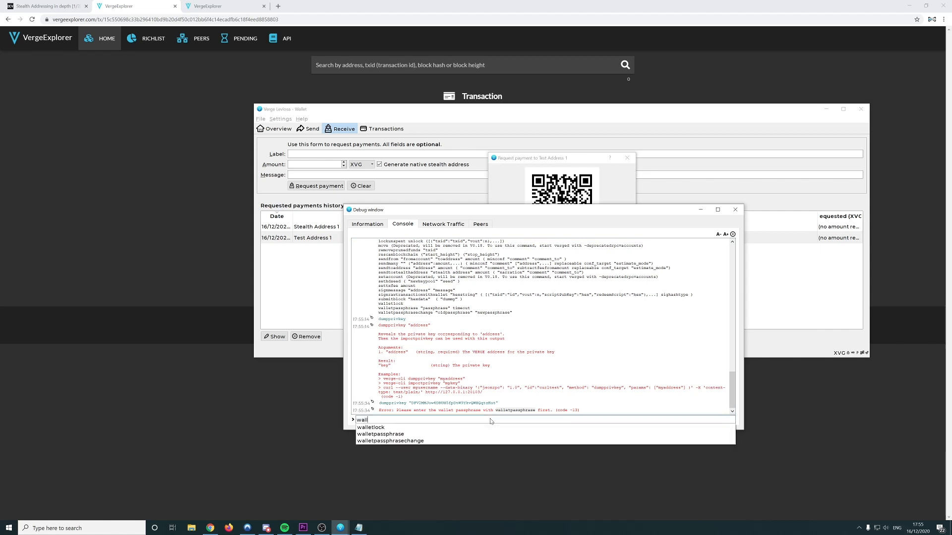
key("Down")
key("Down")
key("Return")
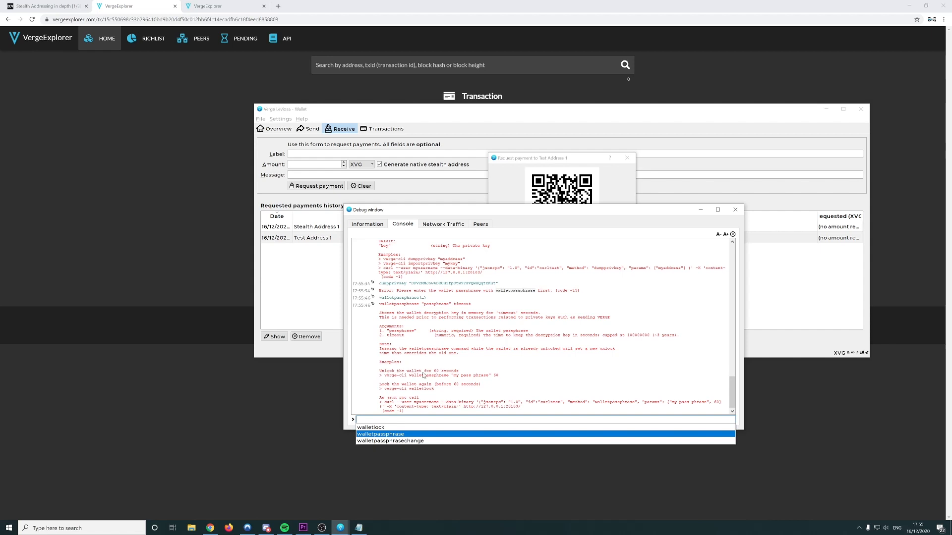
Unlock the wallet for 60 seconds with walletpassphrase and the wallet passphrase
left_click(500, 378)
left_click_drag(499, 375, 409, 375)
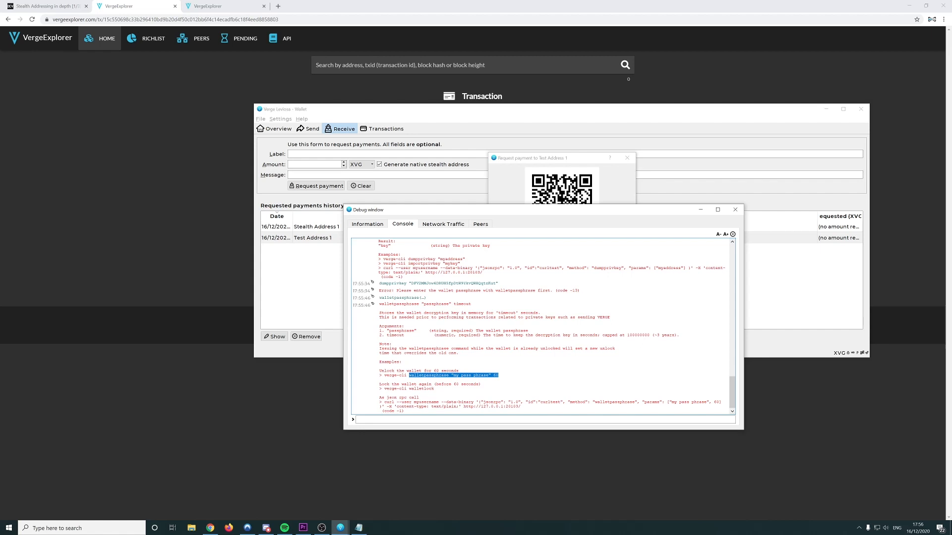
key("ctrl+c")
key("ctrl+v")
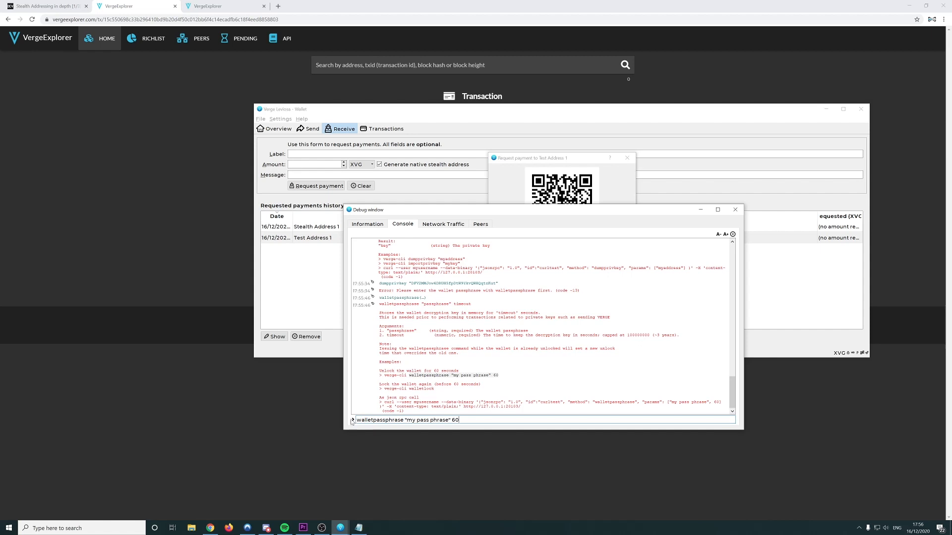
left_click_drag(406, 419, 449, 420)
type("123456")
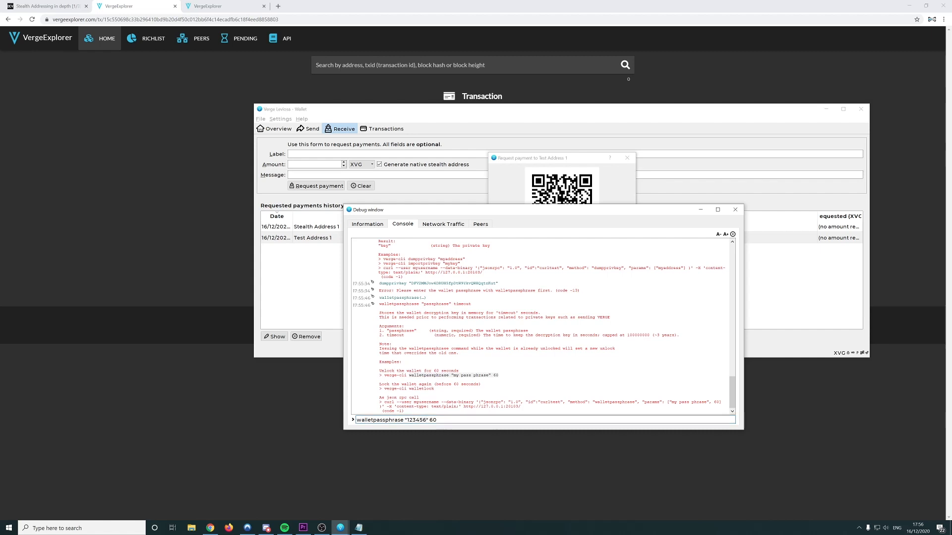
key("Return")
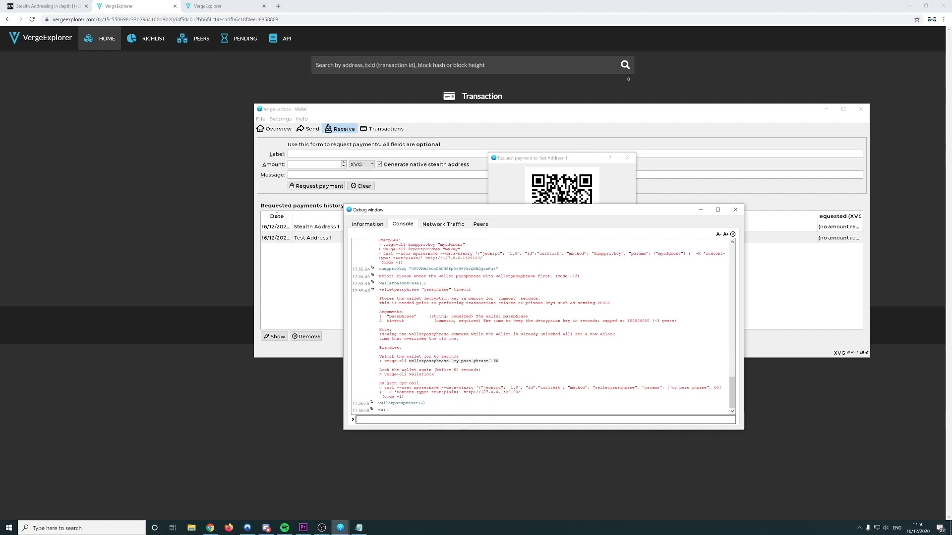
Rerun the recalled dumpprivkey command for Test Address 1 and select the printed private key
key("Up")
key("Up")
key("Down")
key("Down")
key("Up")
key("Up")
key("Down")
key("Down")
key("Up")
key("Up")
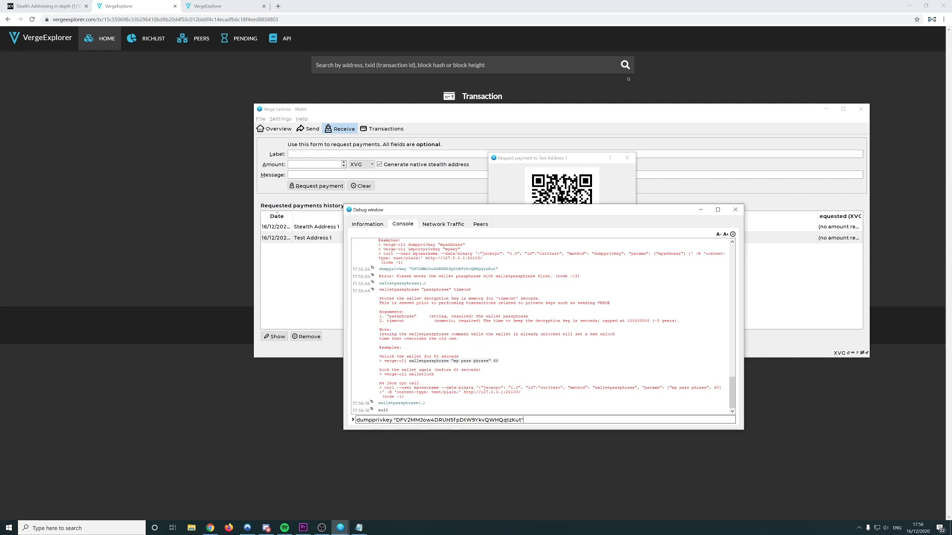
key("Return")
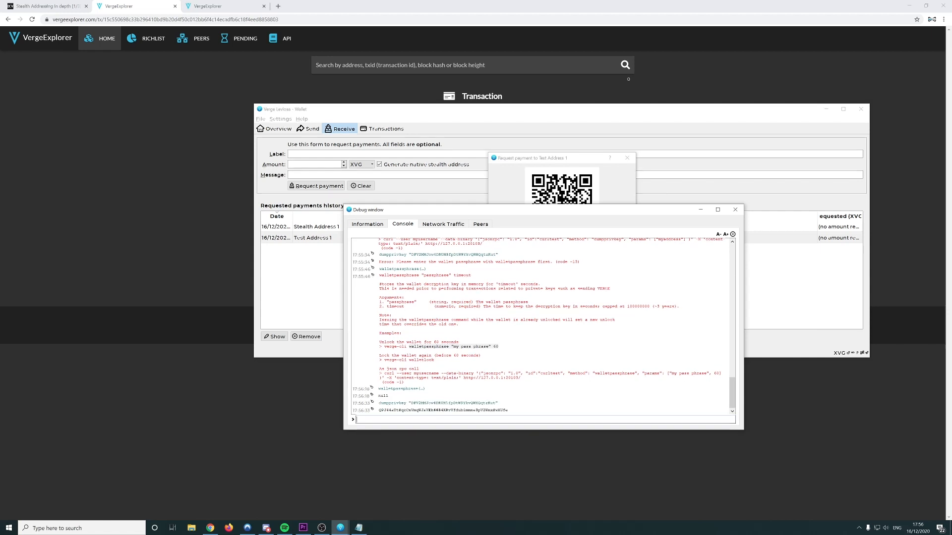
double_click(443, 411)
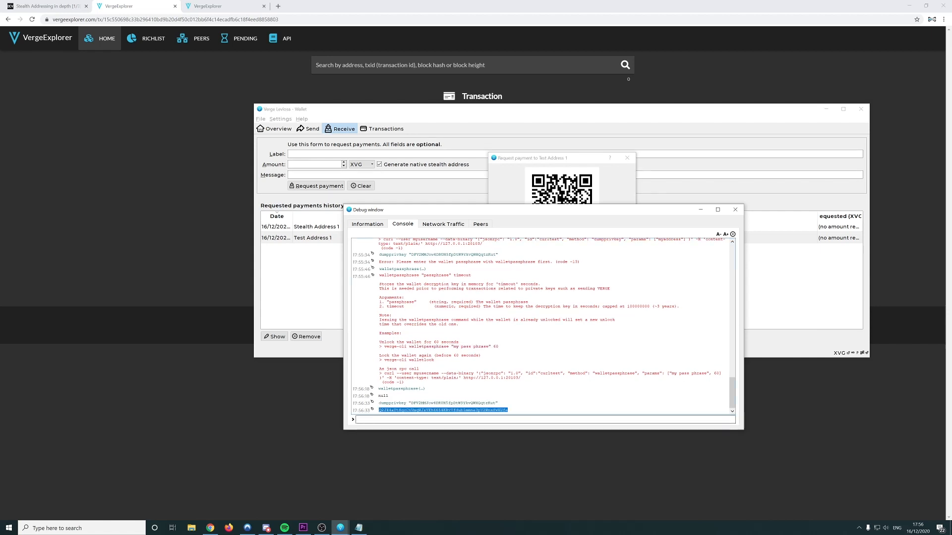
Close the debug console and the Test Address 1 payment request
left_click(735, 209)
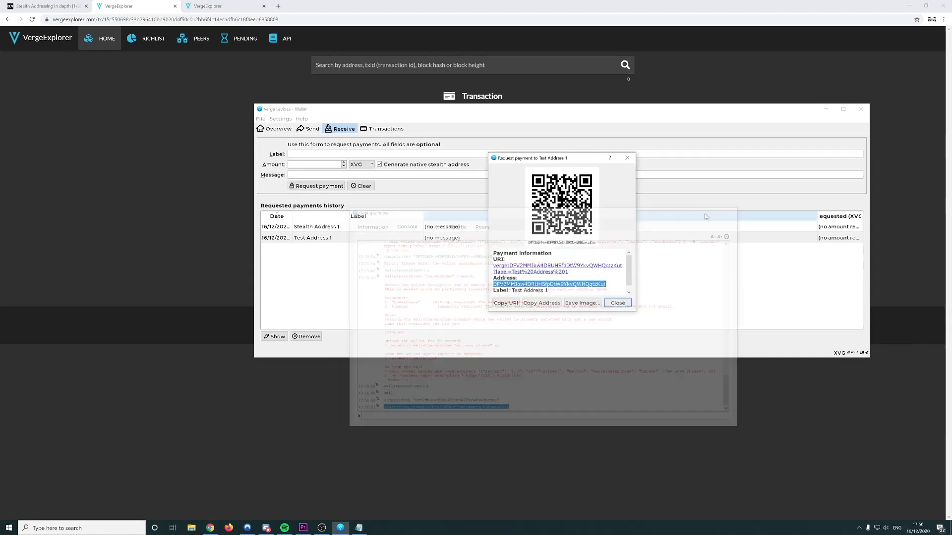
left_click(627, 157)
left_click(284, 293)
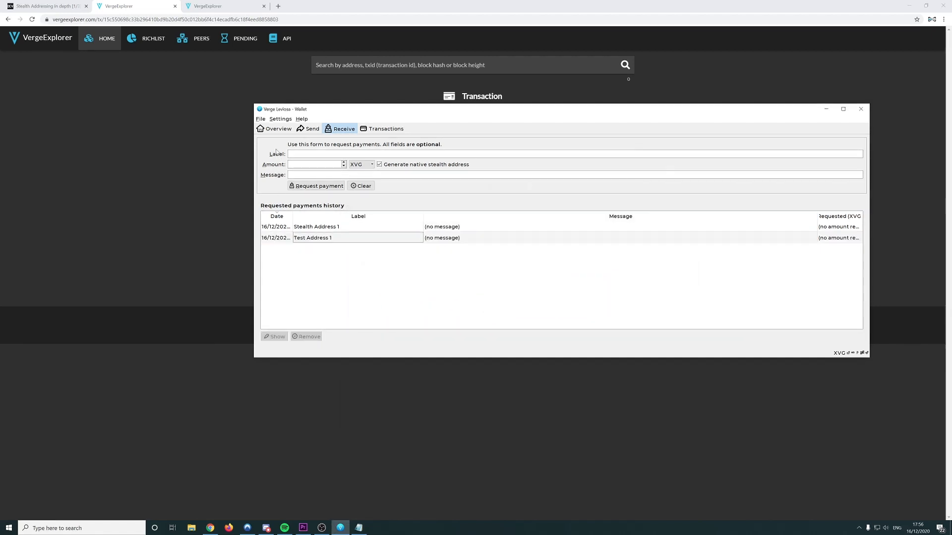
Back up the wallet to the Desktop as backup_16122020_Wallet 3.dat
left_click(260, 119)
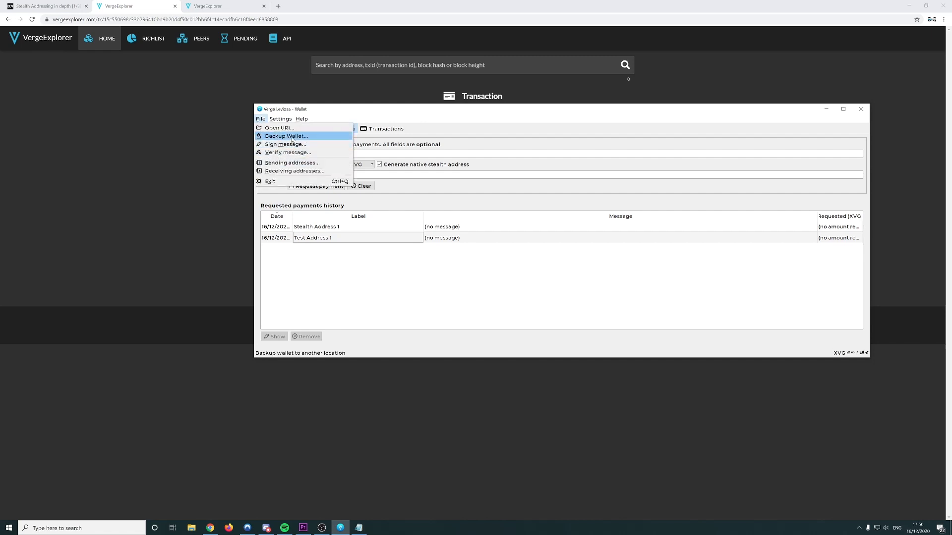
left_click(292, 139)
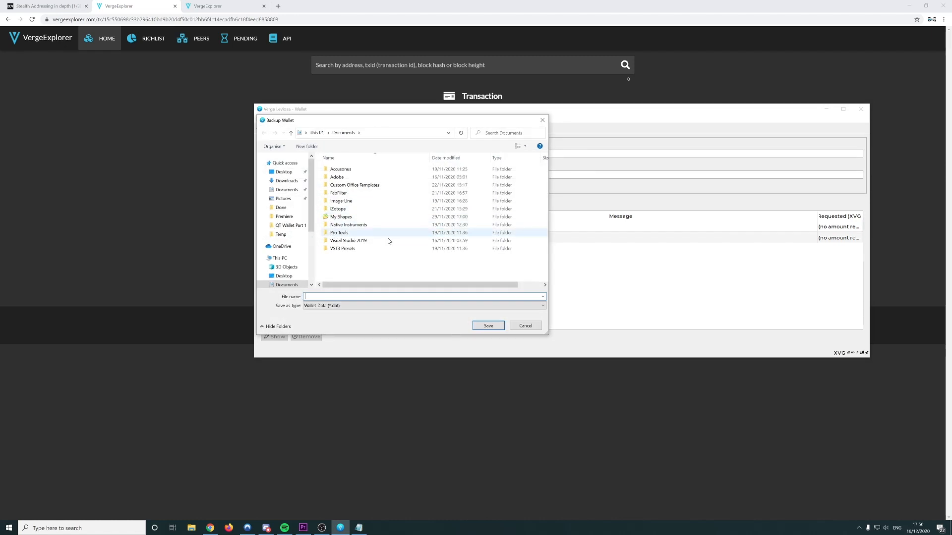
left_click(284, 172)
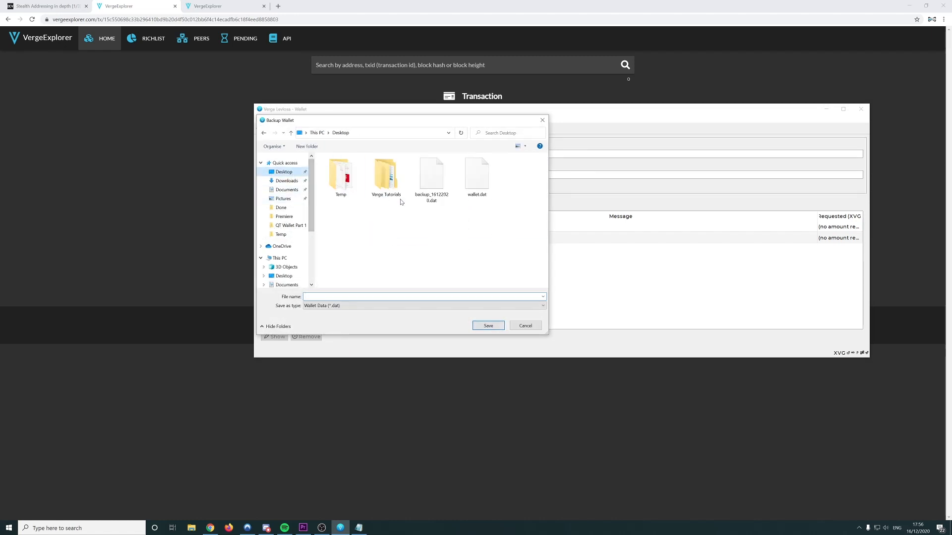
left_click(438, 204)
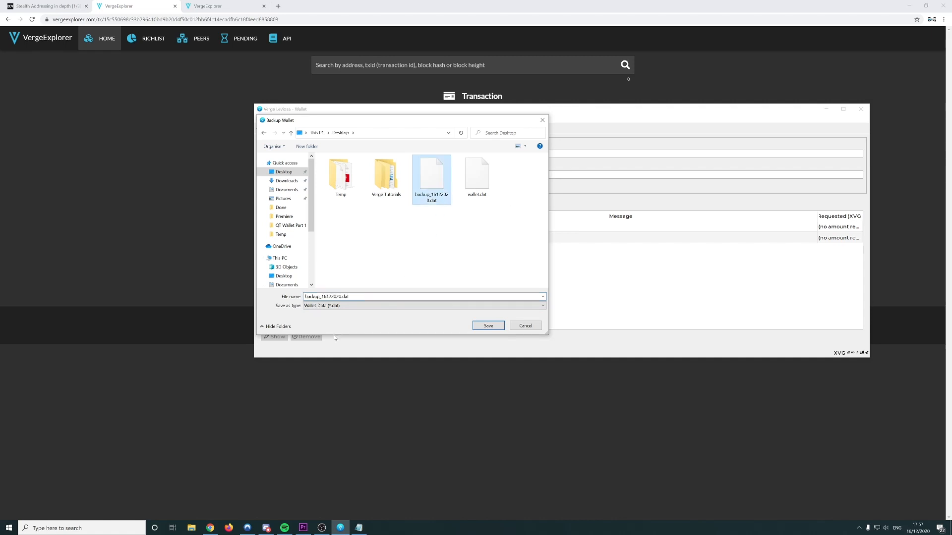
left_click(342, 296)
type("_Wallet 2")
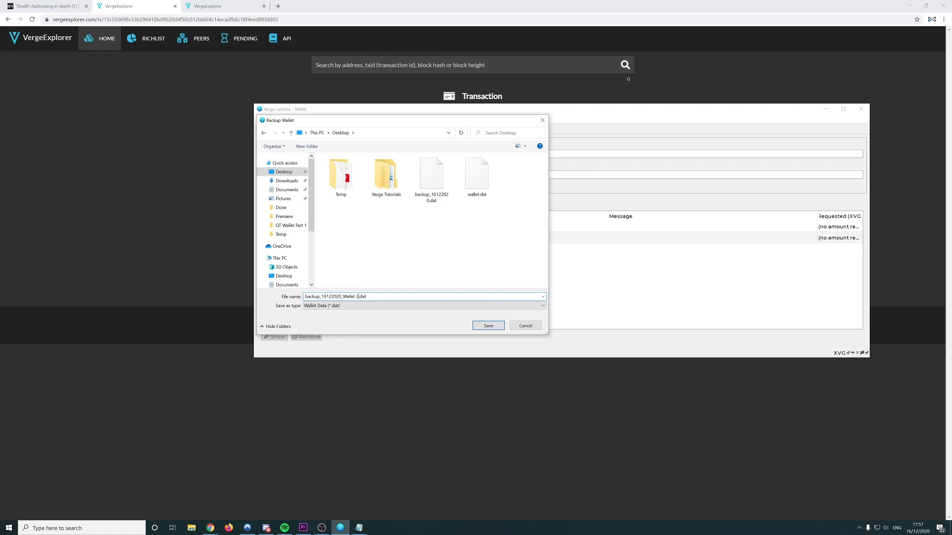
key("BackSpace")
type("3")
left_click(488, 326)
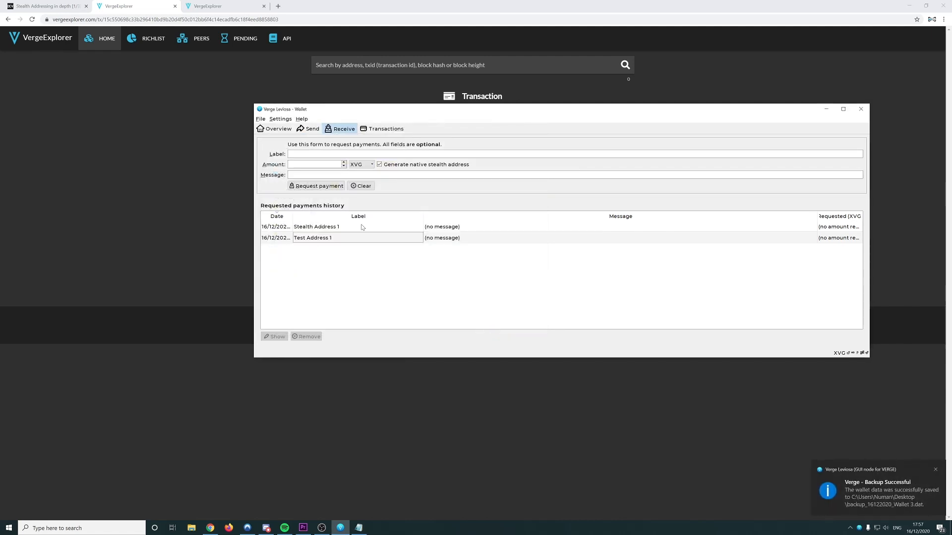
Exit the wallet and browse in File Explorer to the user's AppData folder on C:
left_click(260, 119)
left_click(283, 184)
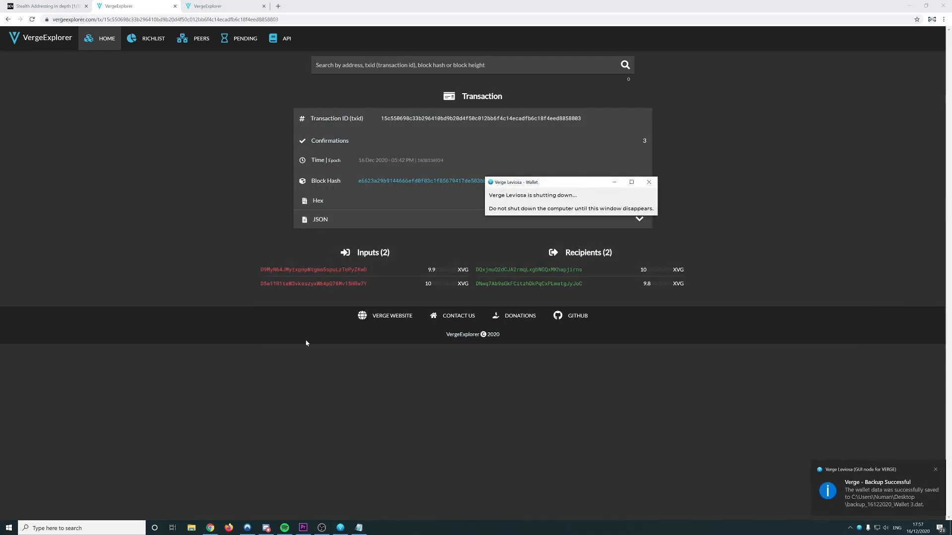
left_click(194, 527)
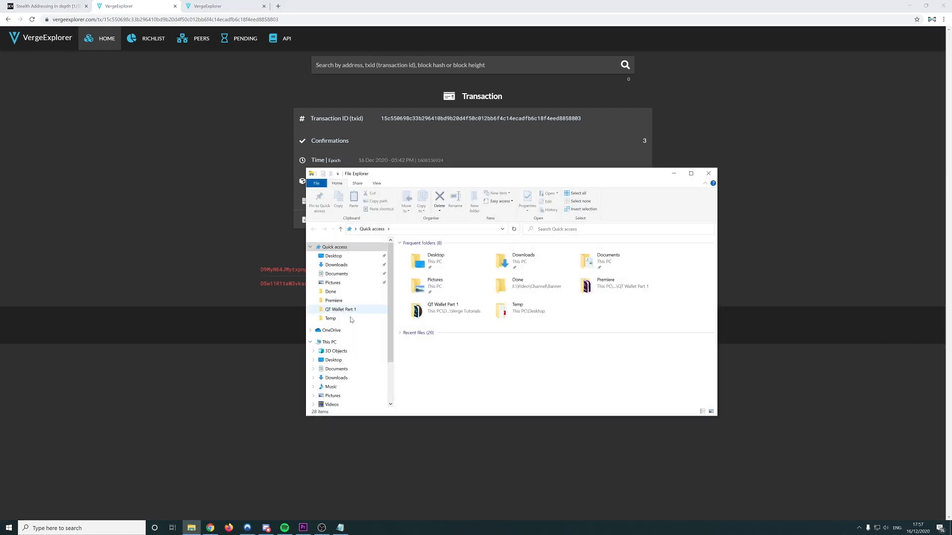
left_click(329, 344)
double_click(444, 324)
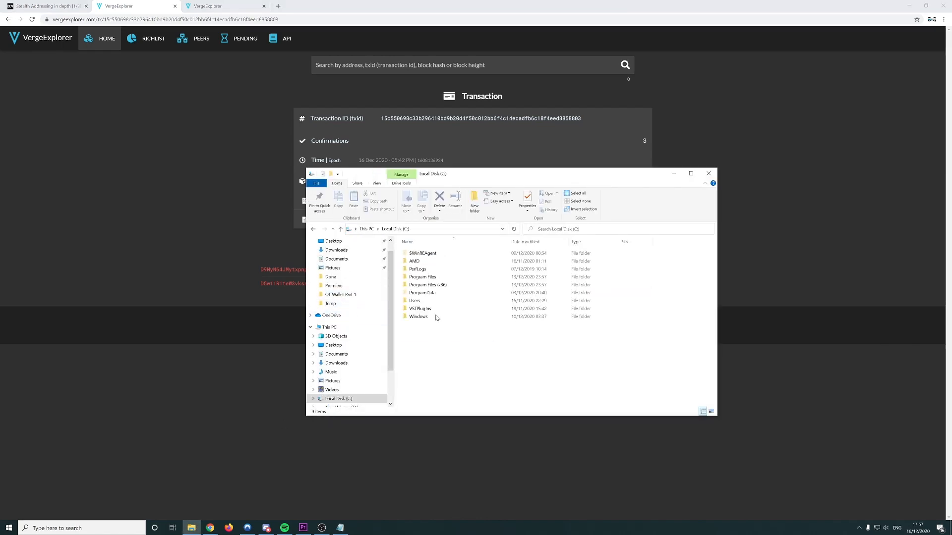
left_click(422, 301)
double_click(422, 301)
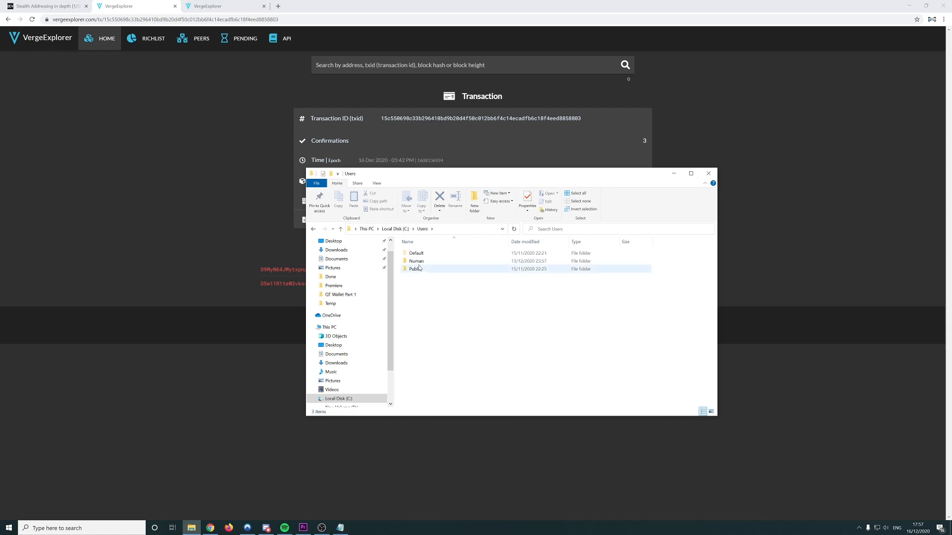
double_click(421, 270)
double_click(419, 271)
Delete wallet.dat from the Roaming\VERGE\wallets folder
left_click(418, 270)
key("F2")
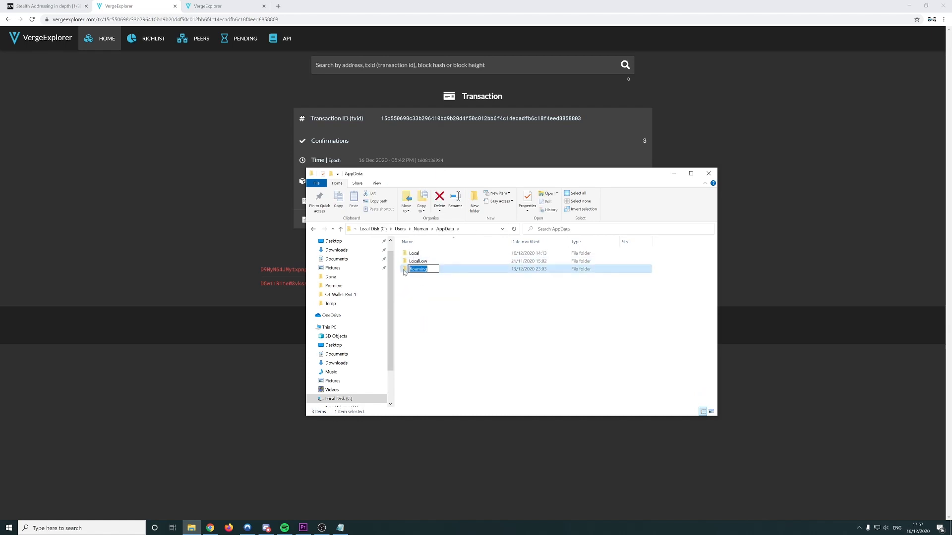
double_click(404, 271)
left_click(430, 365)
scroll(428, 378, "down", 3)
double_click(416, 371)
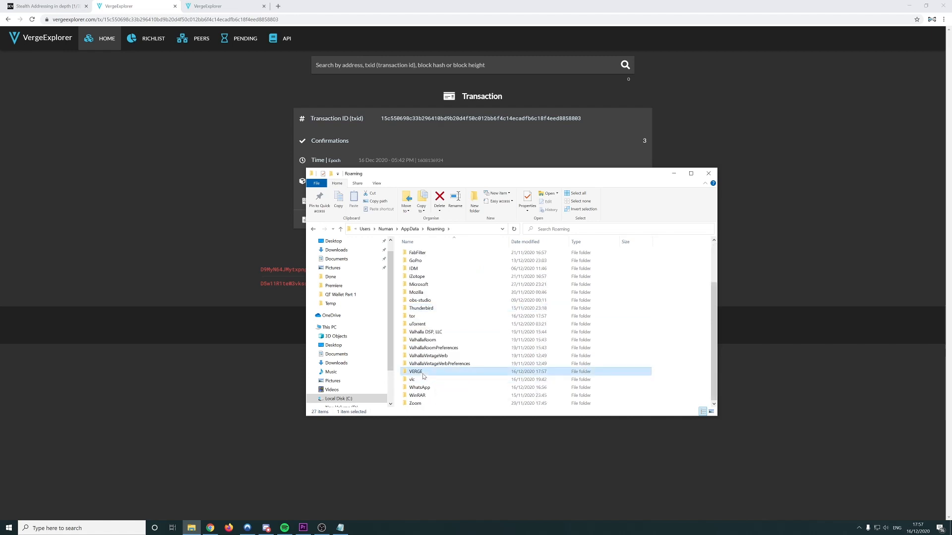
double_click(419, 276)
left_click(418, 270)
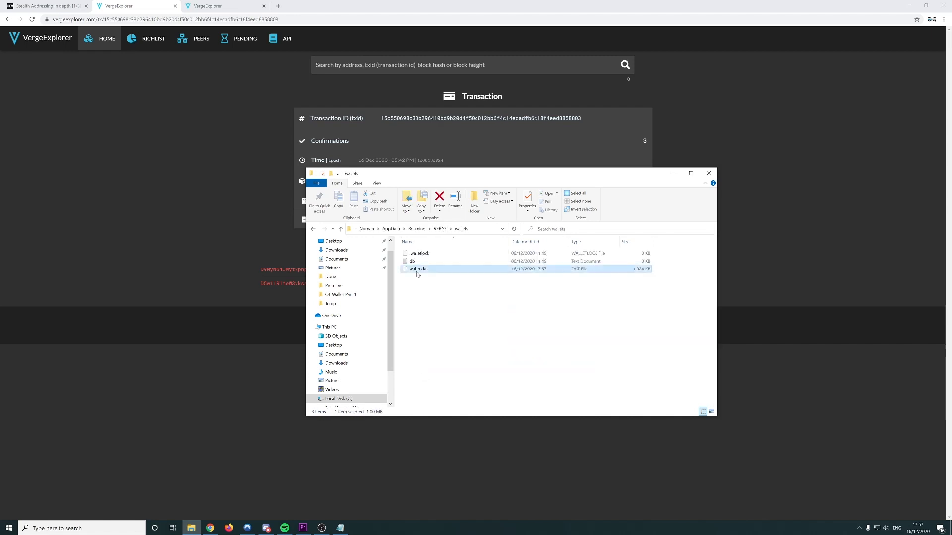
key("Delete")
Close the wallets folder, relaunch Verge Leviosa from Start and minimize the browser
left_click(708, 173)
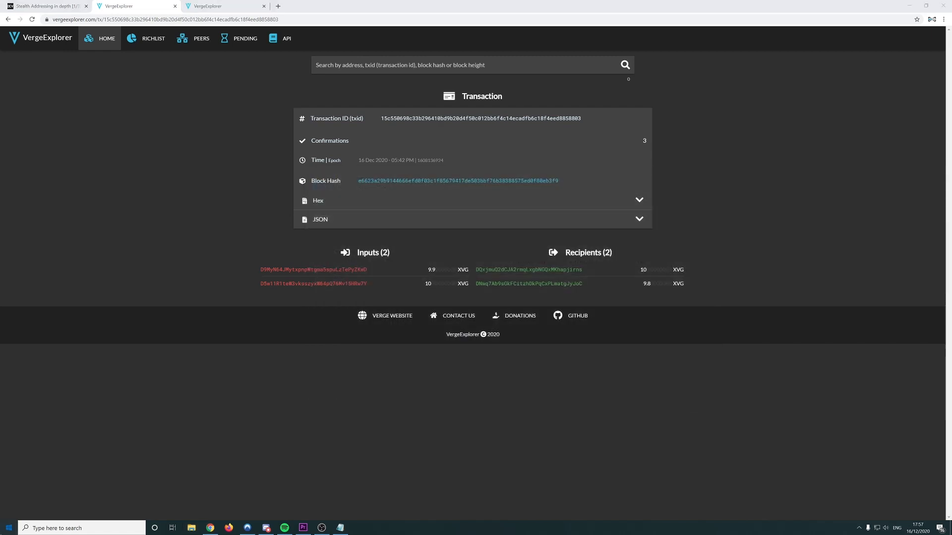
key("super")
type("v")
left_click(60, 322)
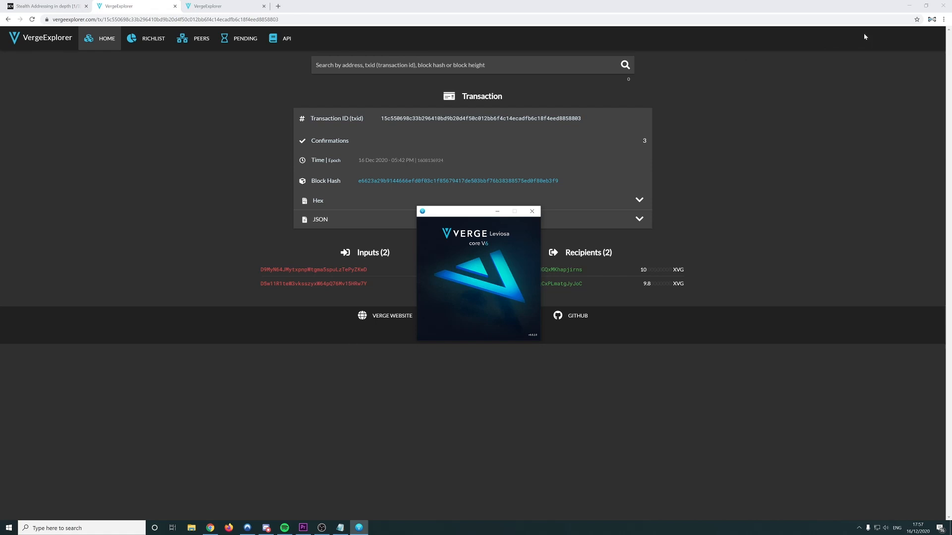
left_click(916, 8)
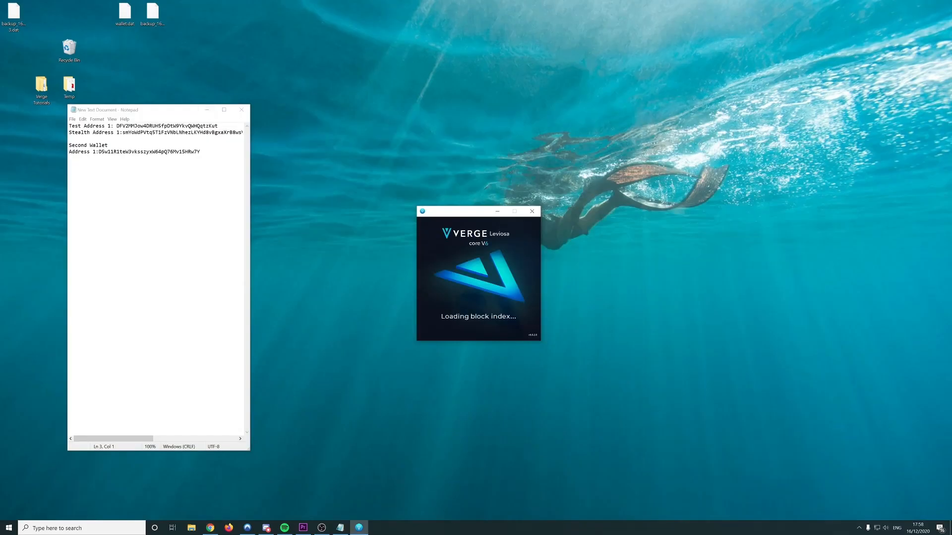
Paste the old wallet's private key into the Notepad notes under a 'private keys:' label
left_click(209, 156)
key("Return")
key("Return")
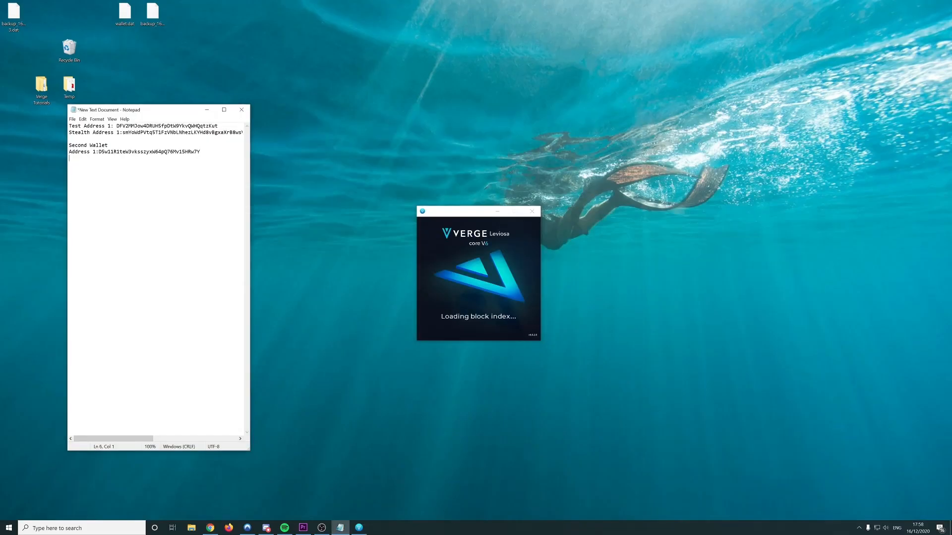
key("ctrl+v")
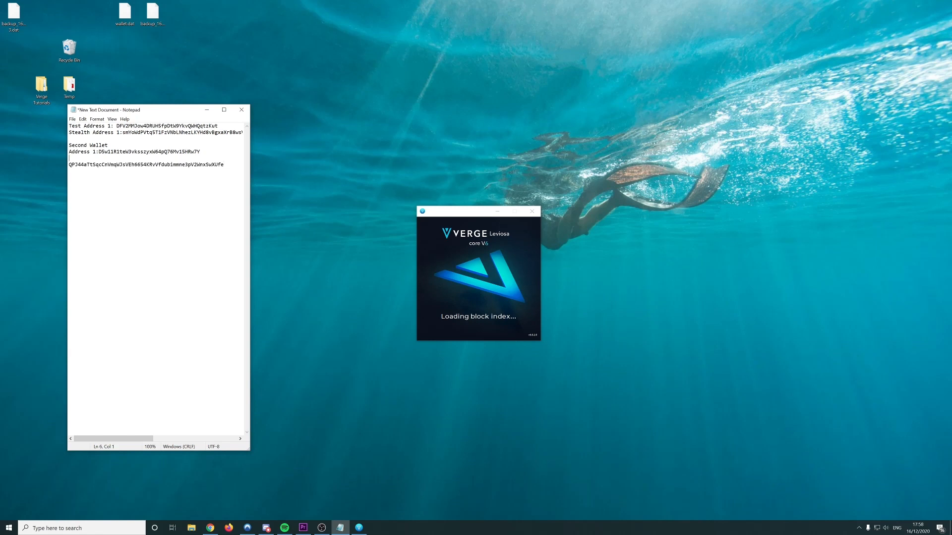
key("Return")
key("Return")
key("Return")
type("private")
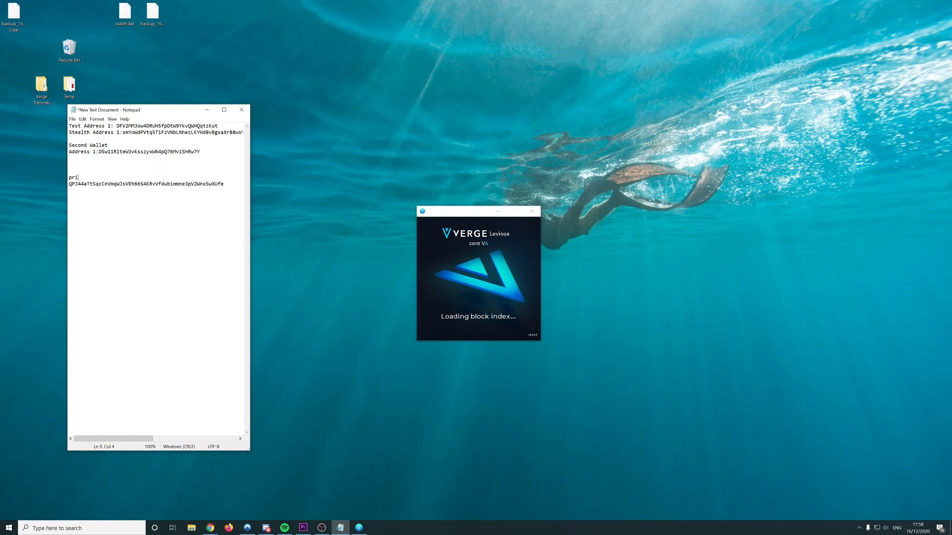
type(" keys:")
left_click(138, 184)
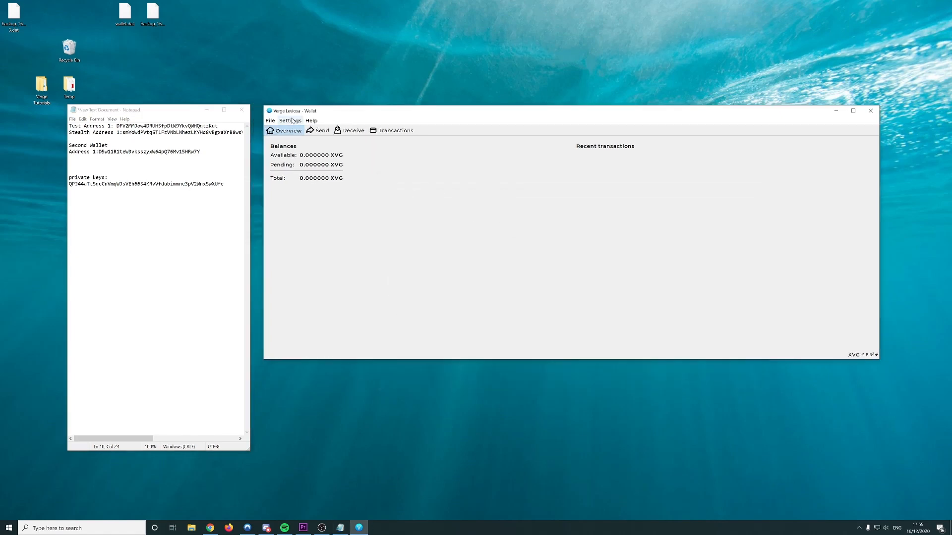
Encrypt the new wallet with a passphrase and confirm it will close
left_click(311, 120)
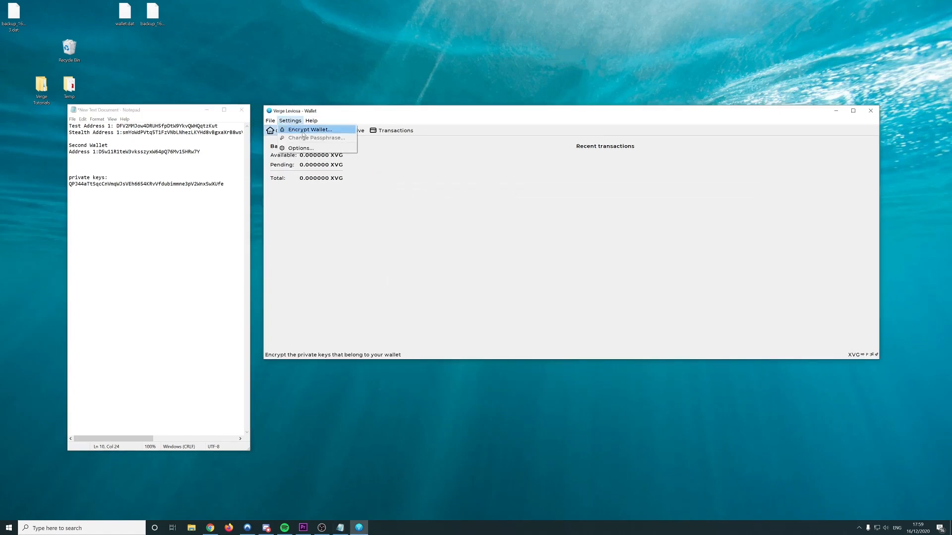
left_click(293, 130)
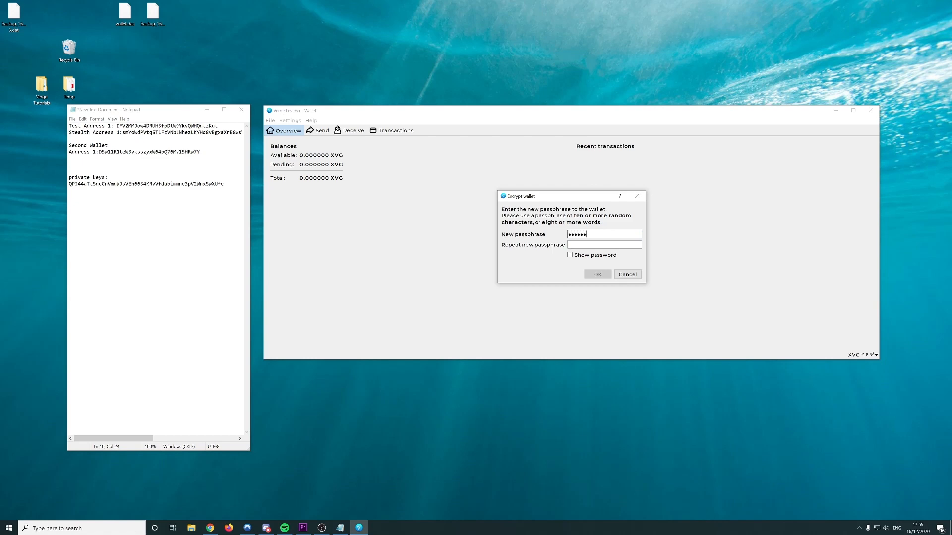
left_click(583, 256)
left_click(601, 245)
type("123456")
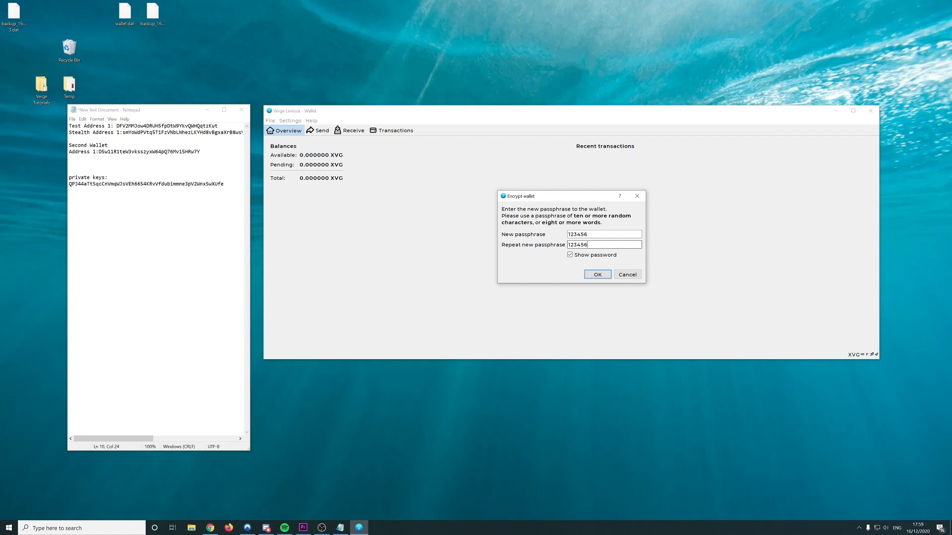
left_click(597, 274)
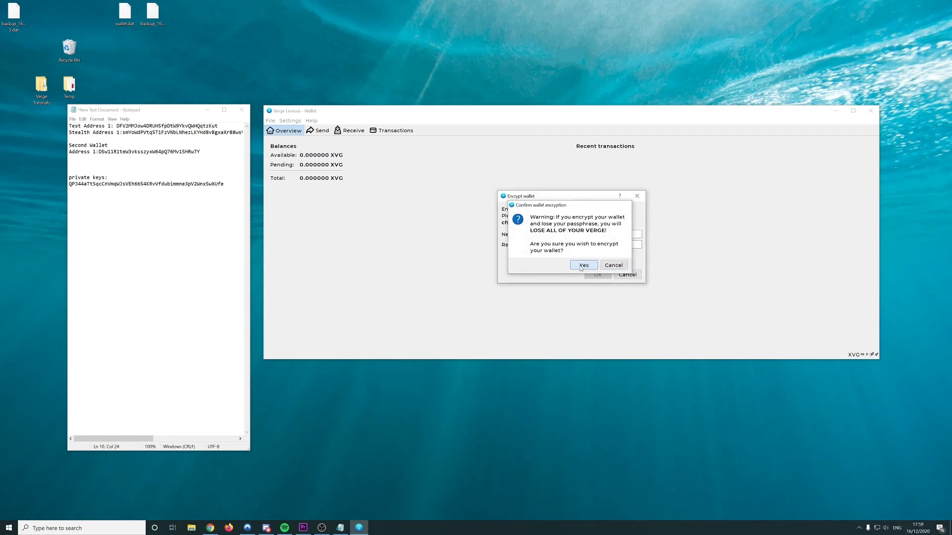
left_click(579, 269)
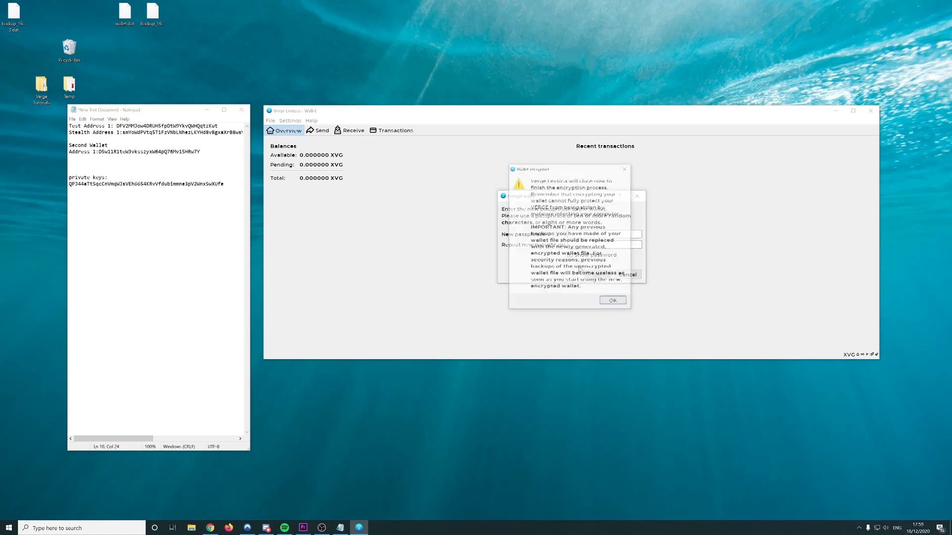
left_click(610, 301)
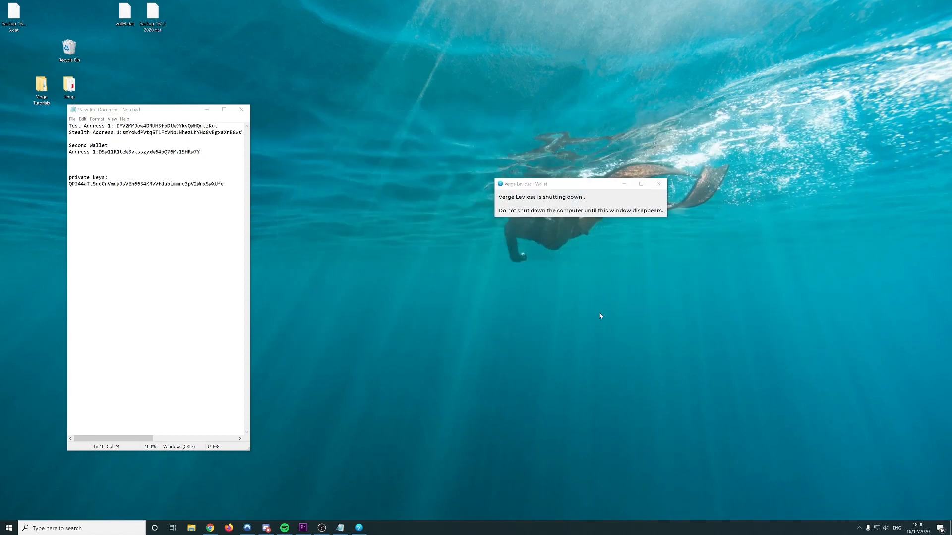
Relaunch Verge Leviosa from the Start menu
key("super")
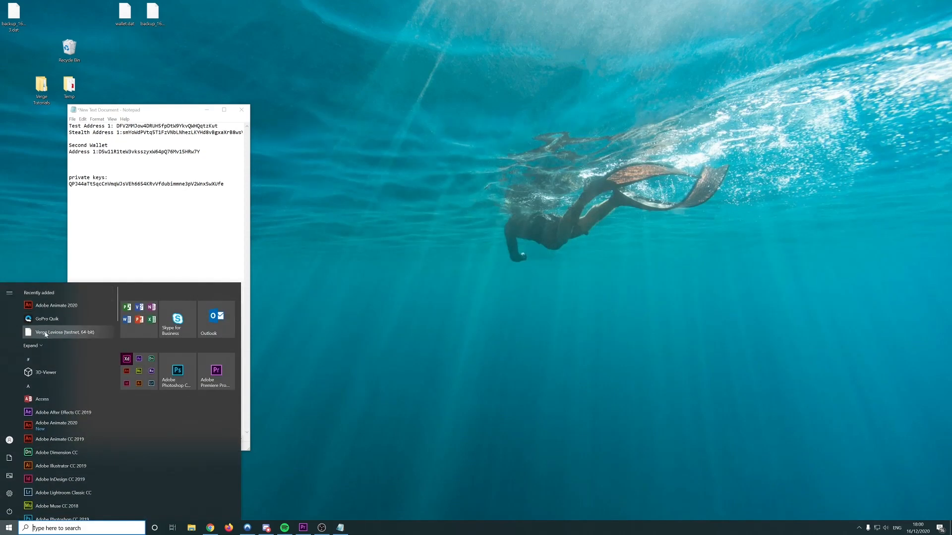
type("ver")
key("Return")
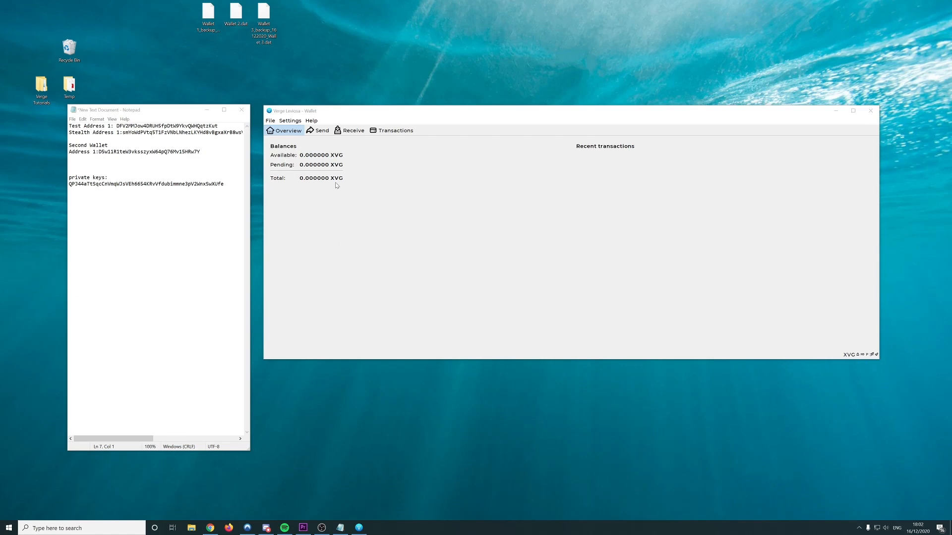
Review the debug window's block count 4596469, connected peers and network traffic, then show the Console
left_click(311, 121)
left_click(327, 155)
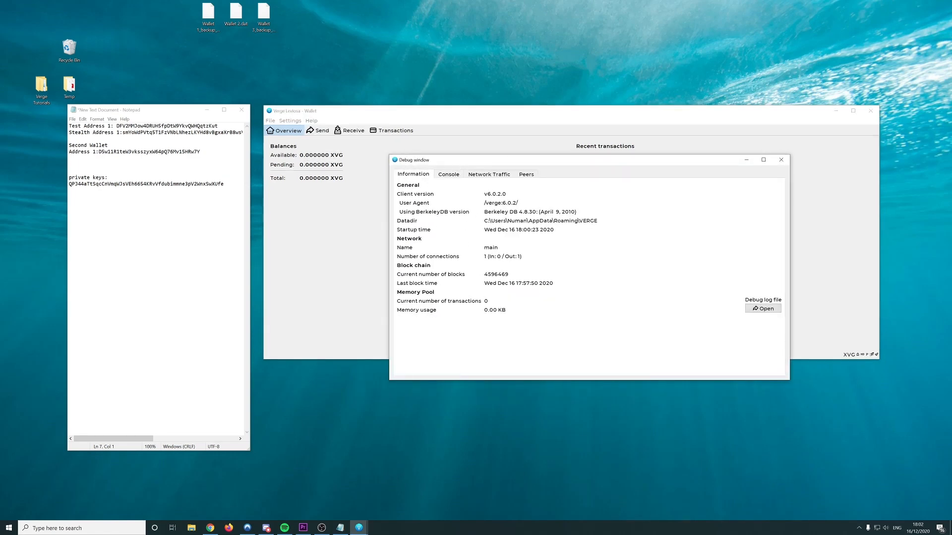
left_click_drag(509, 274, 483, 274)
left_click(507, 277)
left_click(527, 175)
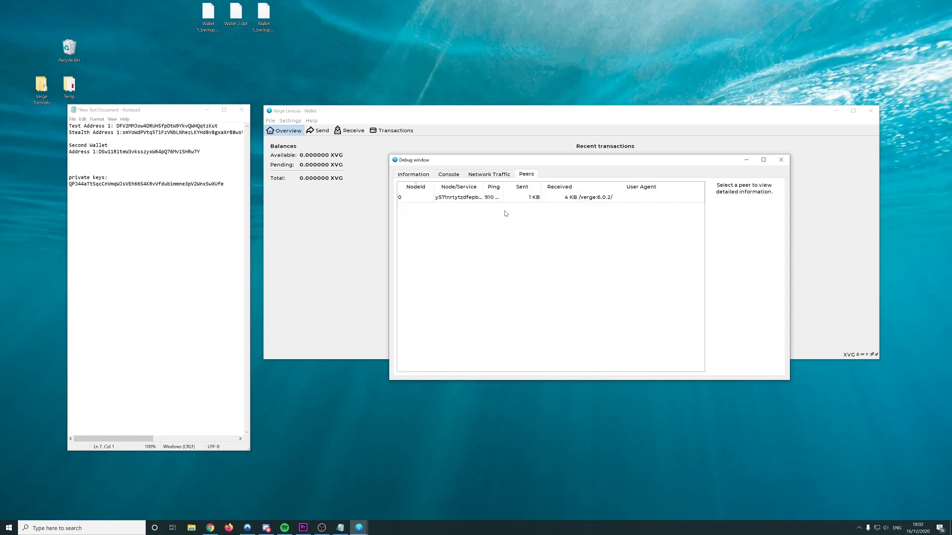
left_click(518, 198)
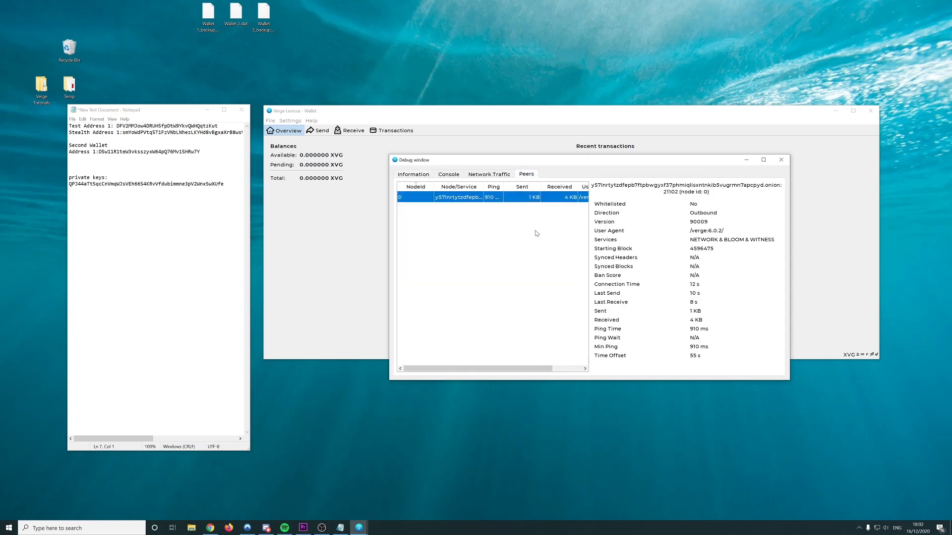
left_click(412, 175)
left_click(525, 175)
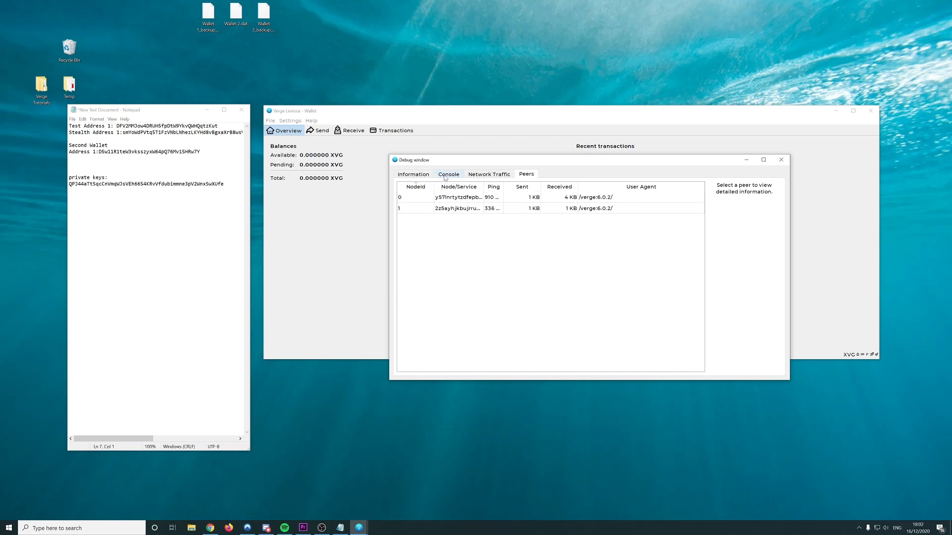
left_click(505, 176)
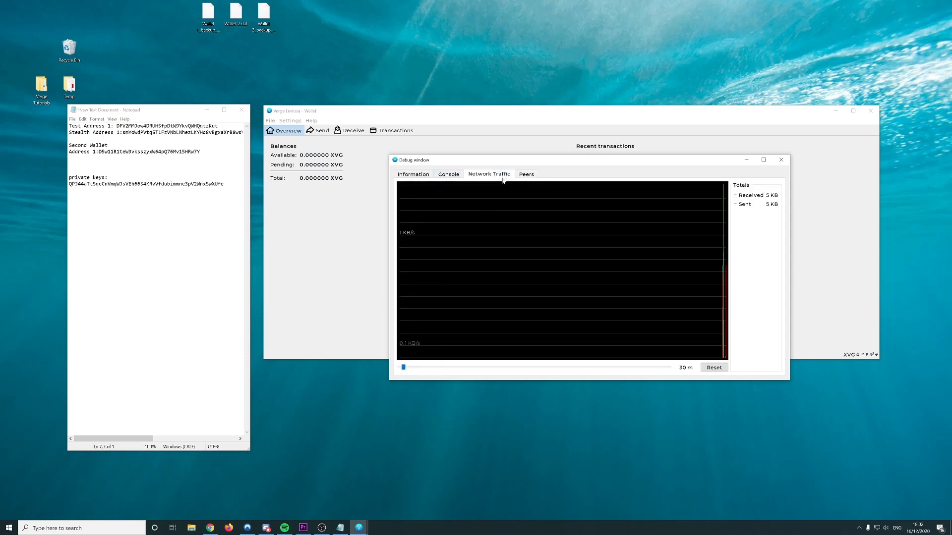
left_click(451, 176)
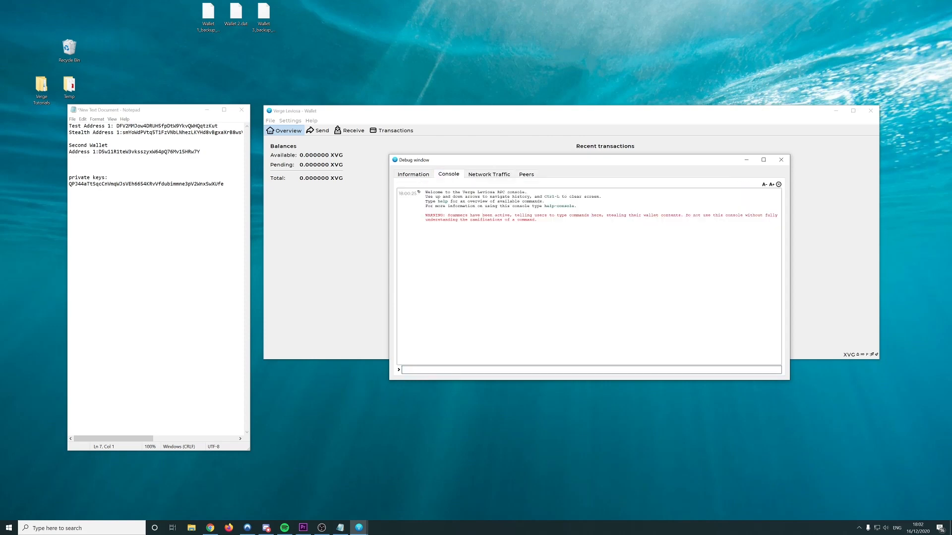
Unlock the wallet with walletpassphrase for 60 seconds, then display the importprivkey usage help
type("wall")
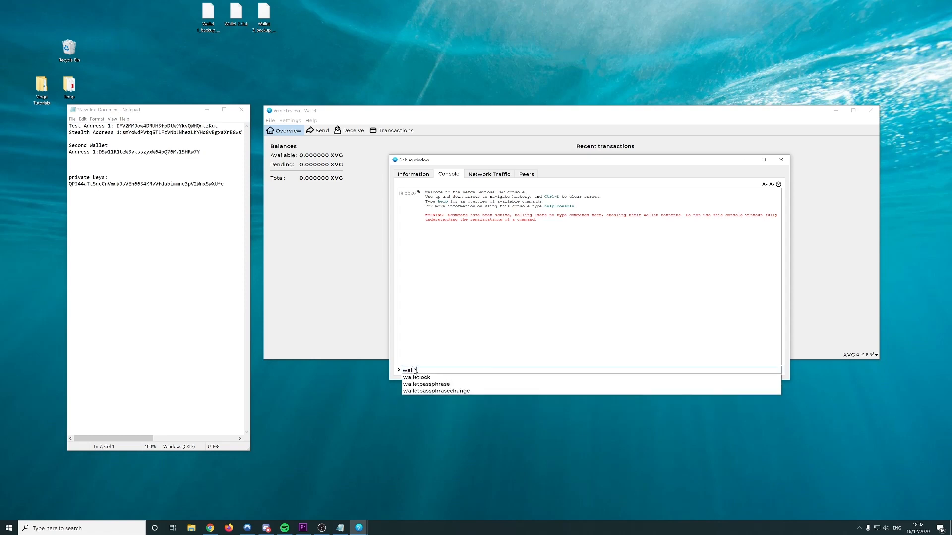
type("etpassphrase ")
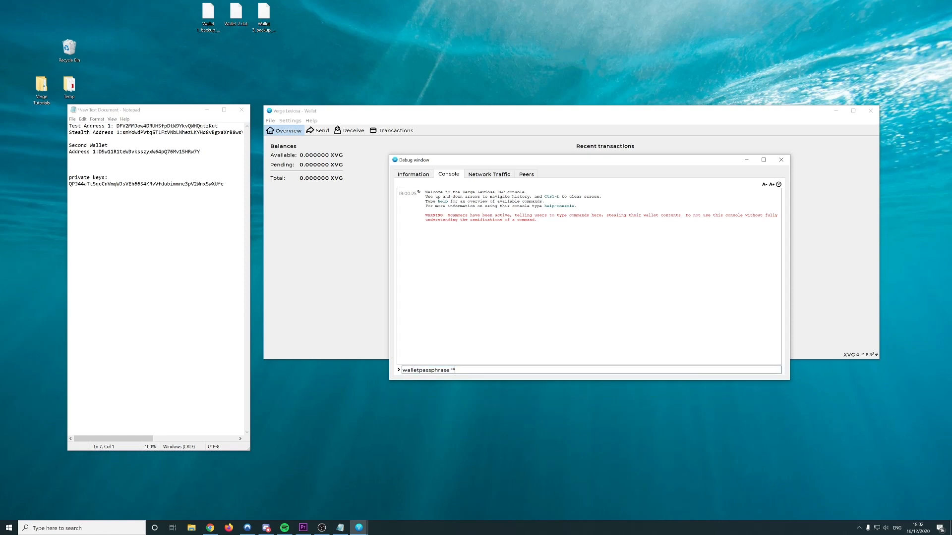
type("\"123456")
type(" 60")
key("Return")
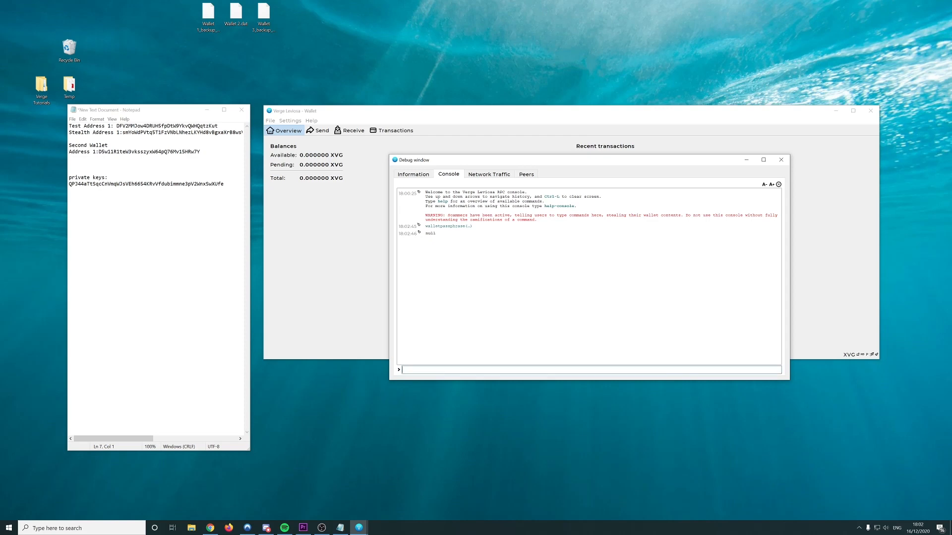
type("import")
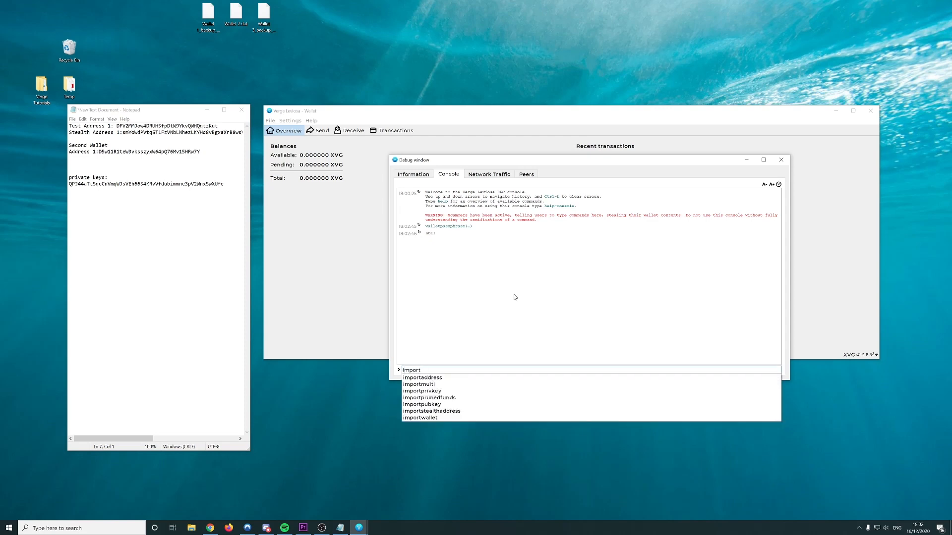
key("Down")
key("Down")
key("Down")
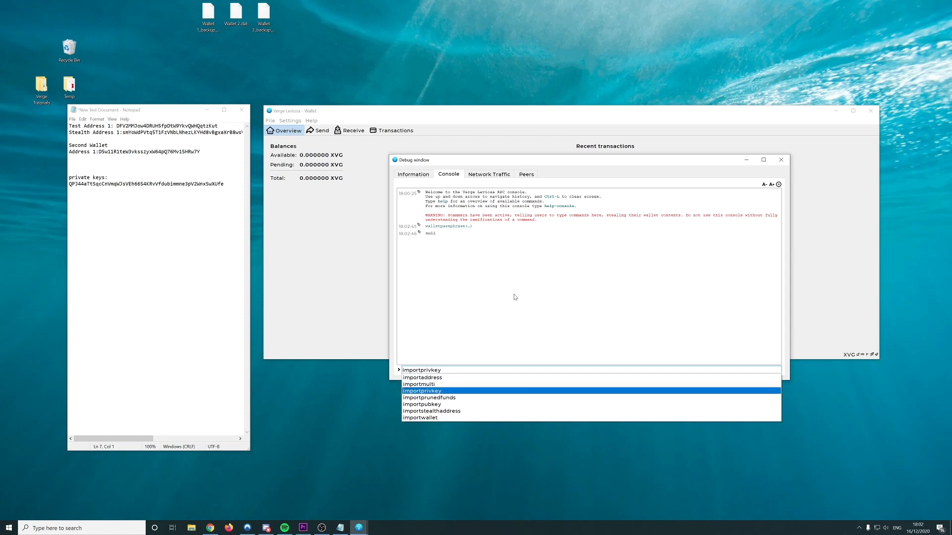
key("Return")
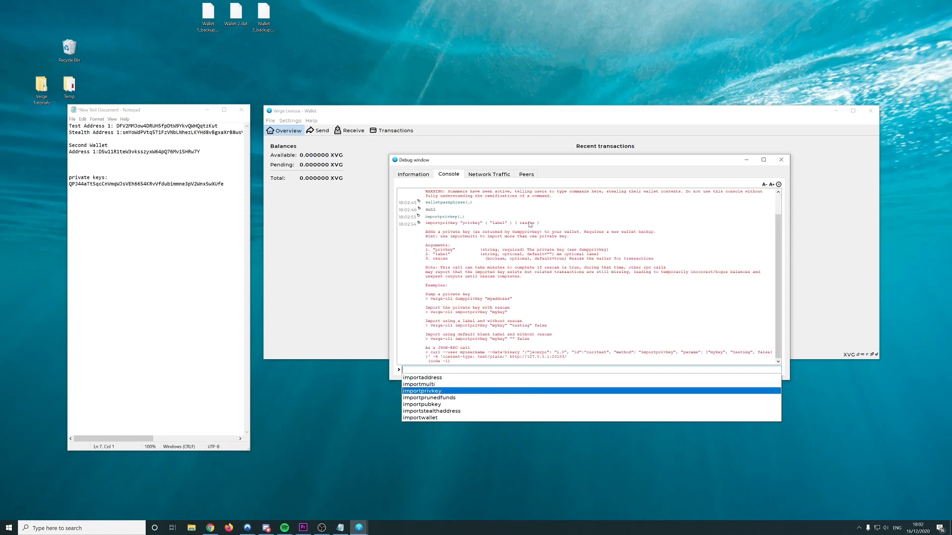
Copy the importprivkey usage line from the console output into the command input
left_click(534, 228)
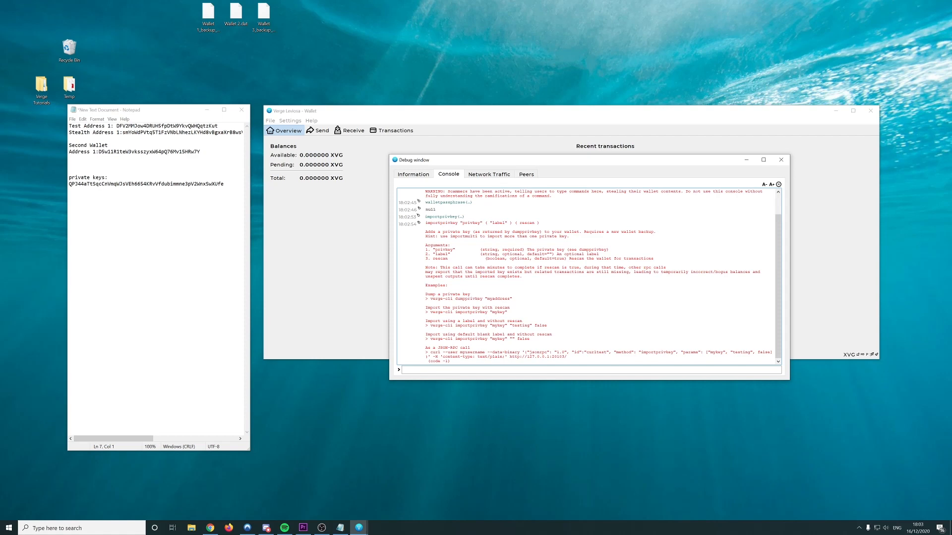
left_click_drag(425, 223, 539, 223)
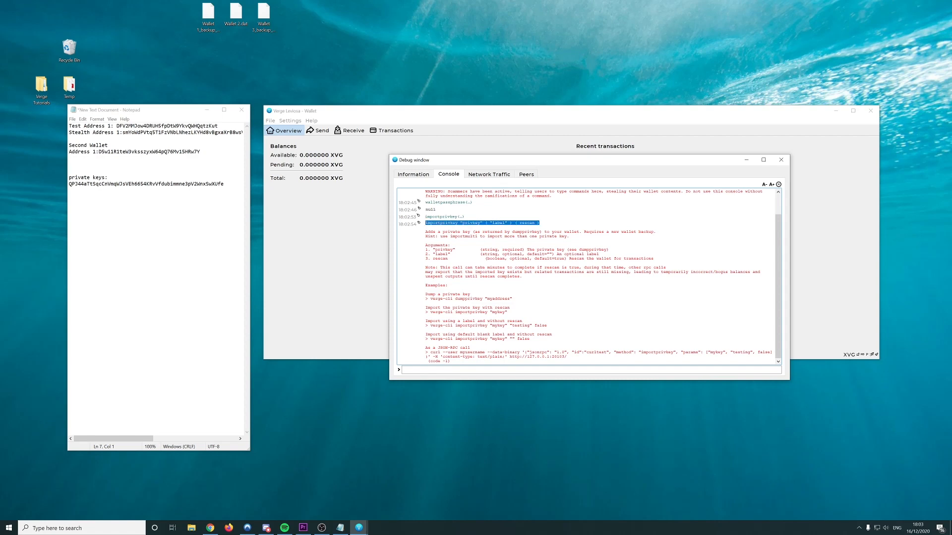
key("ctrl+c")
key("ctrl+v")
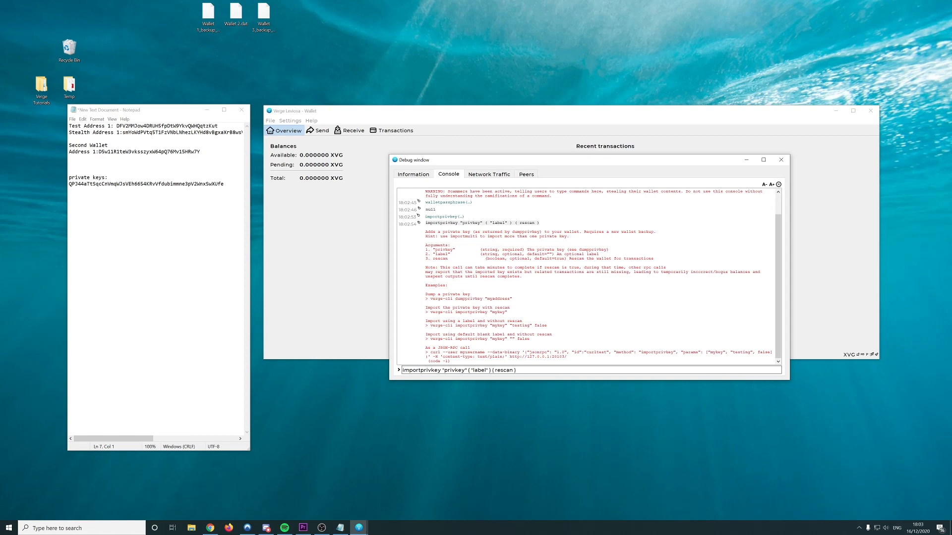
Replace the privkey placeholder with the old wallet's private key copied from the notes
left_click(144, 184)
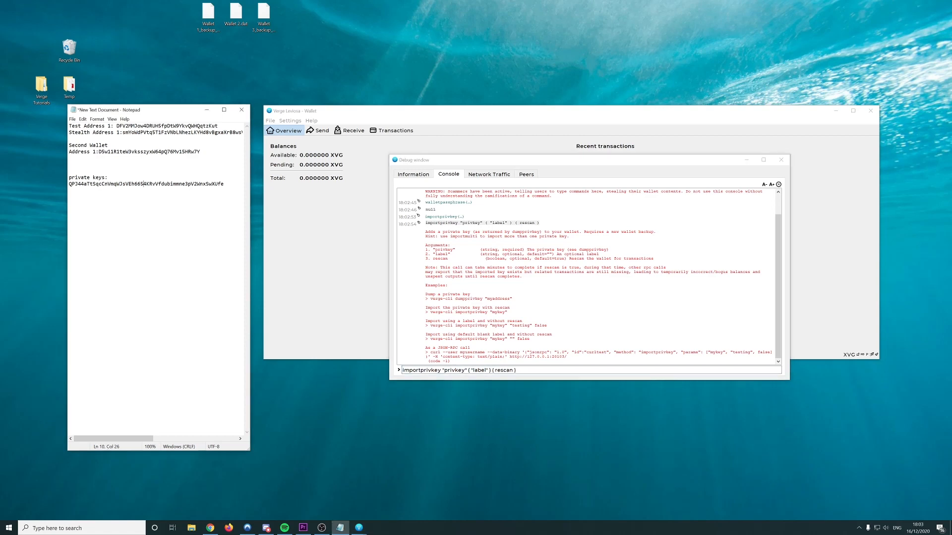
double_click(143, 184)
double_click(455, 370)
key("ctrl+v")
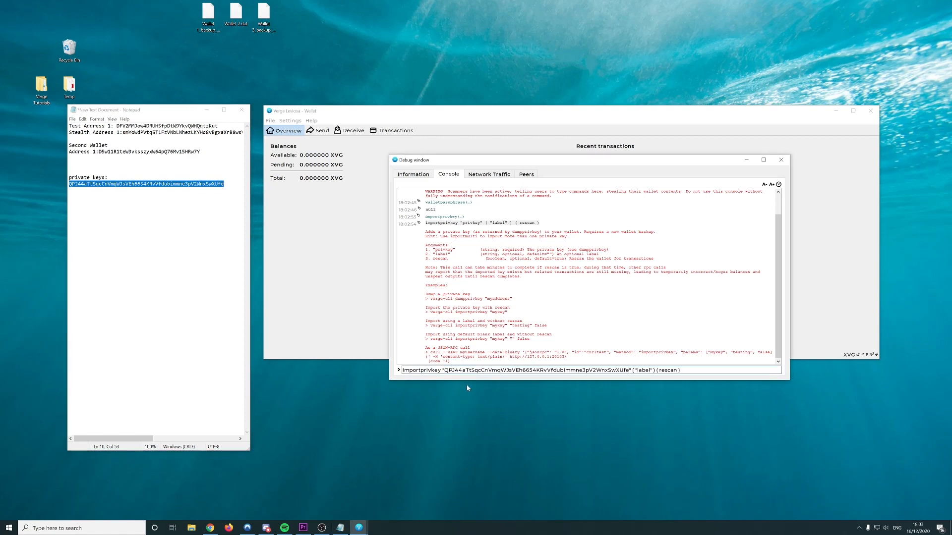
Replace the label placeholder with 'Standard Add from Wallet3' and tidy its brackets and quotes
double_click(644, 370)
type("rom")
key("BackSpace")
key("BackSpace")
key("BackSpace")
key("BackSpace")
type("Standard Add from Wallet3")
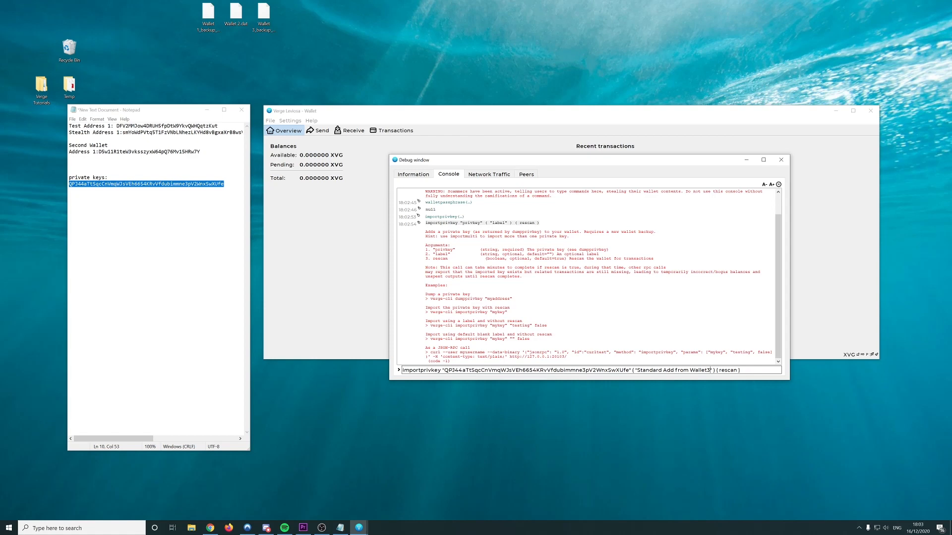
type("\"")
key("Left")
key("BackSpace")
key("BackSpace")
key("Left")
key("Left")
key("Left")
key("Left")
key("Left")
key("Left")
key("Left")
key("Left")
key("Left")
key("Left")
key("Left")
key("Left")
key("Left")
key("Left")
key("Left")
key("Left")
key("Left")
key("Left")
key("Left")
key("Left")
key("BackSpace")
key("BackSpace")
key("Delete")
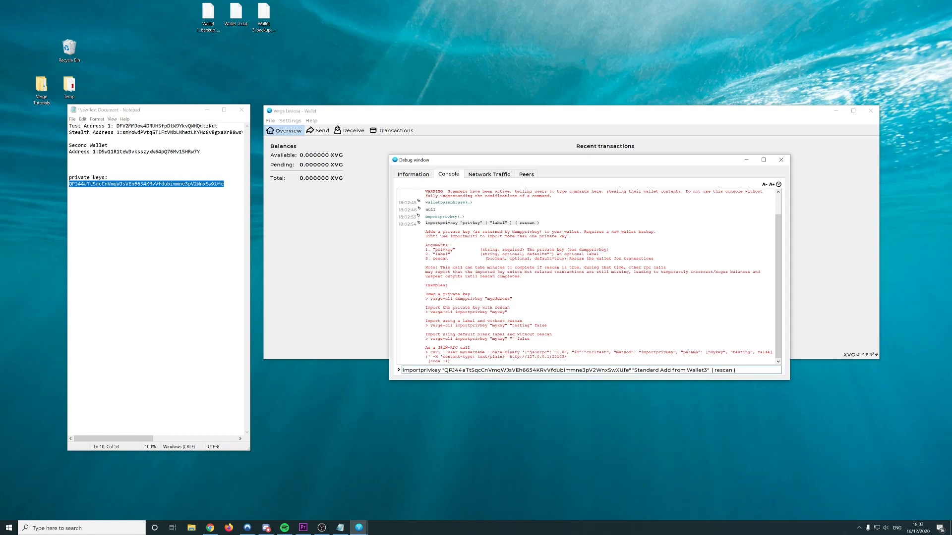
Remove the brackets around the rescan argument in the import command
left_click_drag(547, 326, 455, 326)
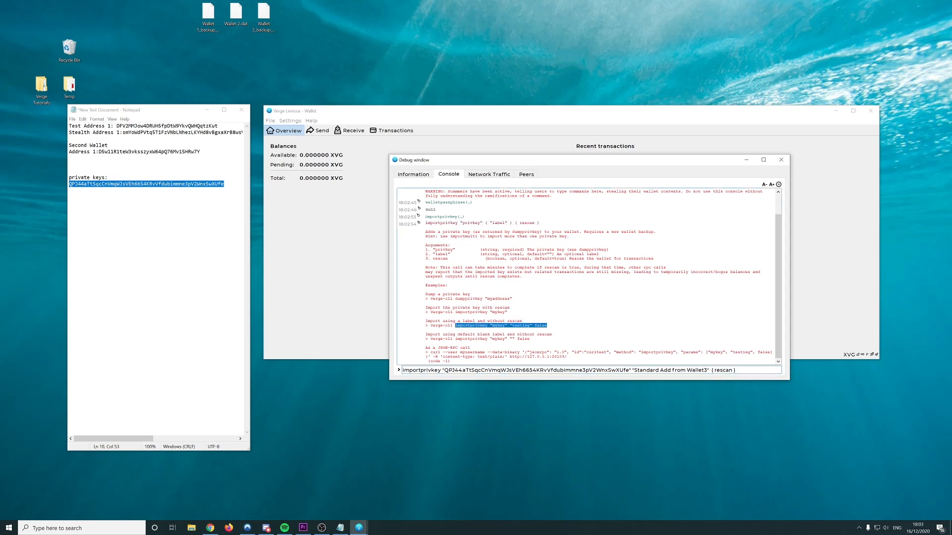
left_click(491, 325)
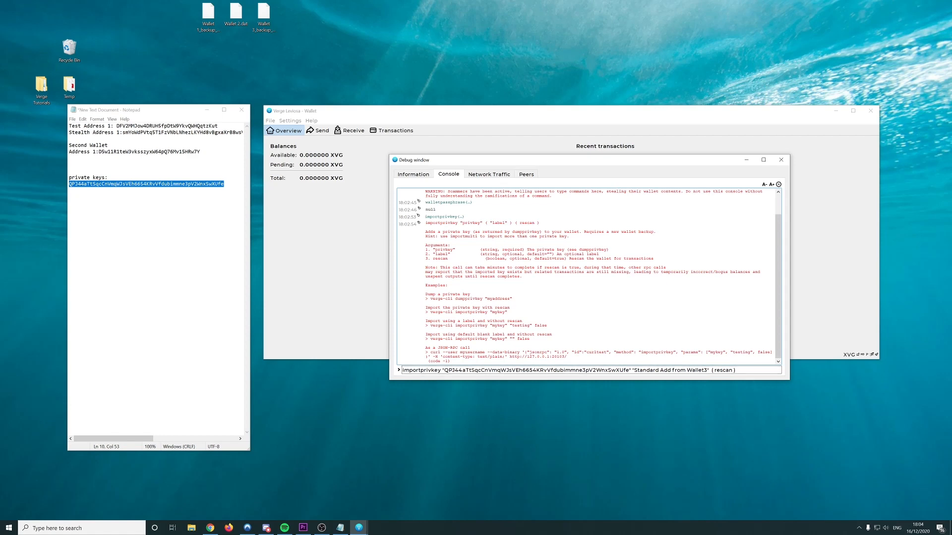
key("shift+Left")
key("shift+Left")
key("shift+Left")
key("shift+Left")
key("shift+Left")
key("shift+Left")
key("shift+Left")
key("shift+Left")
key("shift+Left")
key("shift+Left")
key("shift+Left")
key("shift+Left")
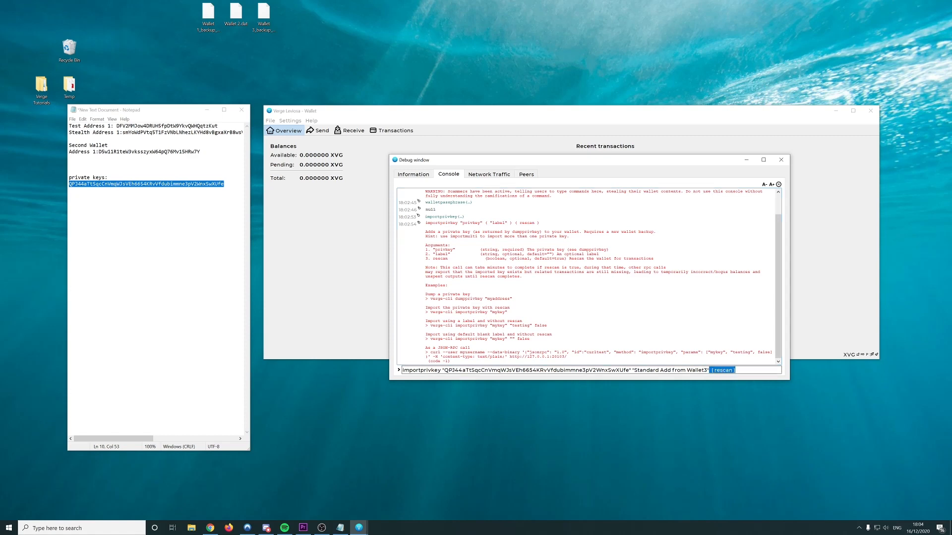
left_click(714, 370)
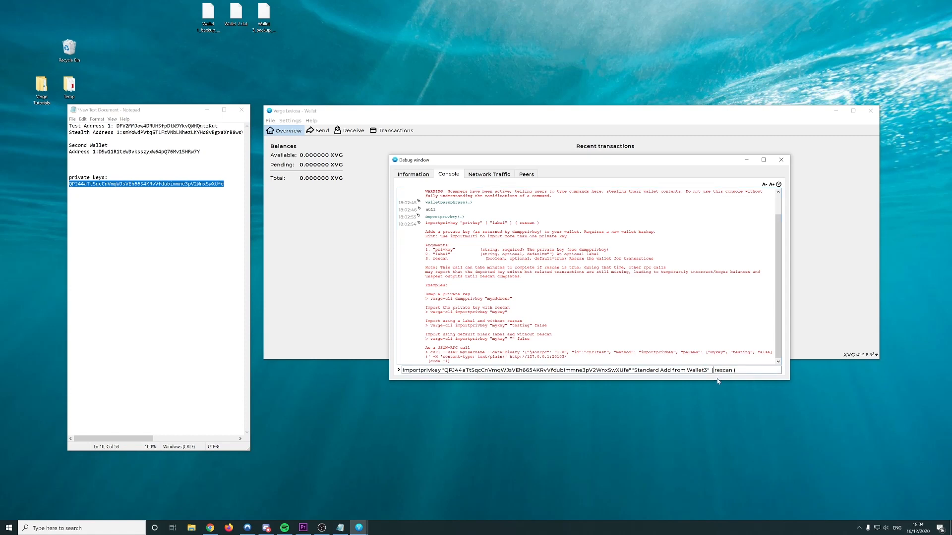
key("BackSpace")
key("BackSpace")
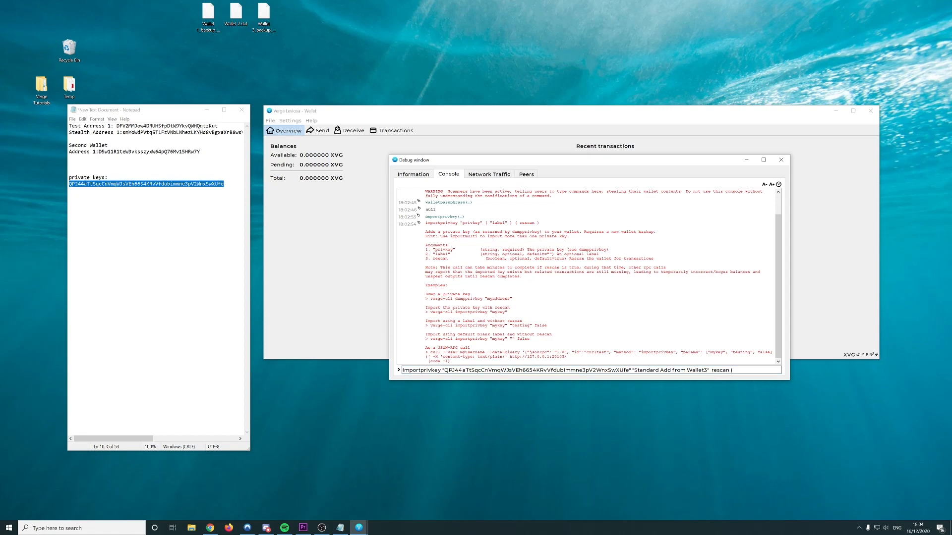
left_click(732, 371)
key("BackSpace")
Check the Information page, which shows a current block count of 4596501
key("ctrl+shift+Left")
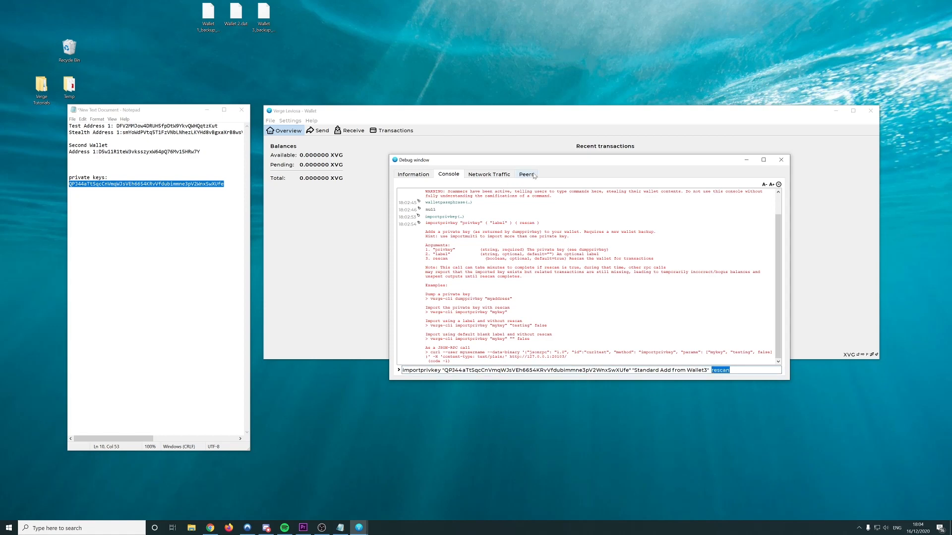
left_click(743, 370)
key("ctrl+a")
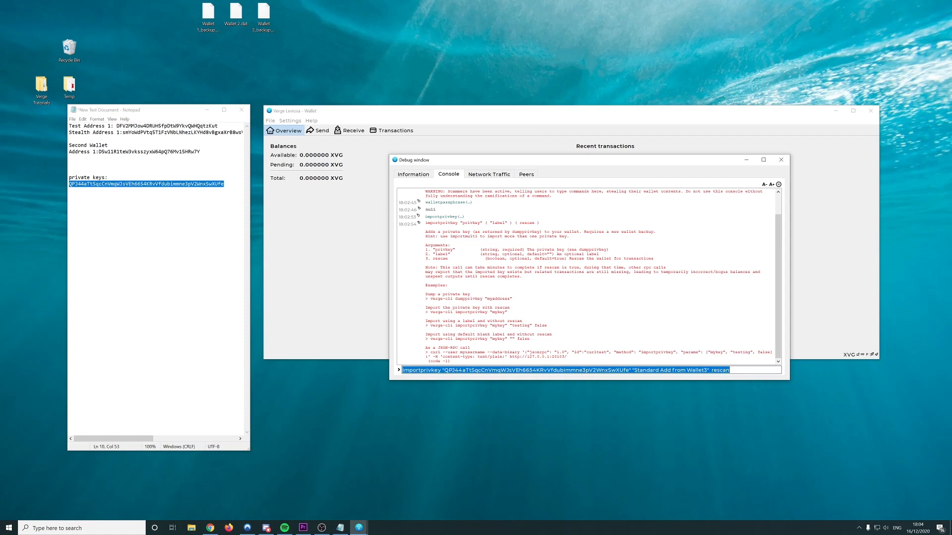
left_click(412, 174)
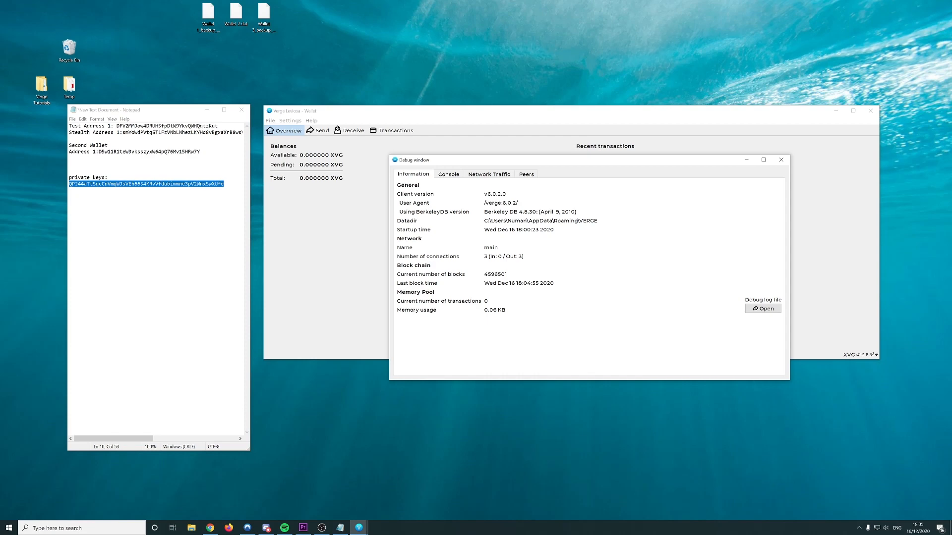
Run the import command with 4200000 as the rescan value, which fails
left_click(524, 175)
left_click(455, 175)
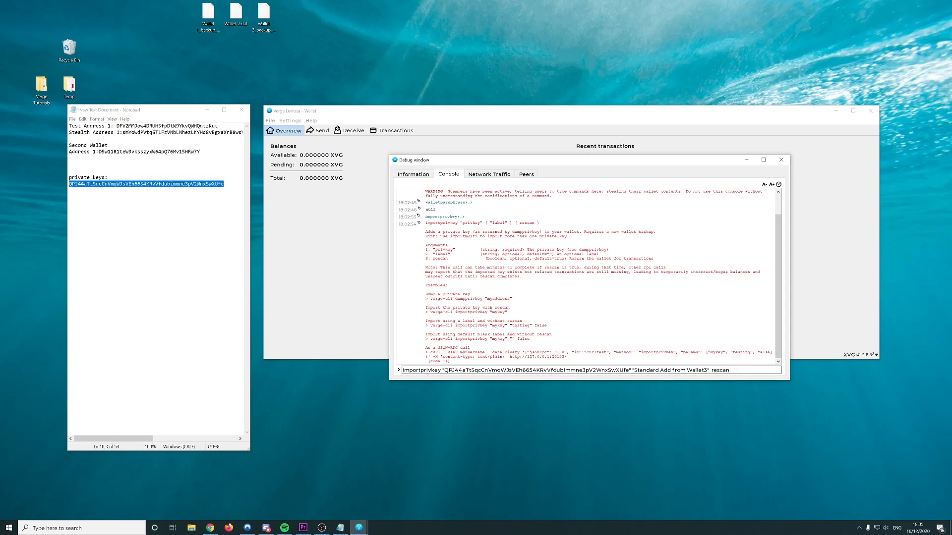
key("shift+Left")
key("shift+Left")
key("shift+Left")
key("shift+Left")
key("shift+Left")
key("shift+Left")
type("4200000")
key("Return")
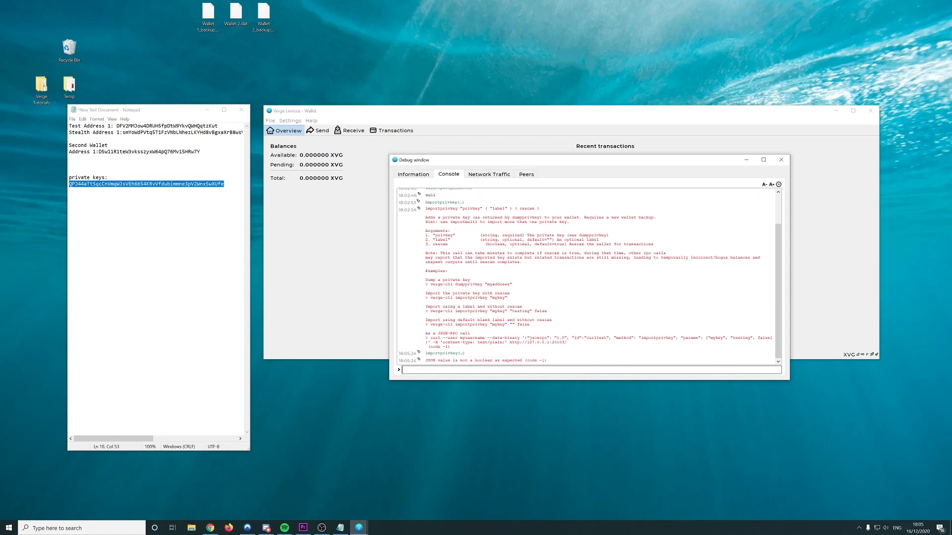
Rerun the import command with rescan set to false, importing the private key successfully
key("Up")
key("Up")
key("Up")
key("Down")
key("Down")
key("Up")
key("Up")
key("ctrl+a")
key("ctrl+v")
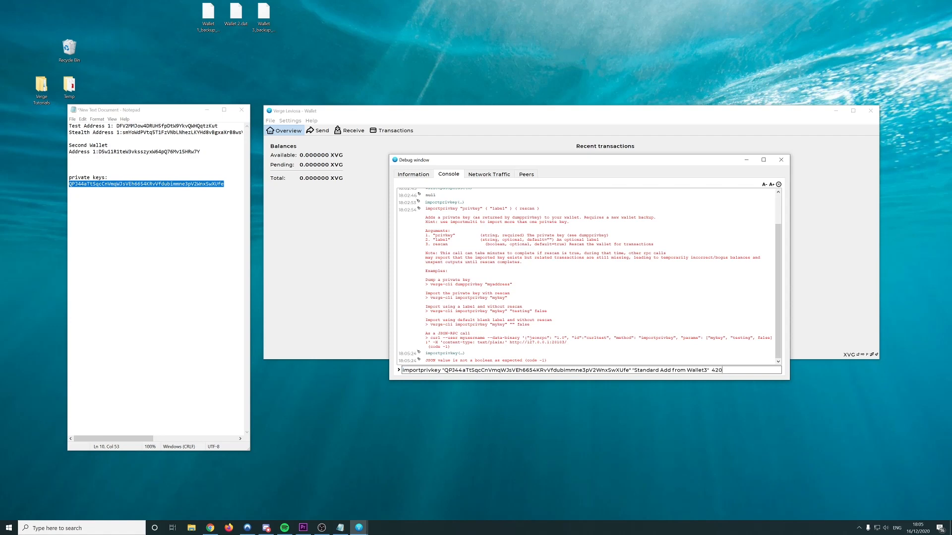
key("BackSpace")
key("BackSpace")
key("BackSpace")
type("false")
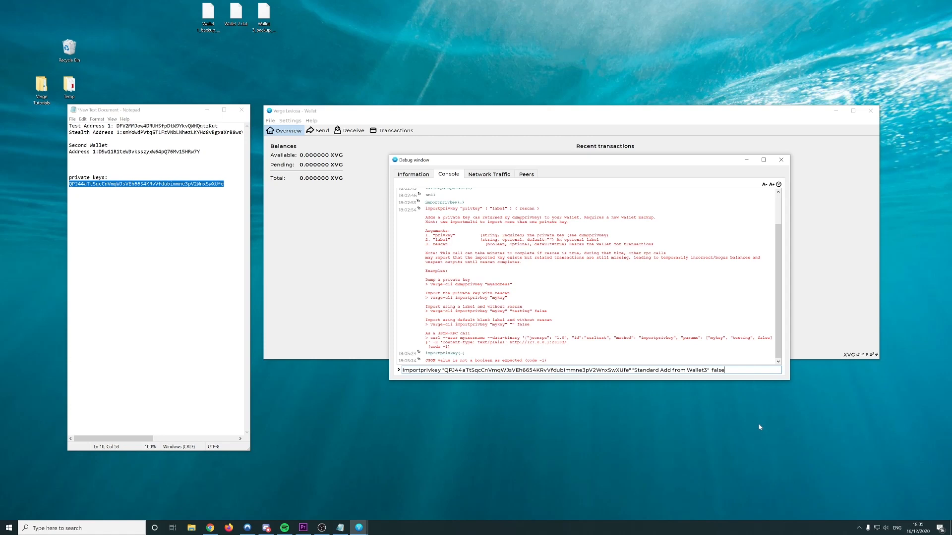
key("Return")
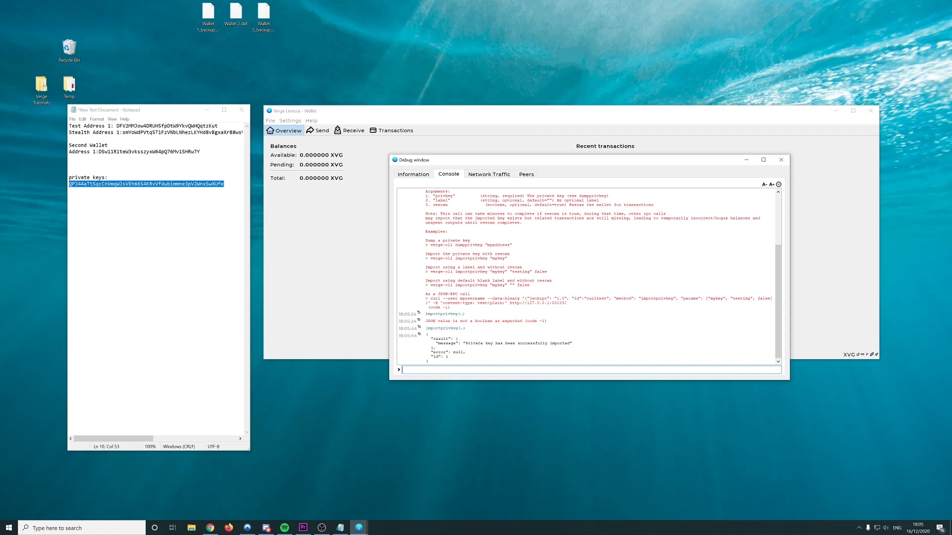
Run rescanblockchain, then restart the rescan from block 4200000
left_click(285, 197)
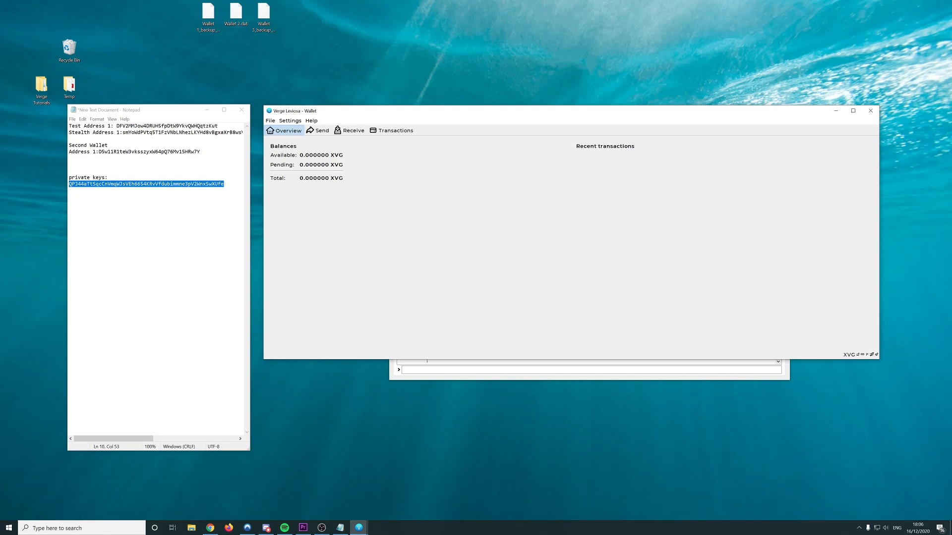
left_click(591, 370)
type("resc")
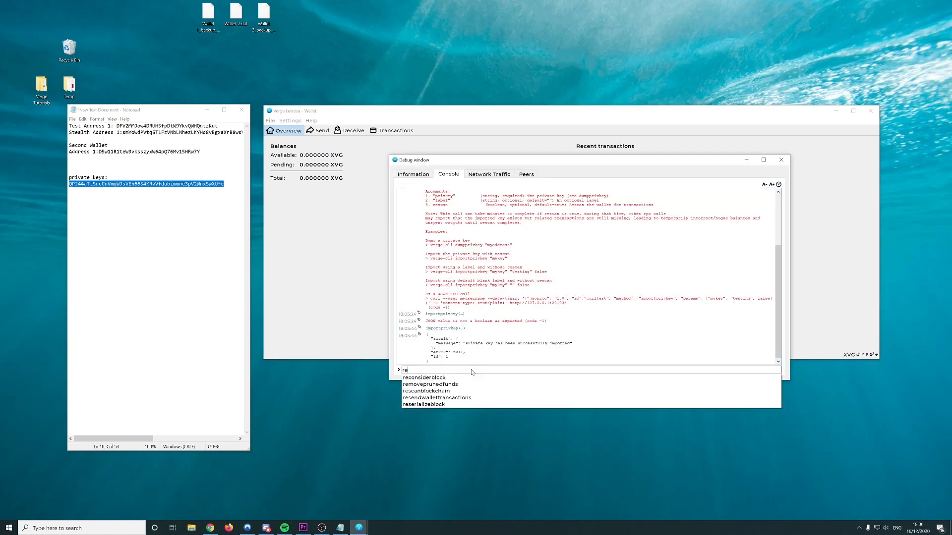
type("a")
key("Return")
key("Return")
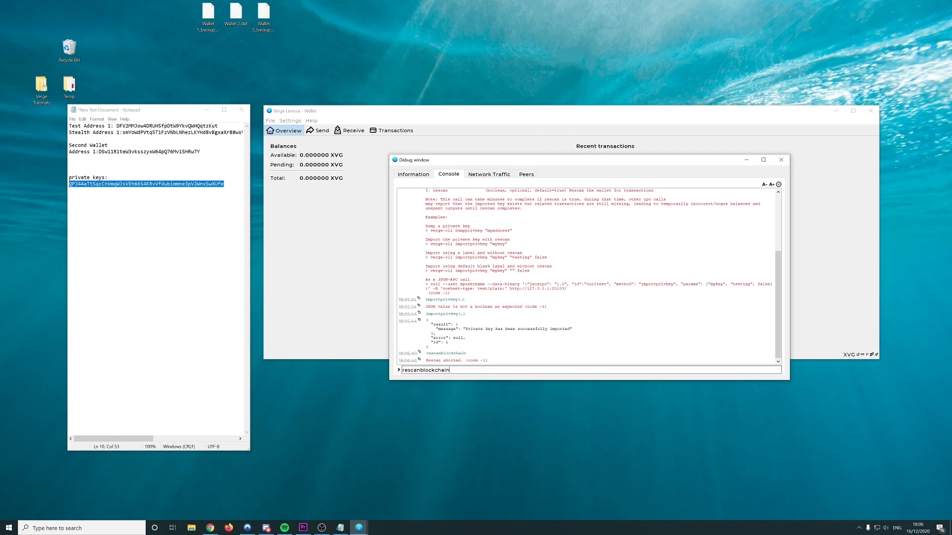
type("4200000")
key("Return")
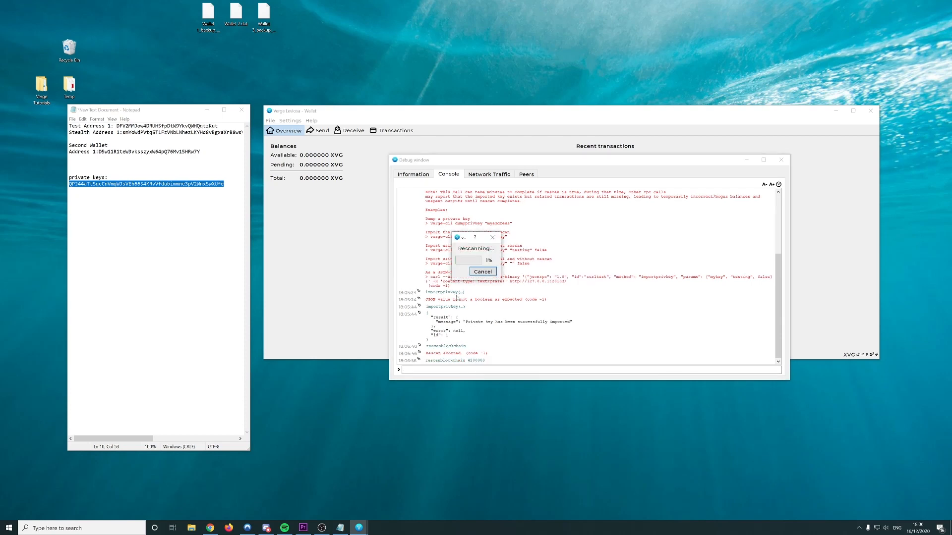
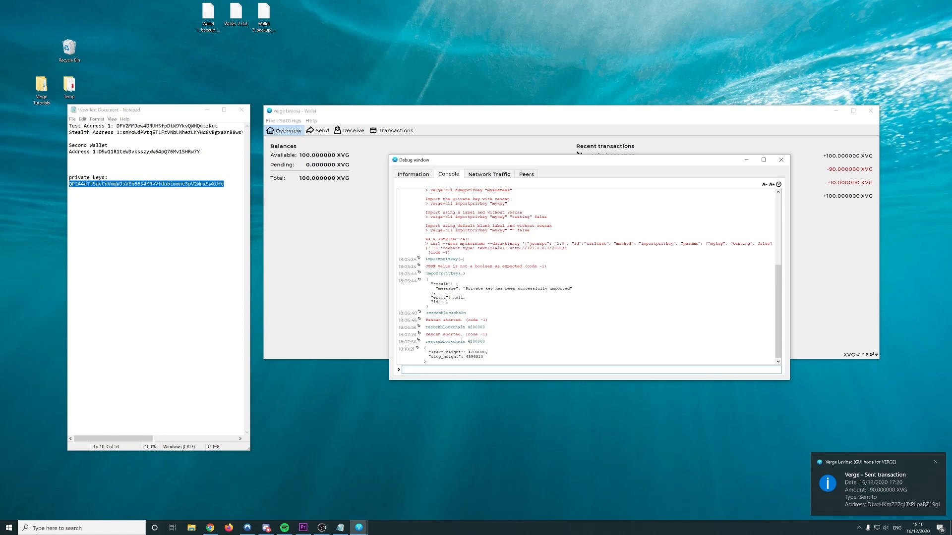
Close the Receiving addresses list and check the earlier rescan's stop height in the debug console
left_click_drag(465, 356, 481, 356)
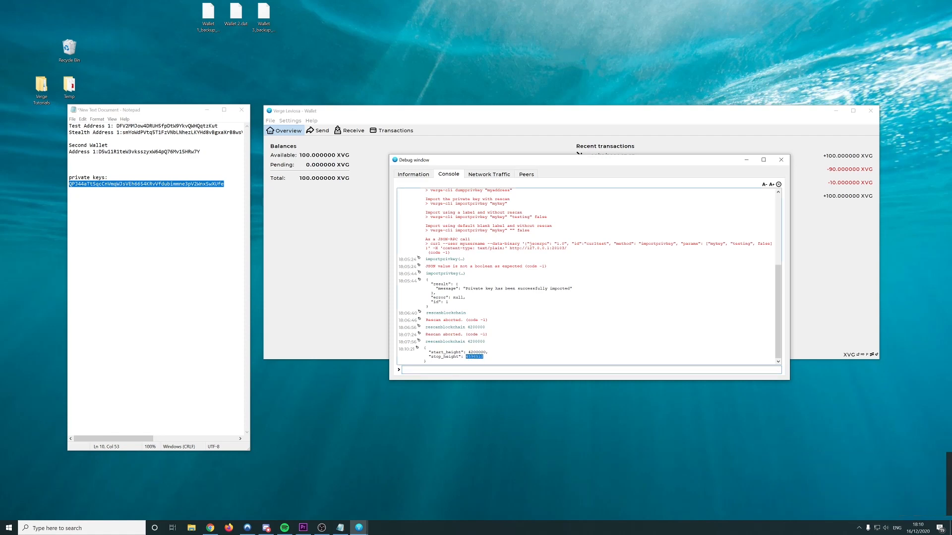
left_click(351, 204)
left_click(748, 296)
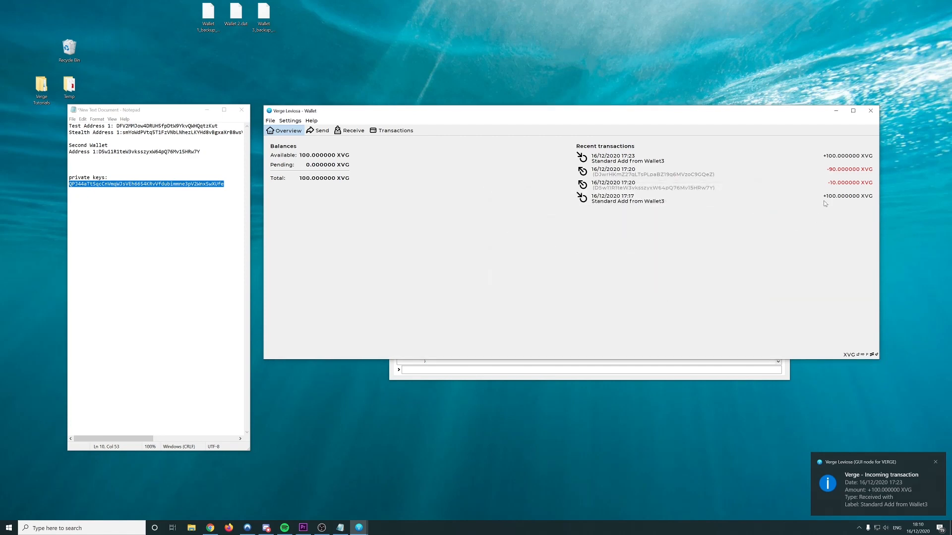
left_click(562, 379)
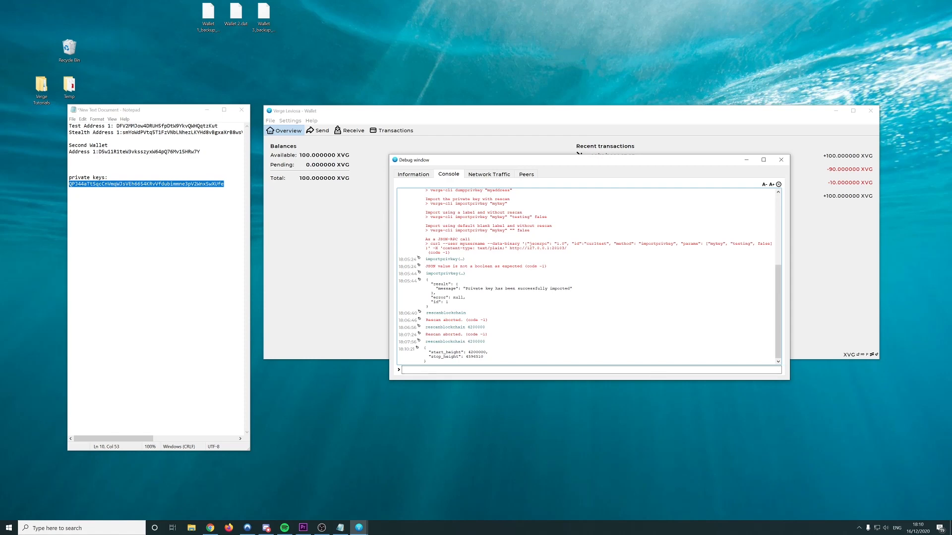
left_click(341, 305)
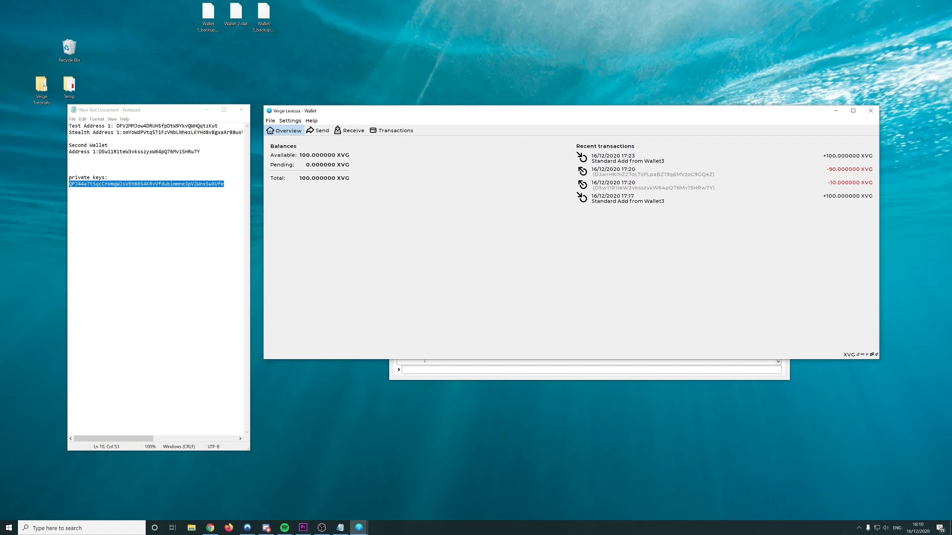
Select the first test address in the notes document, then return to the wallet overview
left_click(70, 165)
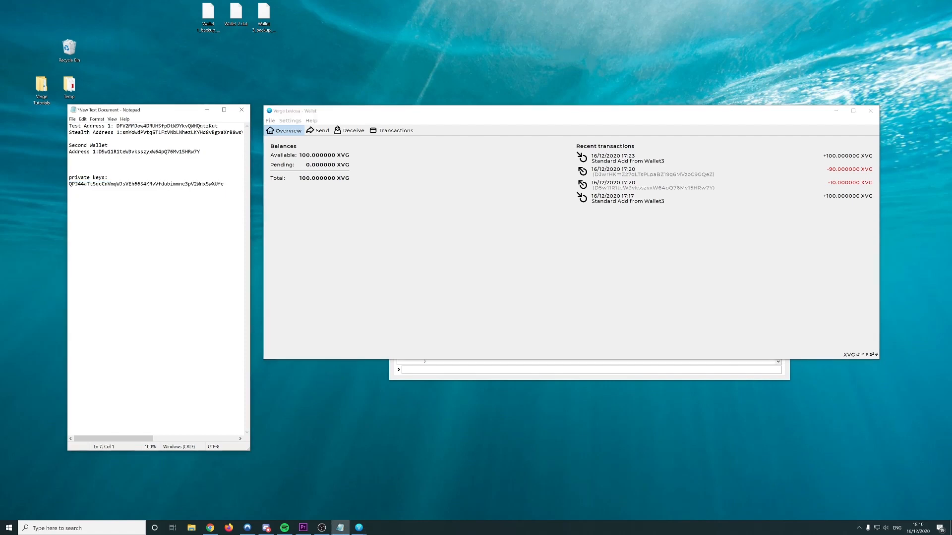
double_click(162, 125)
key("ctrl+c")
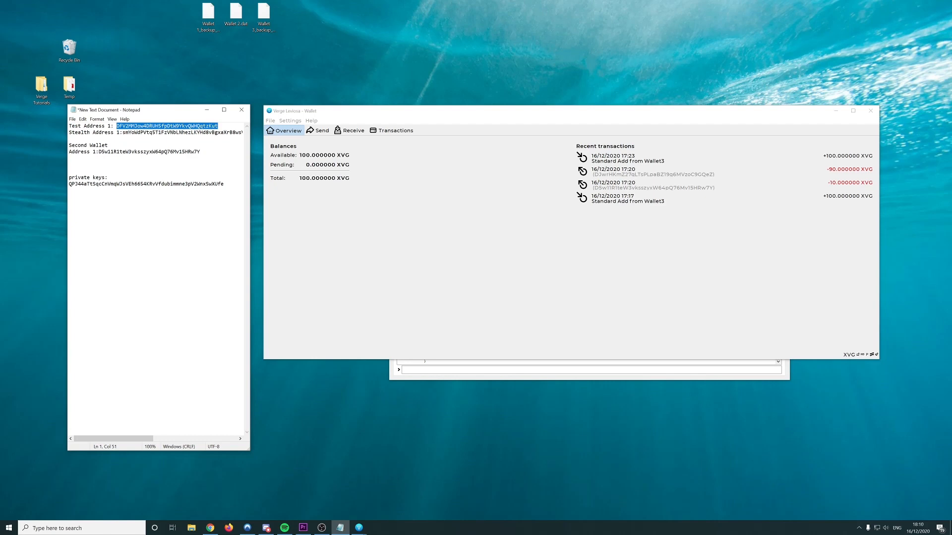
left_click(370, 220)
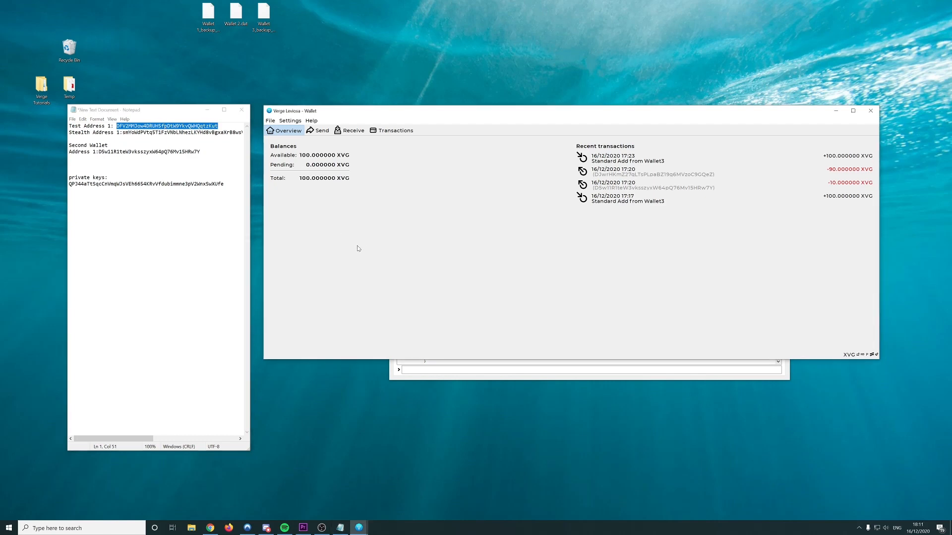
left_click(466, 370)
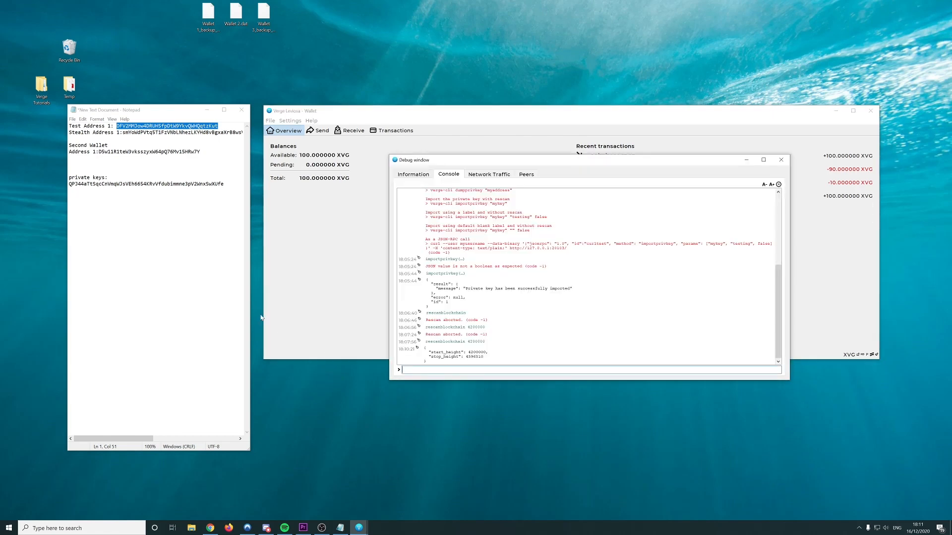
left_click(304, 305)
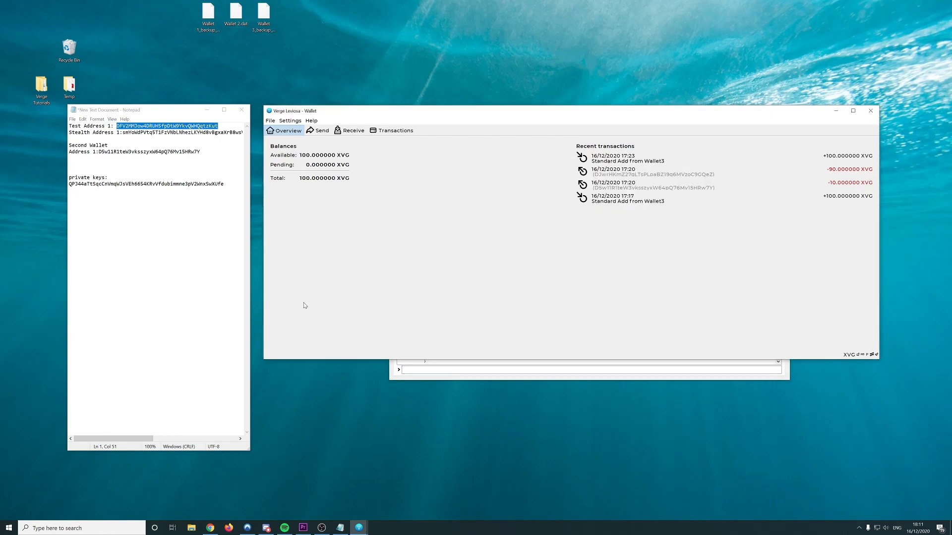
Search the test address on VergeExplorer and open its second transaction in a new tab
left_click(211, 528)
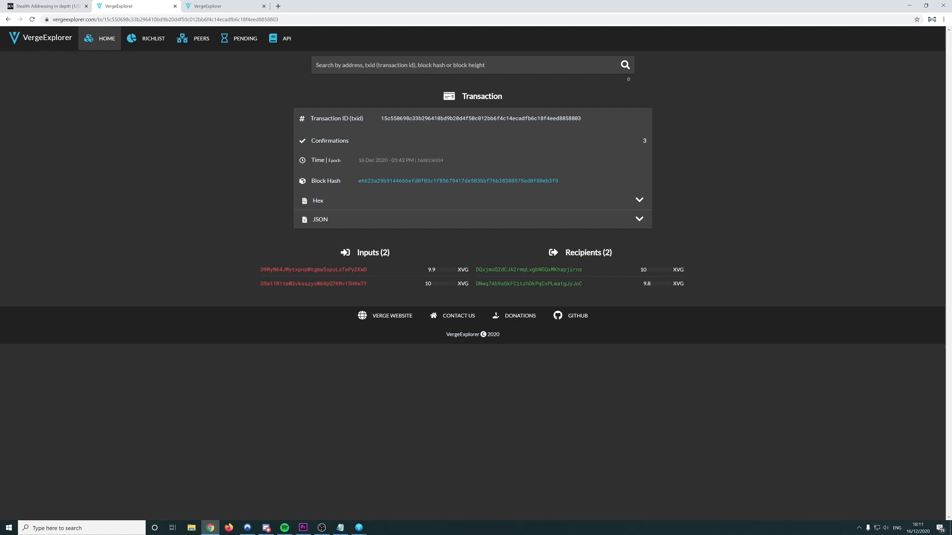
left_click(372, 66)
key("ctrl+v")
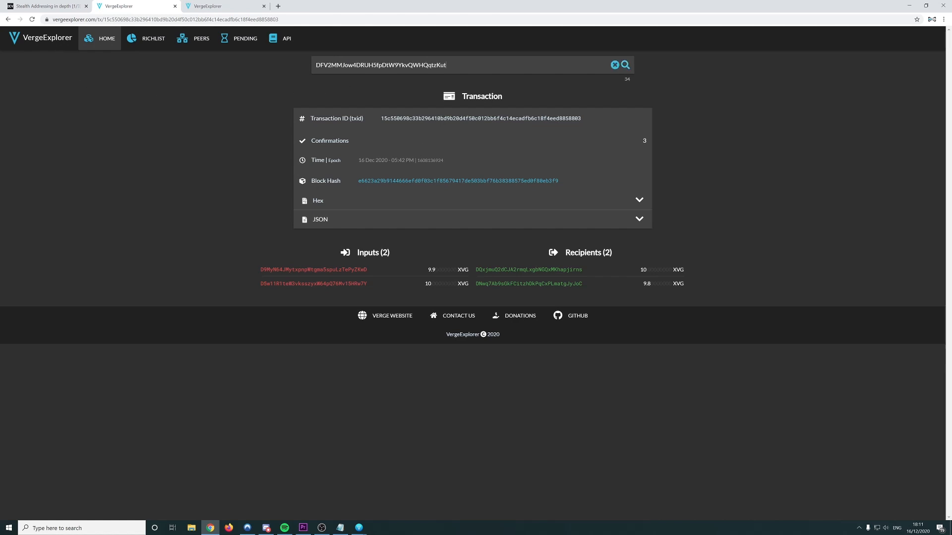
key("Return")
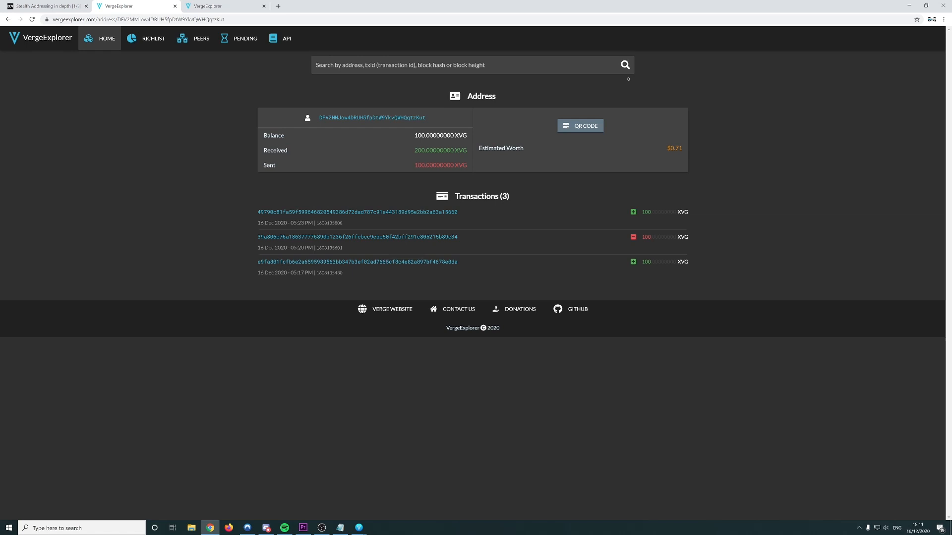
left_click_drag(257, 222, 290, 248)
left_click(290, 248)
middle_click(339, 237)
Close the extra tabs and open the oldest and newest transactions in new tabs
right_click(309, 263)
left_click(258, 7)
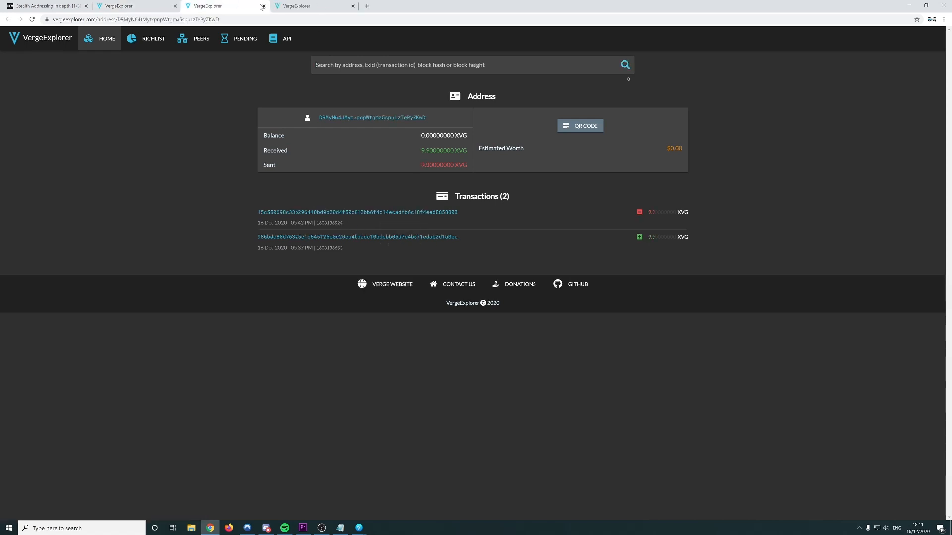
left_click(263, 7)
left_click(263, 6)
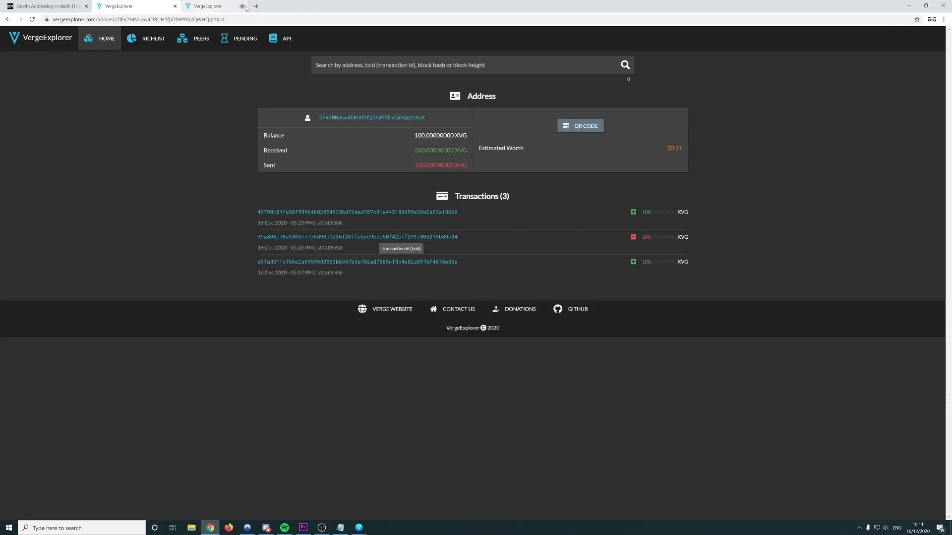
right_click(327, 267)
left_click(347, 269)
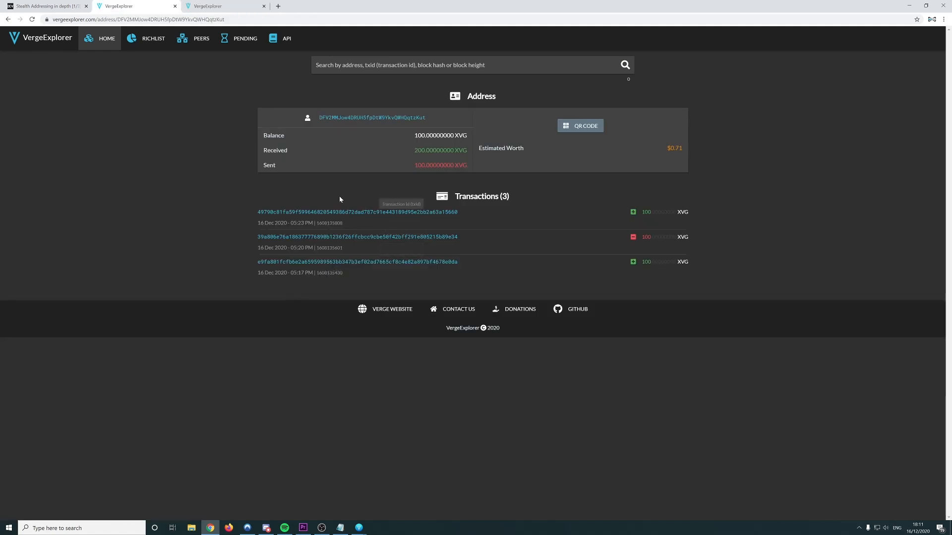
right_click(329, 212)
left_click(347, 218)
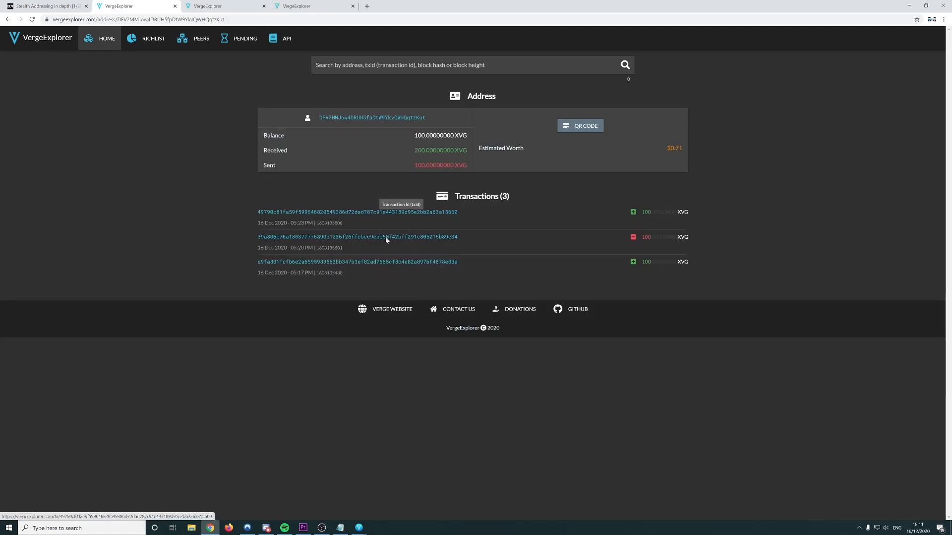
Open the blocks holding both transactions, noting heights 4596404 and 4596425
key("ctrl+Tab")
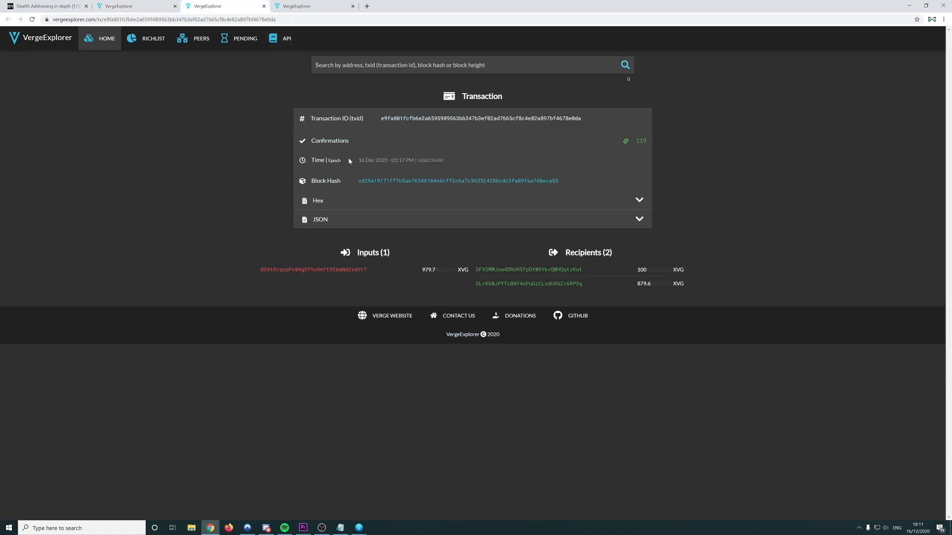
left_click(391, 181)
key("ctrl+Tab")
left_click(398, 180)
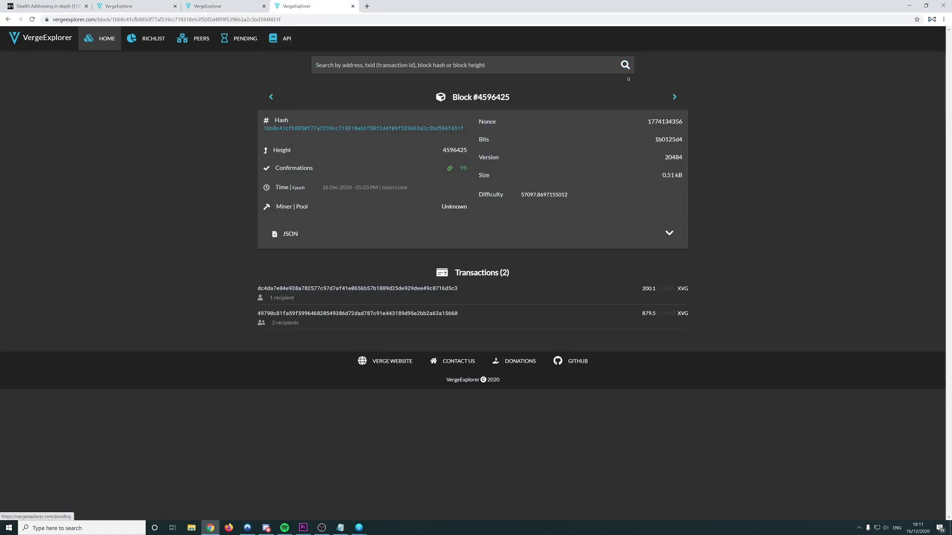
key("ctrl+shift+Tab")
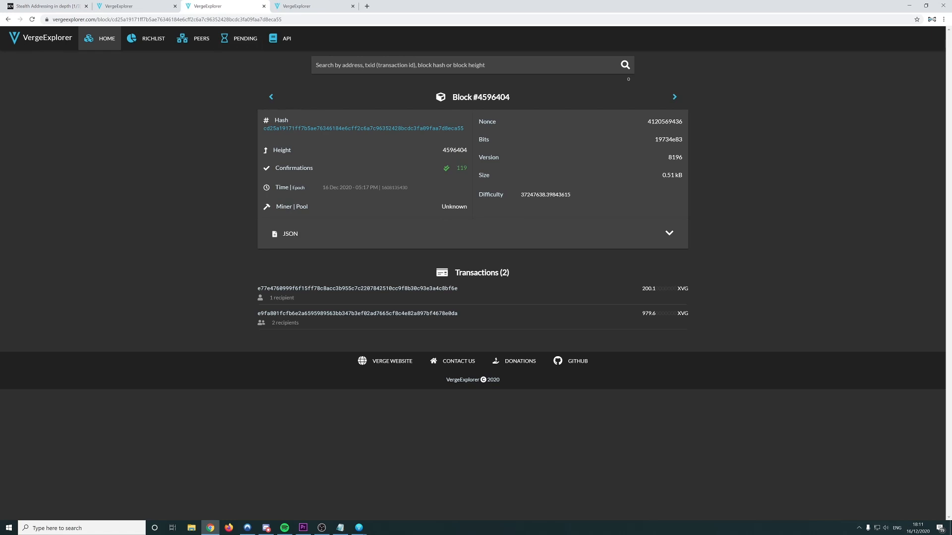
double_click(454, 149)
left_click(312, 6)
double_click(454, 150)
key("ctrl+c")
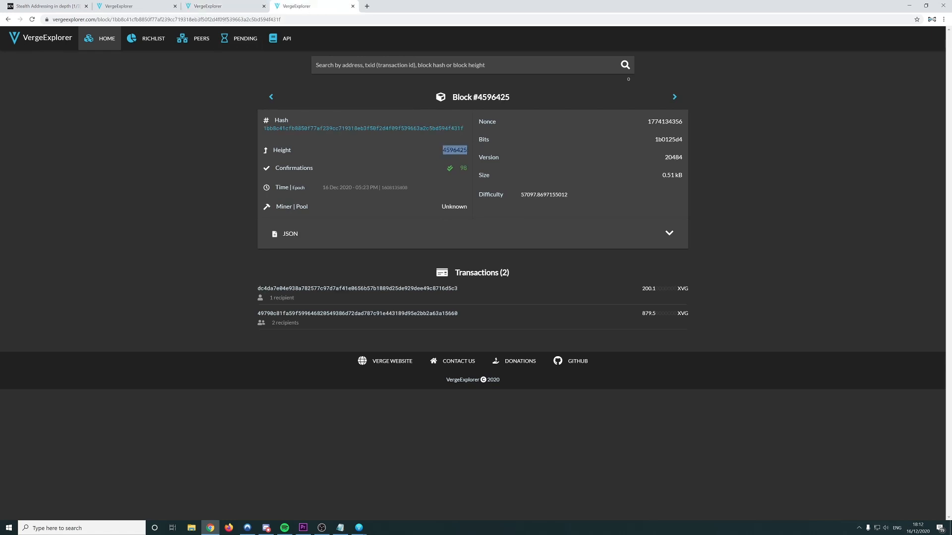
left_click(220, 9)
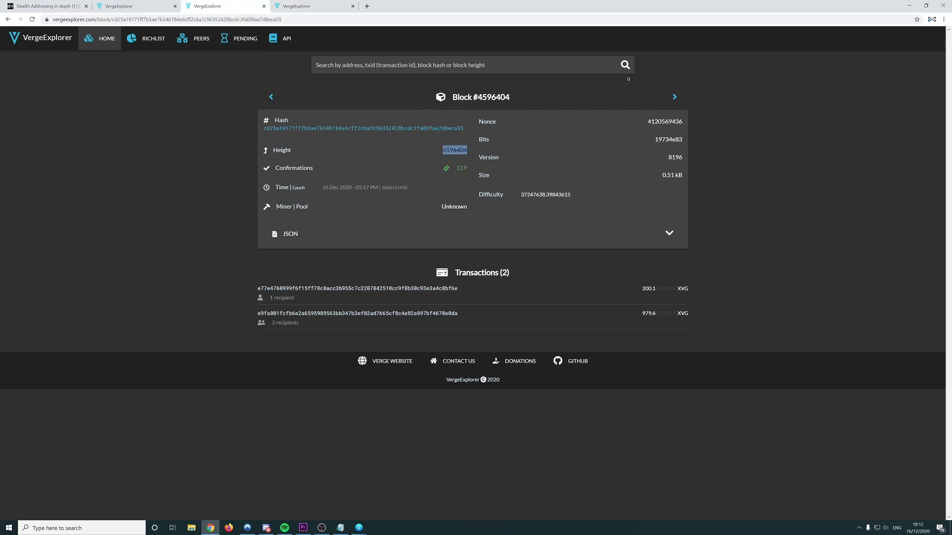
Recall the previous rescan command in the console and paste 4596404 as its start height
mouse_move(359, 527)
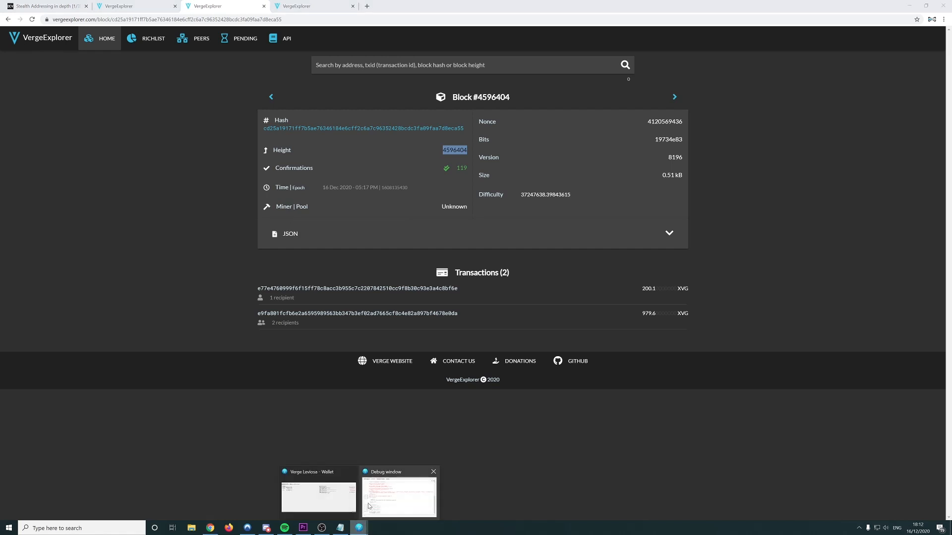
left_click(369, 506)
key("Up")
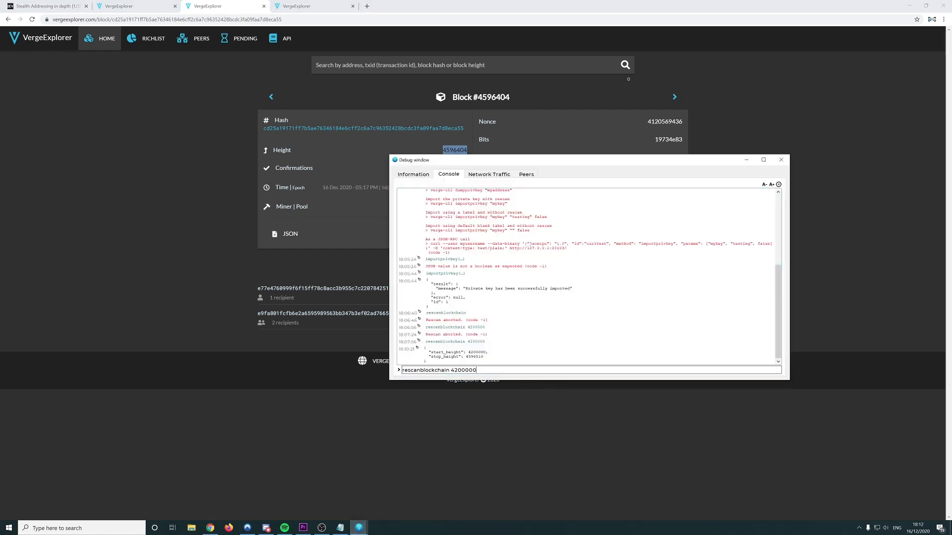
key("BackSpace")
key("BackSpace")
key("BackSpace")
key("BackSpace")
key("BackSpace")
key("BackSpace")
key("BackSpace")
type("4596404")
Add the block 4596425 stop height, change the start to 4596403, and run the range rescan
left_click(317, 5)
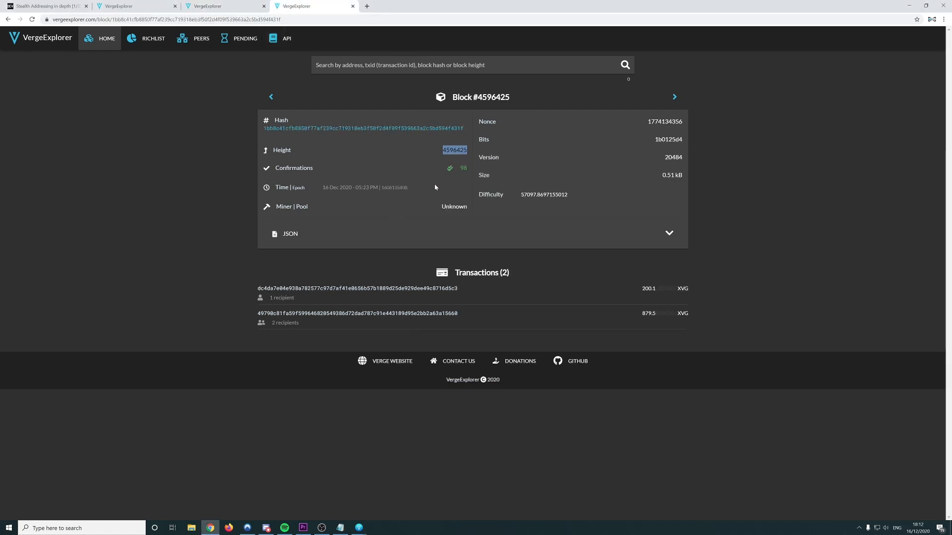
key("alt+Tab")
key("ctrl+v")
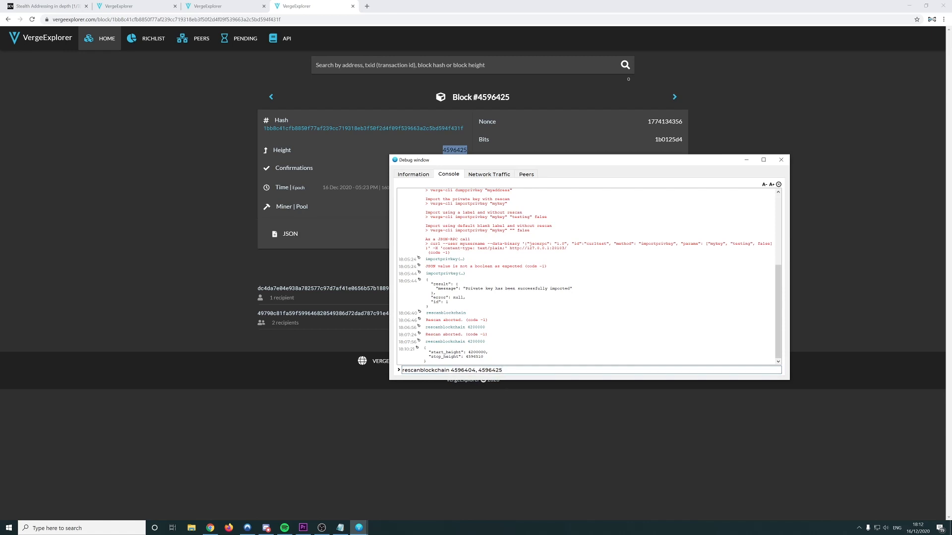
key("Left")
key("Left")
key("Left")
key("Left")
key("Left")
key("Left")
key("Left")
key("Left")
key("Left")
key("BackSpace")
type("3")
key("End")
key("Return")
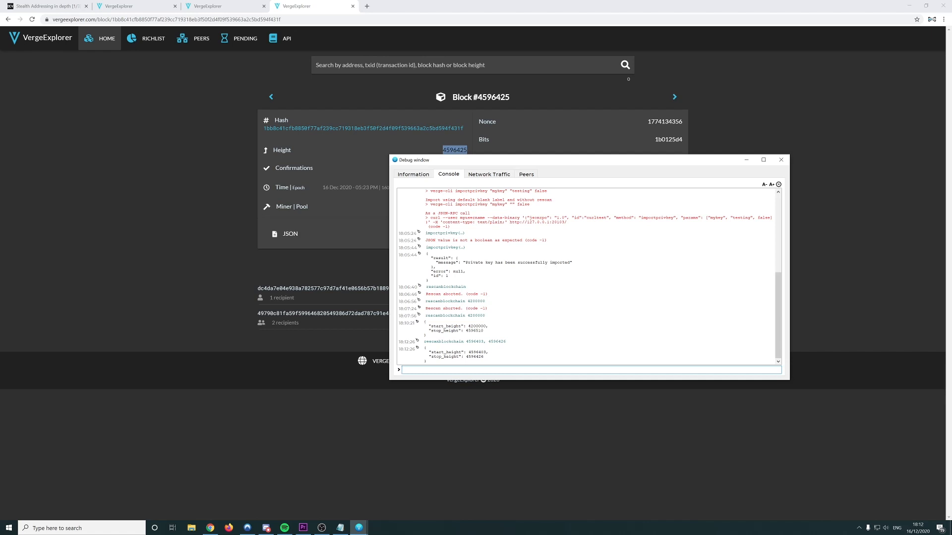
left_click(119, 6)
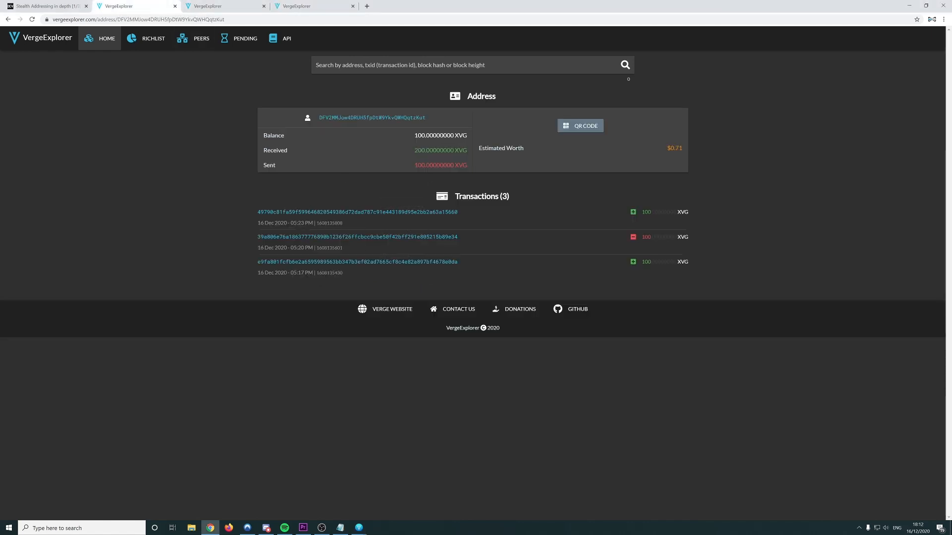
Look over blocks 4596404 and 4596425 in the explorer, then return to the Verge Leviosa wallet
left_click(238, 6)
key("ctrl+Tab")
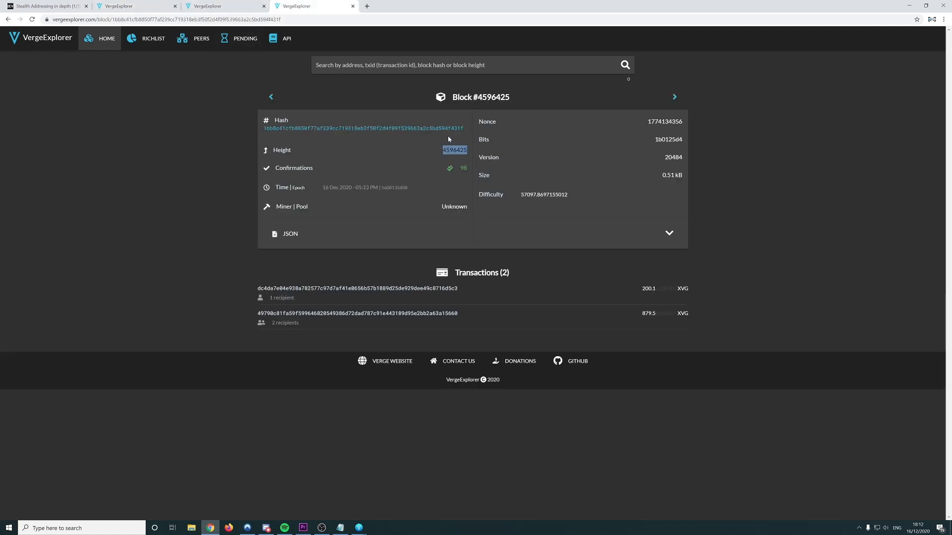
left_click(358, 528)
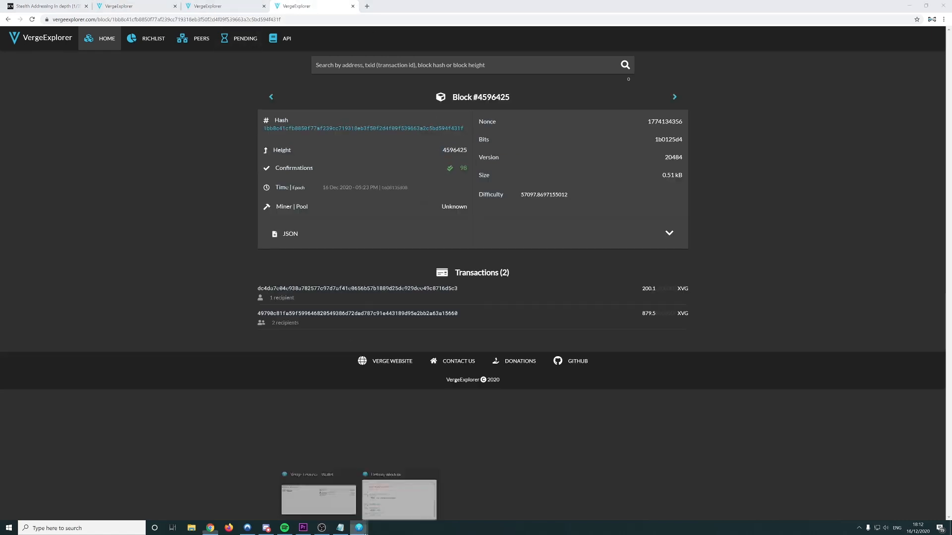
left_click(398, 496)
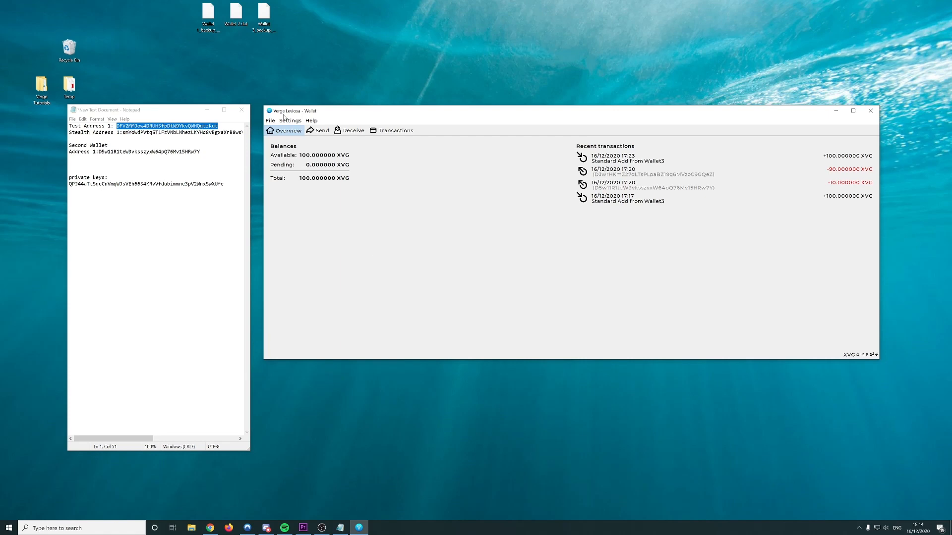
Open the debug console from the Help menu and run walletlock to lock the wallet
left_click(312, 120)
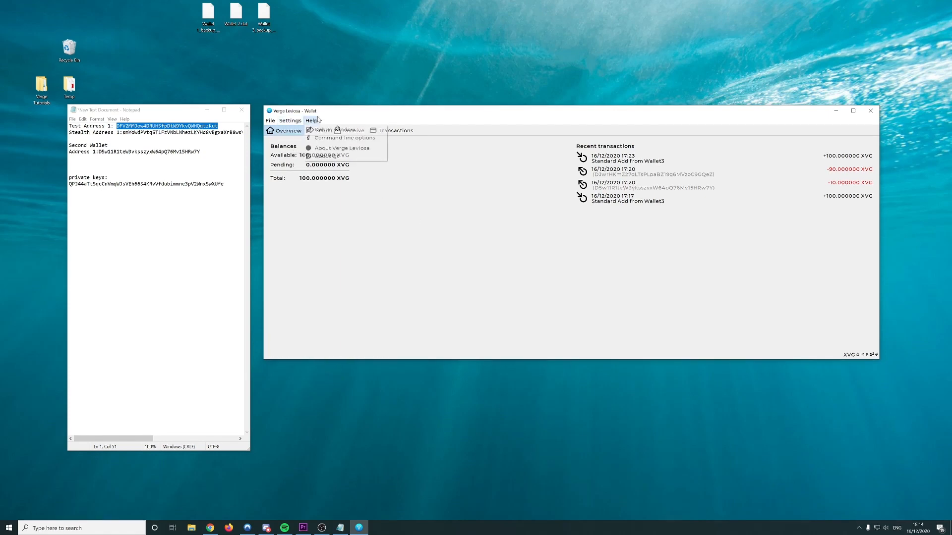
left_click(337, 130)
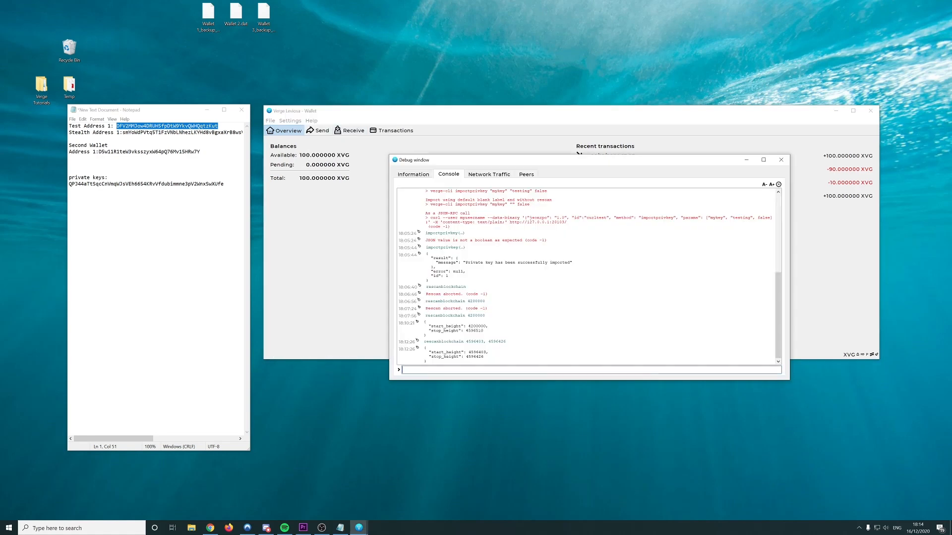
type("wall")
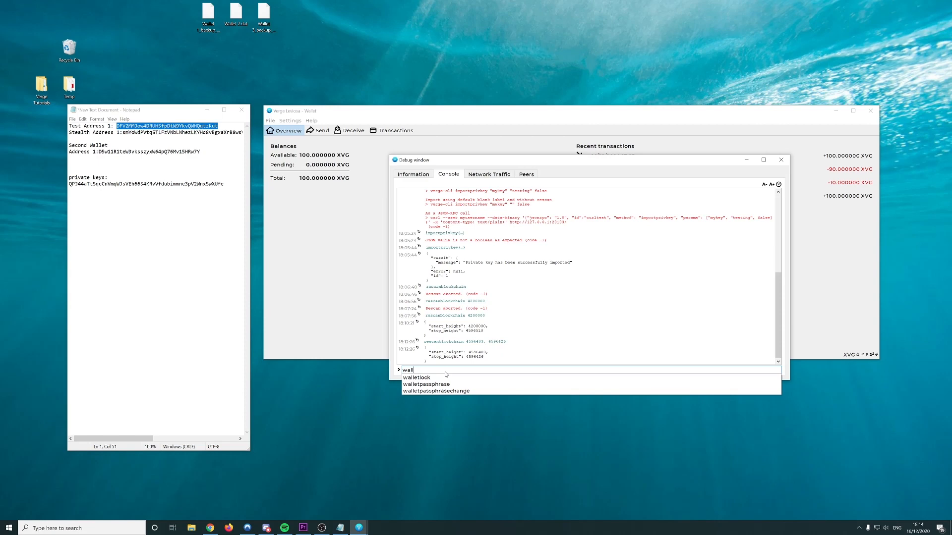
key("Down")
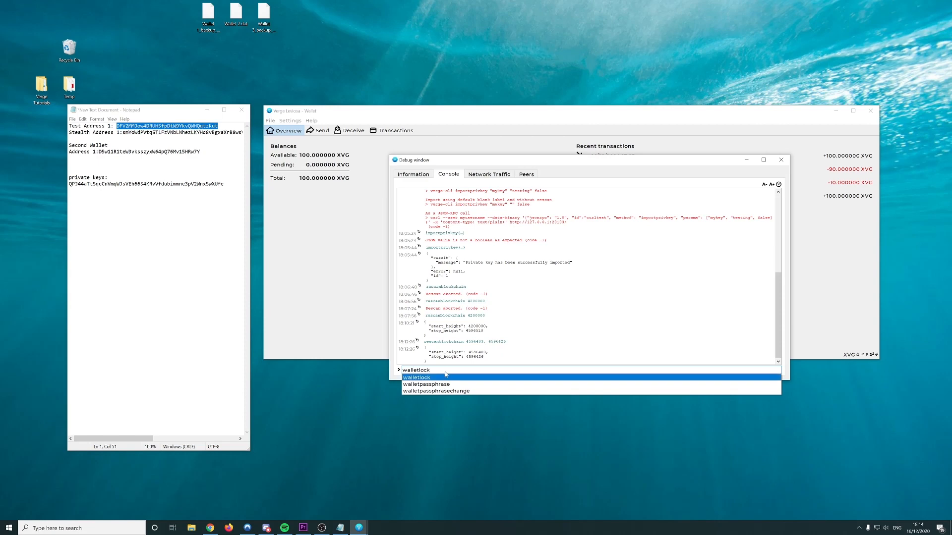
key("Return")
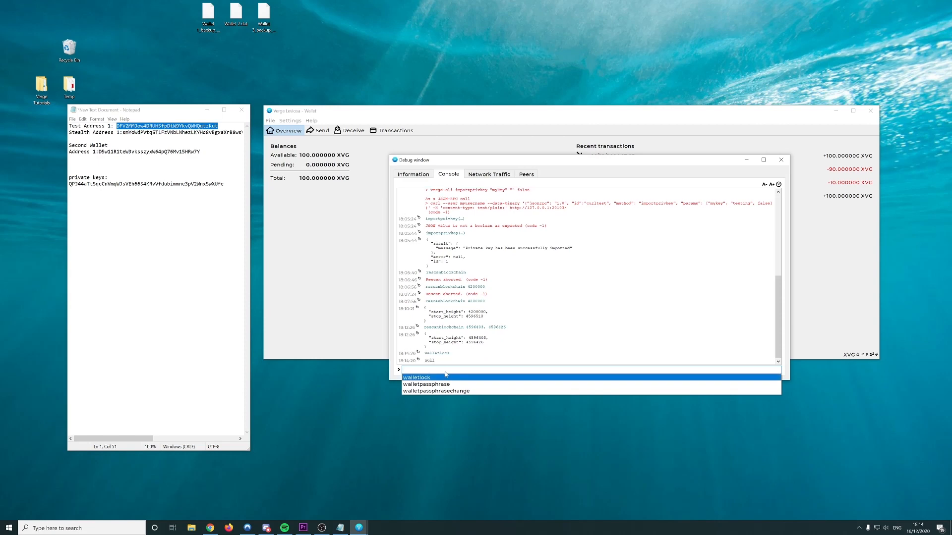
Unlock the wallet with walletpassphrase, entering the passphrase and a 600-second timeout
key("Down")
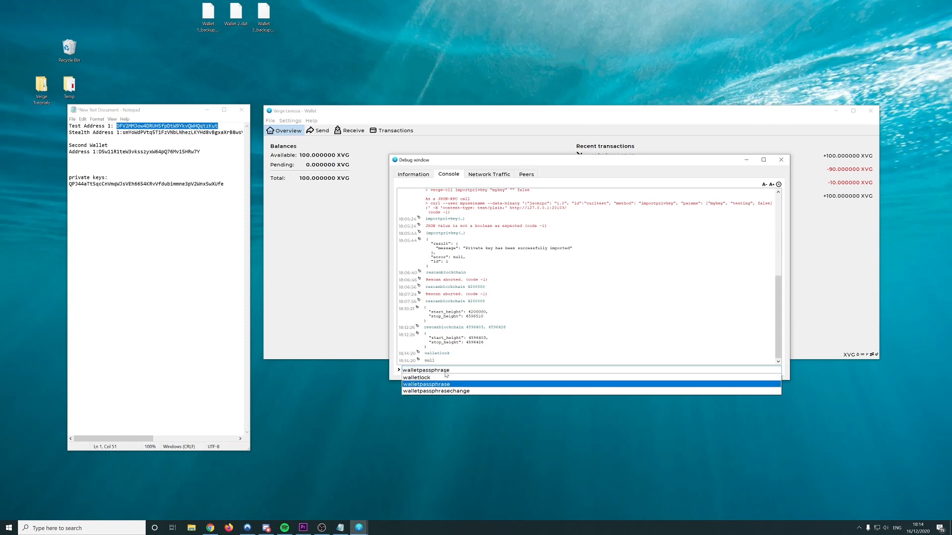
type("\"\"")
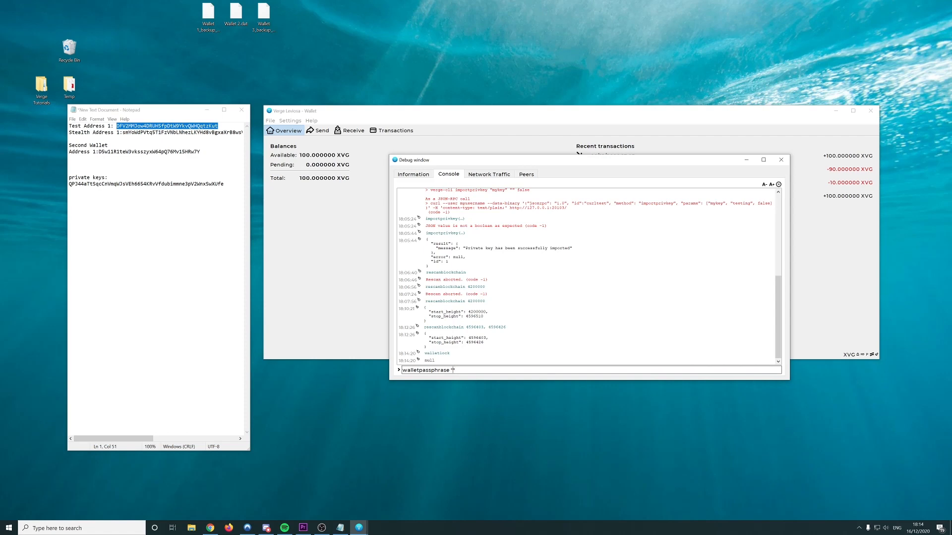
type("123456")
key("Return")
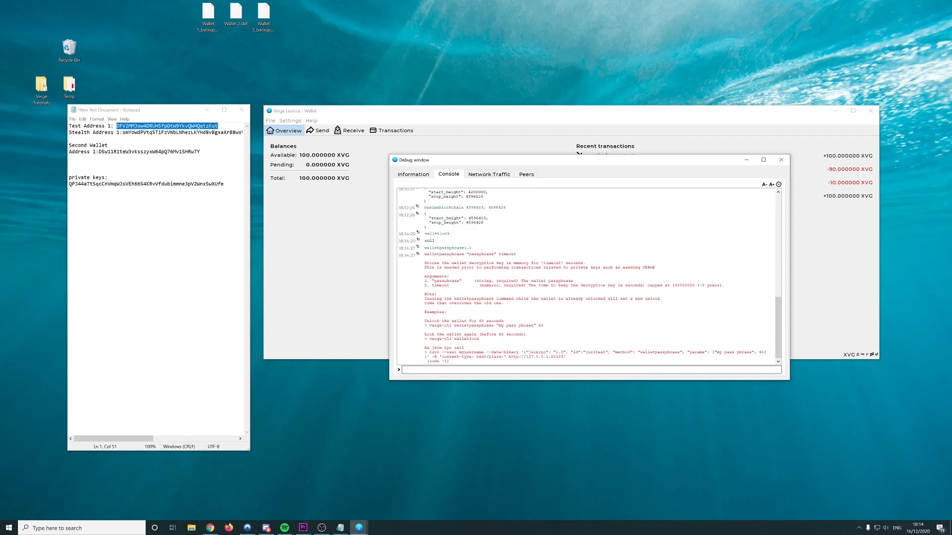
key("Up")
key("BackSpace")
key("BackSpace")
key("BackSpace")
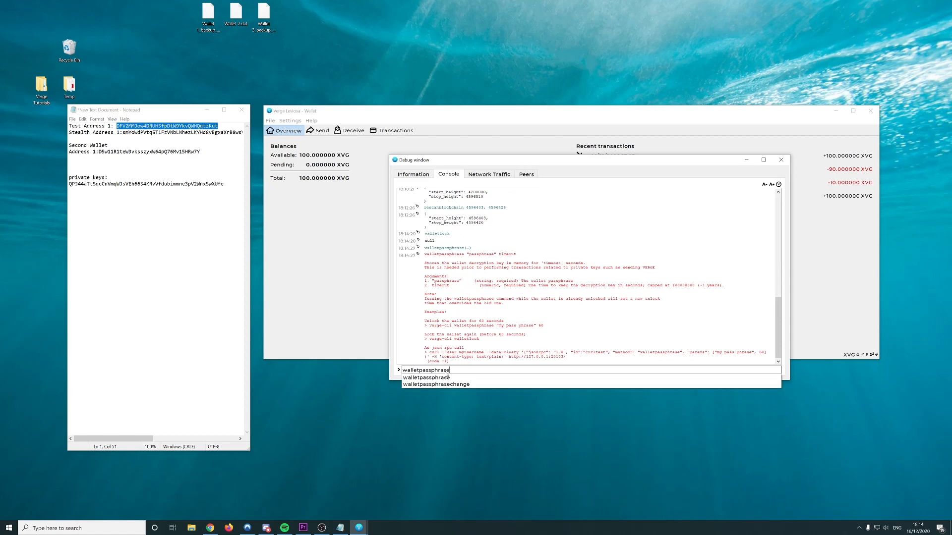
type("\"")
type("123456 6")
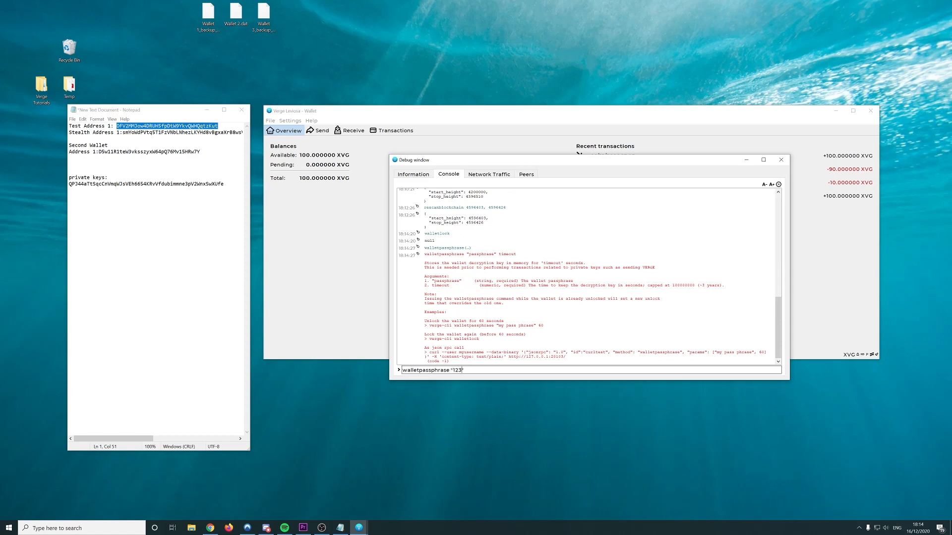
key("BackSpace")
key("BackSpace")
type("600")
key("Return")
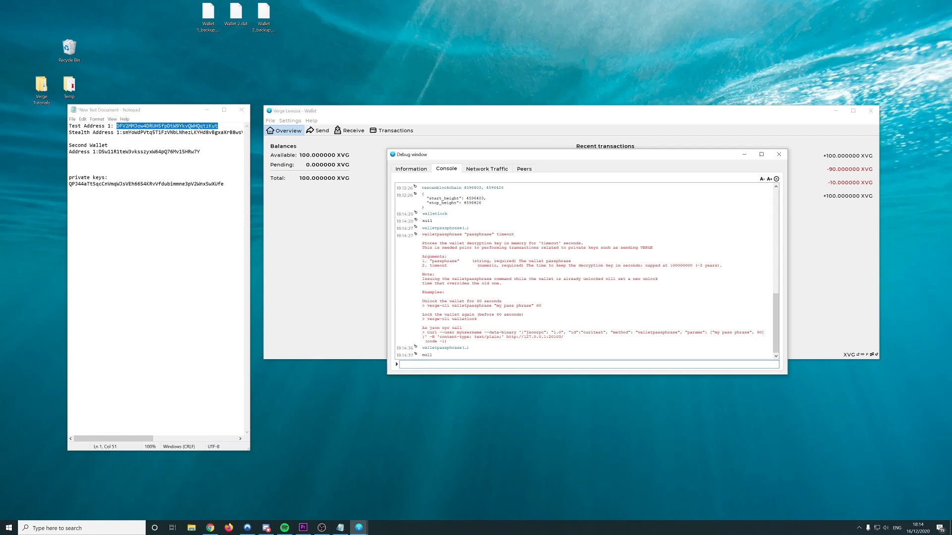
Run help to list all console commands, then show the dumpprivkey usage
type("help")
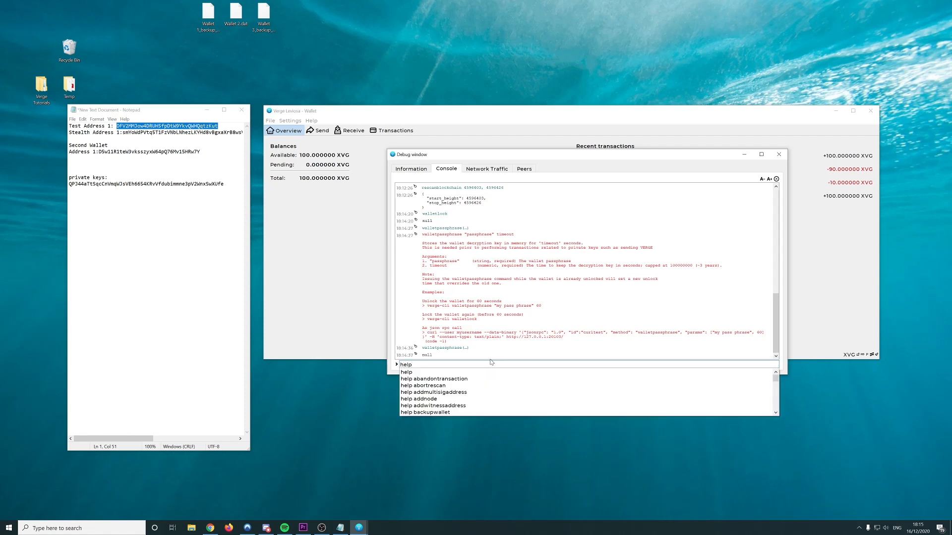
key("Return")
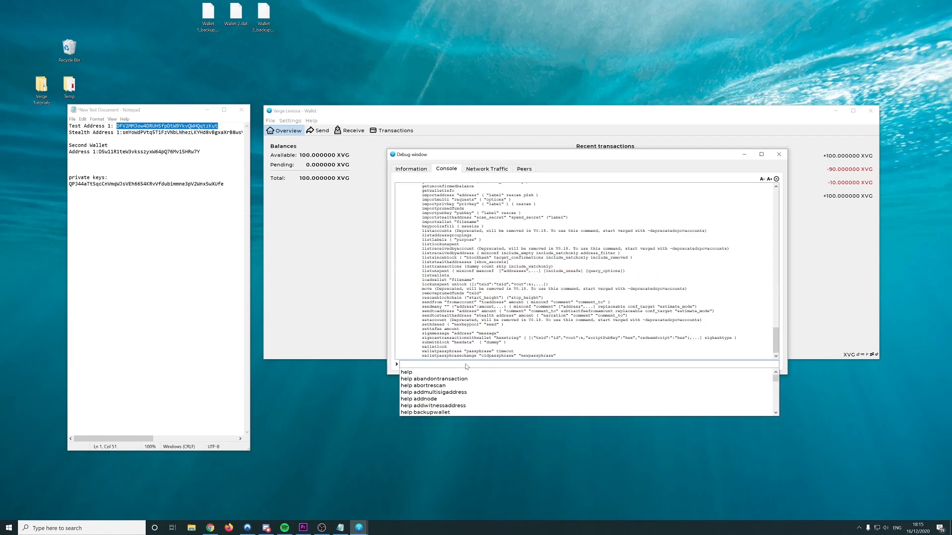
left_click(467, 365)
type("wal")
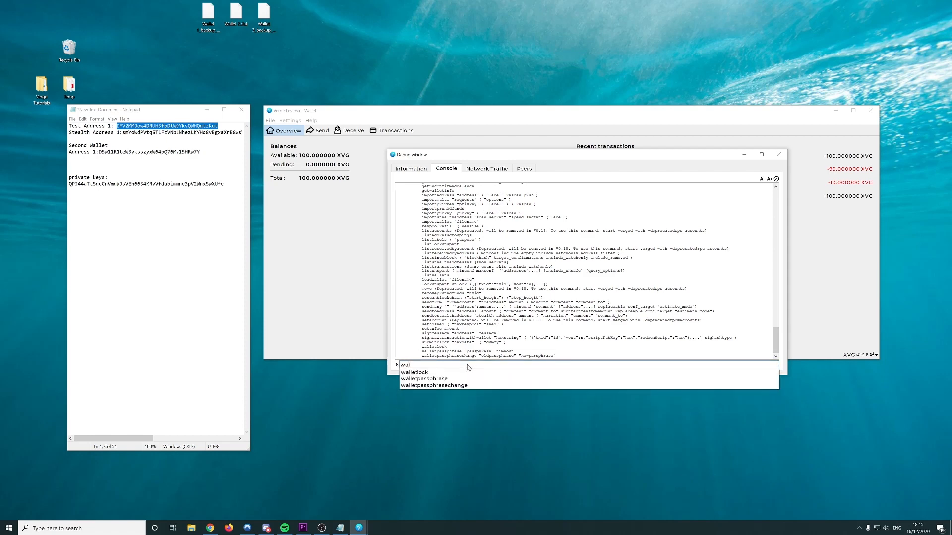
type("l")
key("BackSpace")
key("BackSpace")
key("BackSpace")
key("BackSpace")
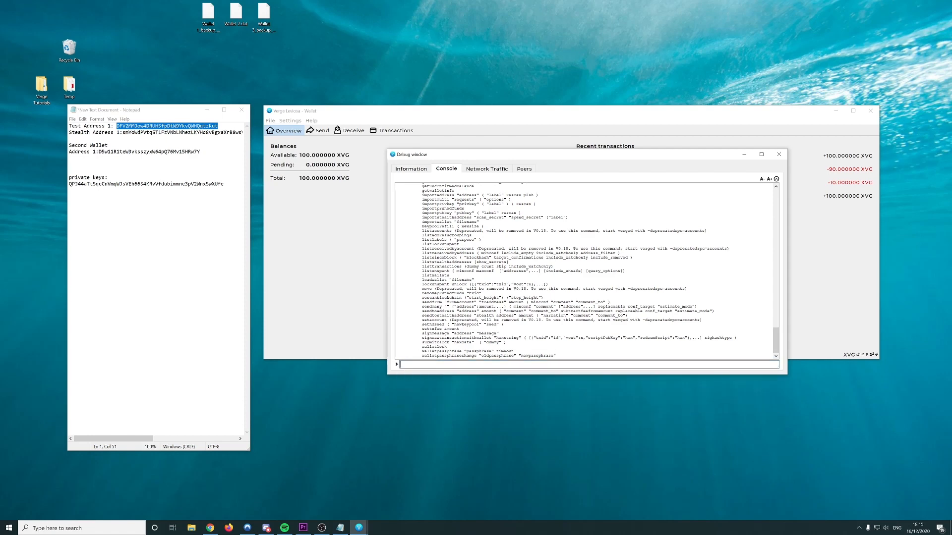
type("dump")
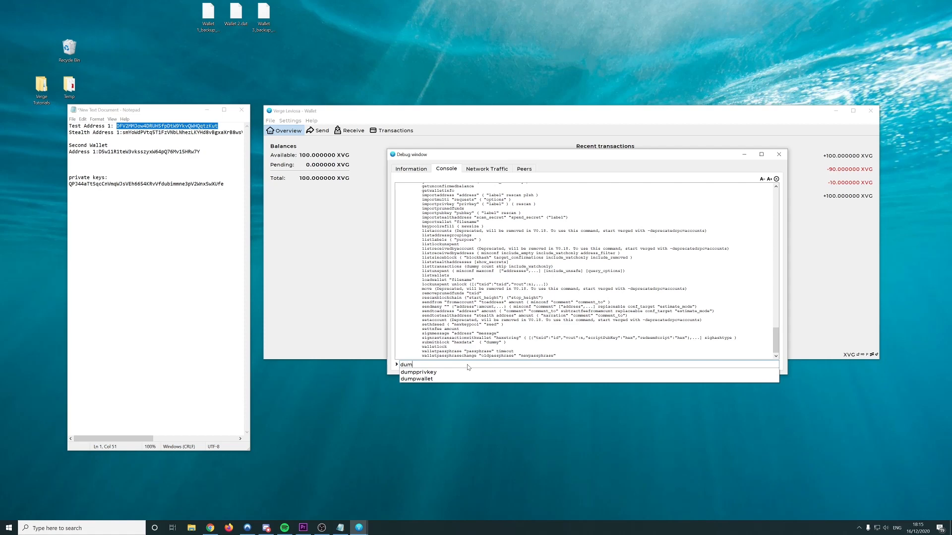
key("Down")
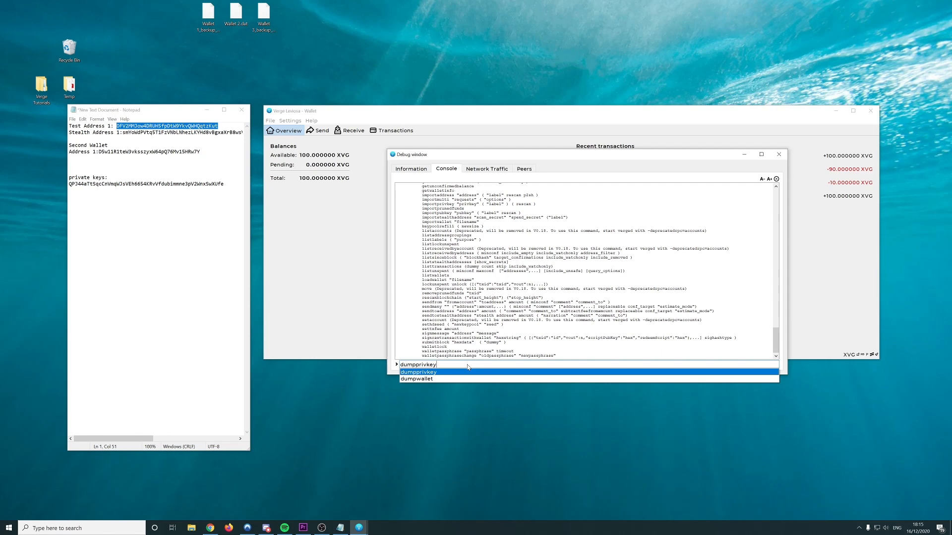
key("Return")
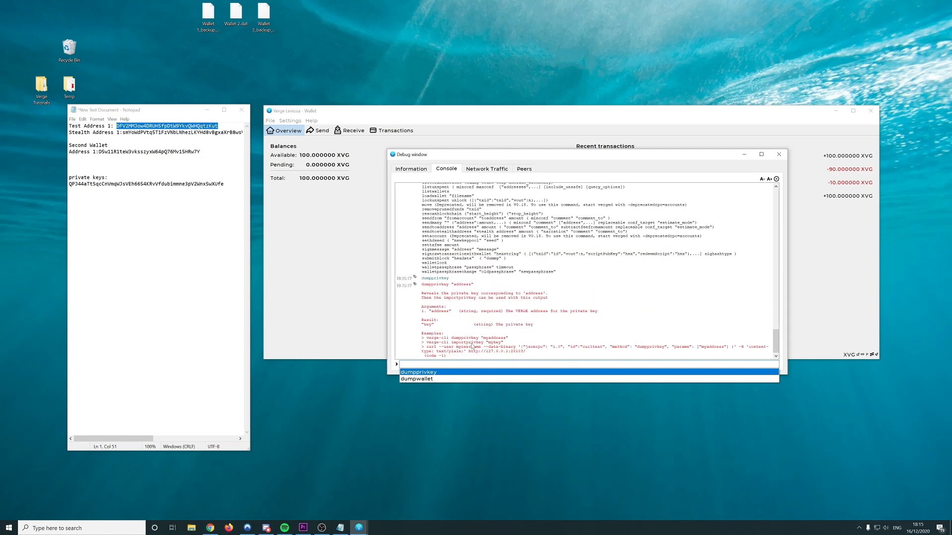
Discard the pasted dumpprivkey example, show the importprivkey usage, and close the debug window
left_click_drag(509, 338, 451, 338)
key("ctrl+c")
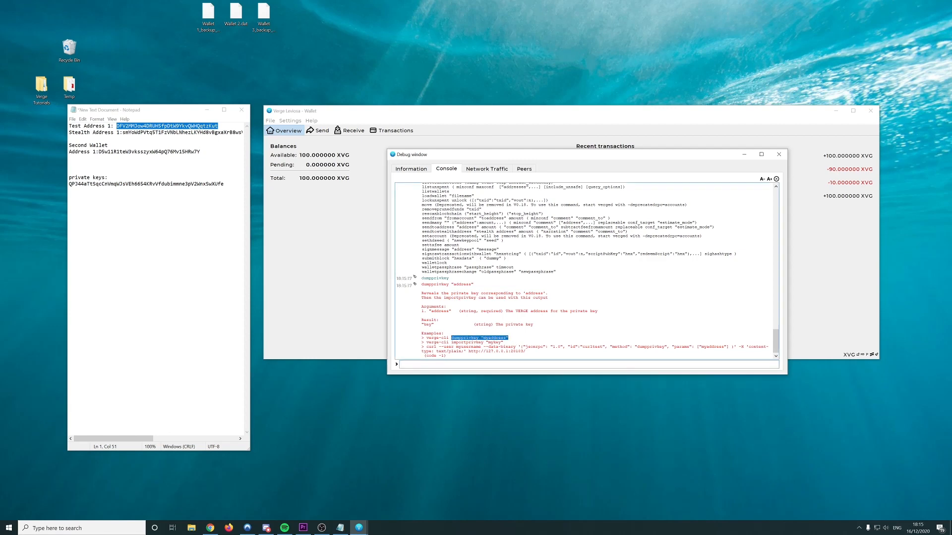
left_click(454, 363)
key("ctrl+v")
triple_click(454, 365)
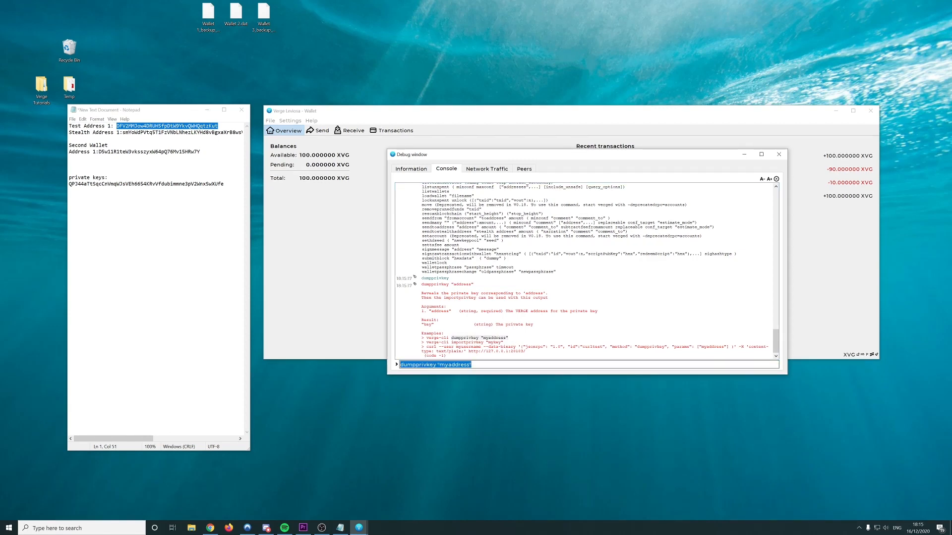
double_click(455, 365)
left_click_drag(476, 365, 305, 366)
key("BackSpace")
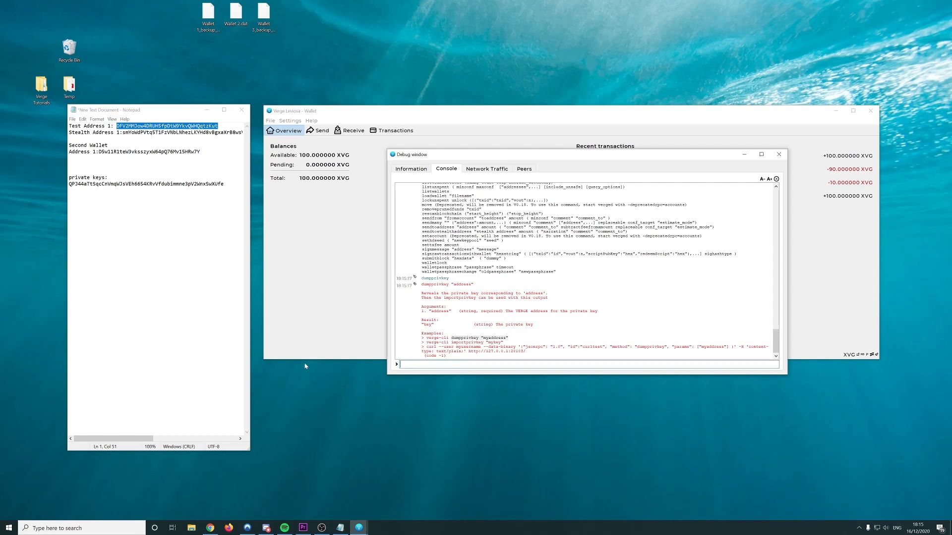
type("importprivkey")
key("Return")
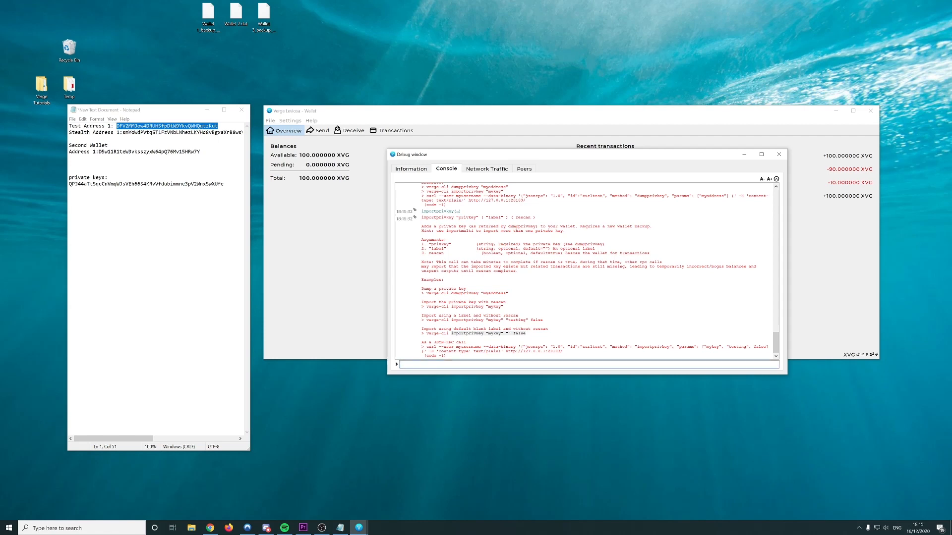
key("Escape")
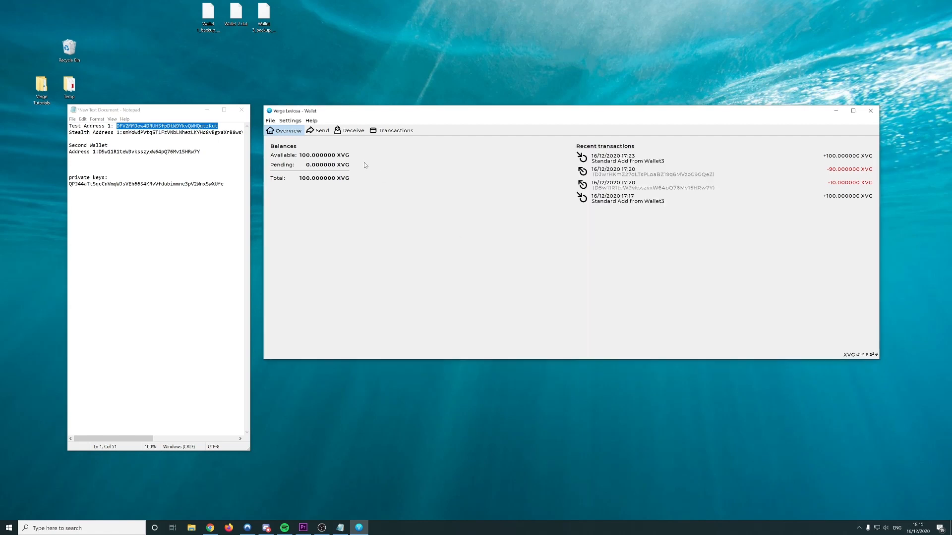
left_click(312, 120)
left_click(327, 130)
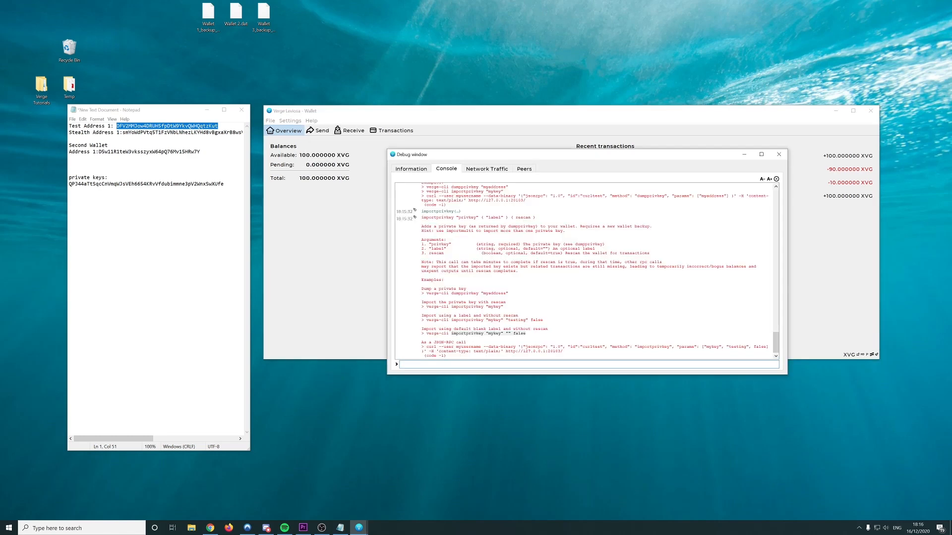
left_click(410, 170)
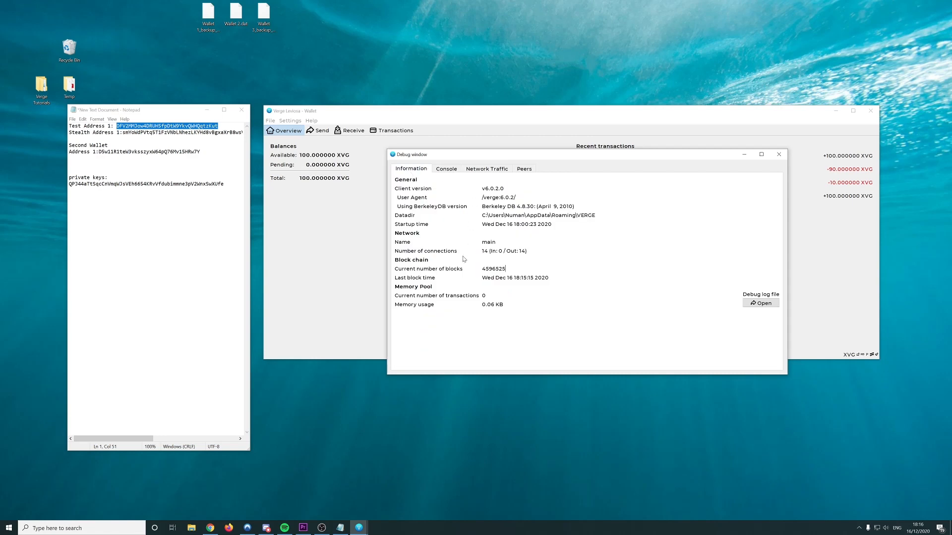
left_click_drag(527, 251, 482, 251)
left_click(525, 170)
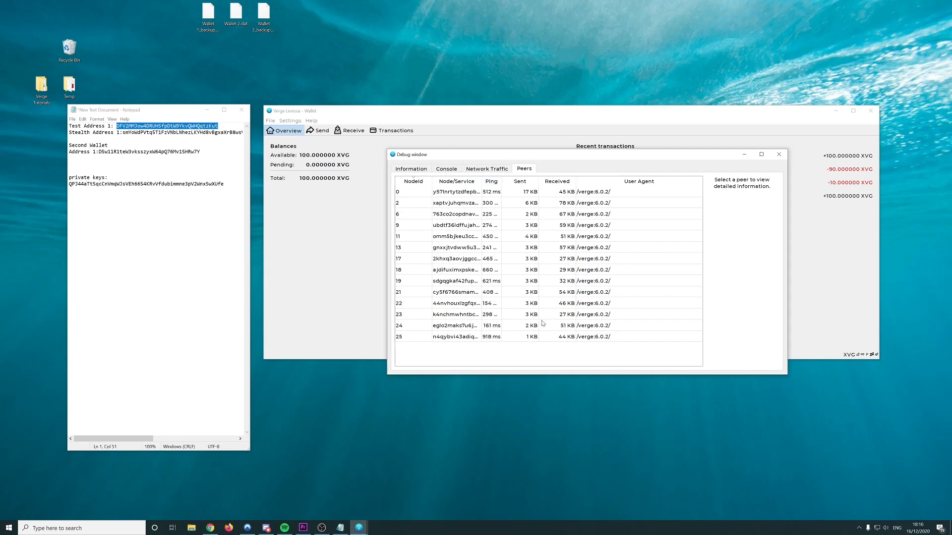
left_click(603, 197)
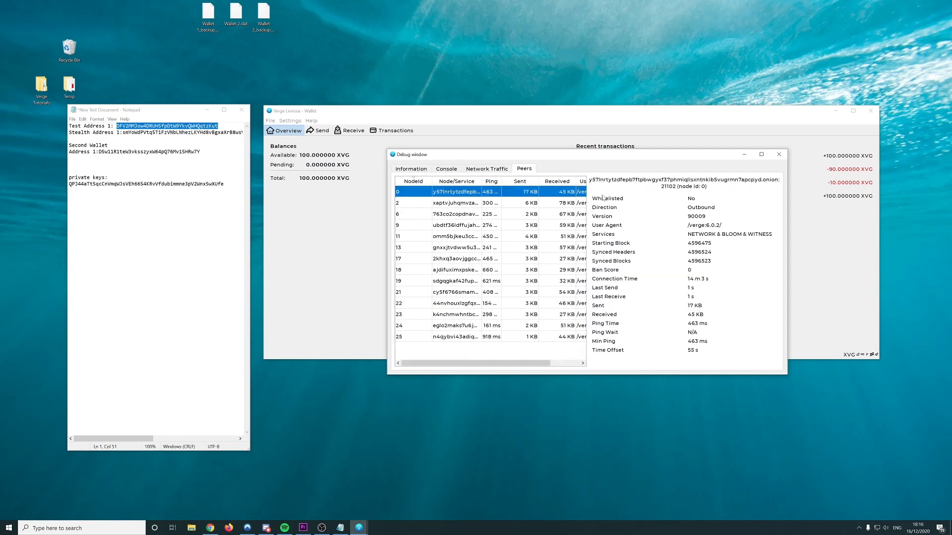
left_click(561, 204)
left_click(562, 217)
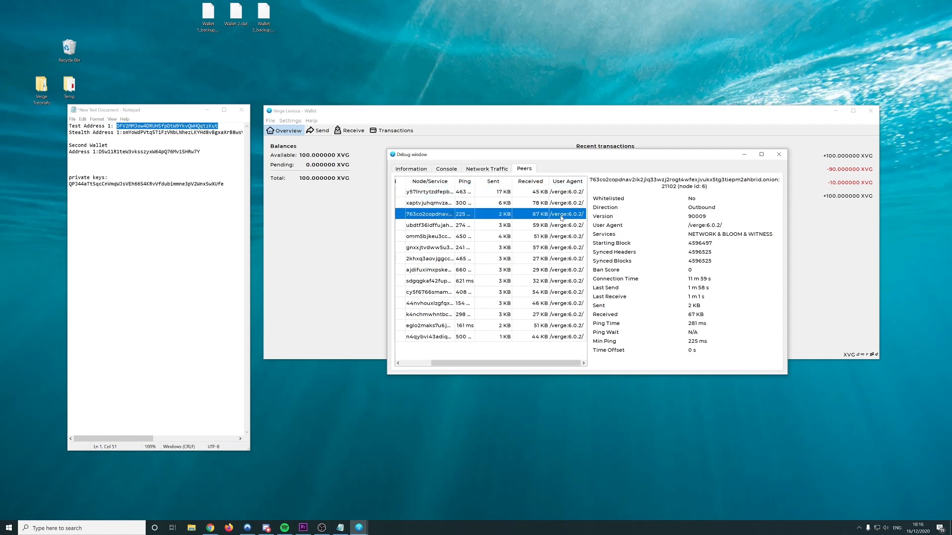
left_click(779, 156)
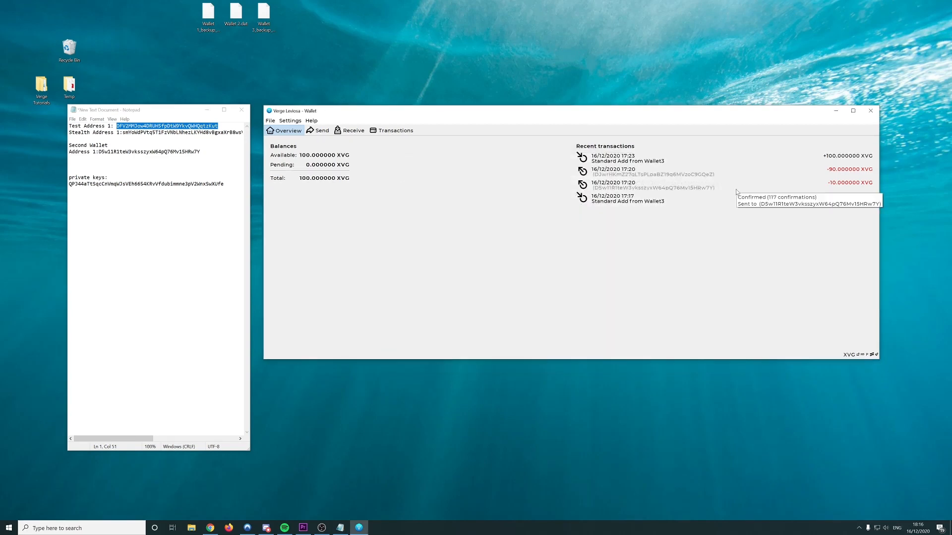